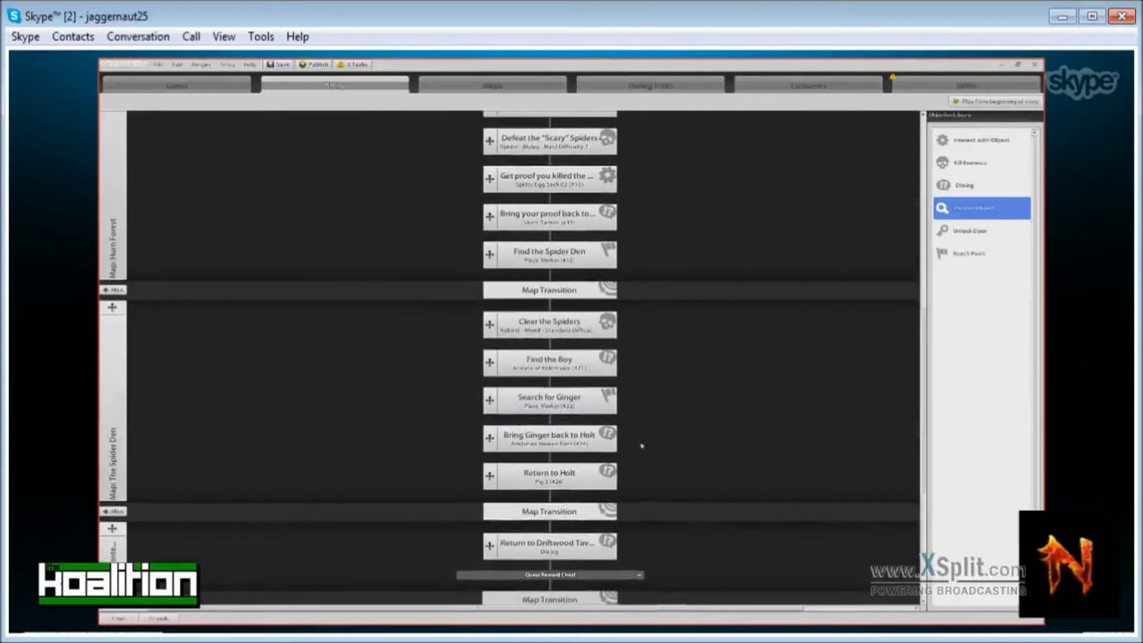
scroll(690, 417, "up", 1)
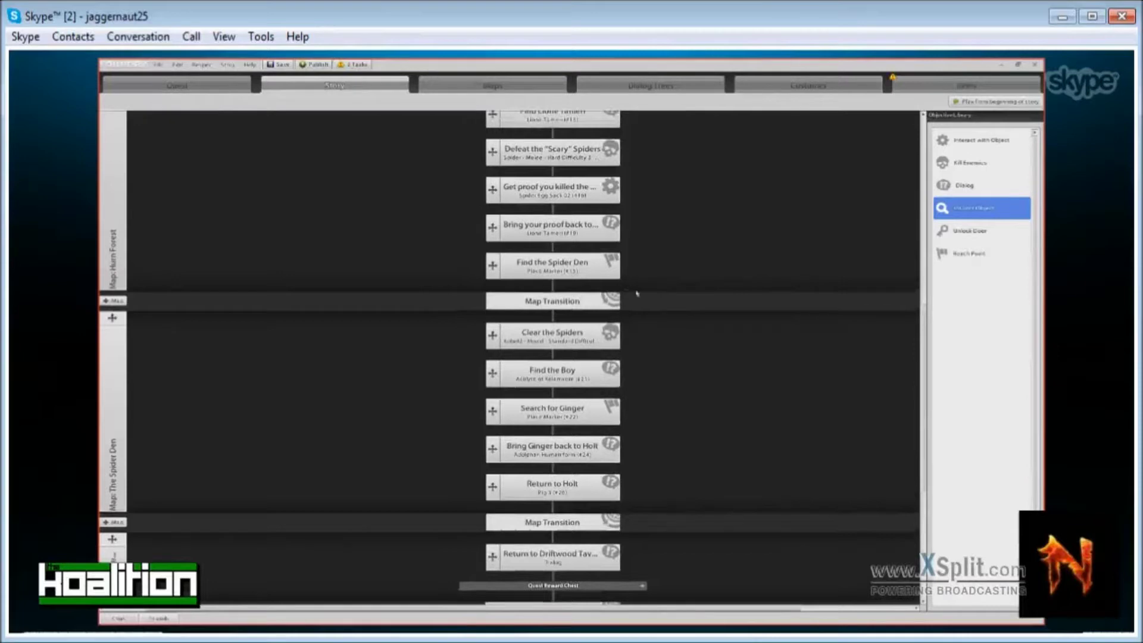
left_click(497, 86)
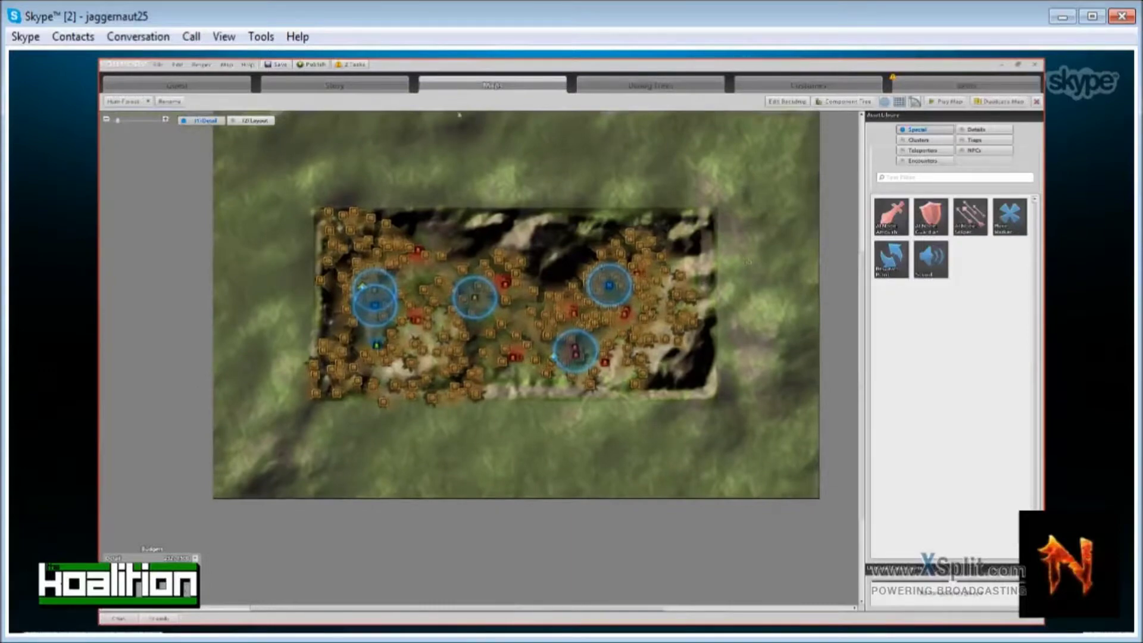
scroll(524, 204, "up", 2)
scroll(529, 237, "down", 2)
Add a Kill Enemies objective to the forest map's story, directly before "Find the Spider Den".
left_click(334, 86)
scroll(852, 242, "down", 2)
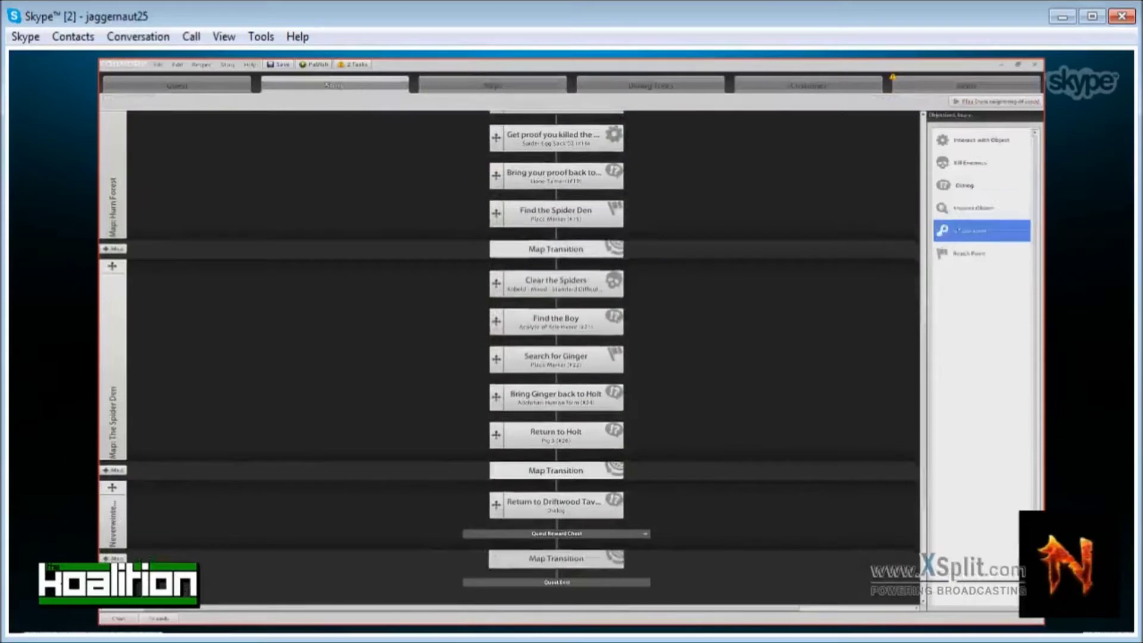
left_click_drag(977, 162, 555, 194)
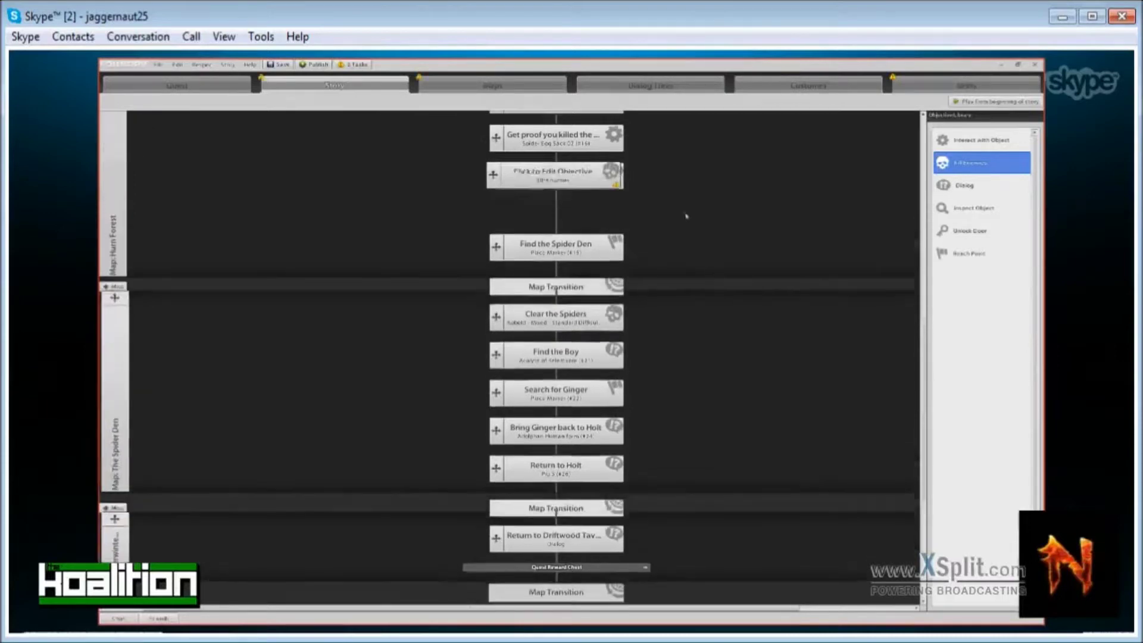
scroll(759, 298, "up", 3)
scroll(762, 369, "up", 1)
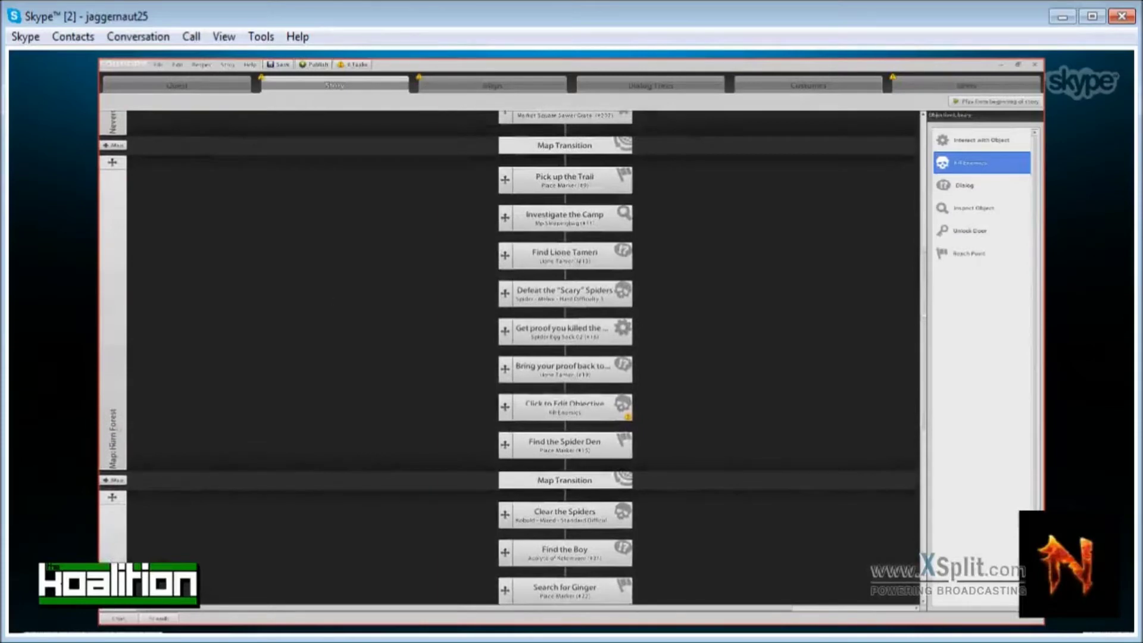
scroll(663, 401, "up", 1)
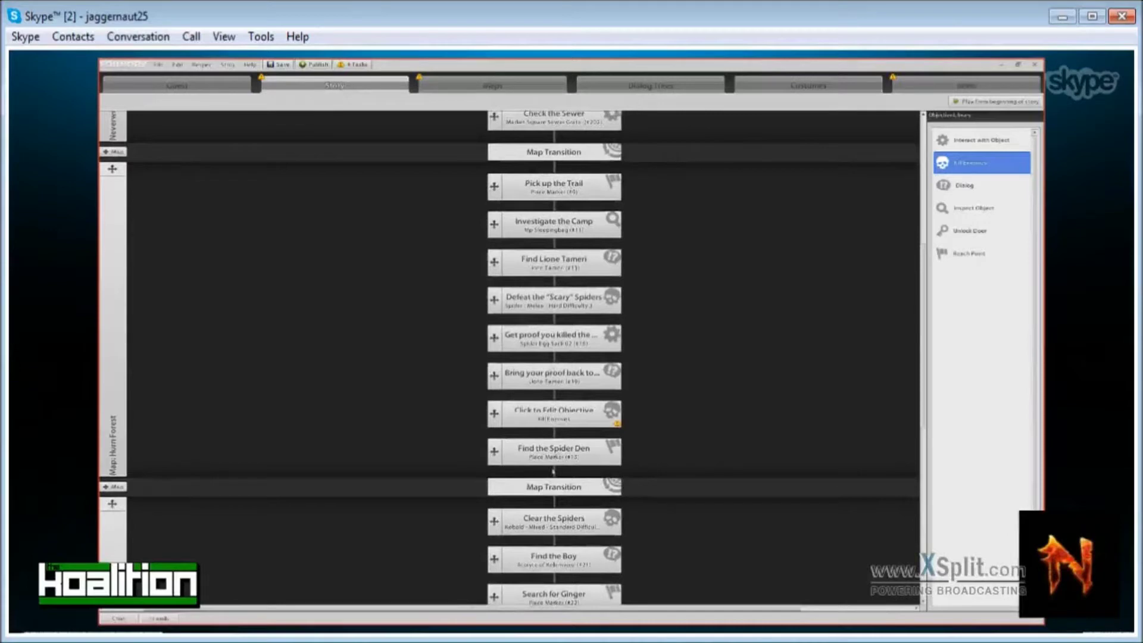
Place the new objective's unplaced enemy encounter on the forest map, just southeast of the "Scary" Spiders encounter.
left_click(465, 85)
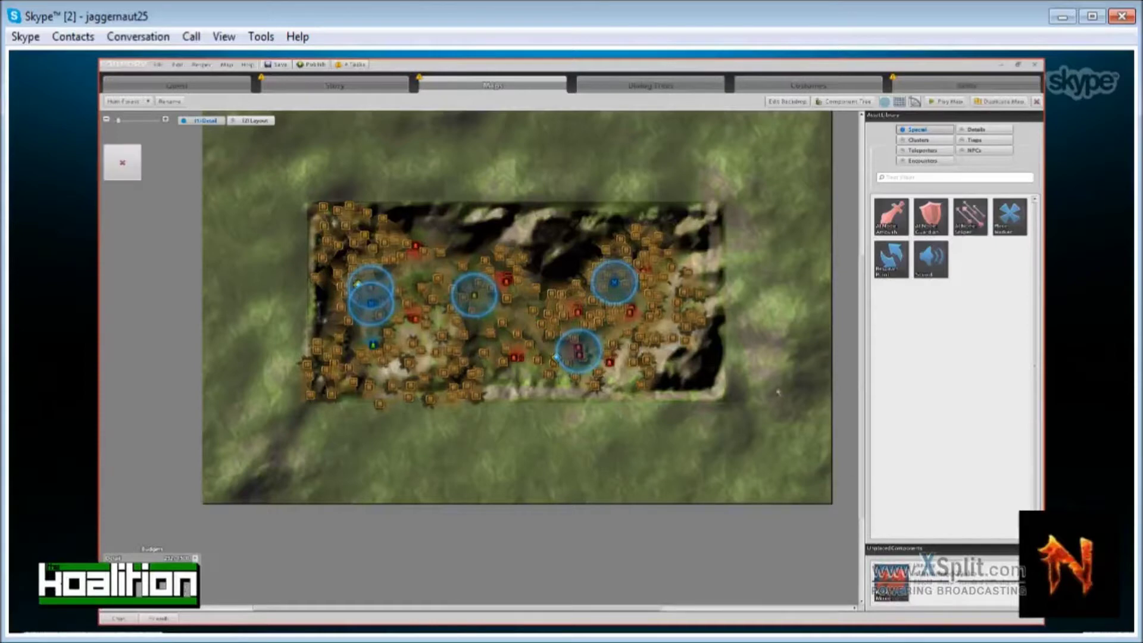
left_click_drag(891, 583, 621, 376)
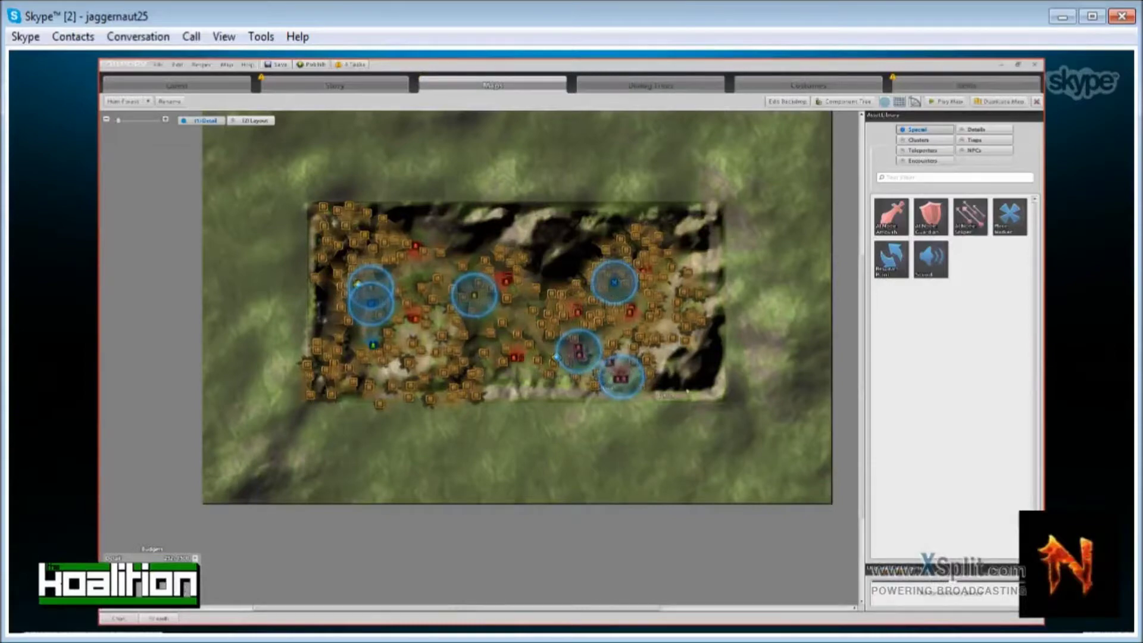
scroll(477, 325, "up", 1)
scroll(726, 405, "up", 1)
right_click_drag(727, 405, 448, 413)
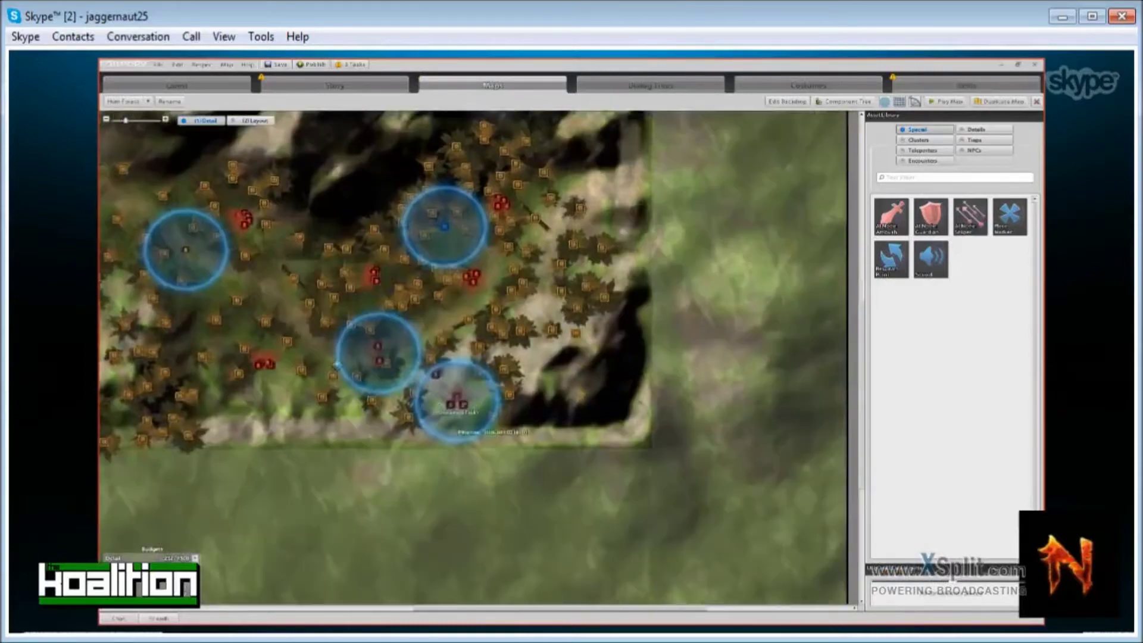
scroll(462, 405, "down", 1)
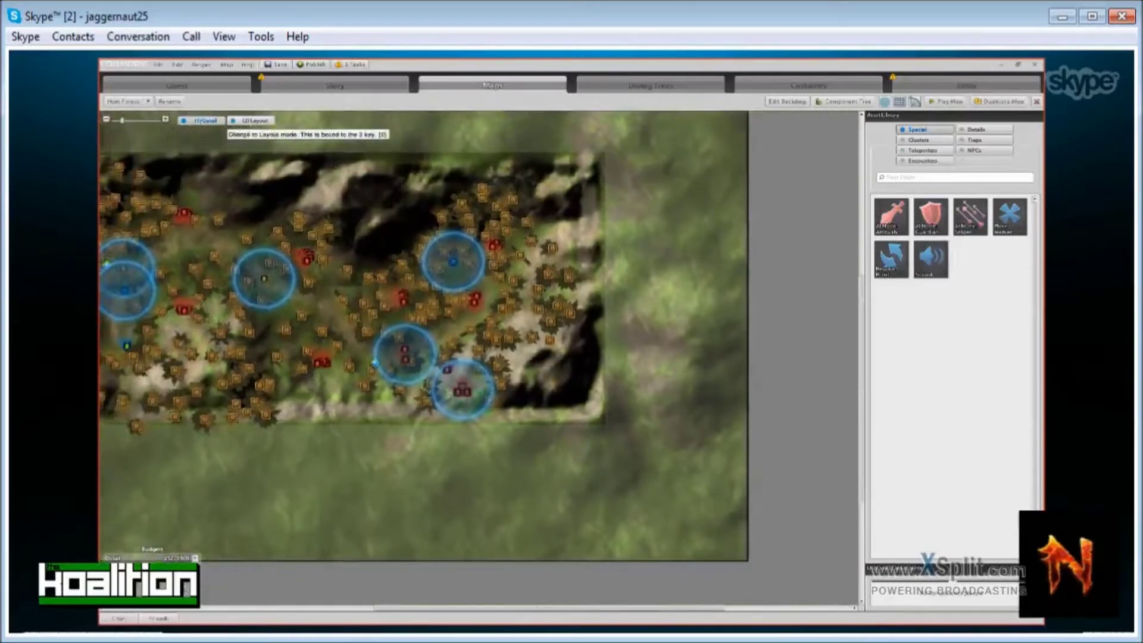
Compare the Detail and Layout modes around the newly placed encounter, ending in Layout mode.
left_click(250, 120)
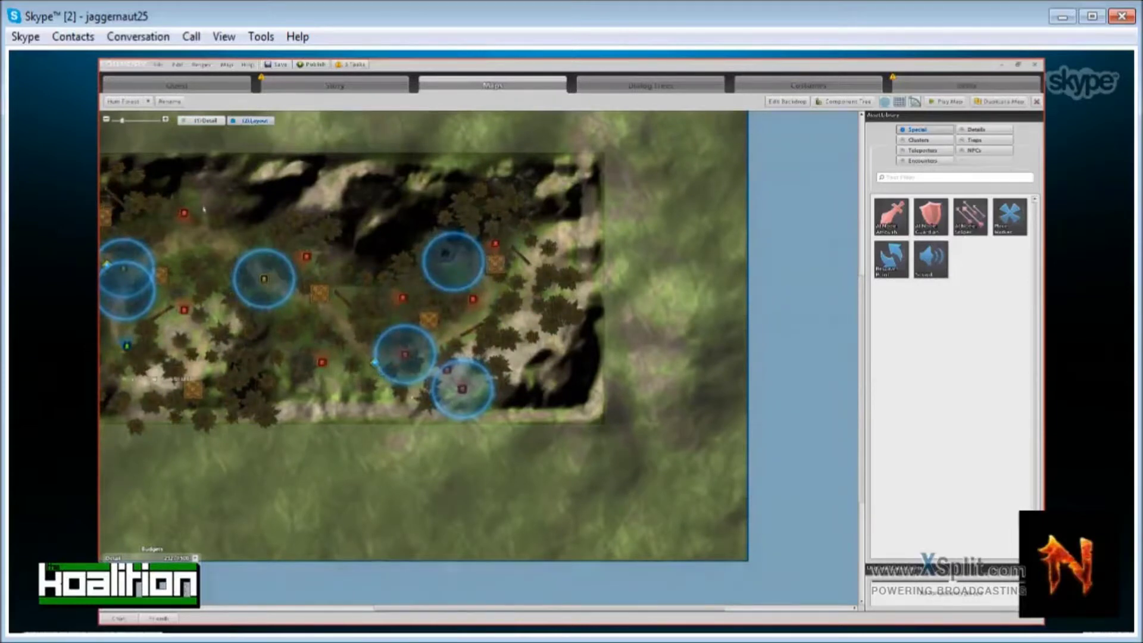
left_click(201, 120)
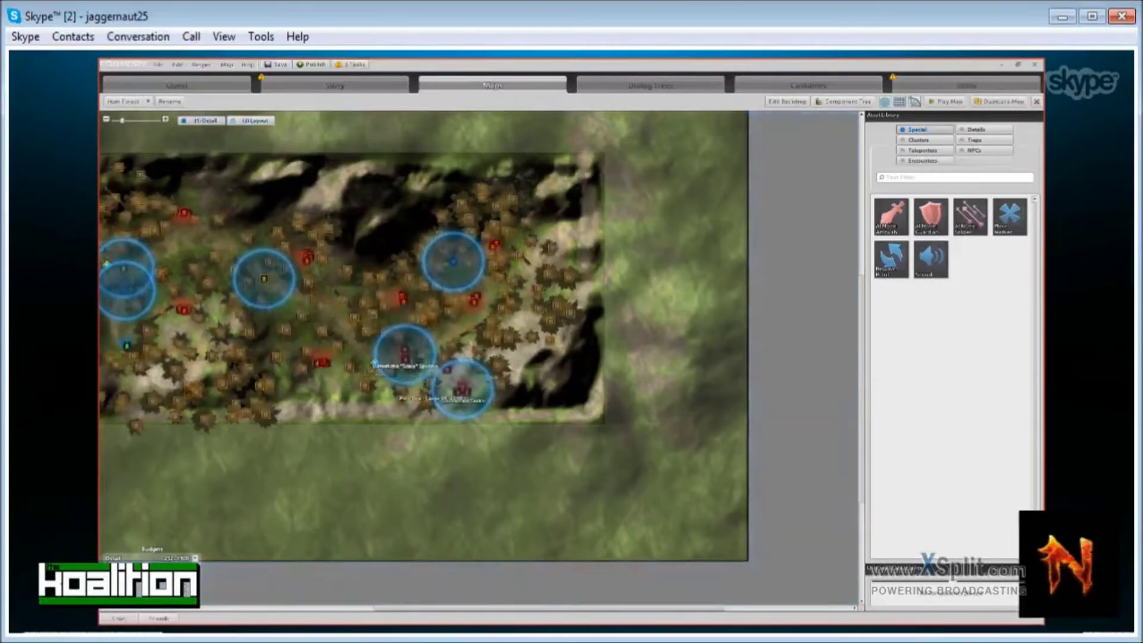
scroll(410, 440, "up", 5)
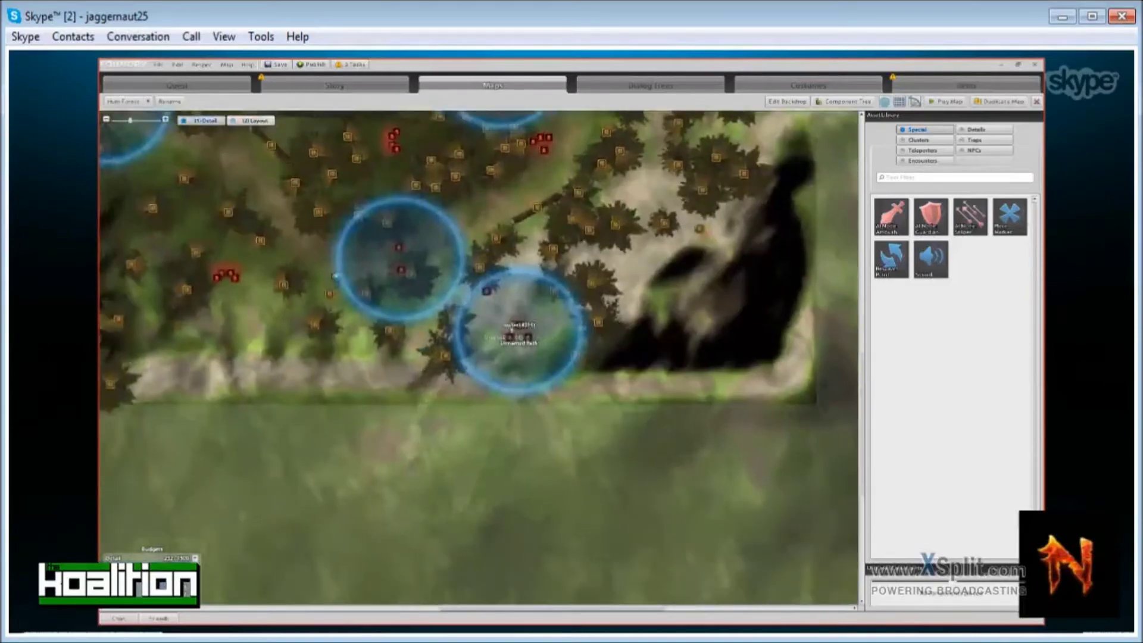
left_click(250, 121)
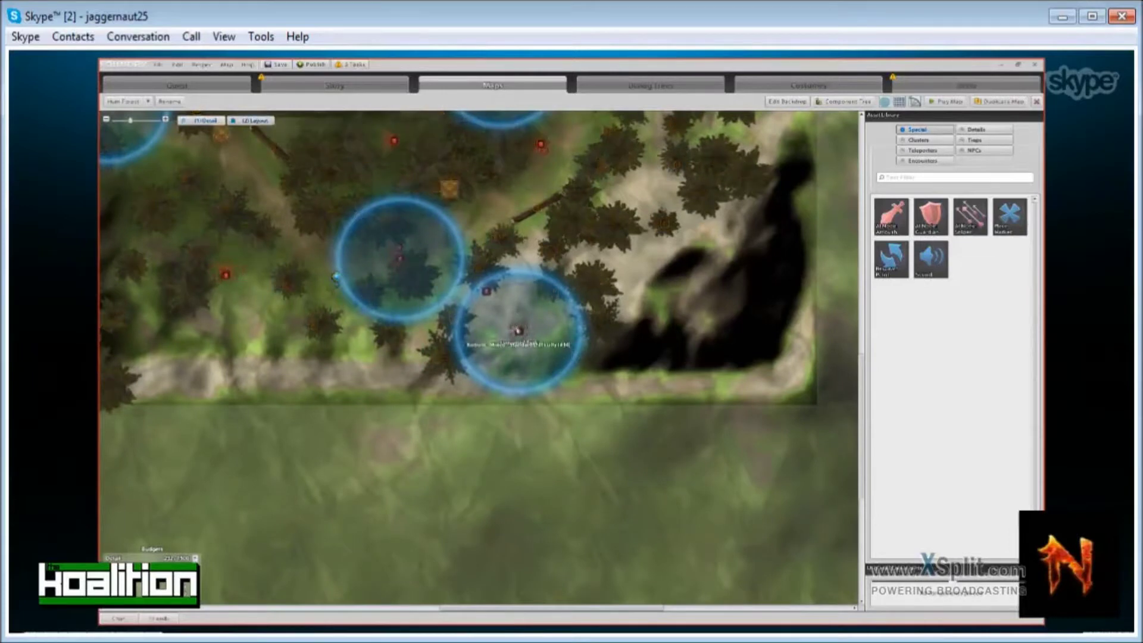
scroll(518, 330, "down", 3)
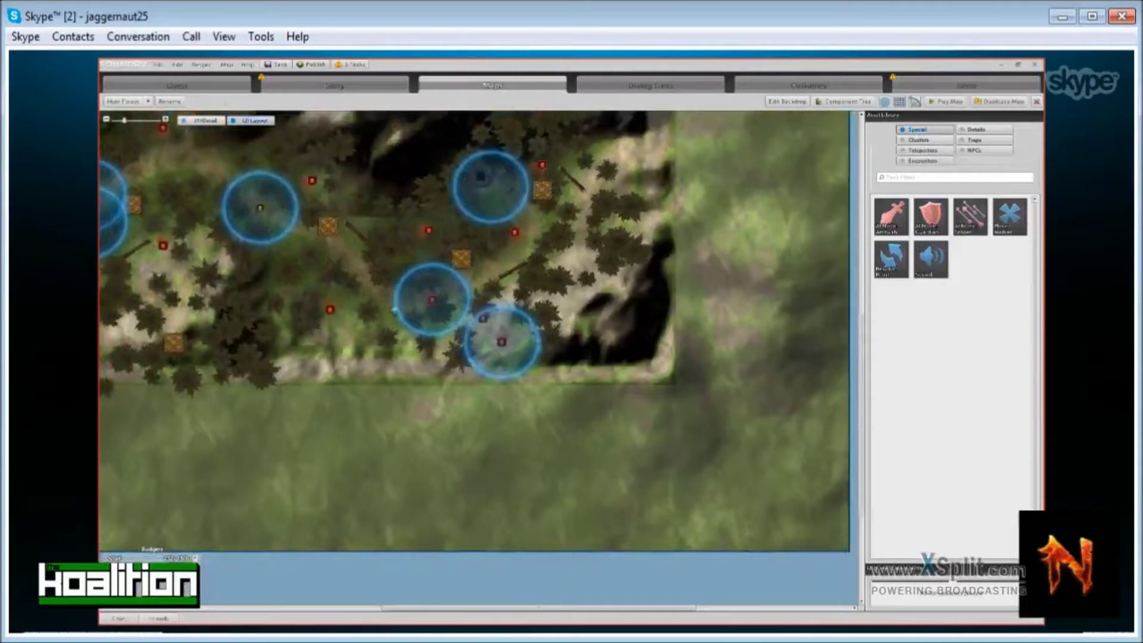
Set the forest map's backdrop to Protector's Enclave.
left_click(170, 102)
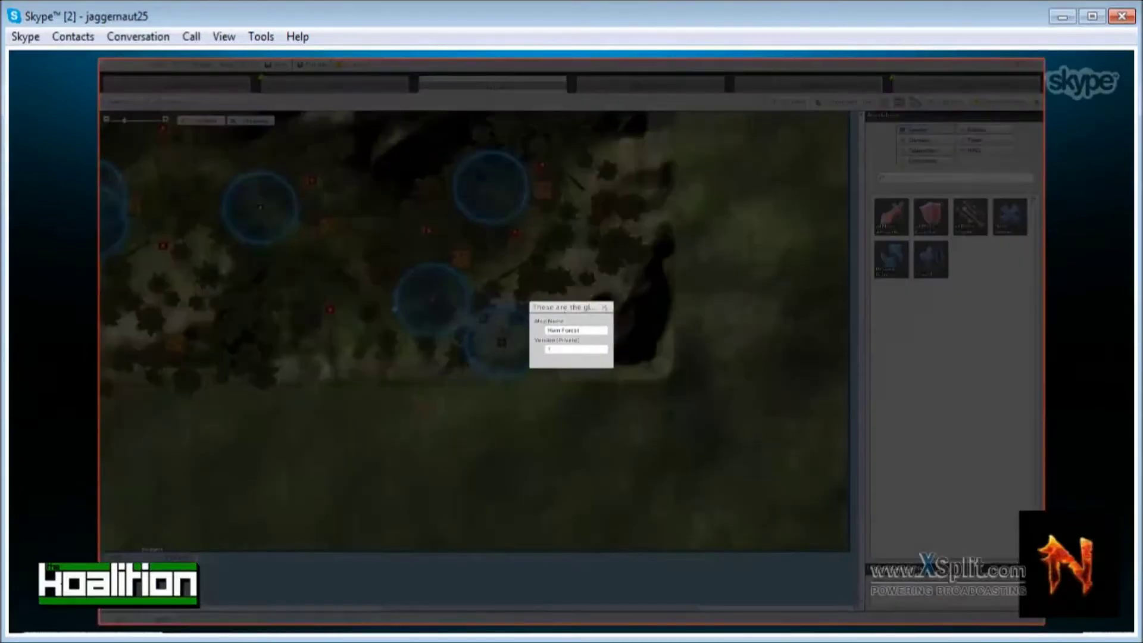
left_click(603, 307)
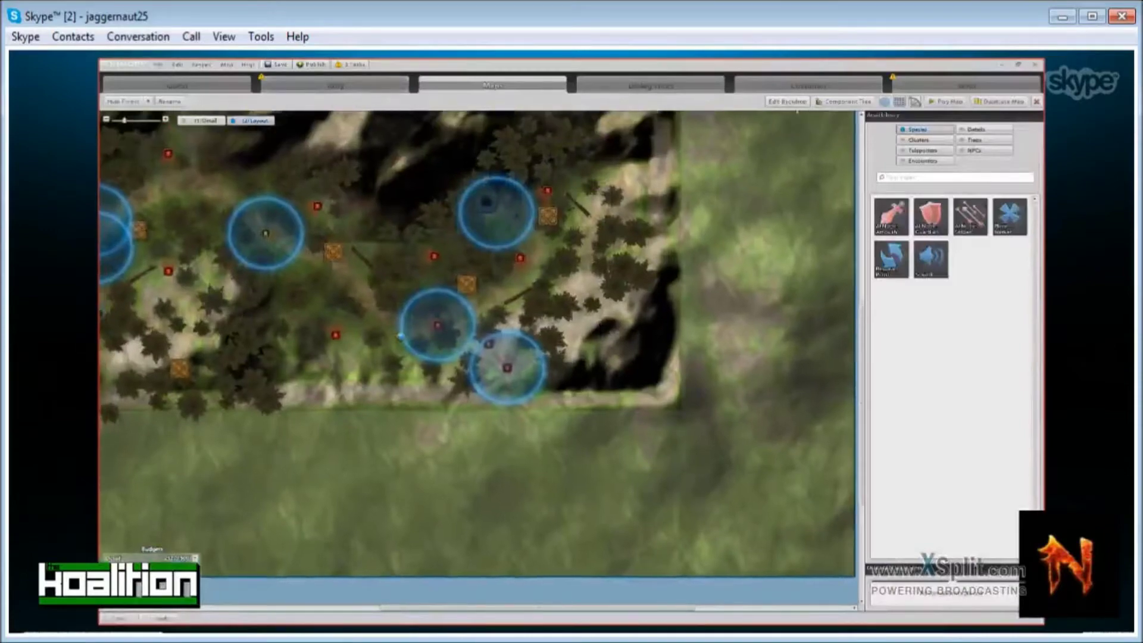
left_click(786, 102)
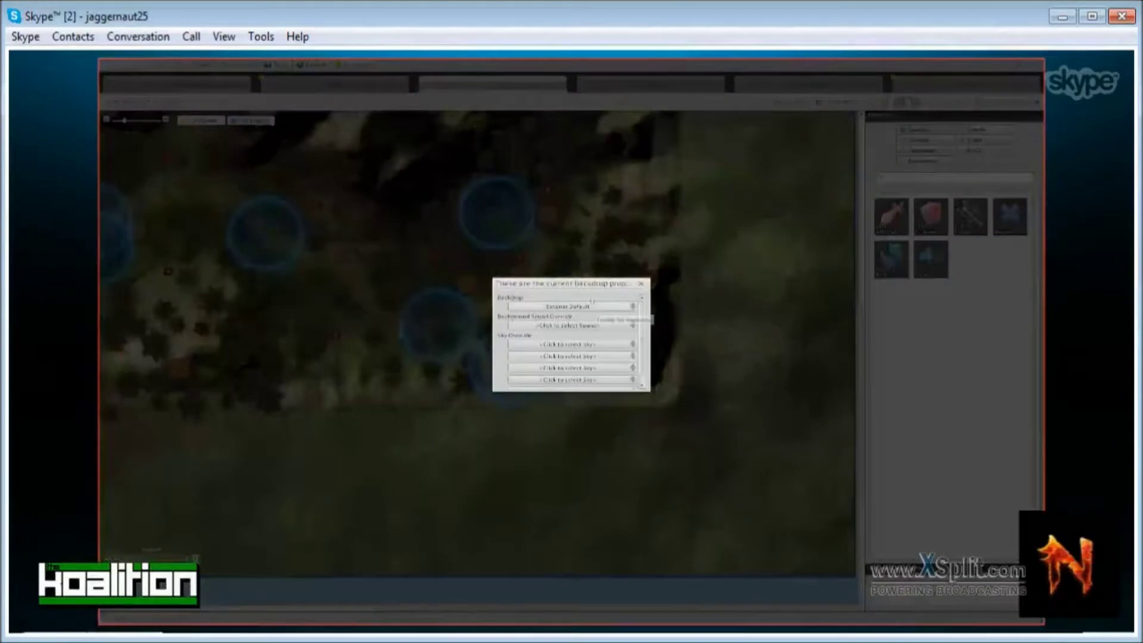
left_click(592, 304)
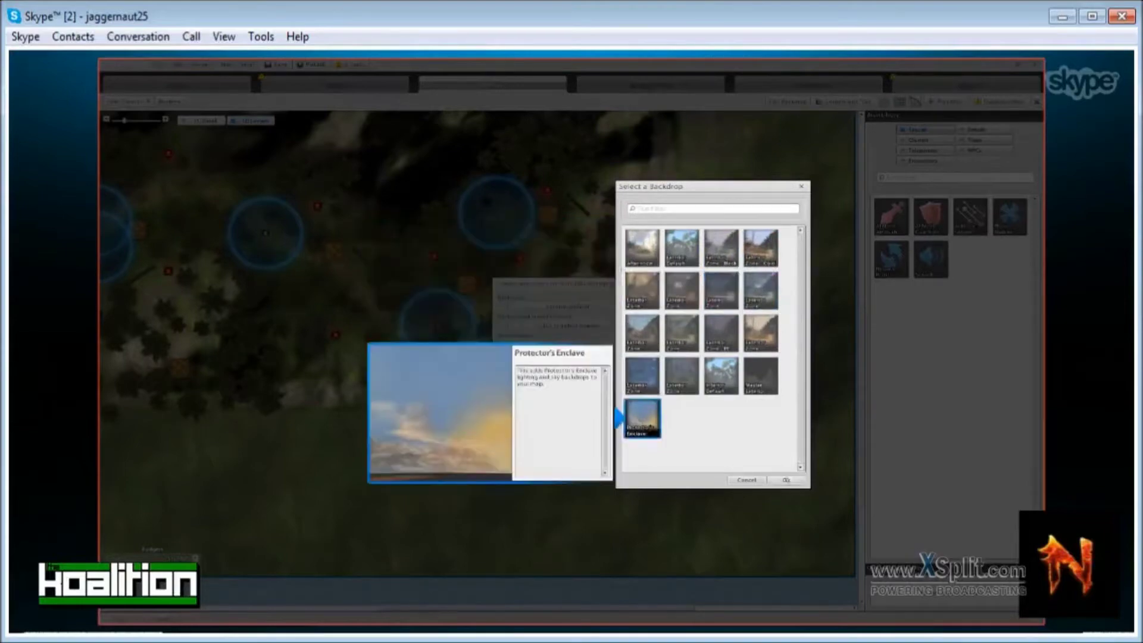
left_click(786, 480)
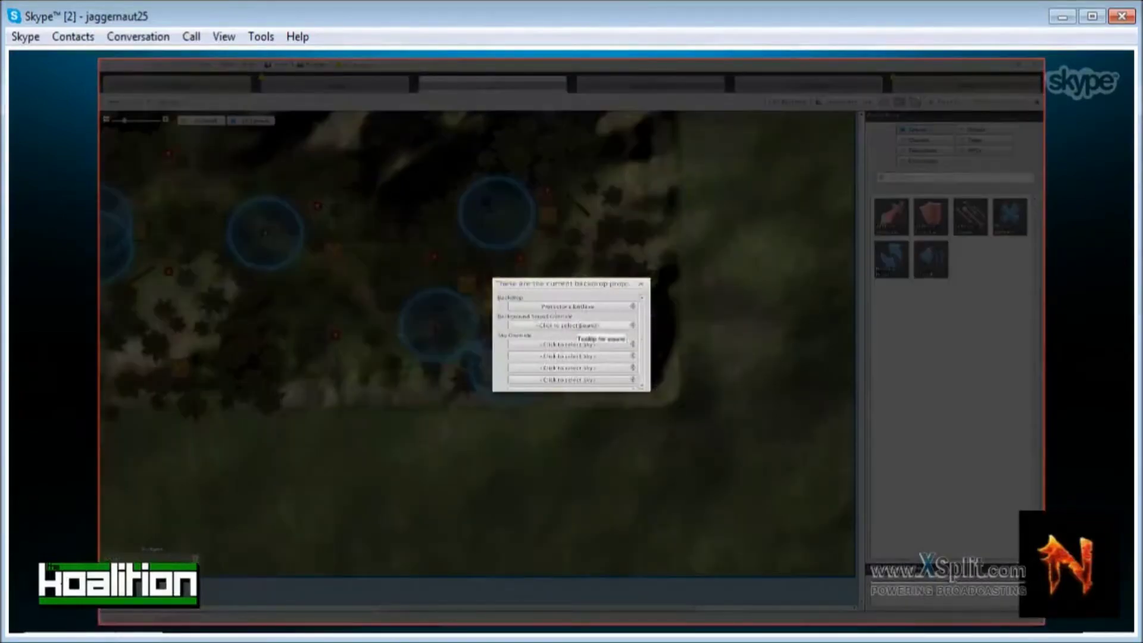
Browse the background sound override choices, inspecting BDR Intro, Birds 2 and Black Dagger Keep, plus the Music category.
left_click(581, 326)
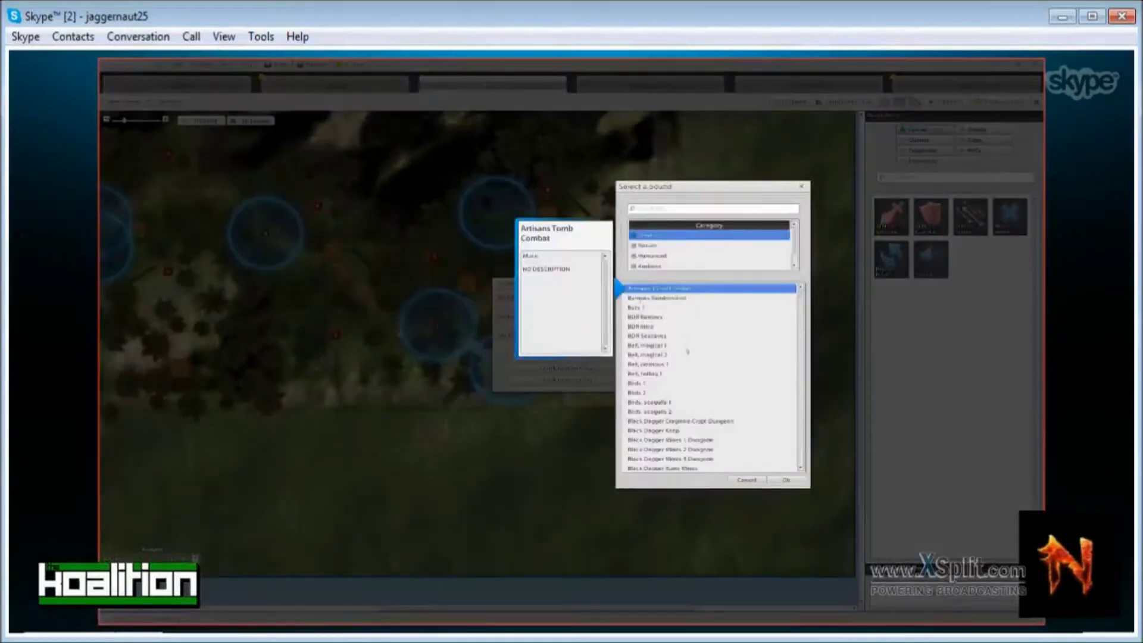
left_click(647, 325)
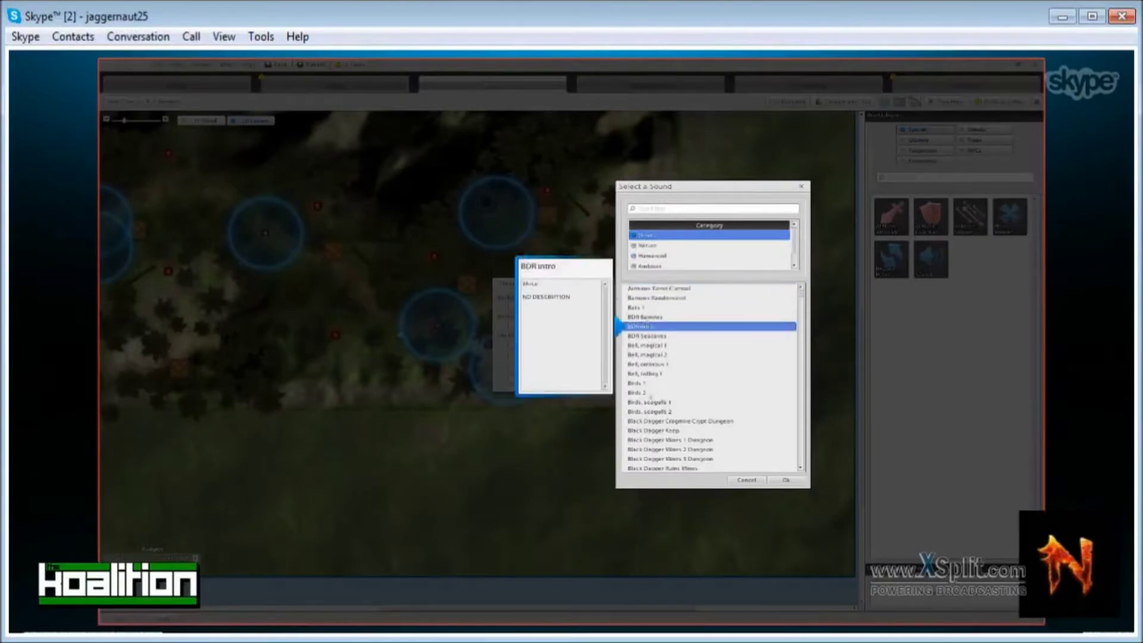
left_click(648, 393)
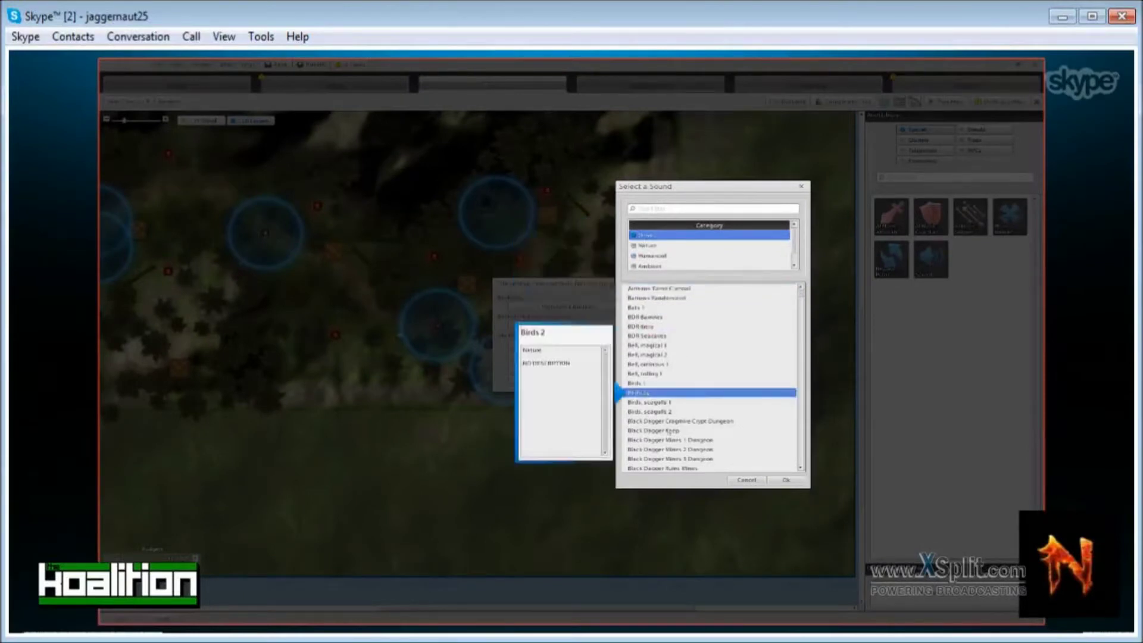
left_click(671, 431)
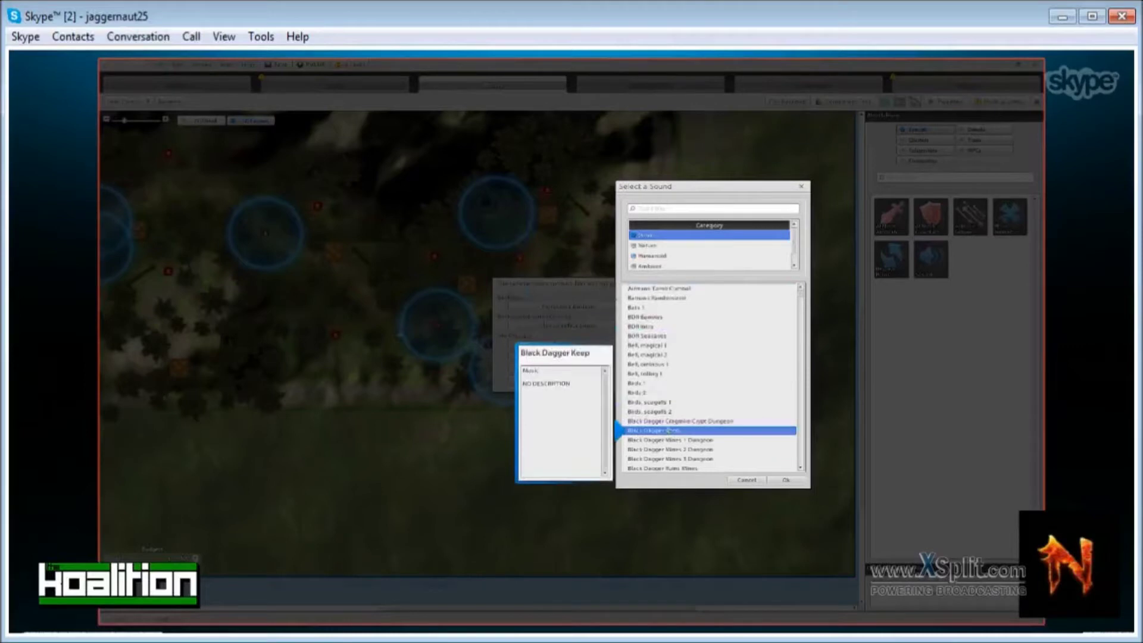
scroll(668, 426, "down", 5)
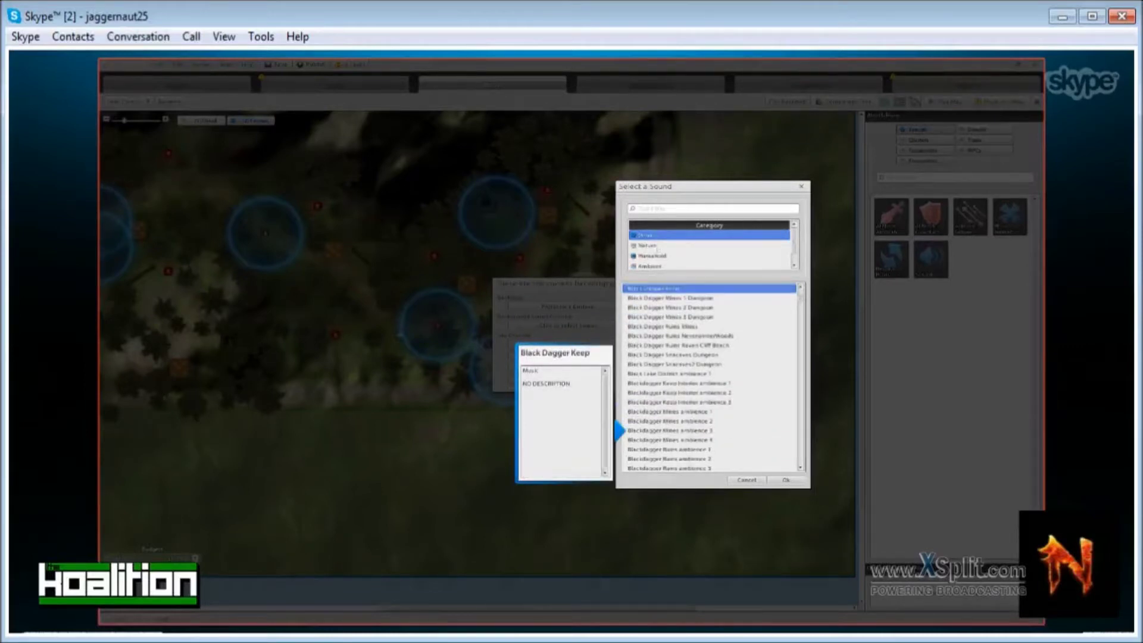
scroll(654, 247, "down", 1)
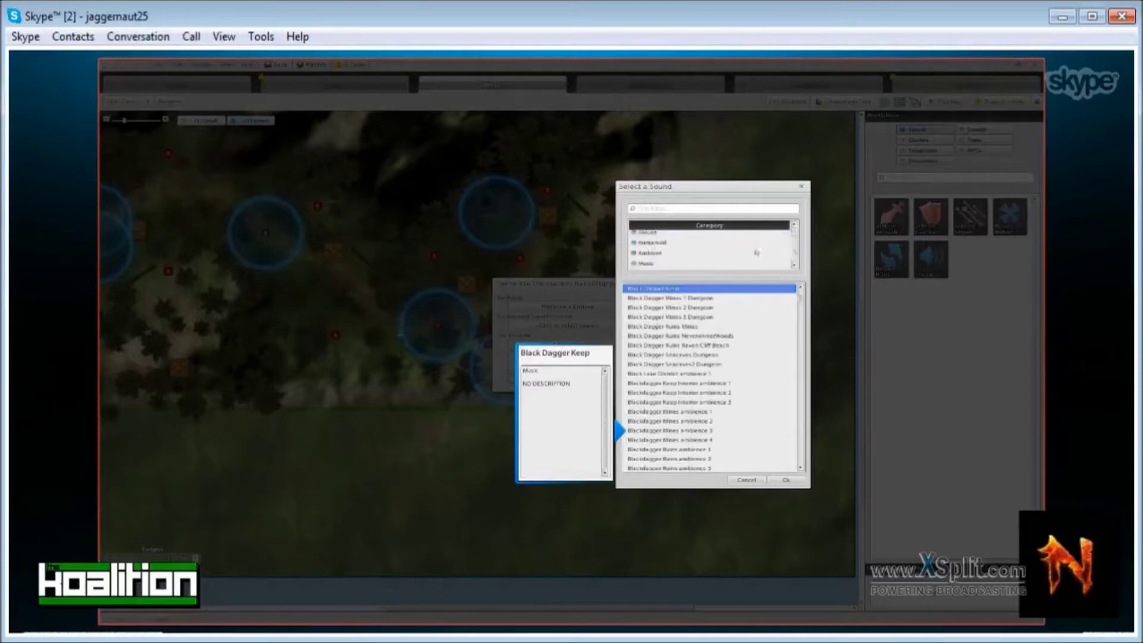
left_click(636, 264)
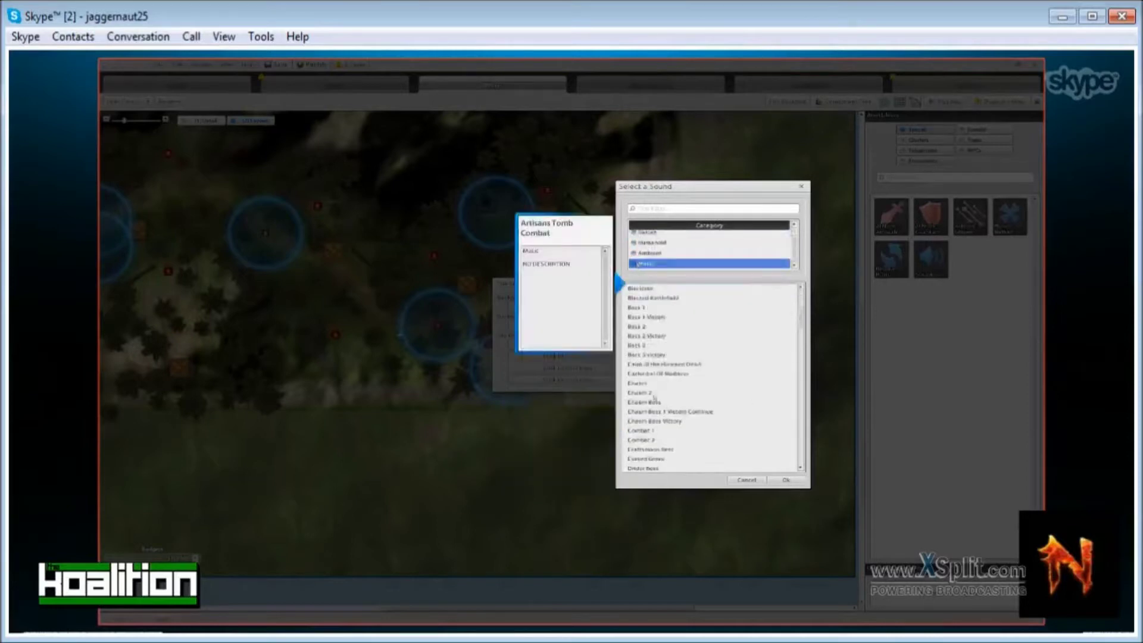
scroll(679, 393, "down", 3)
scroll(680, 393, "down", 8)
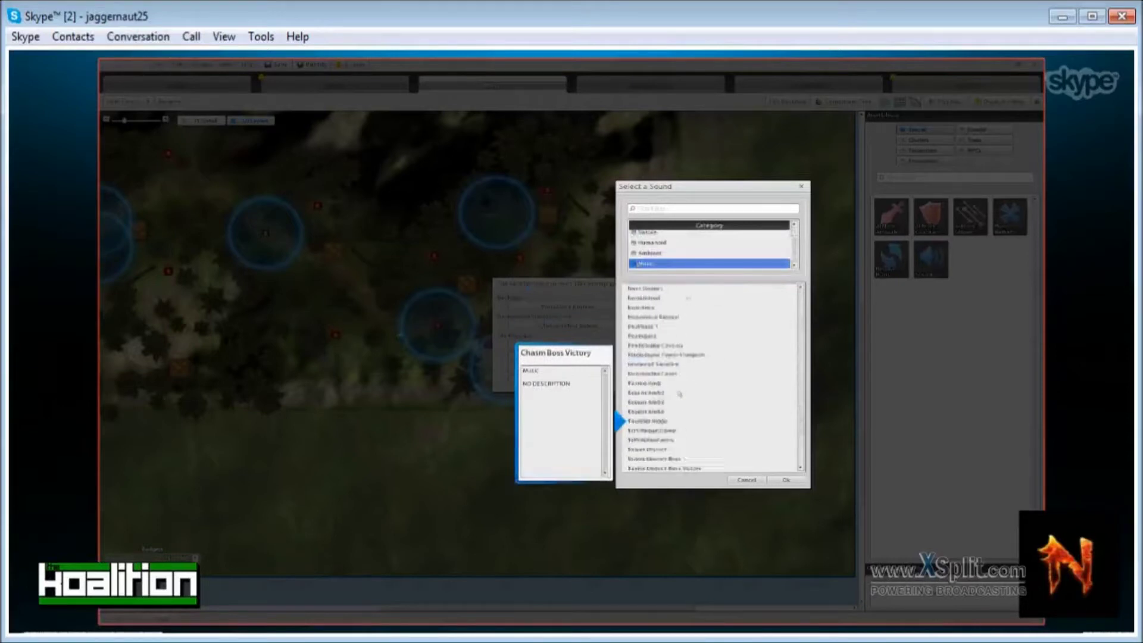
Browse the Ambient background sounds, inspecting Volcano ambience 1, Inn, crowd 5 and Forest ambience, creaking.
left_click(649, 253)
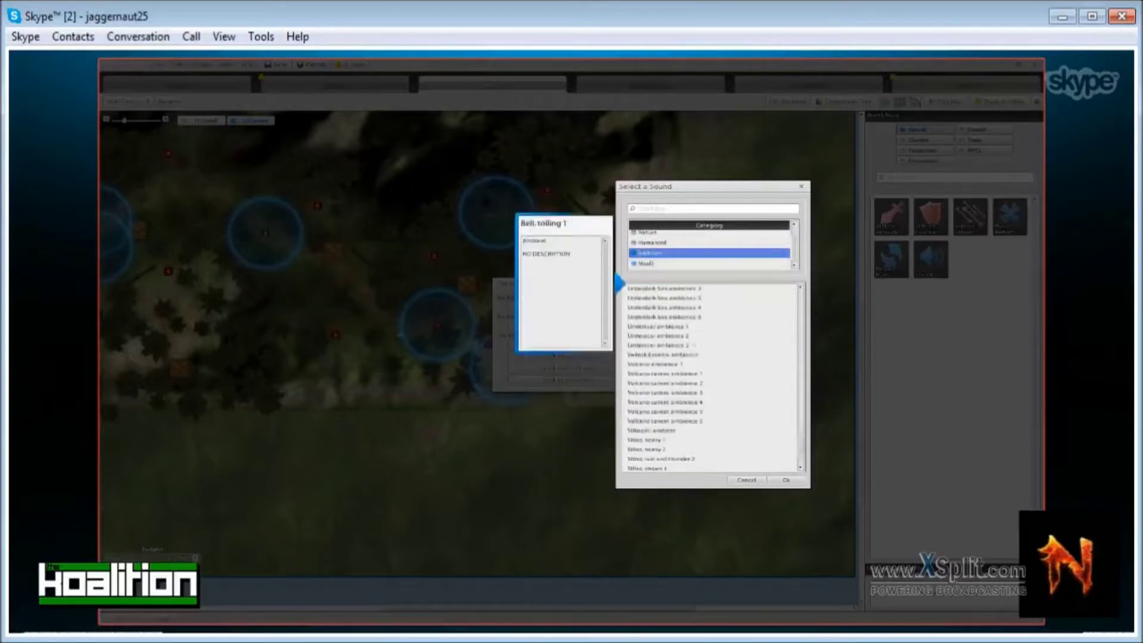
left_click(680, 364)
scroll(681, 364, "down", 1)
scroll(679, 367, "up", 8)
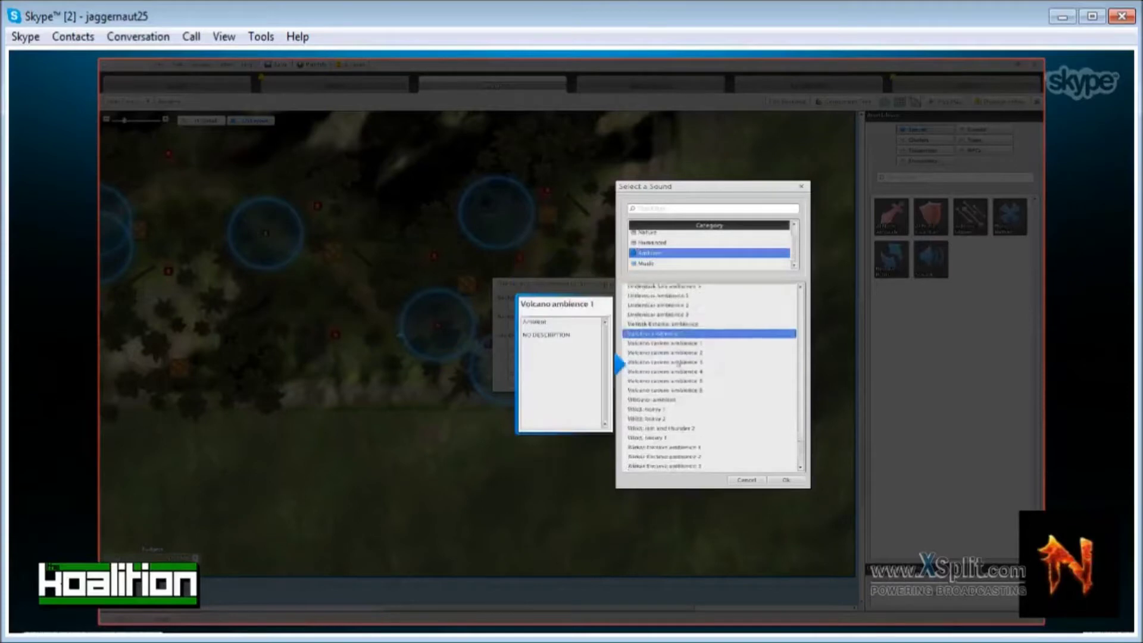
scroll(679, 367, "up", 3)
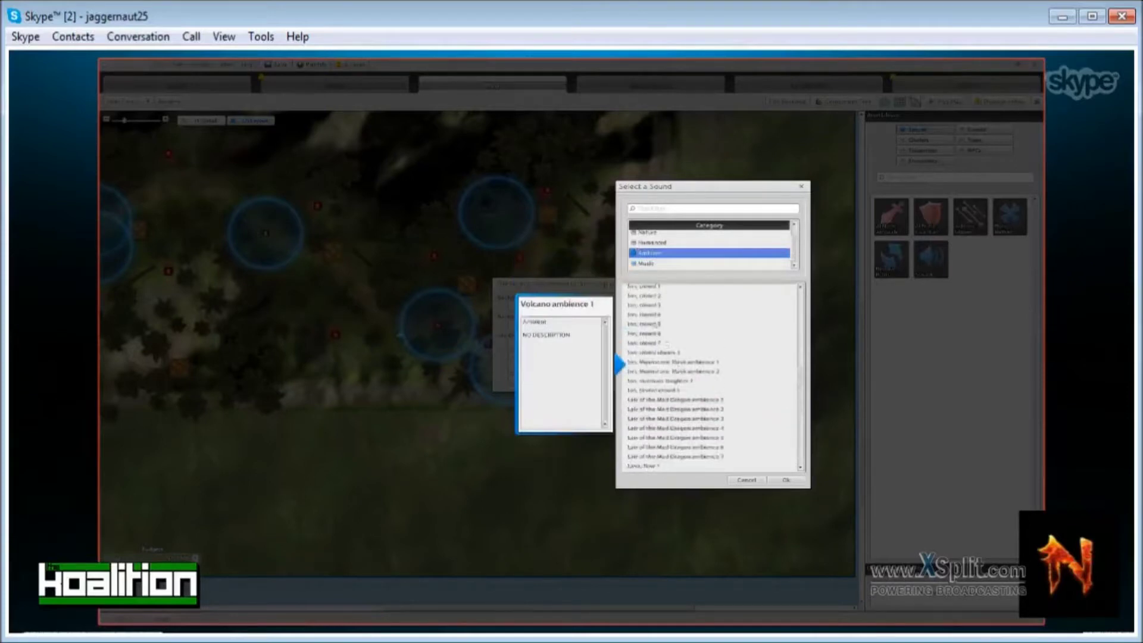
left_click(655, 324)
scroll(655, 337, "up", 8)
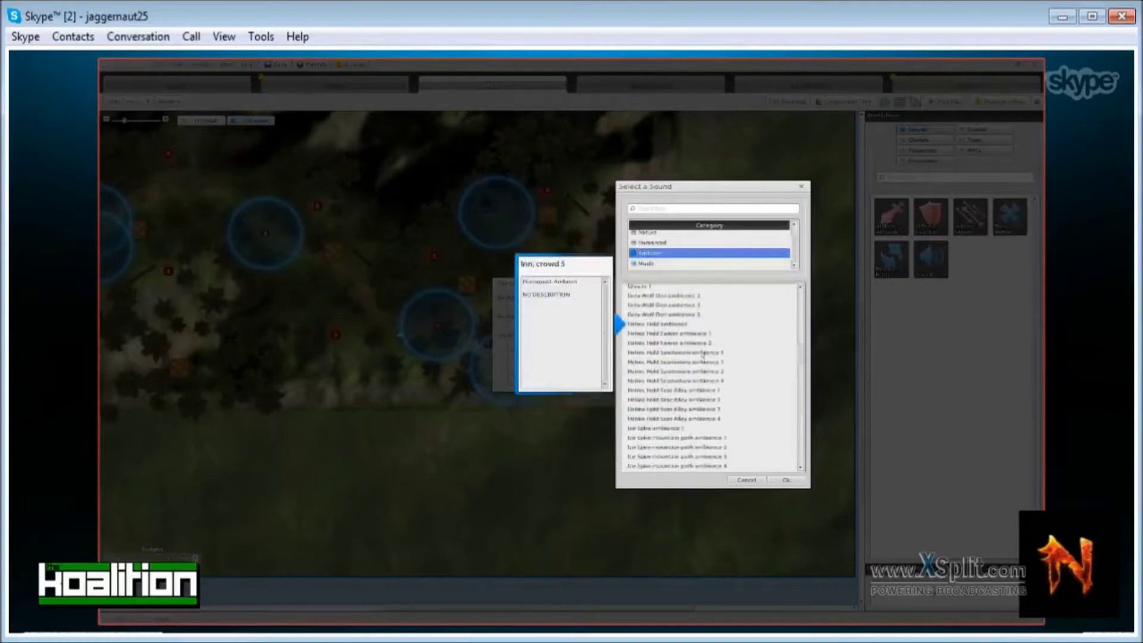
left_click(655, 353)
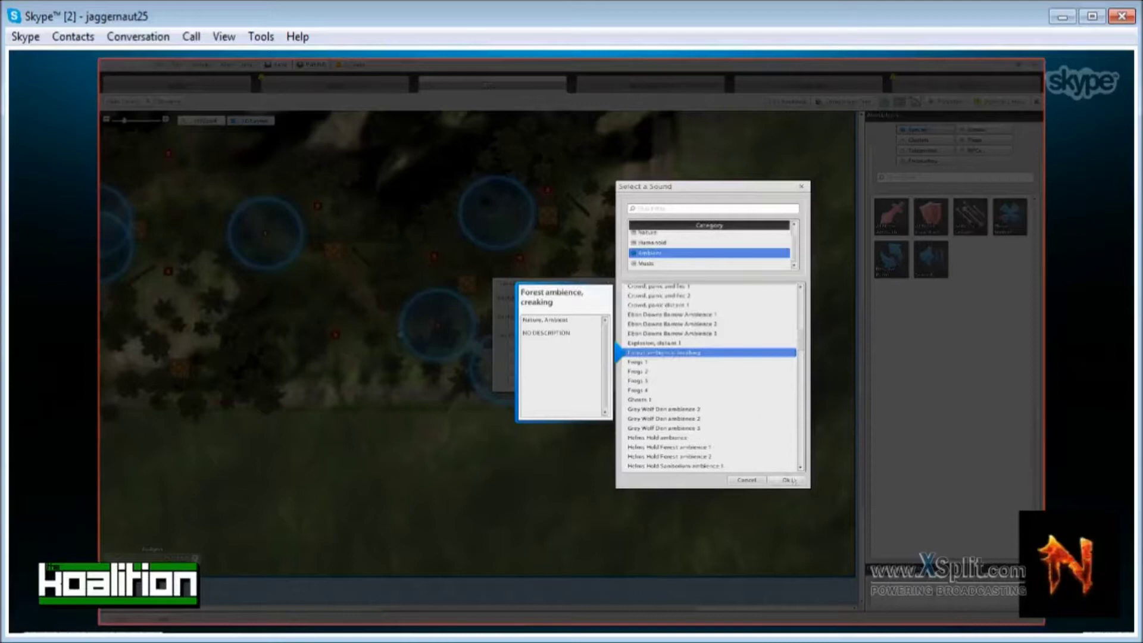
Set the forest map's background sound override to Artisans Tomb Combat.
scroll(654, 251, "up", 1)
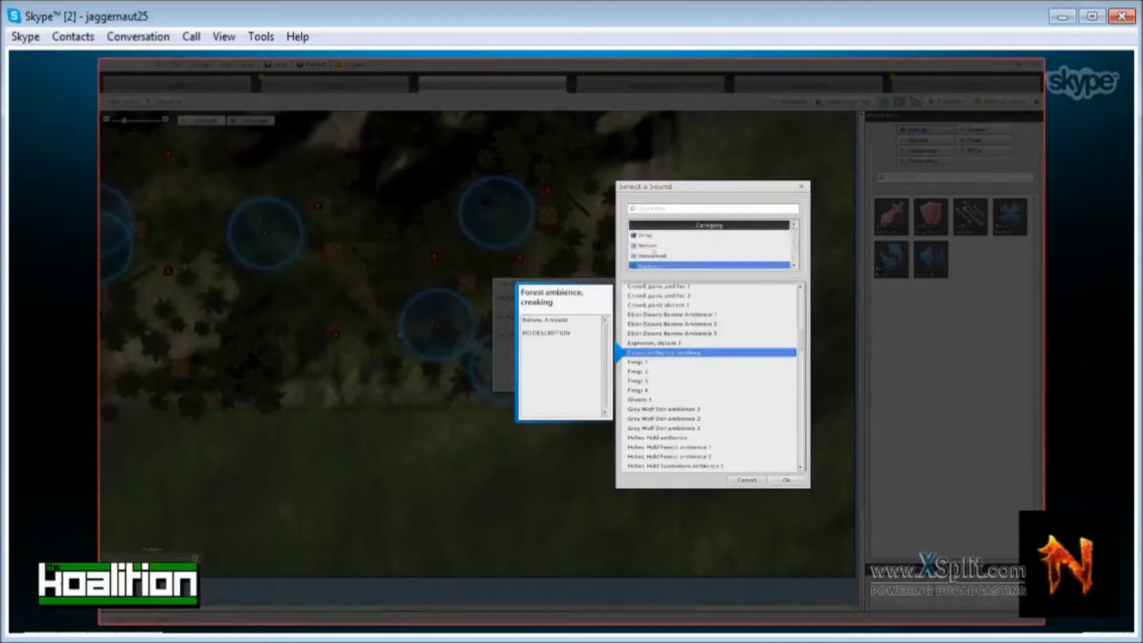
scroll(654, 250, "down", 1)
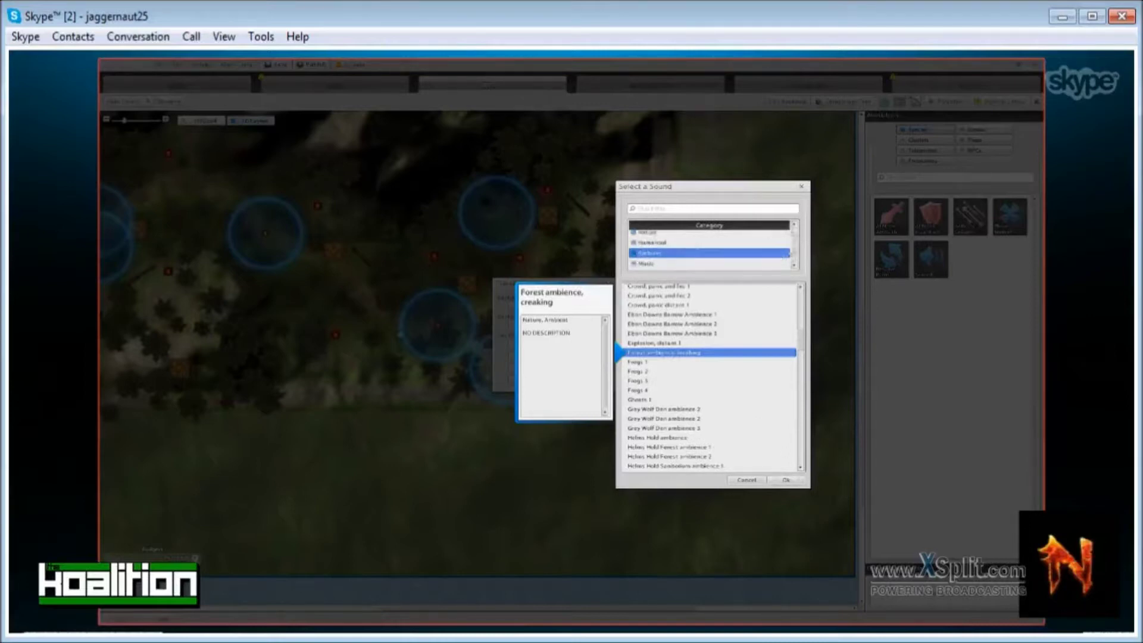
scroll(709, 249, "up", 1)
left_click(648, 235)
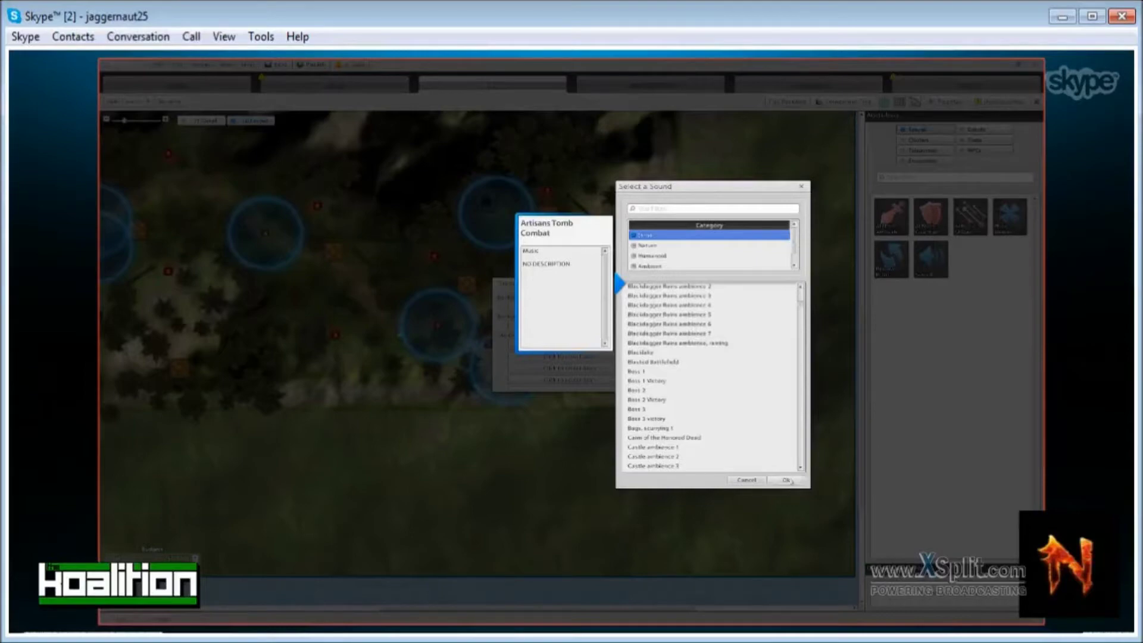
left_click(787, 480)
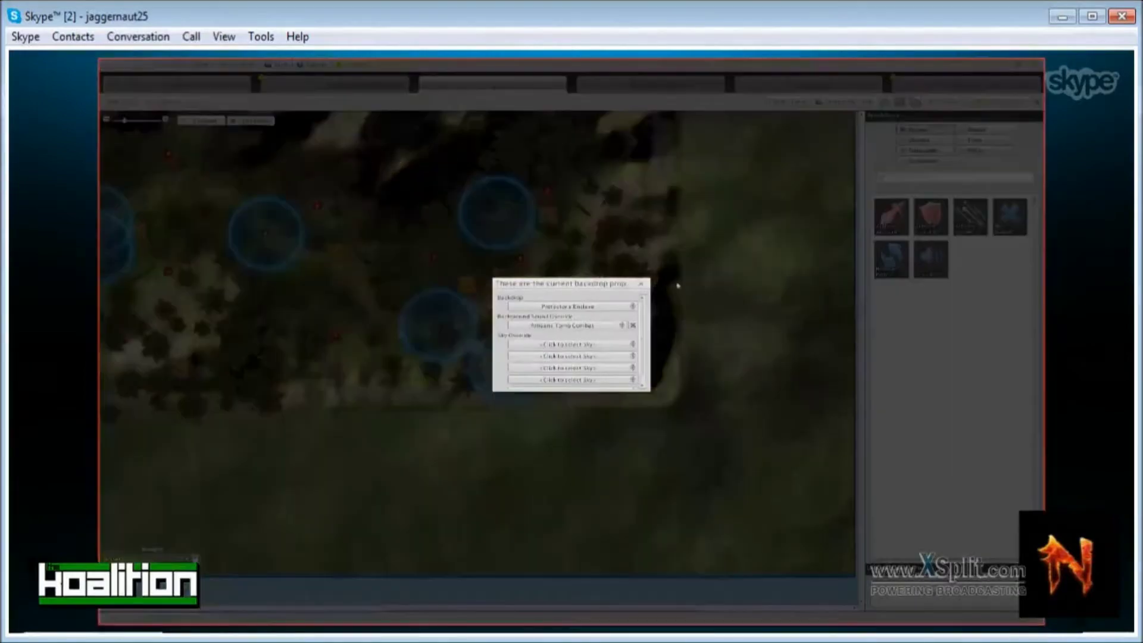
Set the first sky override to Exterior Backdrop - Moon 01 and close the backdrop properties.
left_click(524, 344)
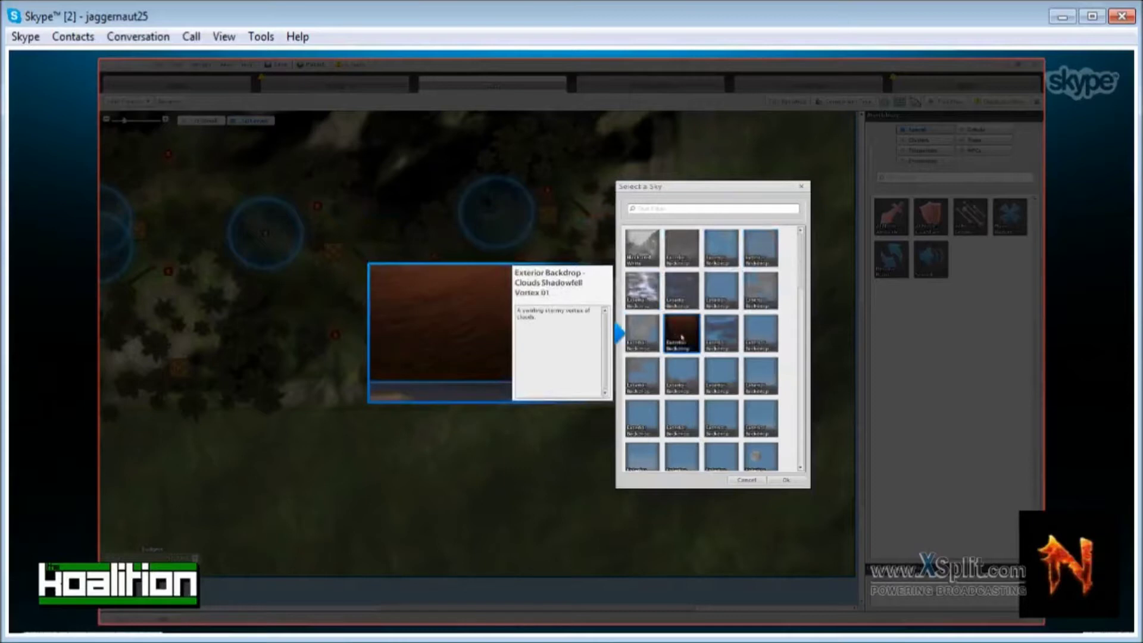
scroll(722, 361, "down", 3)
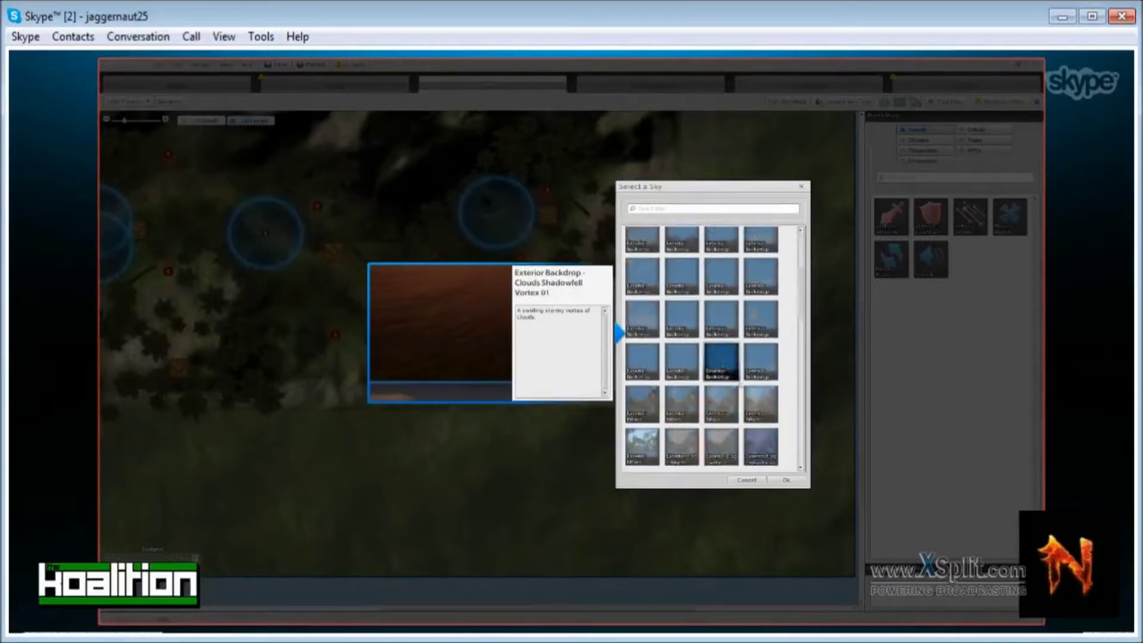
left_click(761, 319)
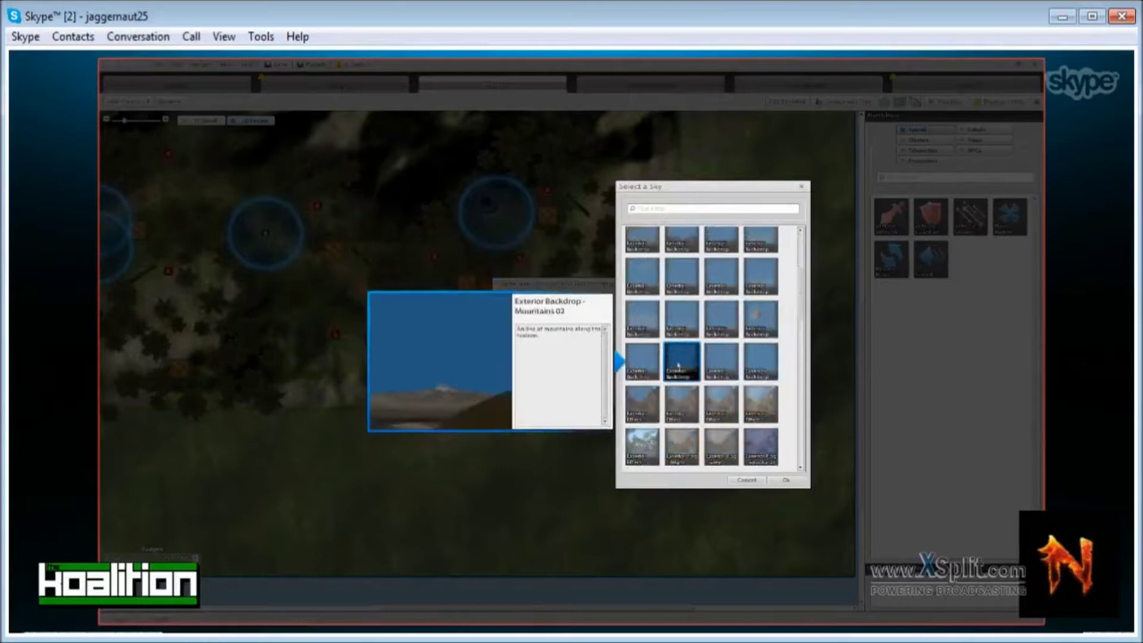
scroll(714, 365, "down", 2)
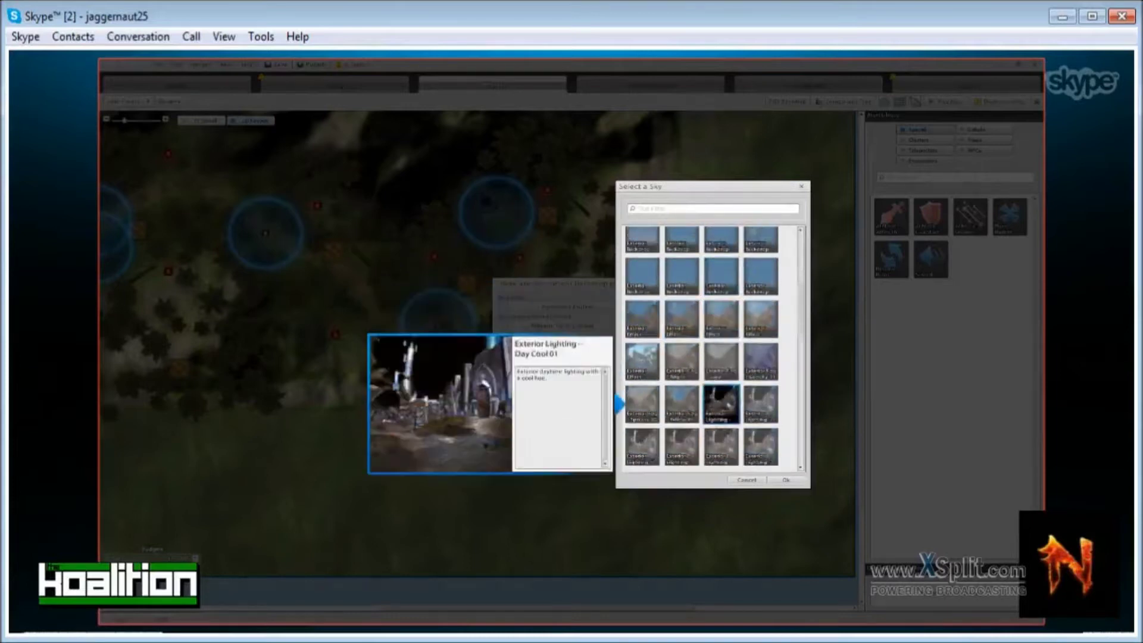
scroll(729, 417, "up", 2)
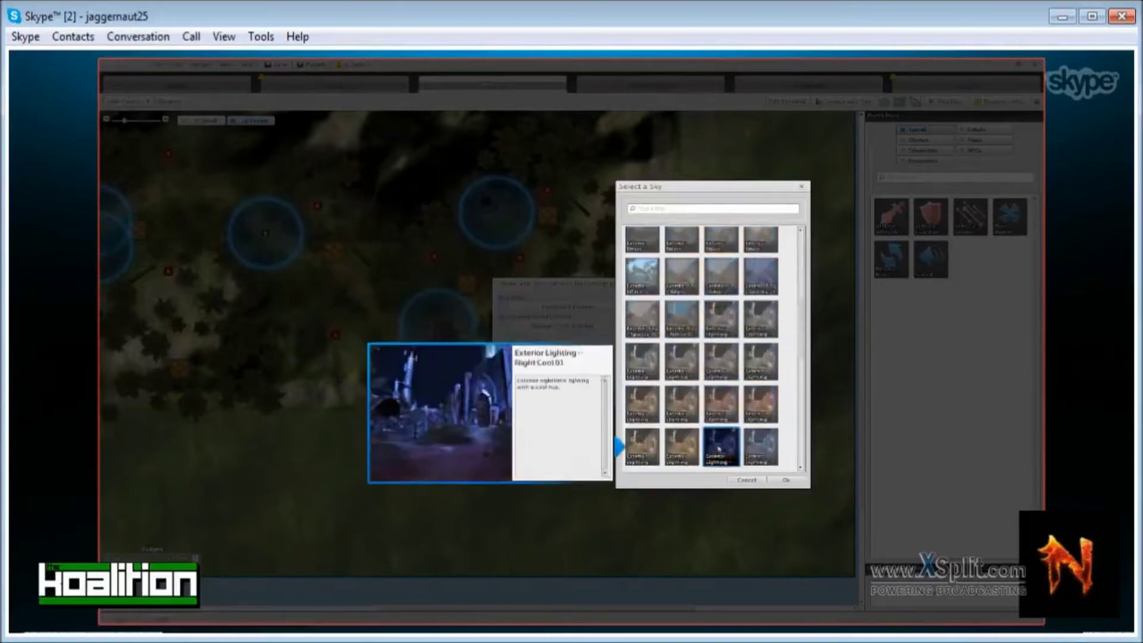
scroll(736, 436, "up", 1)
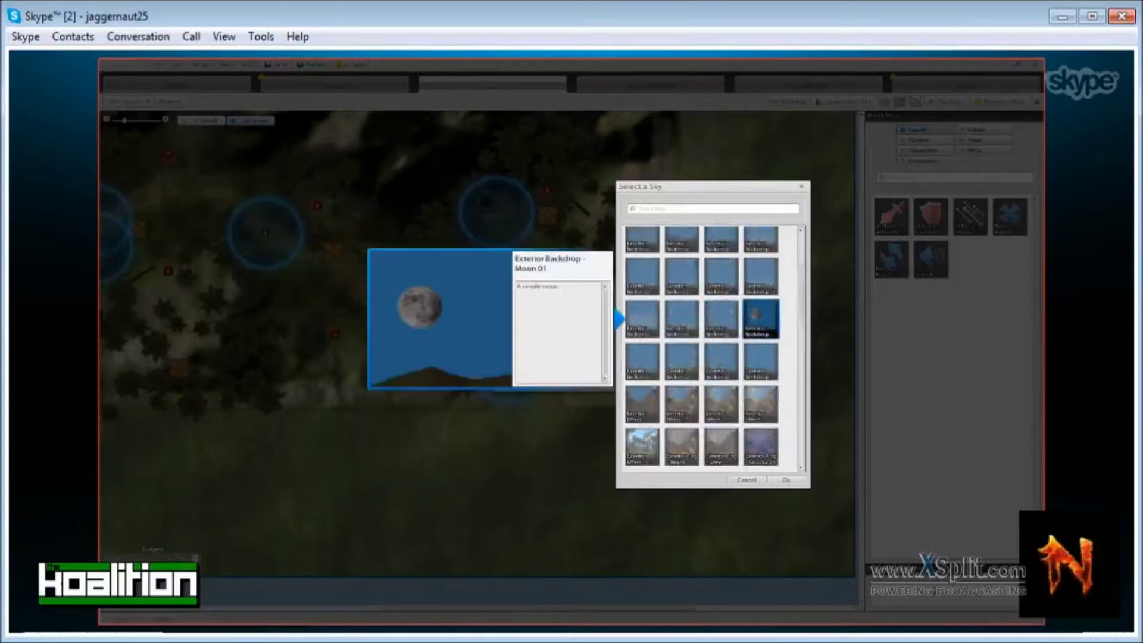
left_click(787, 480)
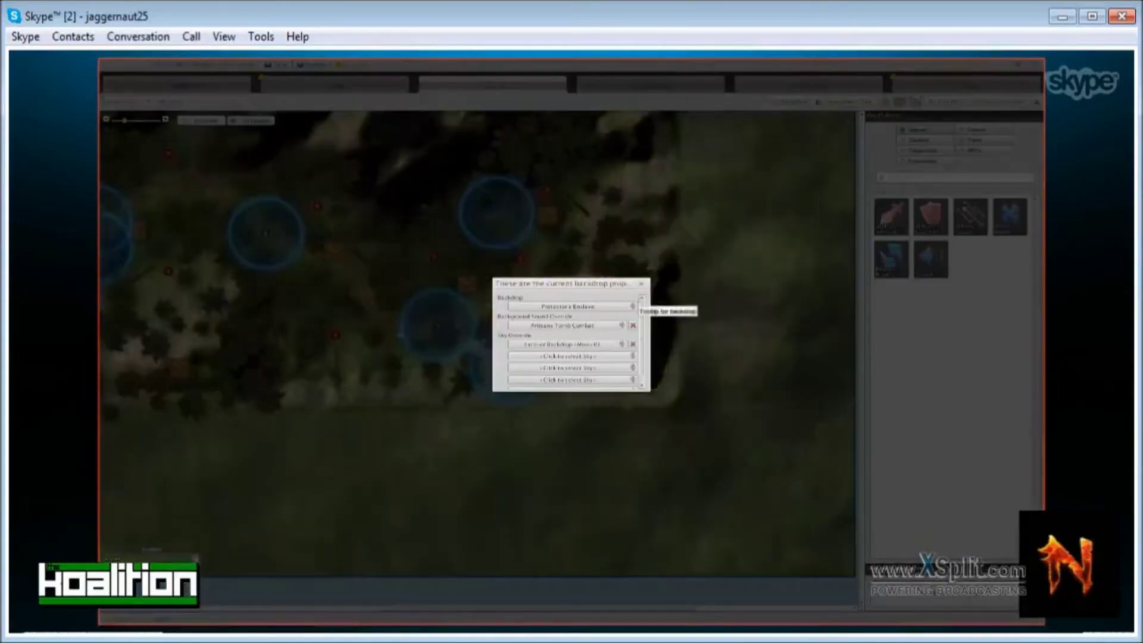
left_click_drag(595, 284, 609, 272)
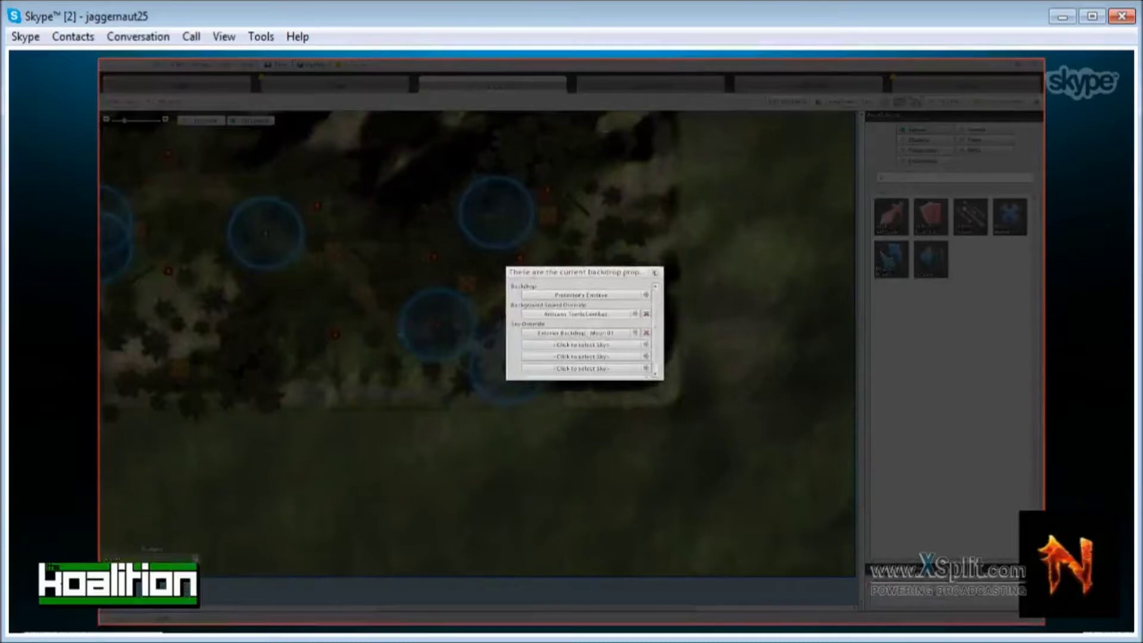
left_click(654, 273)
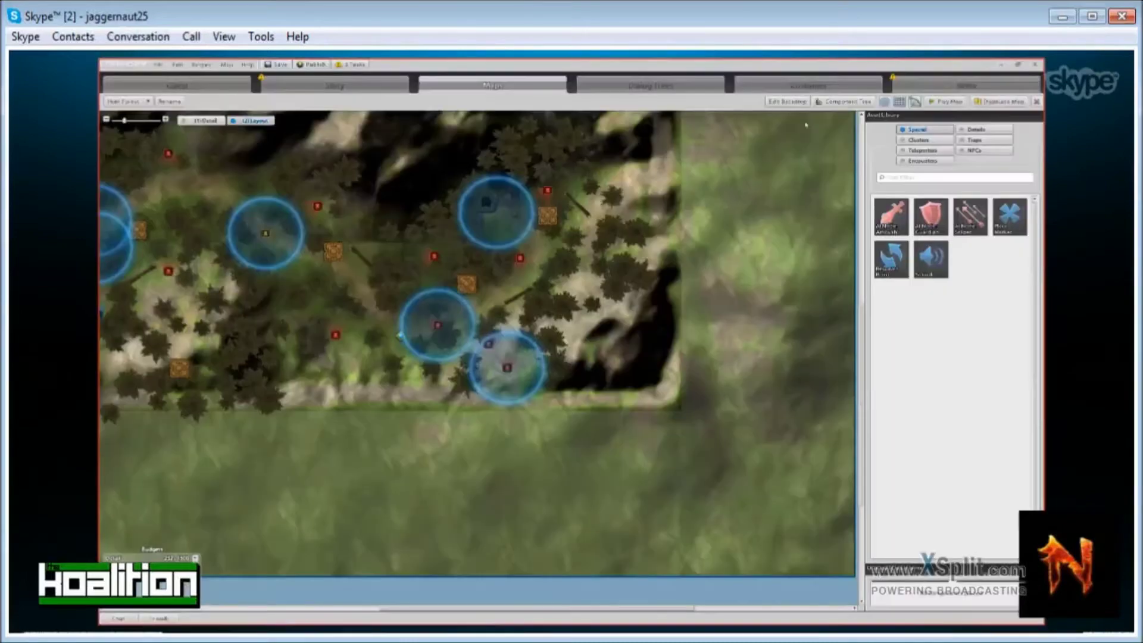
Review the forest map's component tree, examining several spider encounters and pine tree clusters and ending on the Spider - Melee - Standard Difficulty encounter.
left_click(848, 102)
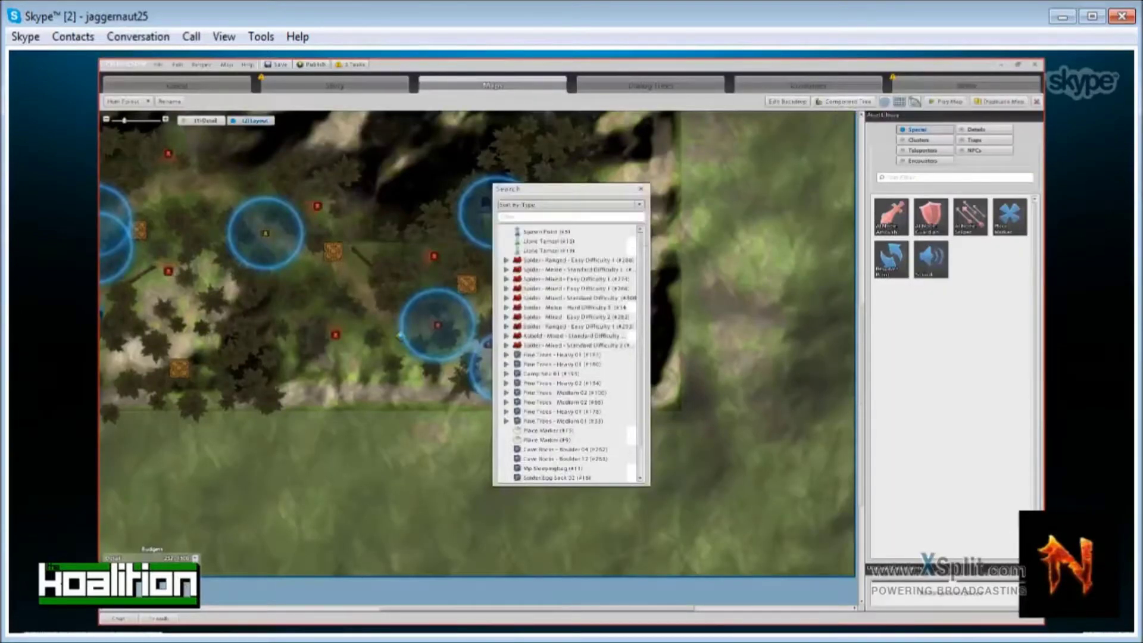
left_click_drag(649, 245, 838, 258)
left_click(505, 260)
left_click(506, 260)
left_click(568, 308)
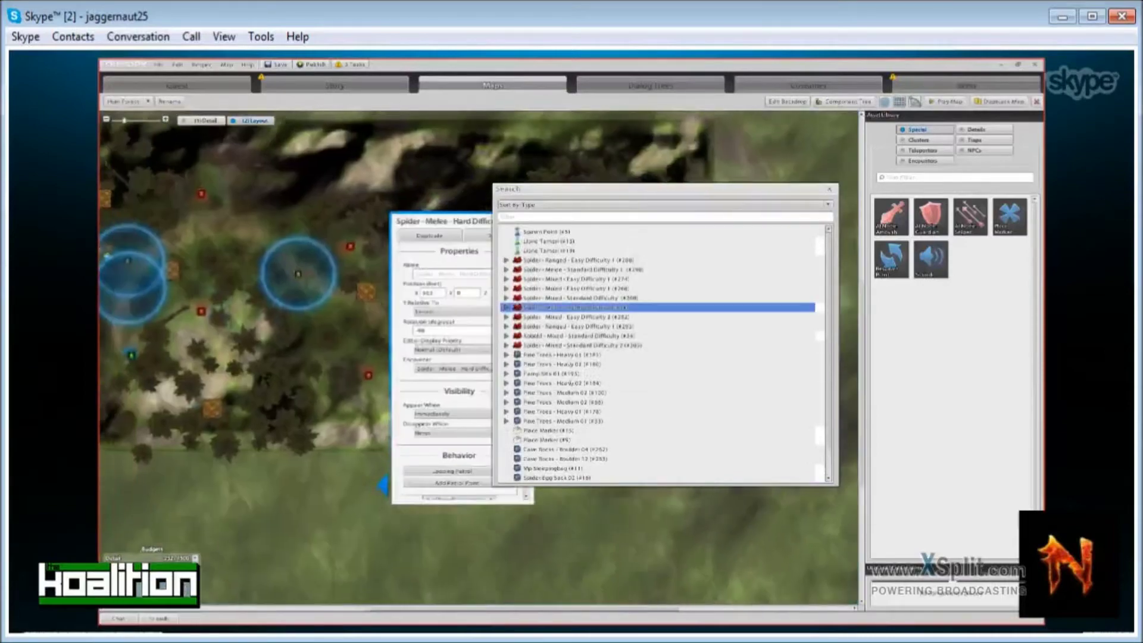
left_click(568, 383)
left_click(568, 411)
left_click(568, 327)
left_click(568, 269)
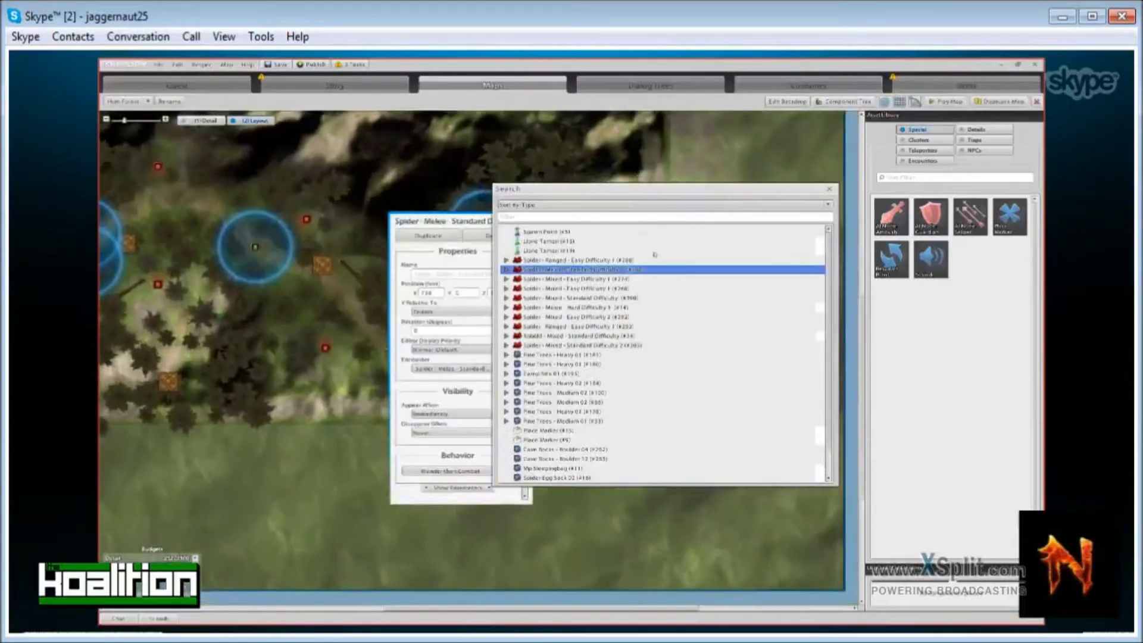
Inspect the properties of the Tomb Spider belonging to the Spider - Melee - Standard Difficulty encounter, closing the component tree and properties.
left_click(506, 270)
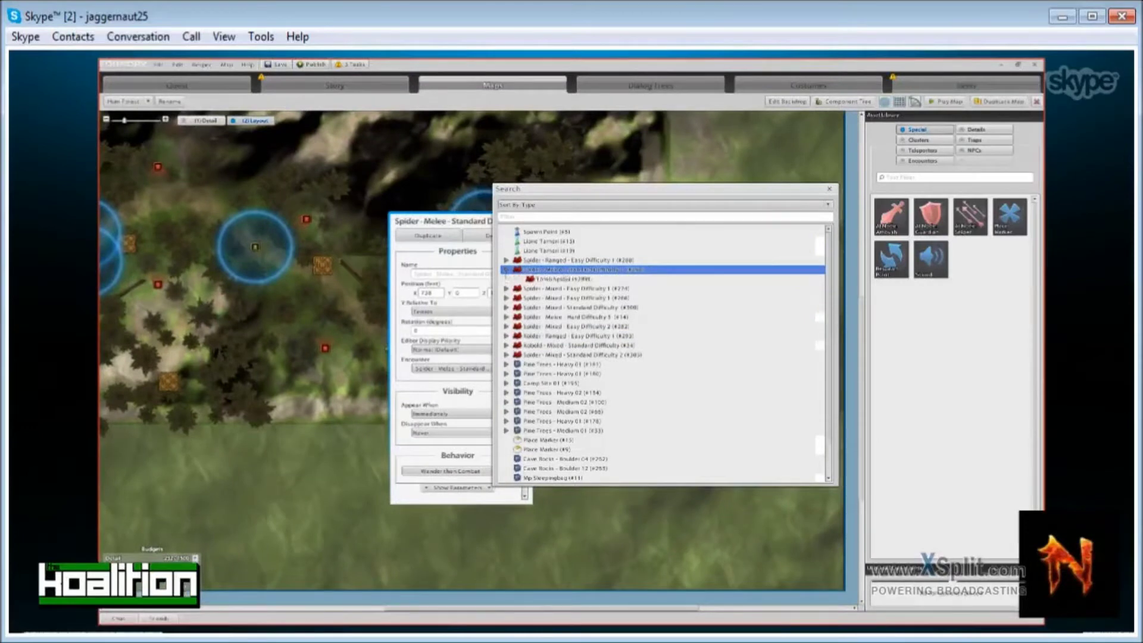
left_click(564, 279)
left_click_drag(595, 189, 459, 135)
left_click(692, 134)
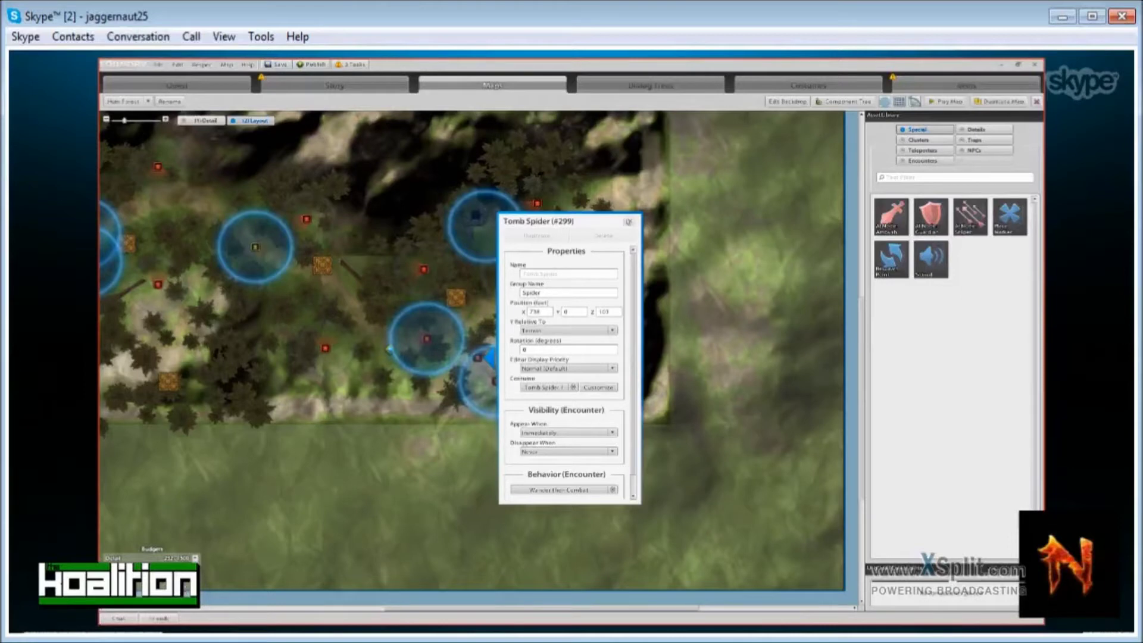
left_click(628, 221)
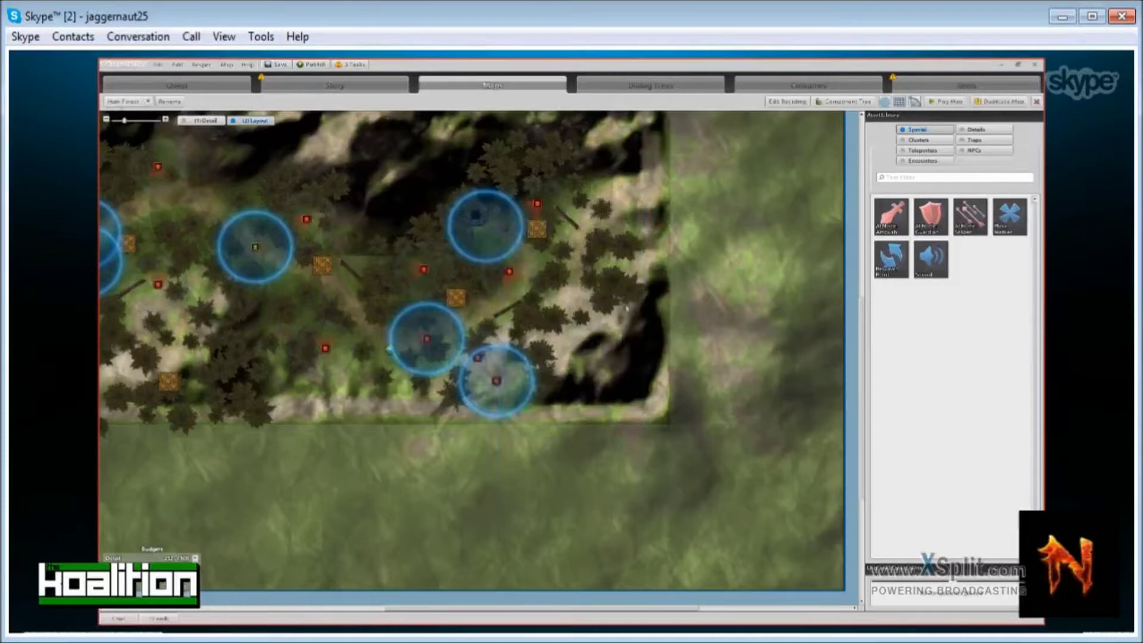
Duplicate the forest map and view the copy's whole layout.
left_click_drag(632, 312, 703, 346)
left_click(1000, 101)
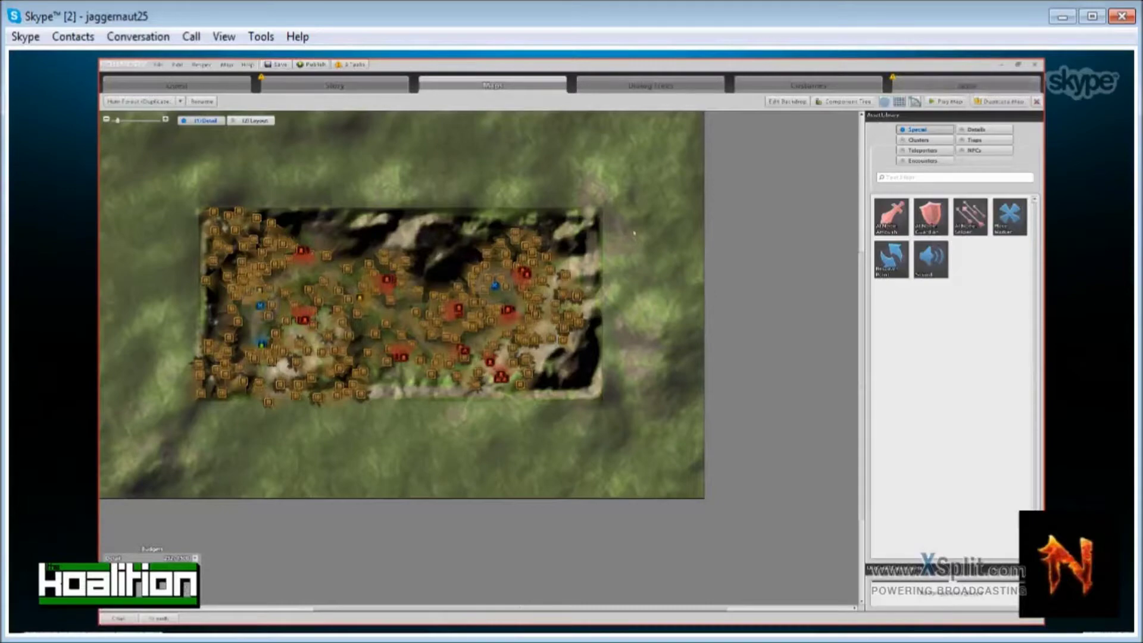
left_click_drag(635, 233, 732, 261)
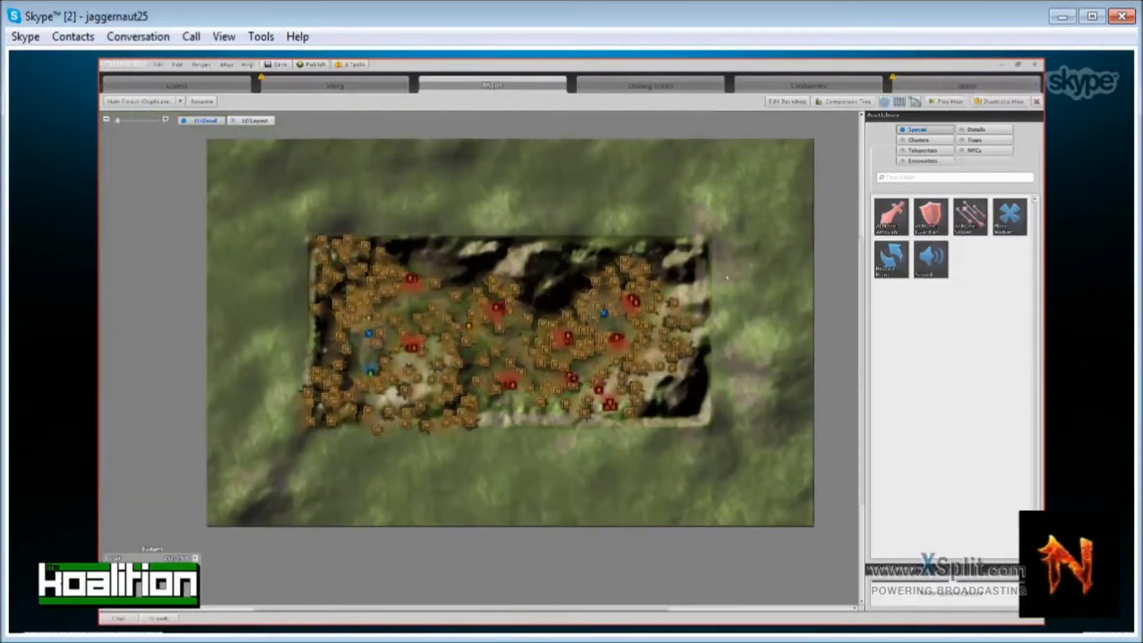
scroll(727, 277, "up", 2)
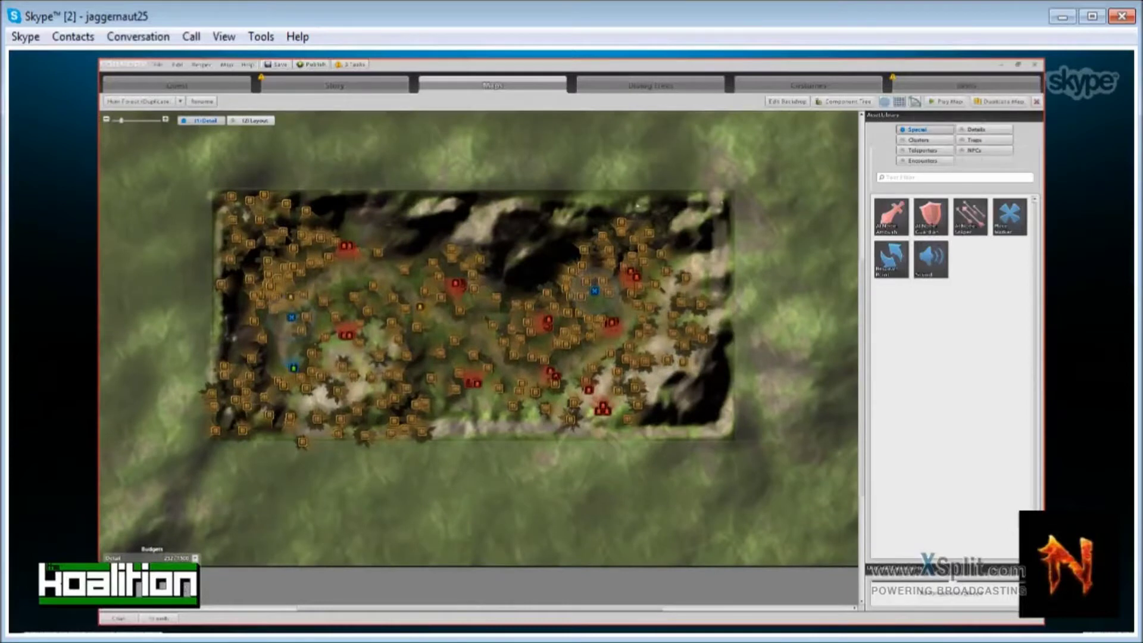
Browse the Details assets down to the FX effects and preview FX - Green Steam 2.
left_click(982, 130)
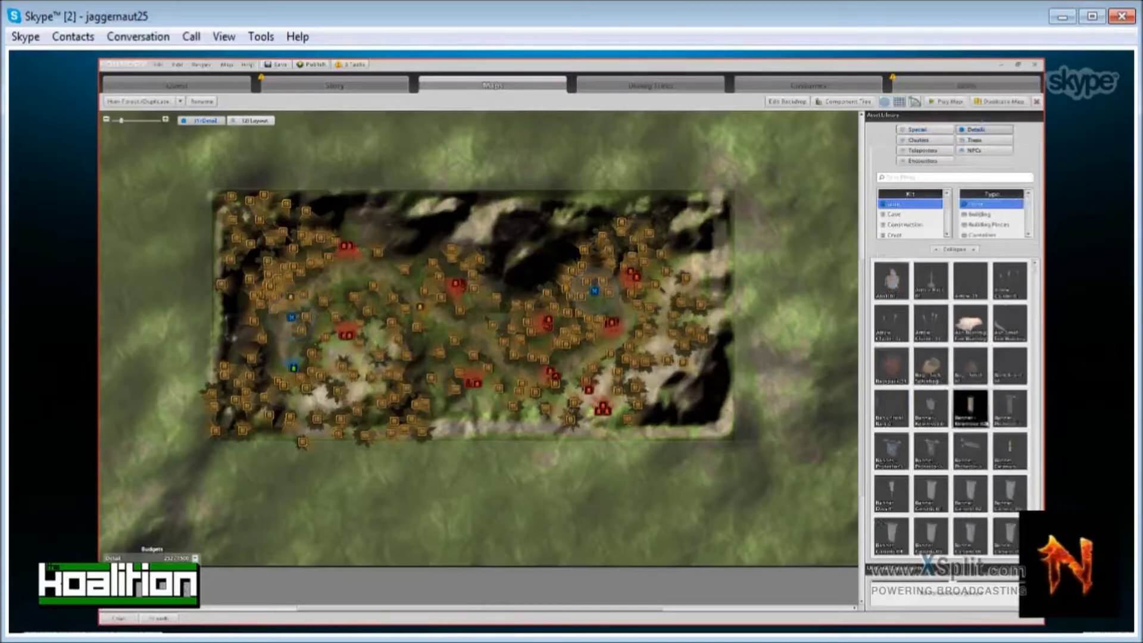
scroll(971, 405, "down", 8)
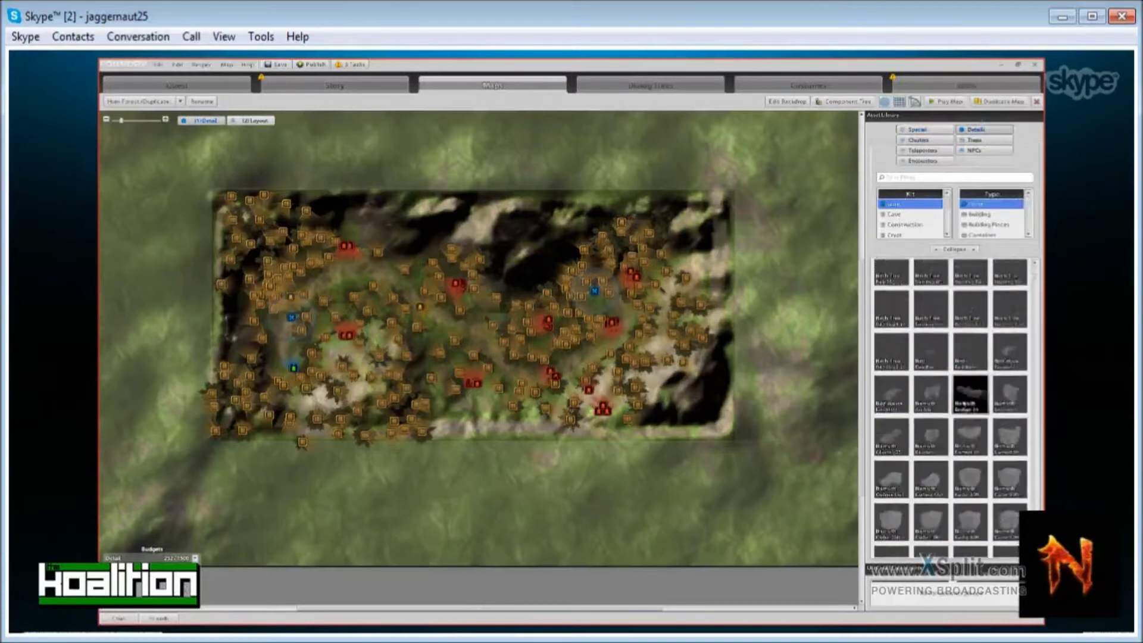
scroll(971, 392, "down", 8)
scroll(953, 405, "down", 10)
scroll(983, 424, "down", 10)
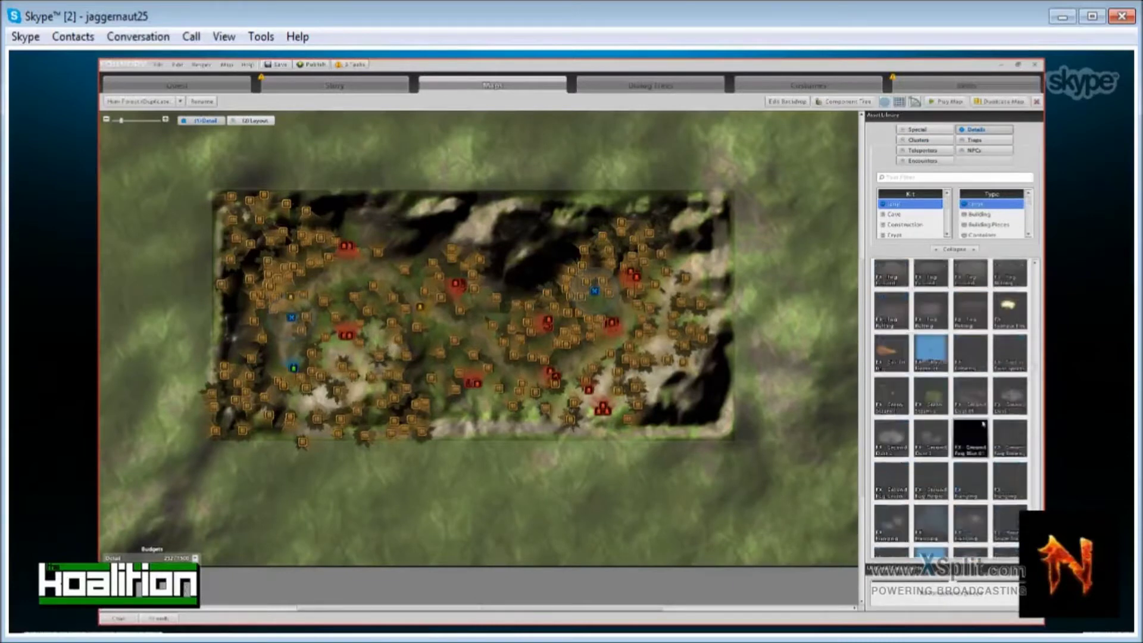
mouse_move(943, 411)
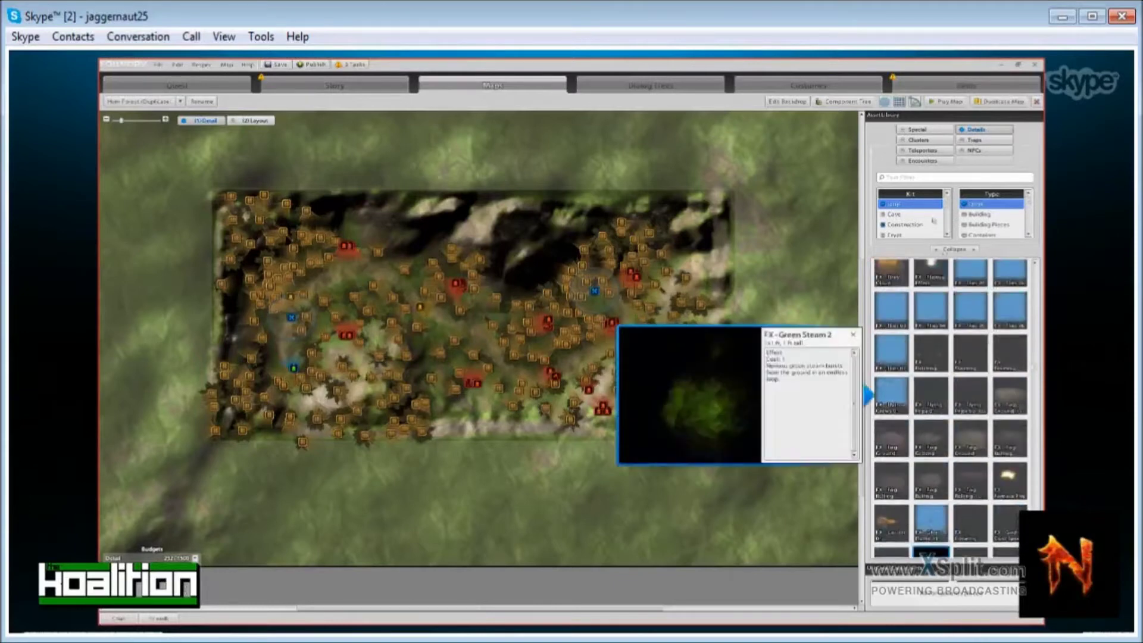
Check the Building Pieces details, and browse all types with previews of Chroma Key Green - 50x50 and Clothesline 02.
left_click(995, 224)
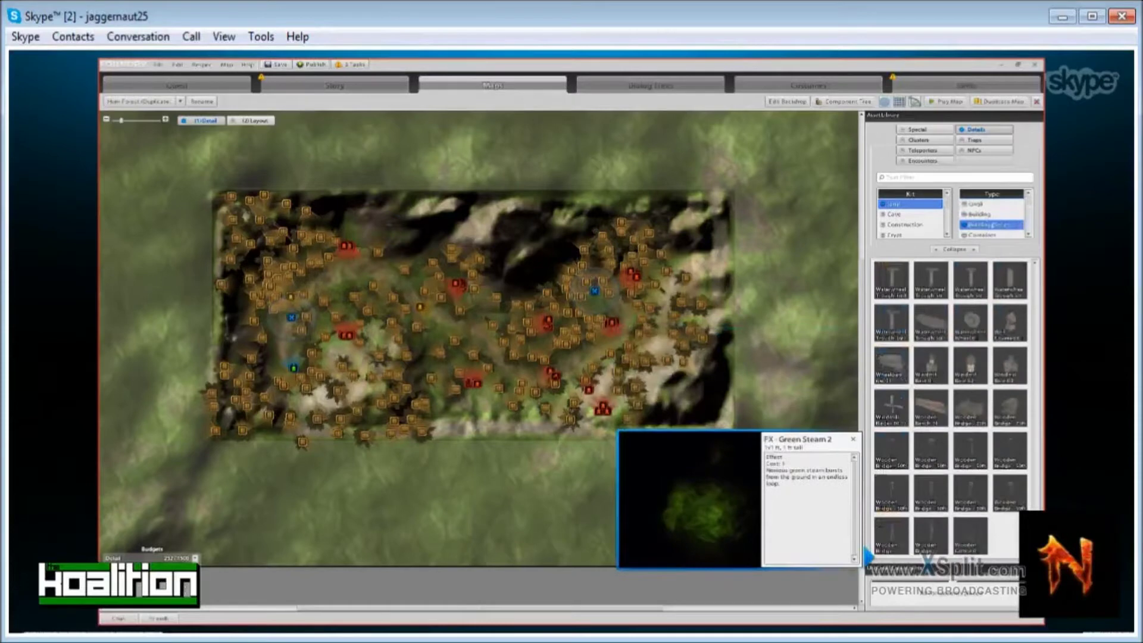
left_click(991, 203)
mouse_move(970, 322)
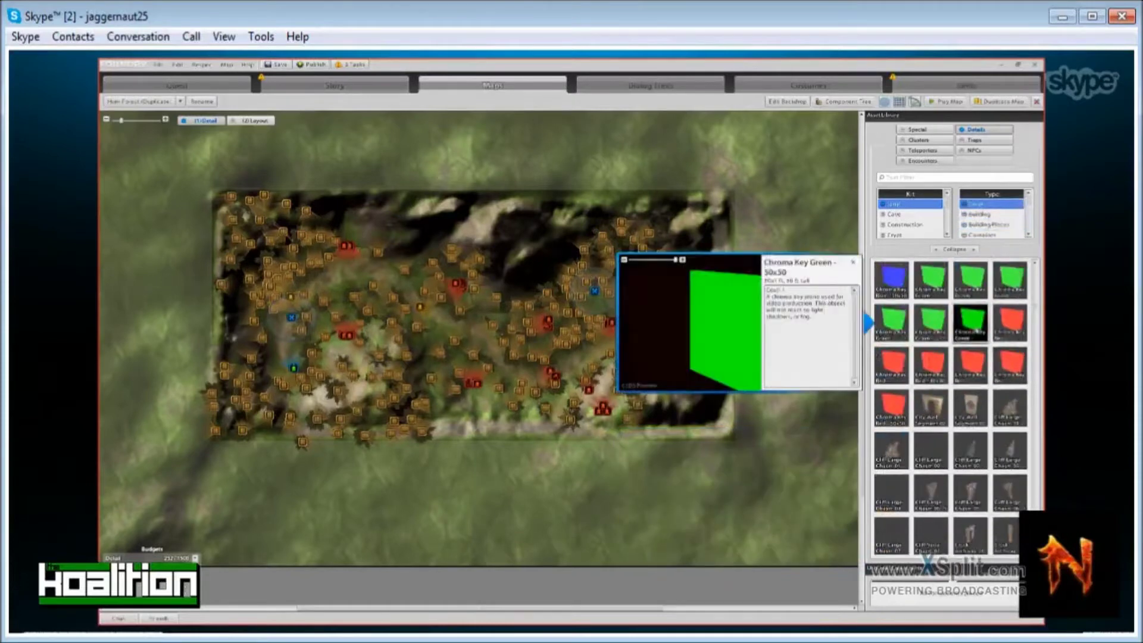
scroll(971, 369, "down", 4)
mouse_move(971, 408)
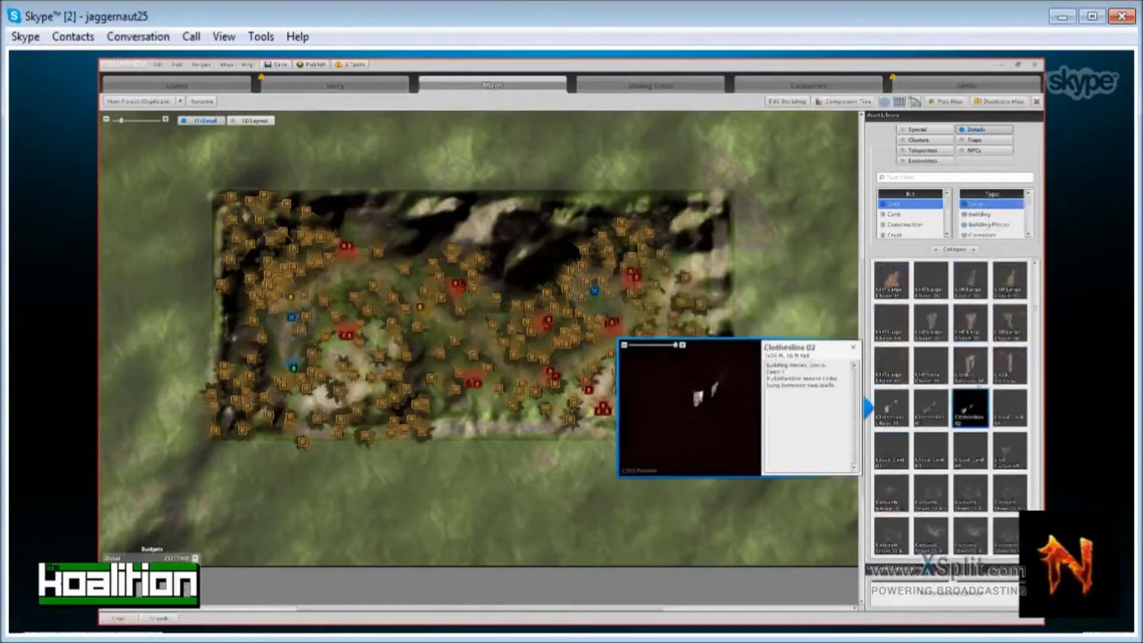
scroll(971, 407, "down", 5)
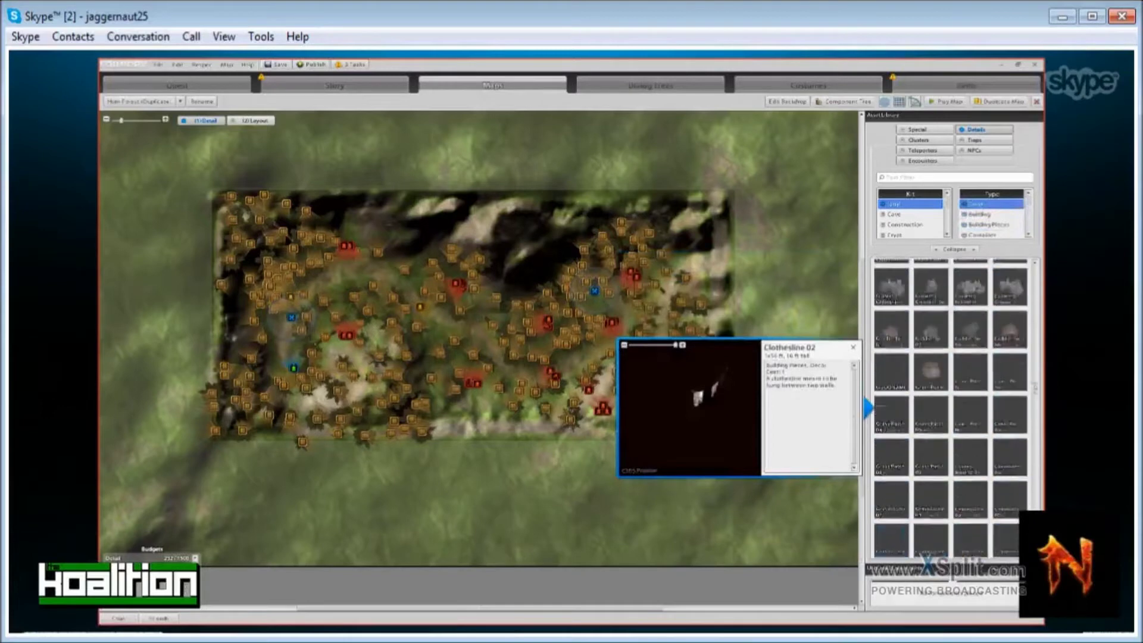
Browse through the remaining detail assets, preview Mp Pouch, and return to the barn and barrel details.
scroll(970, 408, "down", 5)
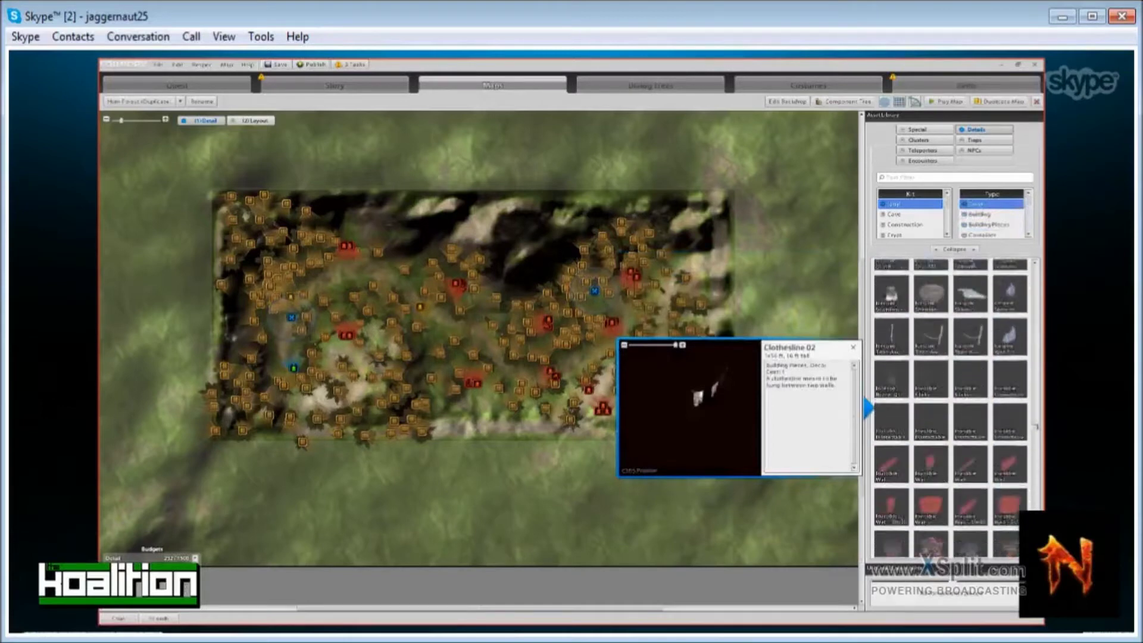
scroll(953, 408, "down", 5)
scroll(951, 408, "down", 5)
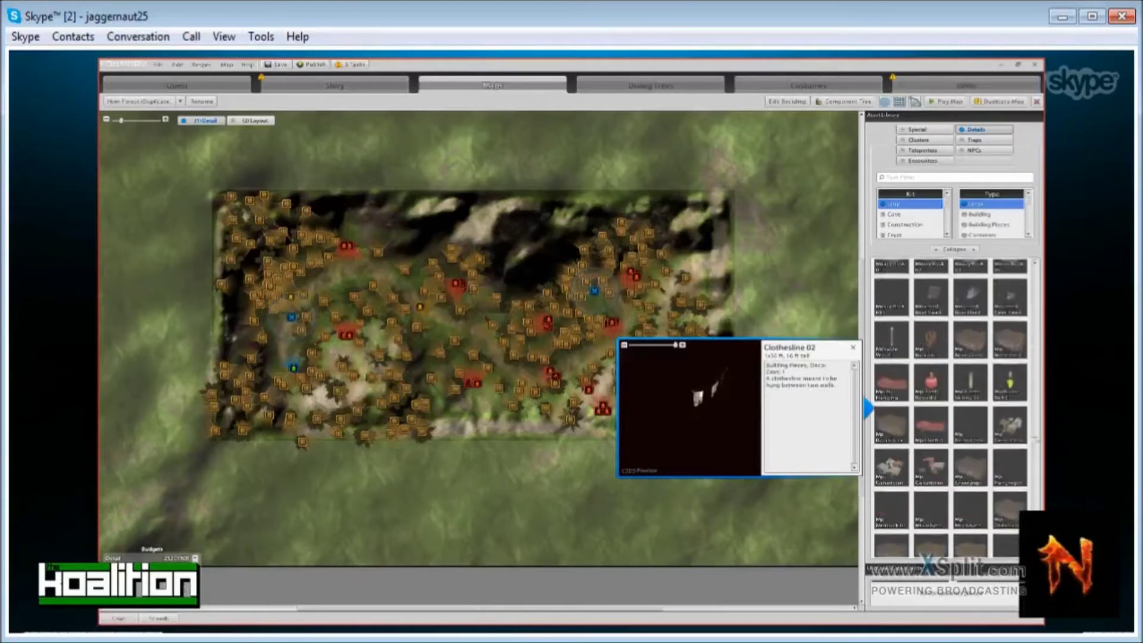
scroll(951, 408, "down", 5)
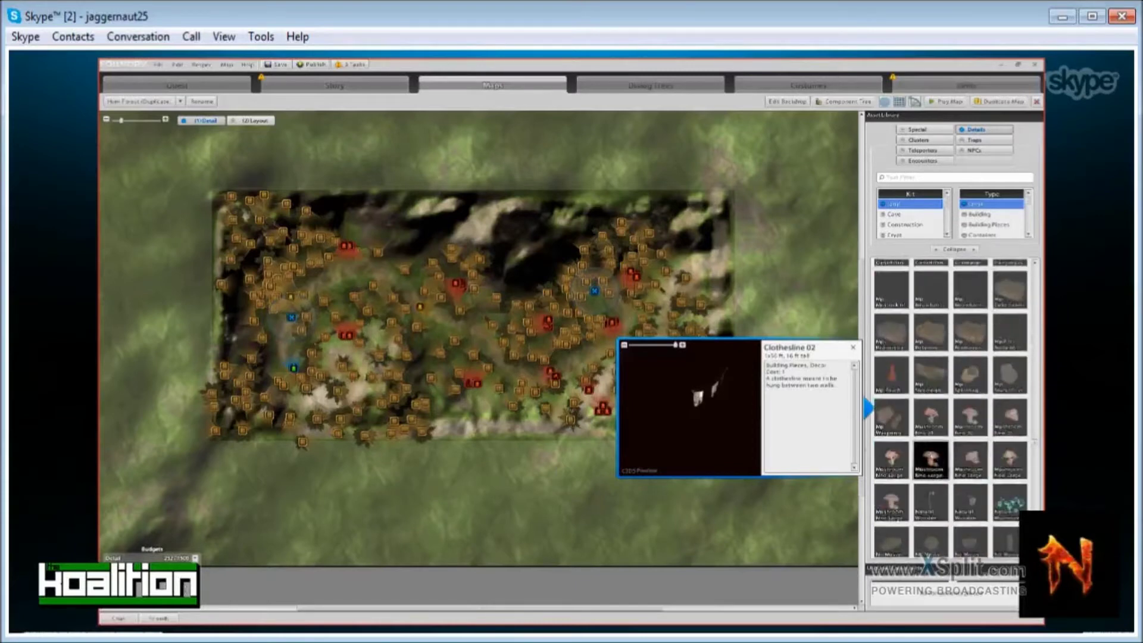
scroll(938, 446, "down", 5)
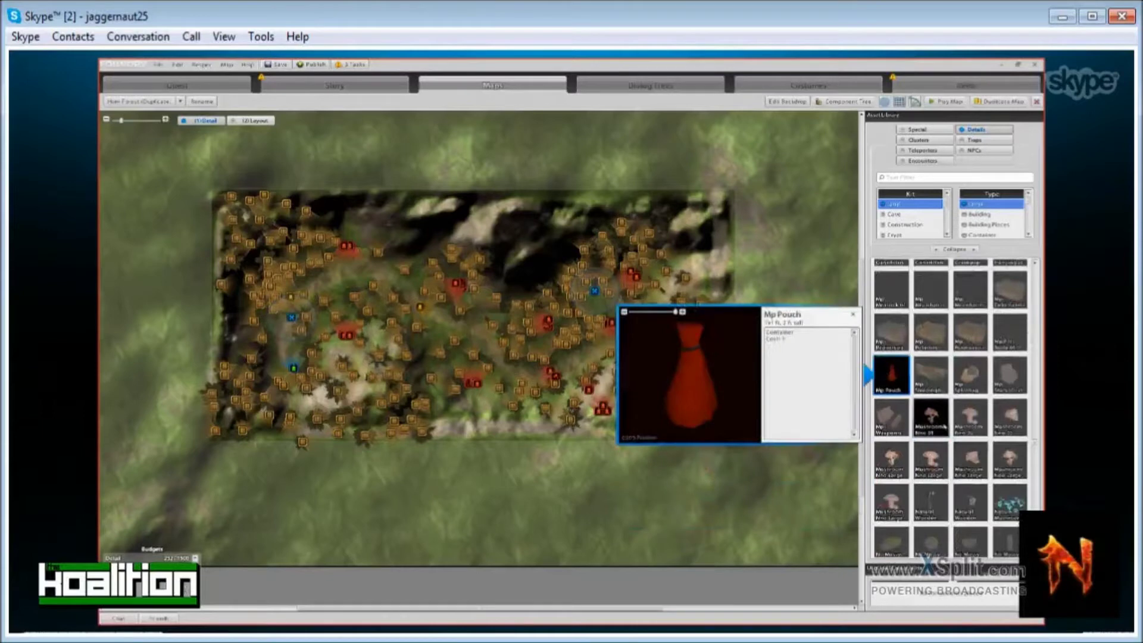
scroll(943, 428, "down", 5)
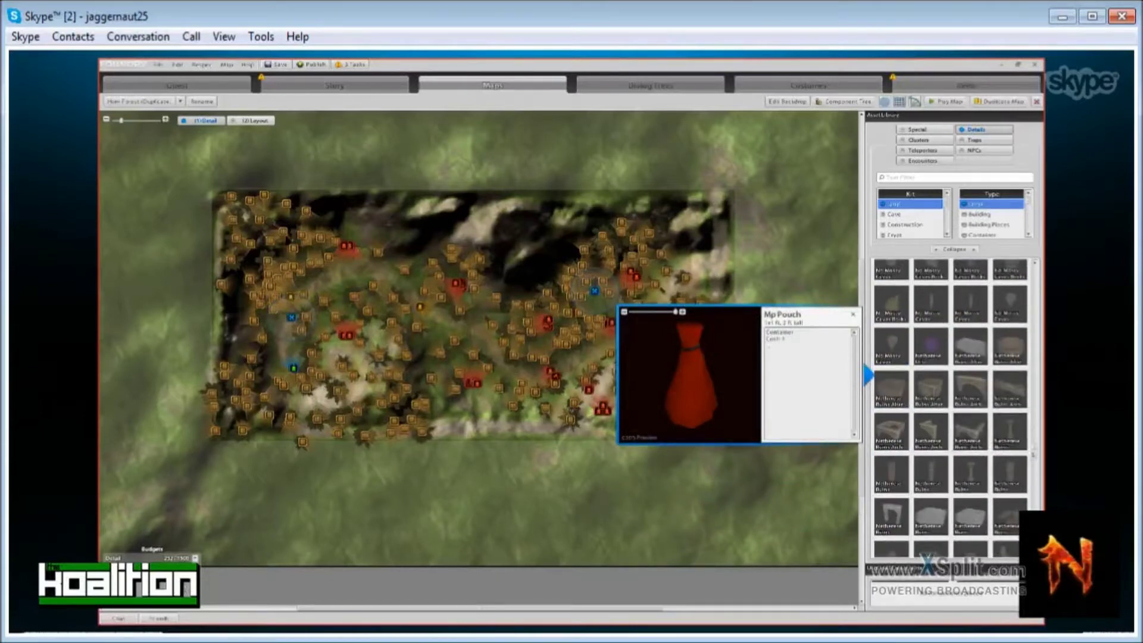
left_click_drag(1037, 450, 1036, 275)
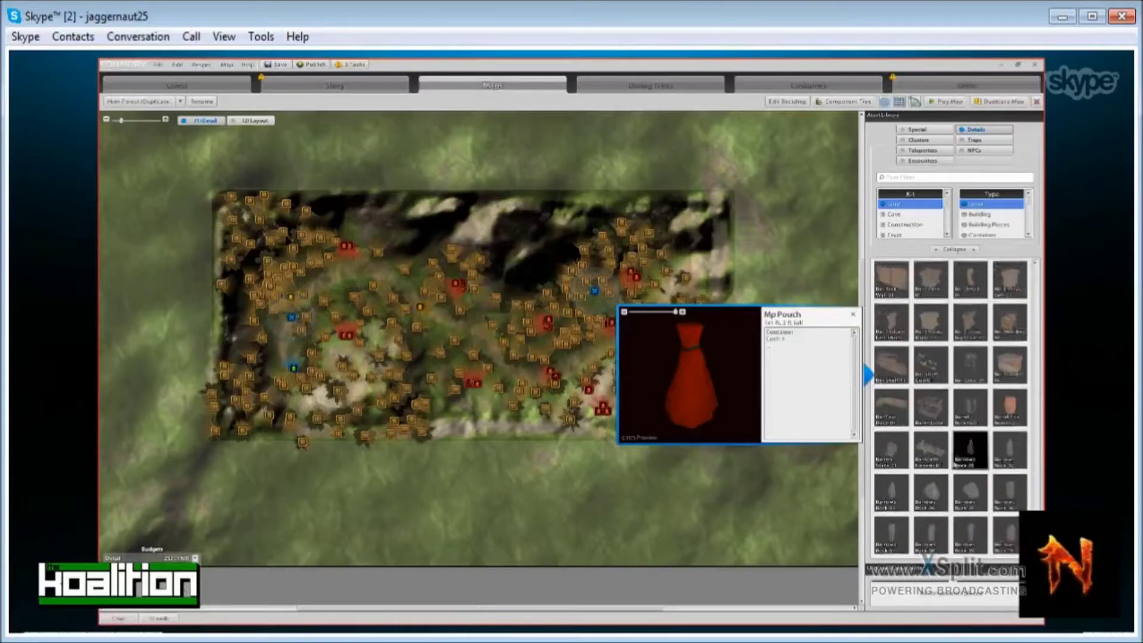
Preview the Barn stable detail and place it near the forest map's upper-right corner.
mouse_move(924, 411)
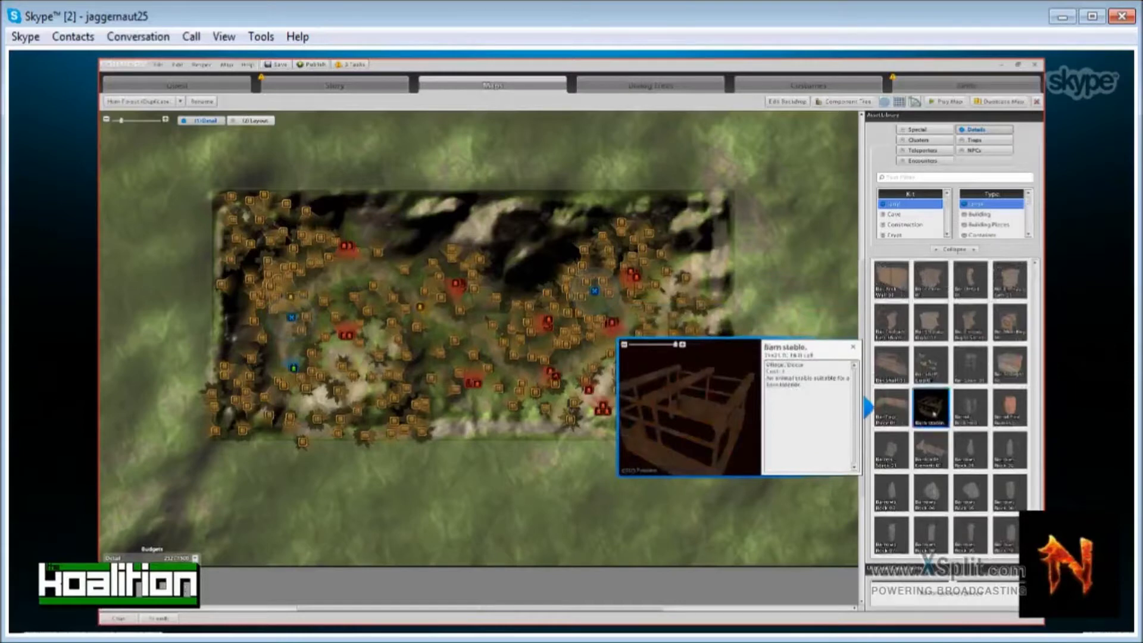
left_click_drag(935, 411, 714, 240)
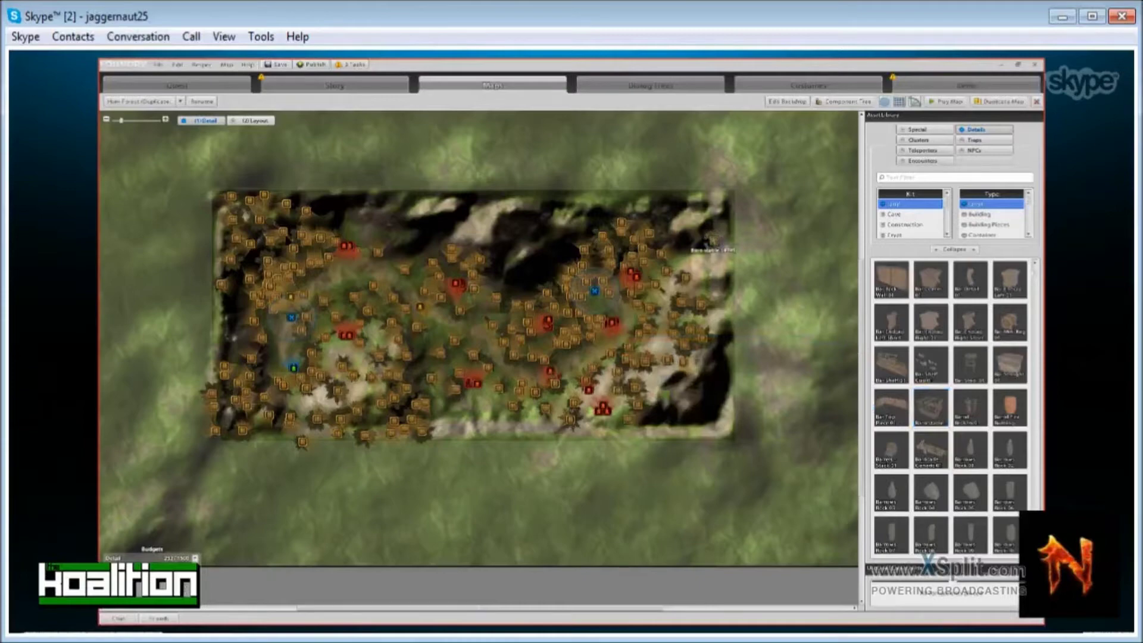
scroll(584, 283, "up", 3)
scroll(584, 283, "up", 5)
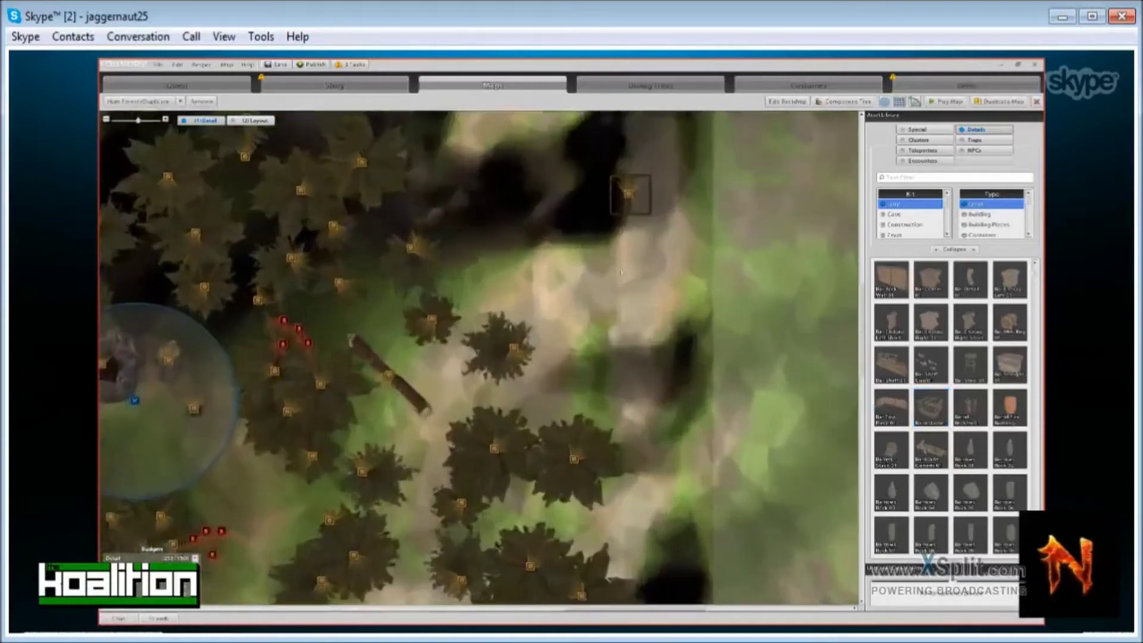
scroll(547, 284, "up", 3)
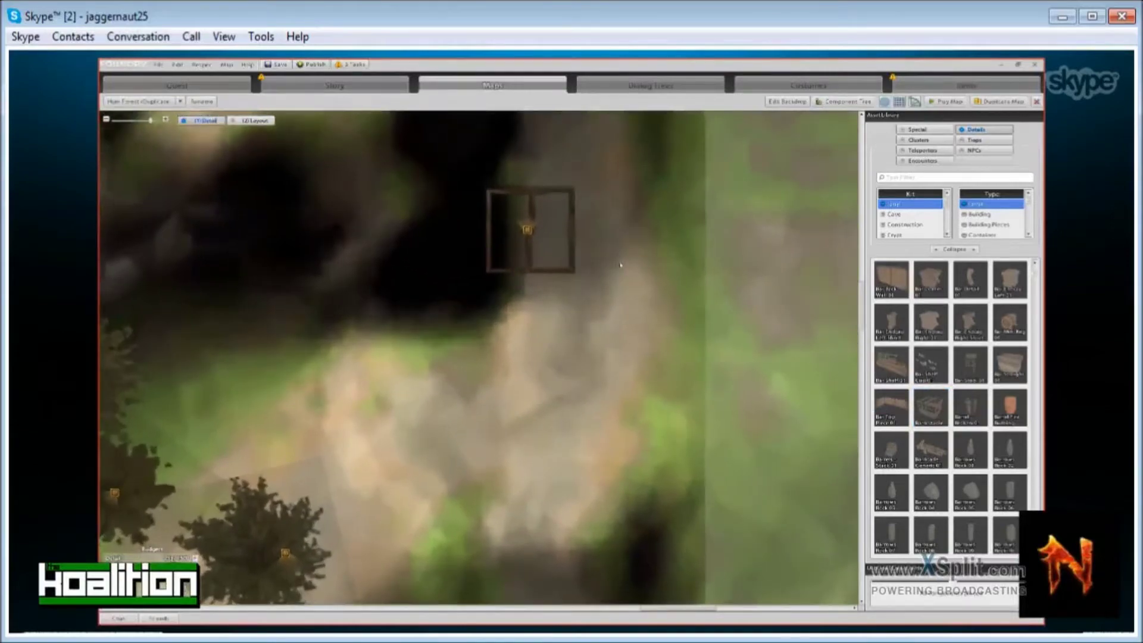
Rotate the placed barn stable about 45 degrees on the map with its properties open.
mouse_move(621, 262)
right_mouse_down()
mouse_move(612, 319)
mouse_move(638, 301)
mouse_move(691, 317)
right_mouse_up()
mouse_move(589, 265)
right_mouse_down()
mouse_move(556, 306)
mouse_move(572, 320)
mouse_move(560, 356)
right_mouse_up()
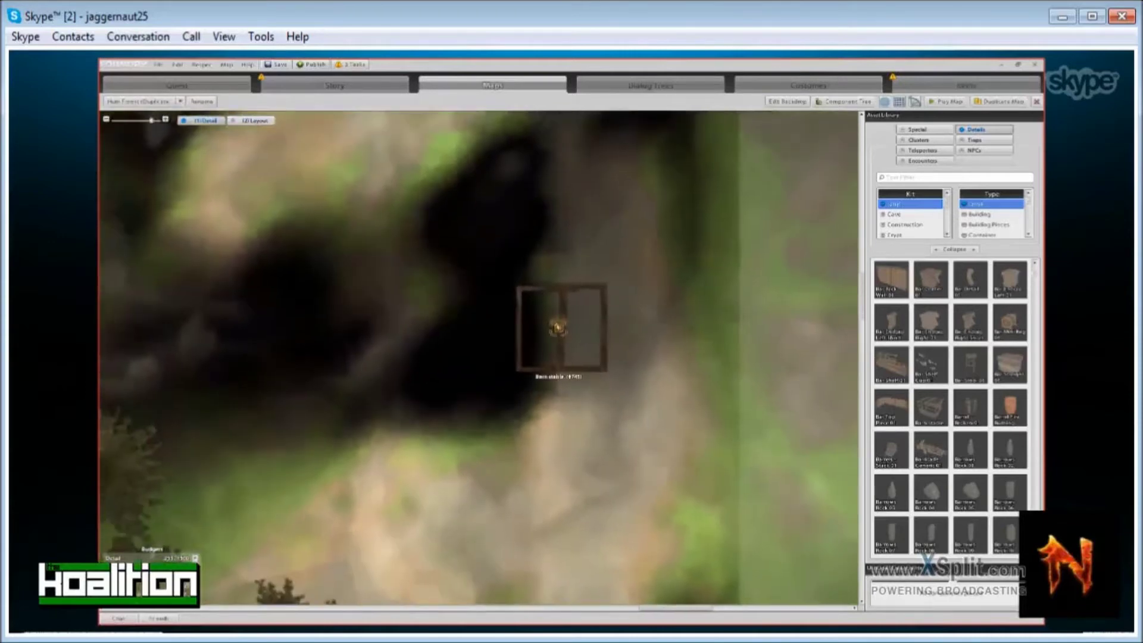
left_click(558, 327)
right_click_drag(592, 343, 641, 399)
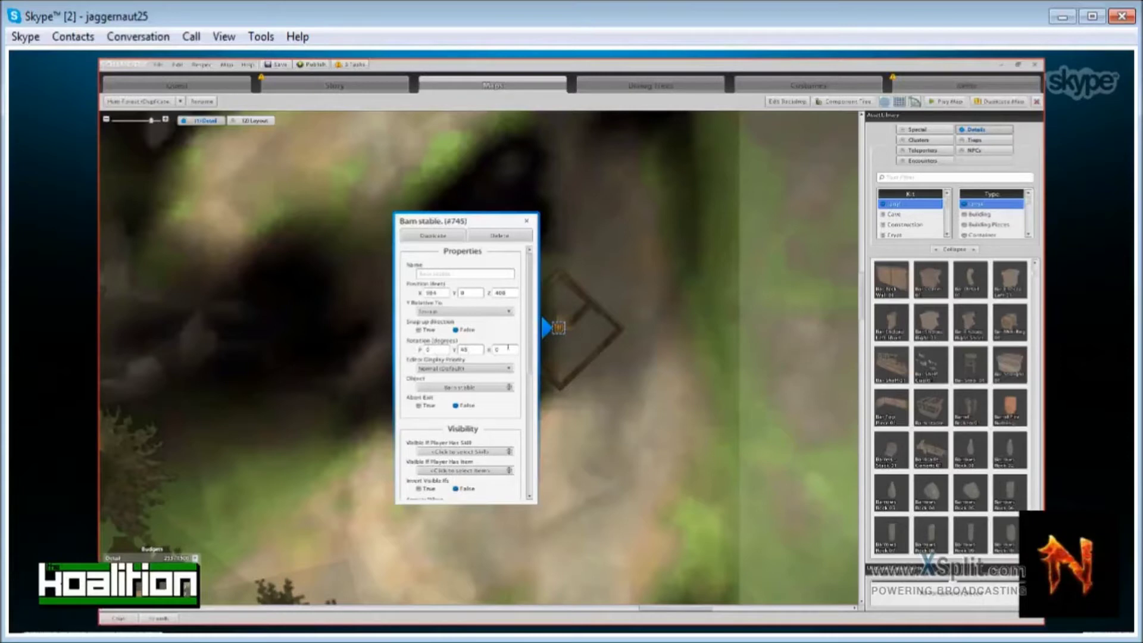
Check the barn stable's Y Relative To options and its Name property.
left_click(447, 311)
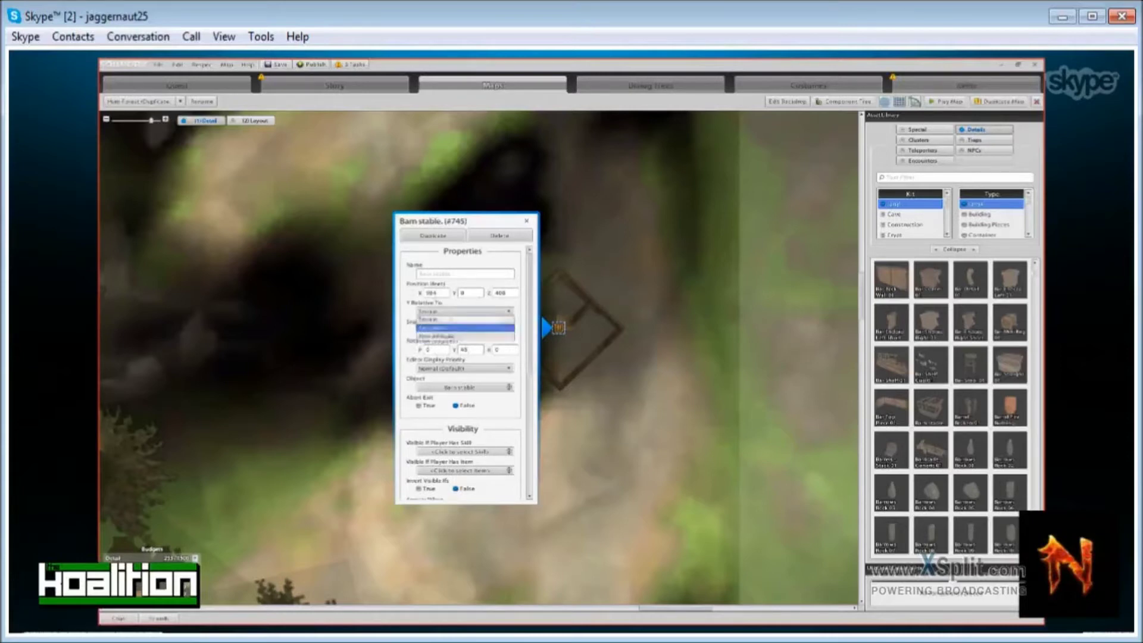
left_click(471, 274)
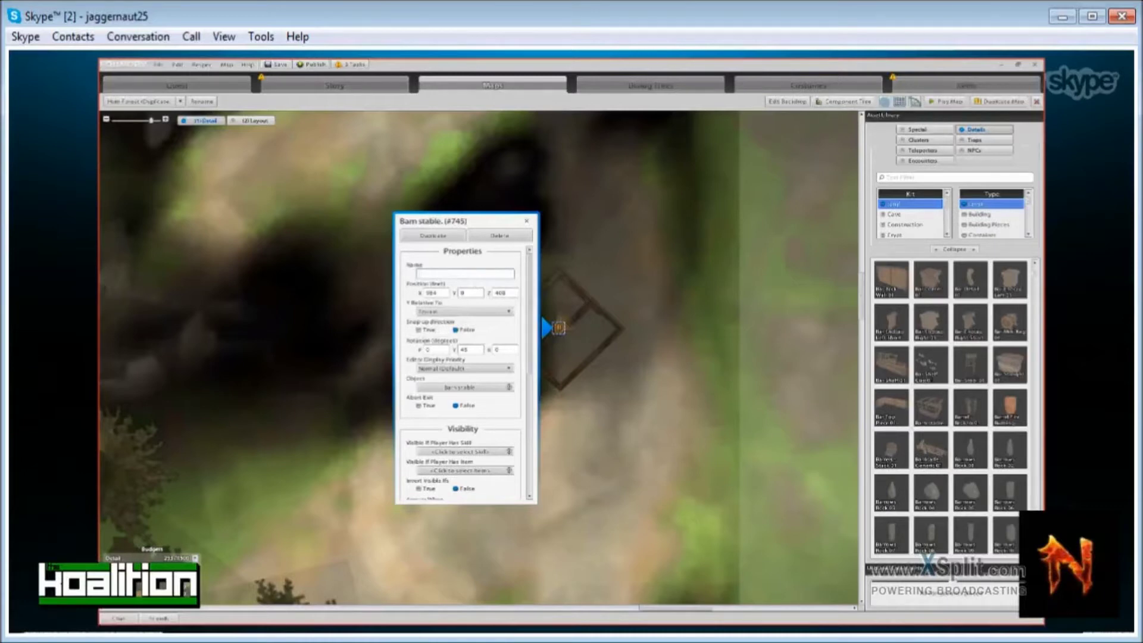
right_click_drag(626, 272, 678, 273)
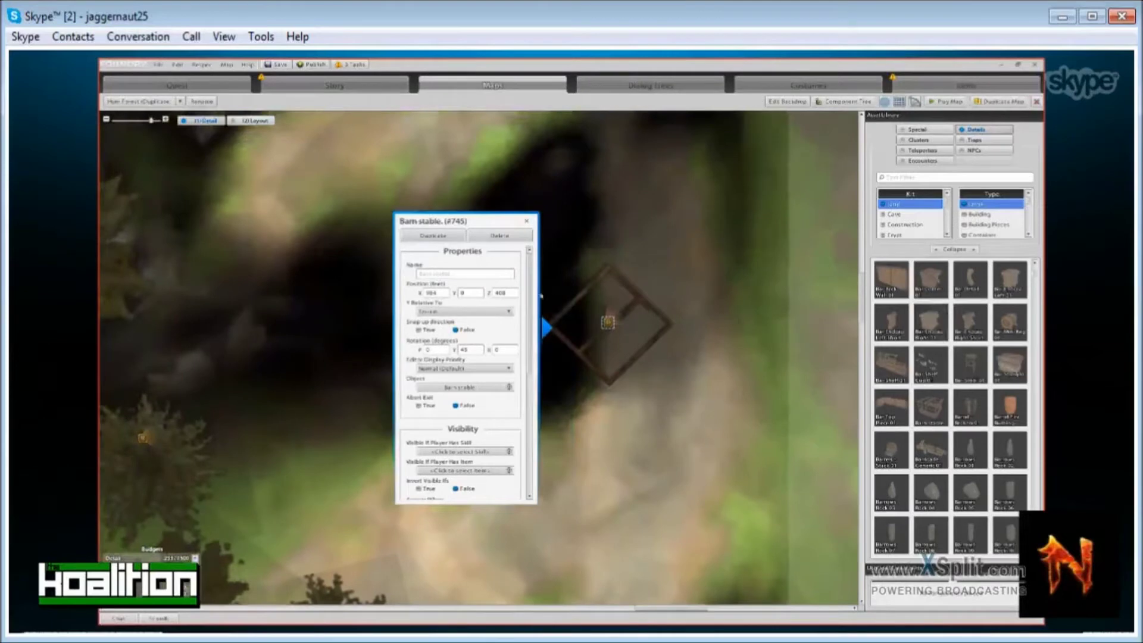
Make the barn stable visible only to players who have the Thievery skill.
scroll(521, 344, "down", 2)
scroll(521, 344, "down", 1)
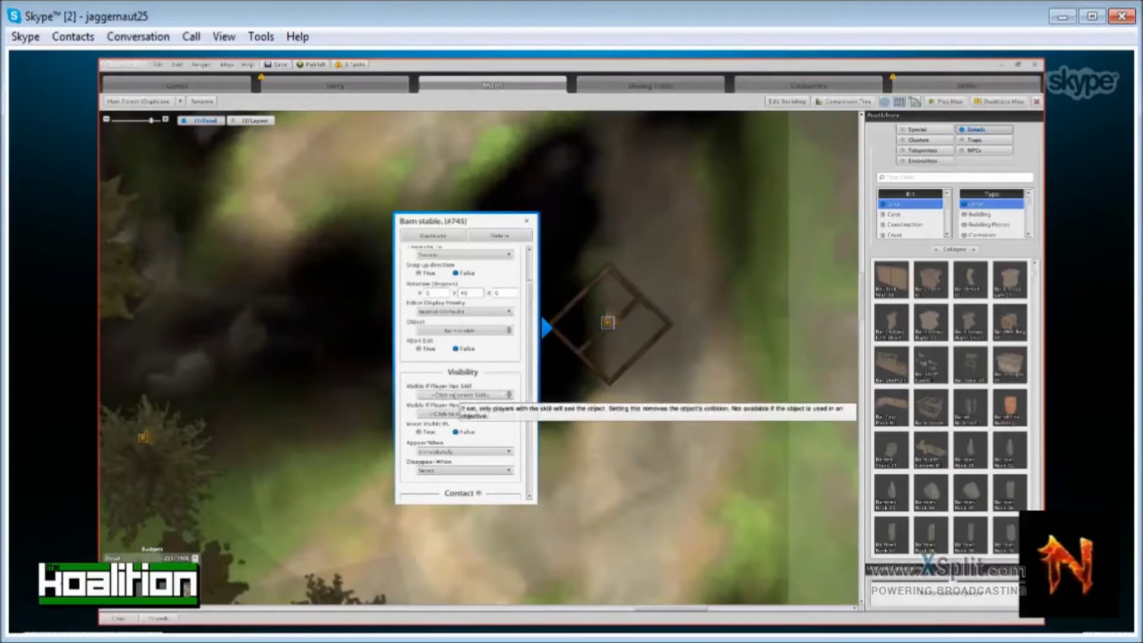
left_click(460, 394)
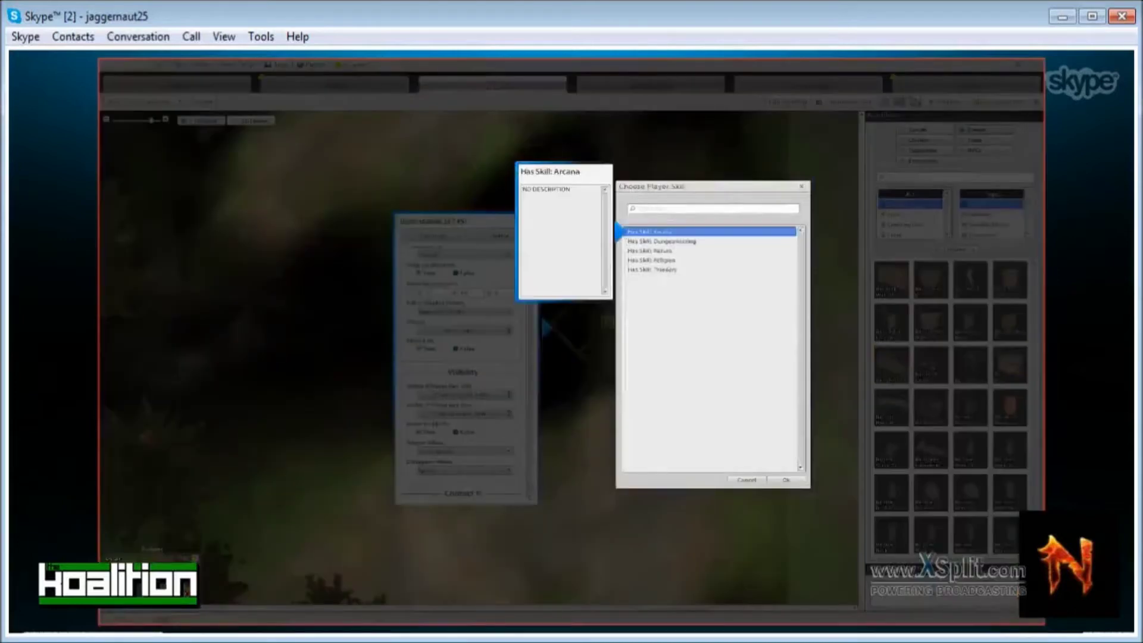
left_click(746, 379)
left_click(789, 479)
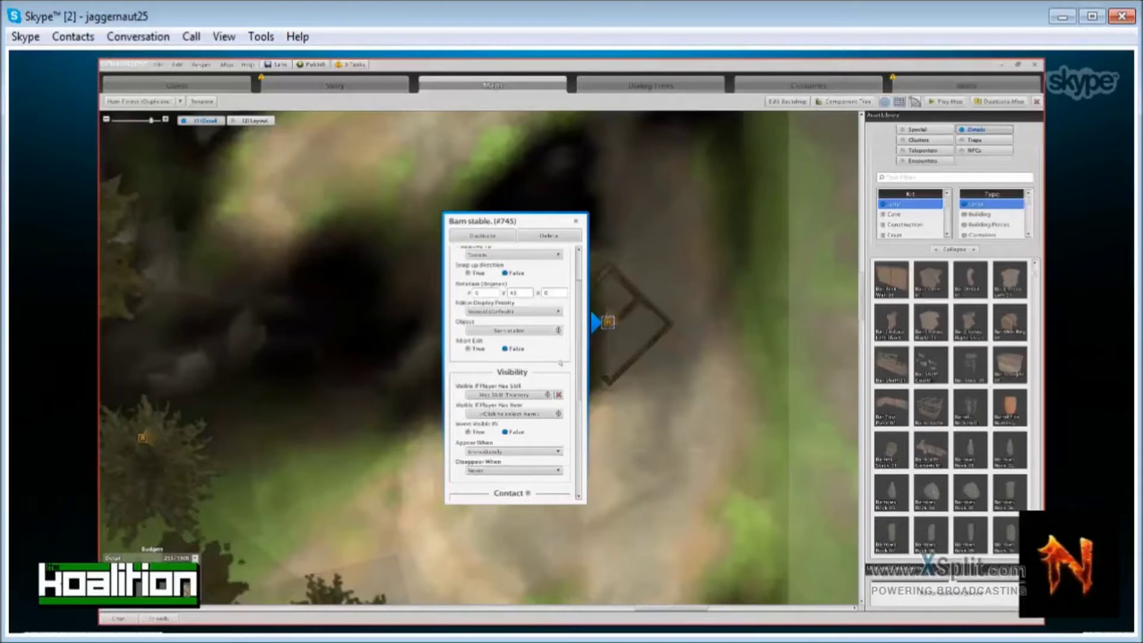
scroll(560, 363, "down", 1)
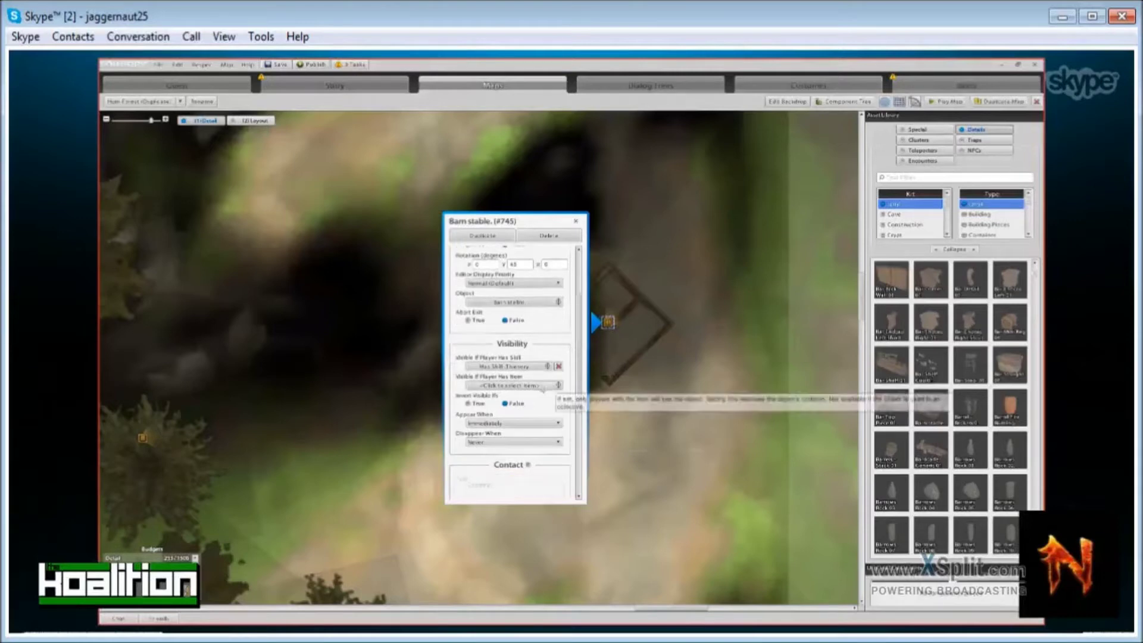
Search the NPC assets for "horse" and place Horse 1 inside the barn stable.
left_click(983, 150)
left_click(917, 175)
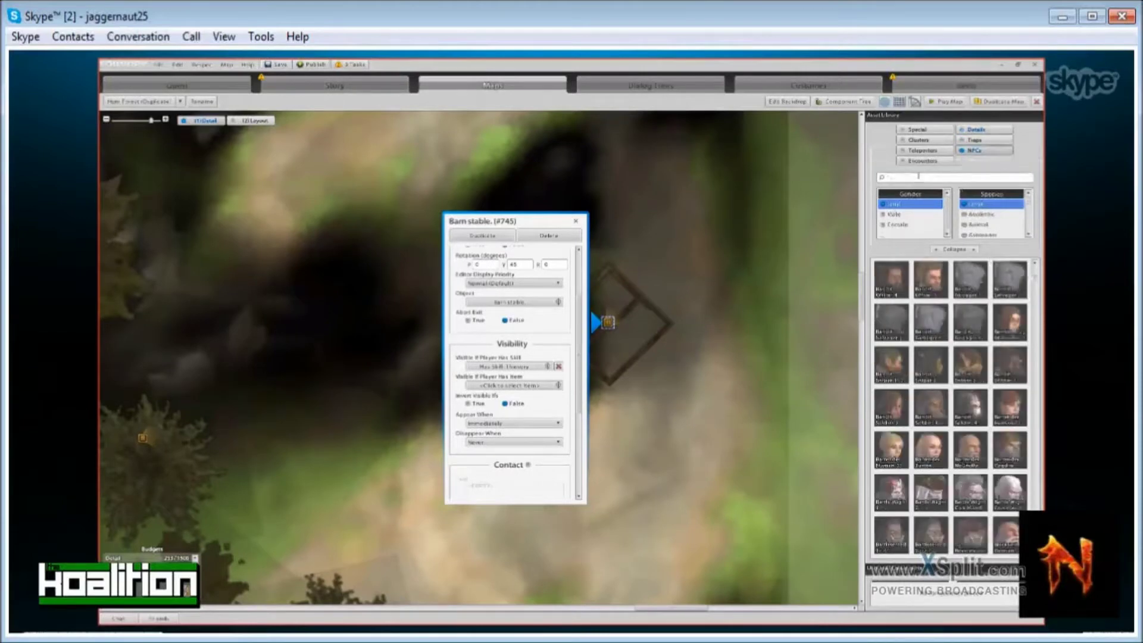
type("horse")
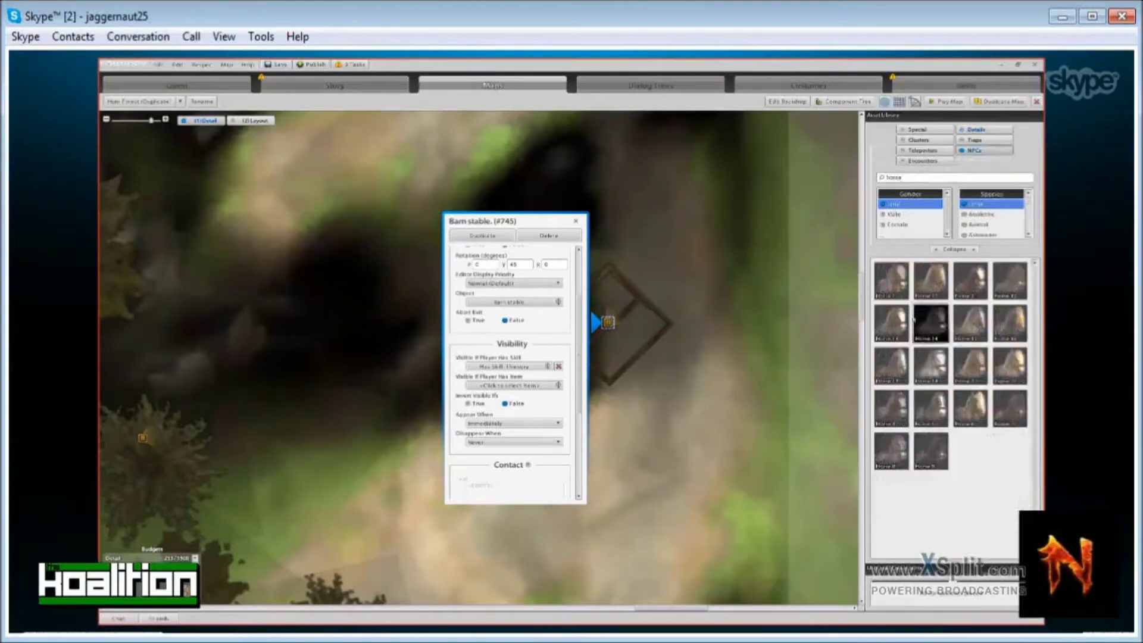
mouse_move(891, 280)
left_click_drag(891, 280, 641, 331)
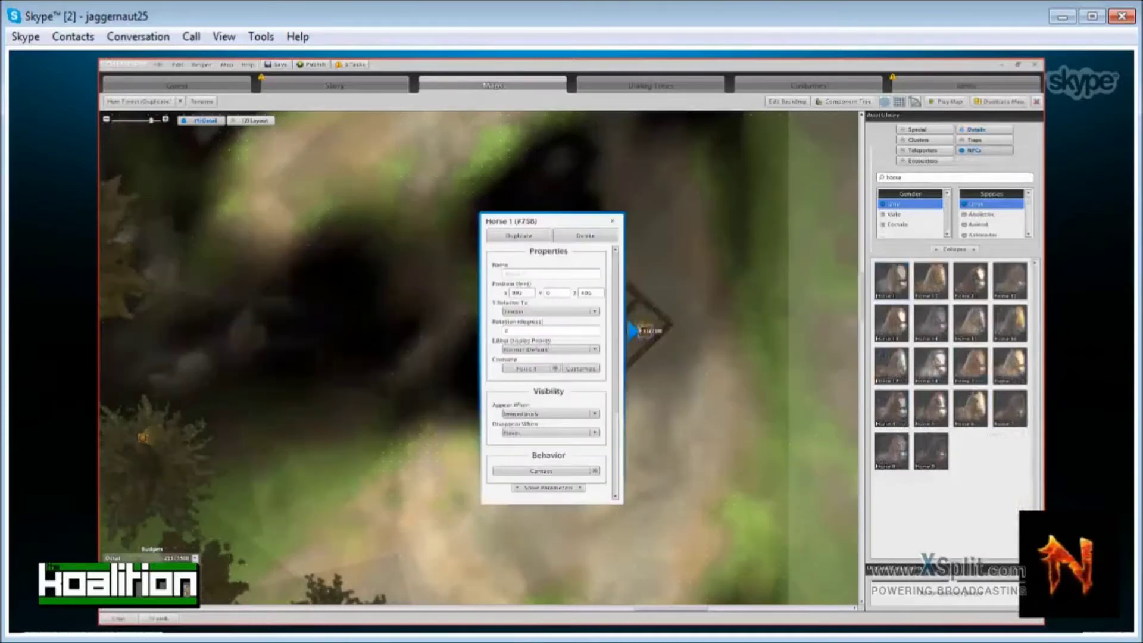
Review Horse 1's properties, set its Appear When condition to Never, and close the properties.
scroll(606, 366, "down", 5)
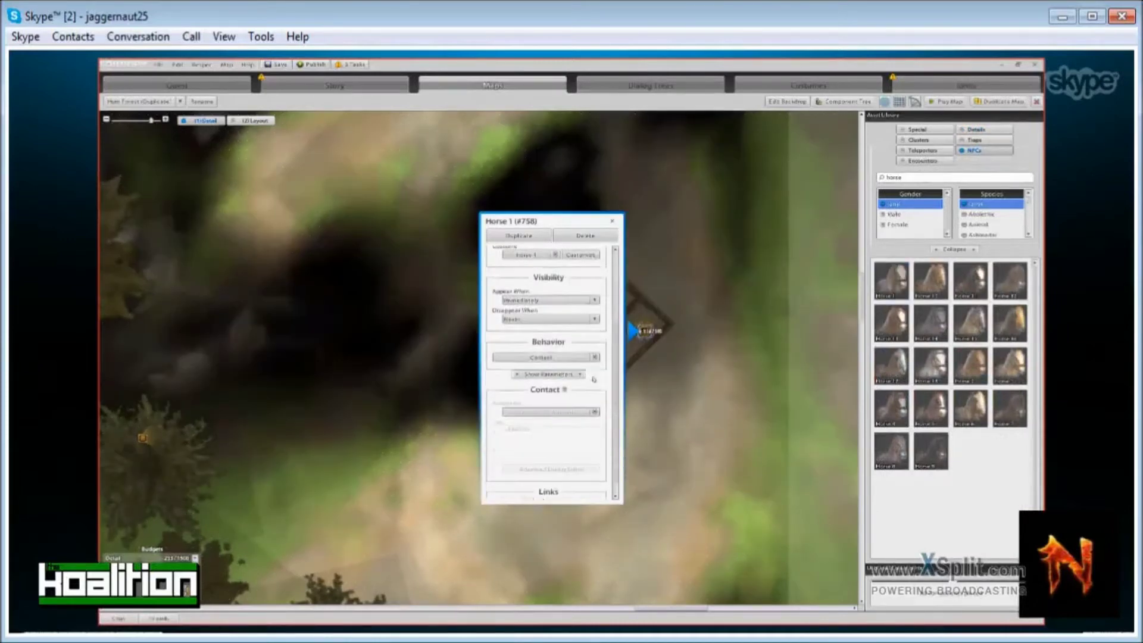
scroll(593, 379, "up", 5)
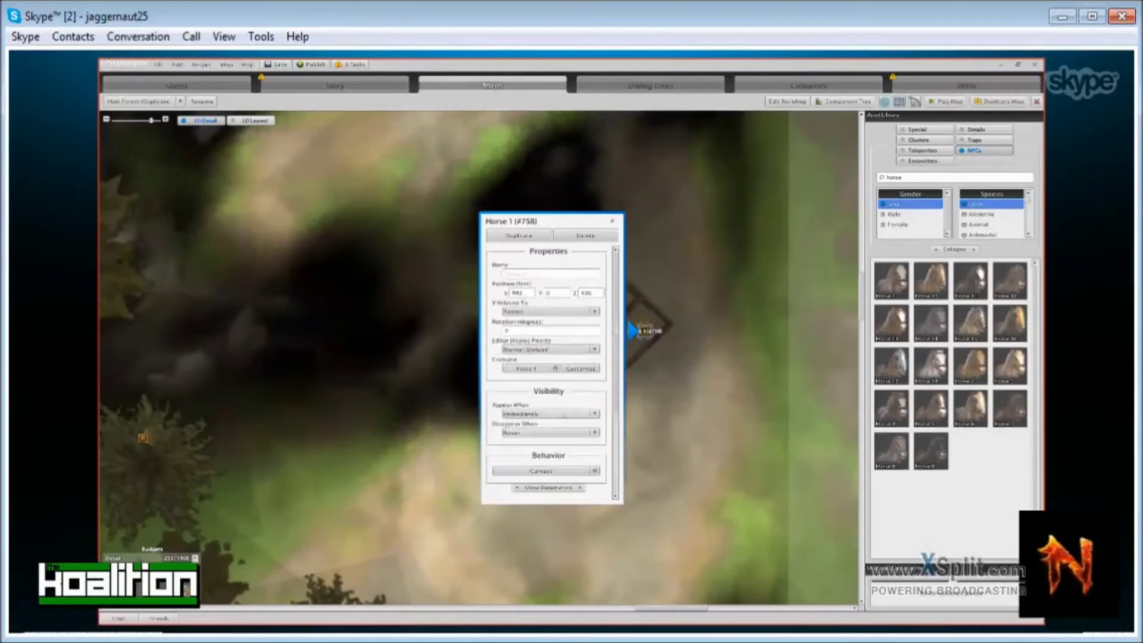
left_click(564, 414)
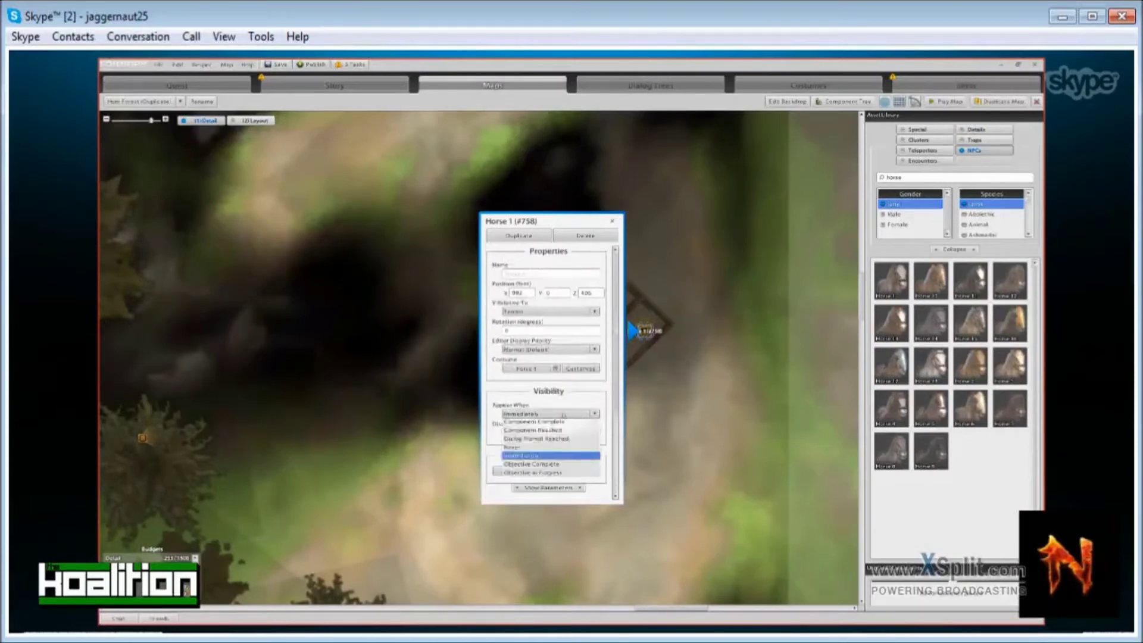
left_click(548, 447)
left_click(545, 414)
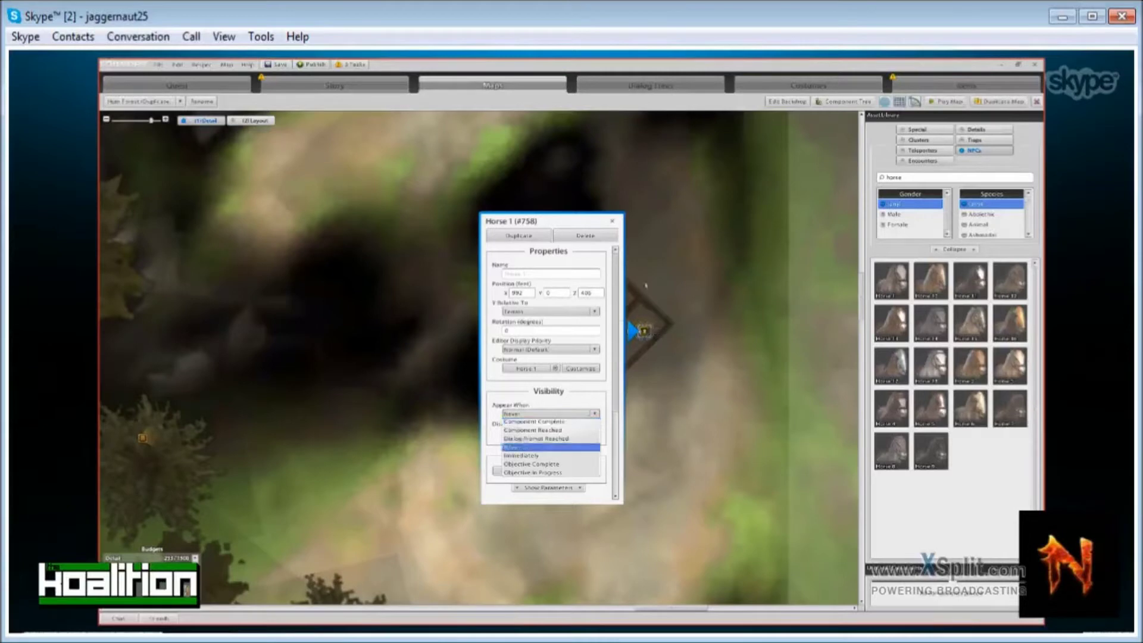
left_click(611, 223)
left_click(610, 223)
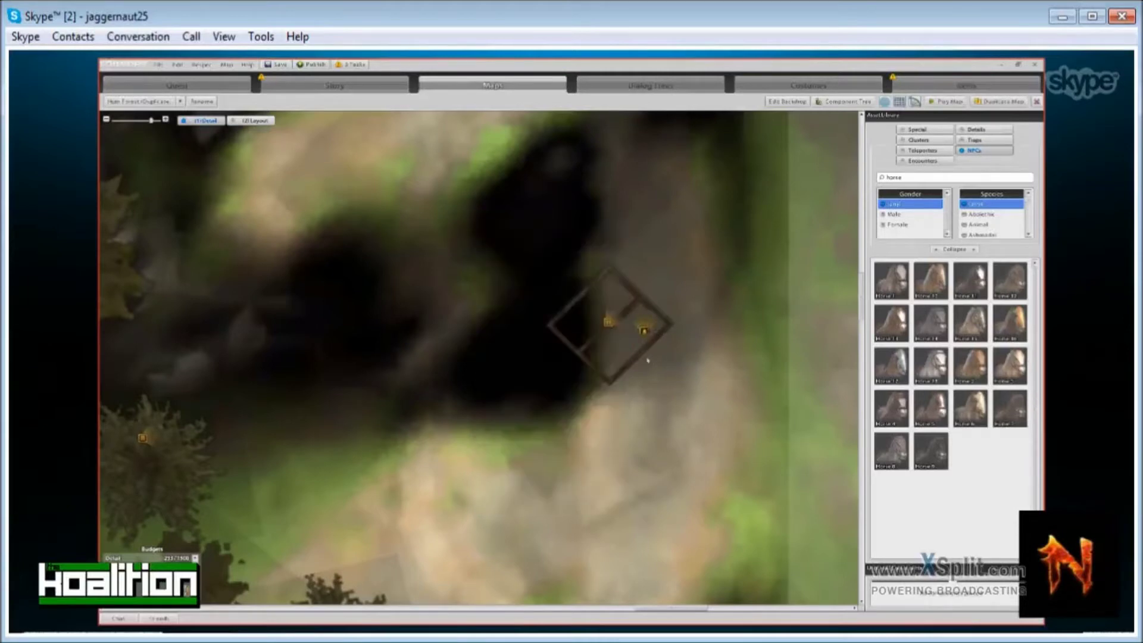
Require the Ring item for the barn stable to be visible to players.
left_click(608, 322)
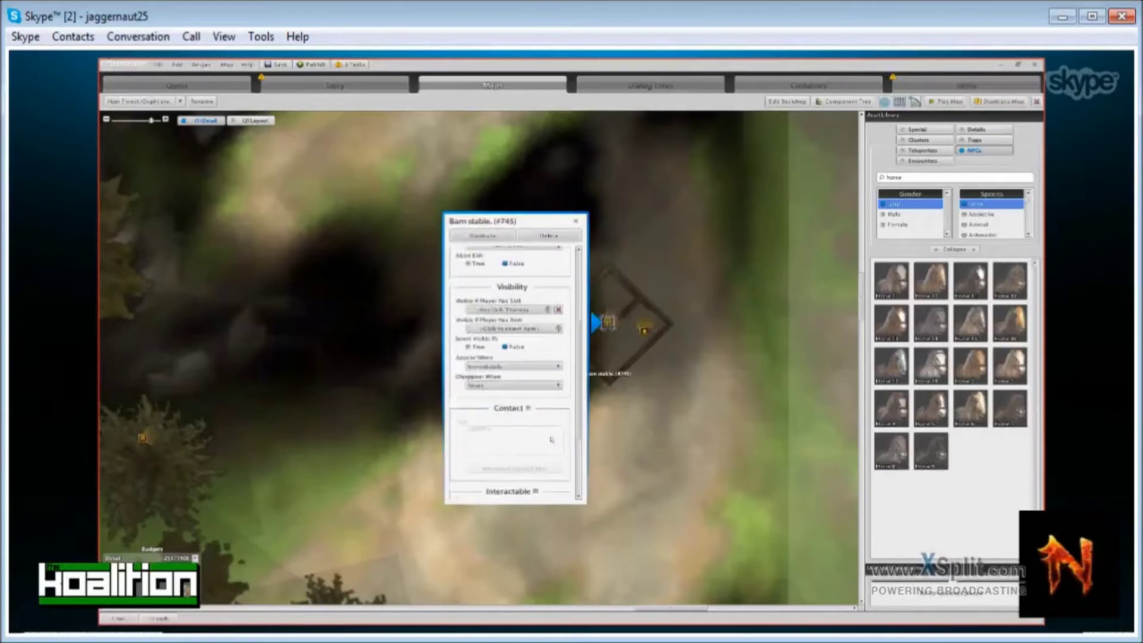
scroll(543, 378, "up", 3)
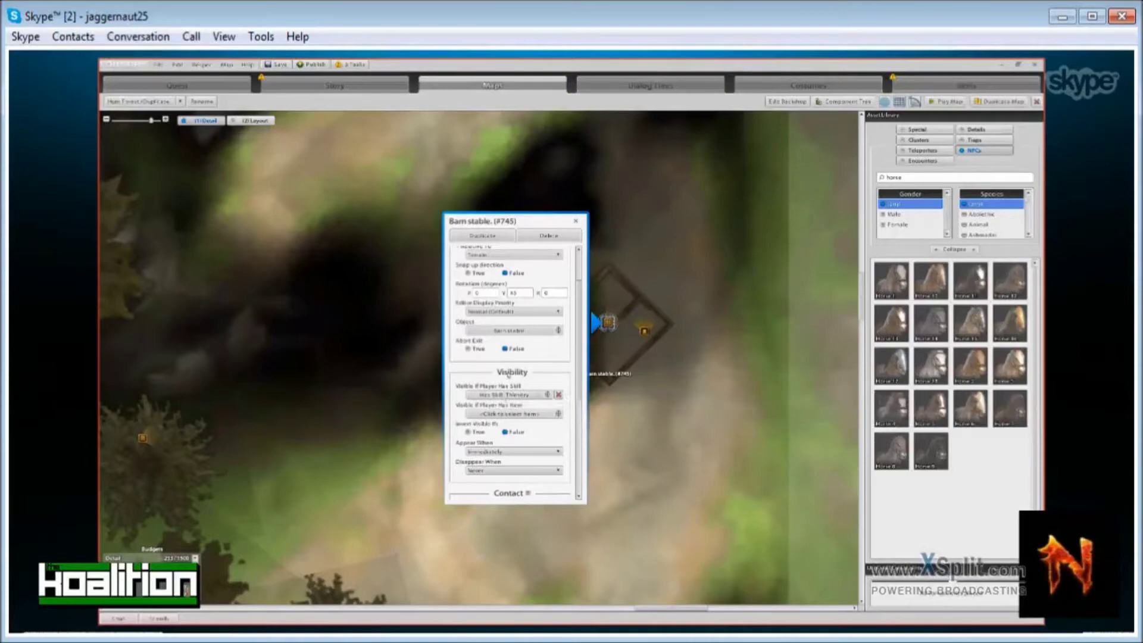
left_click(524, 414)
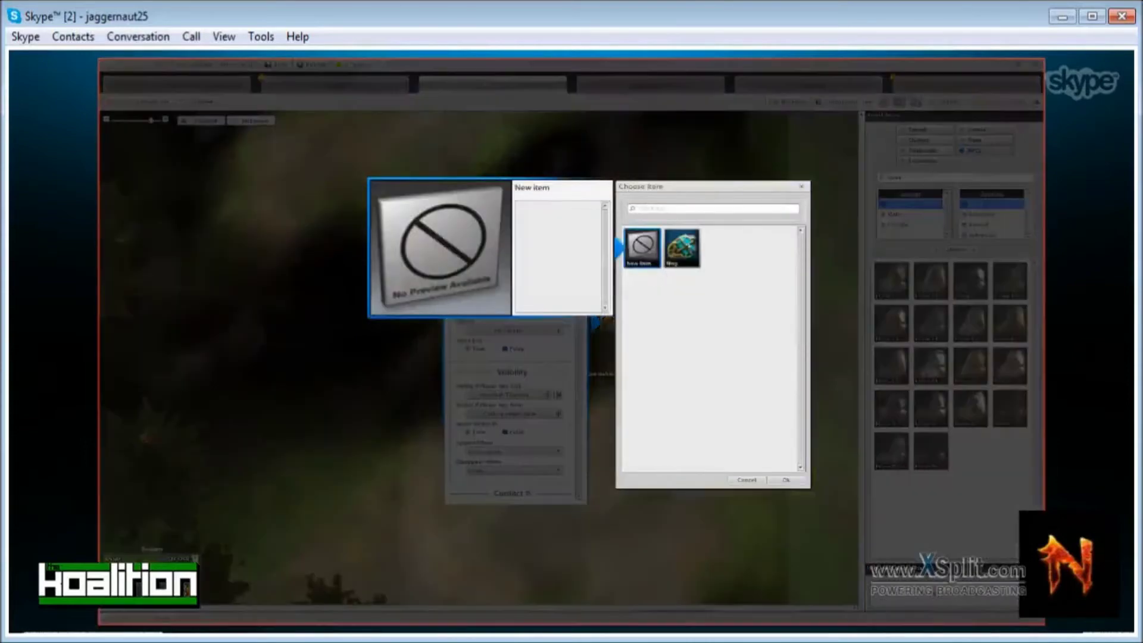
left_click(682, 247)
left_click(786, 480)
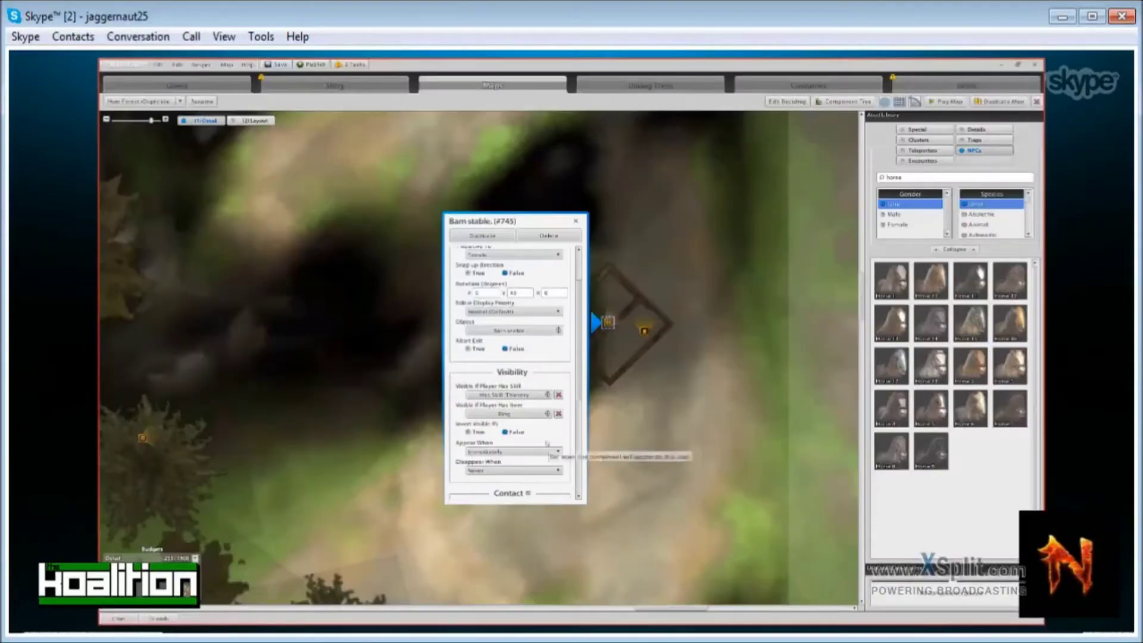
Set the barn stable's Appear When condition to Component Complete, preview a pine tree in the component selection, and cancel the choice.
scroll(547, 440, "down", 1)
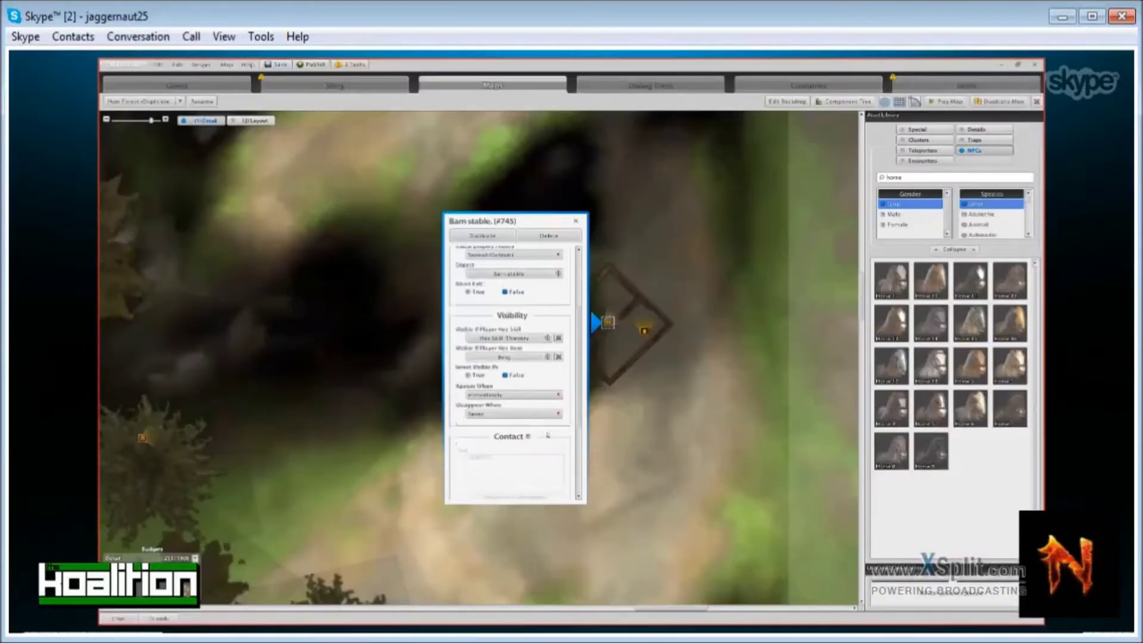
left_click(521, 394)
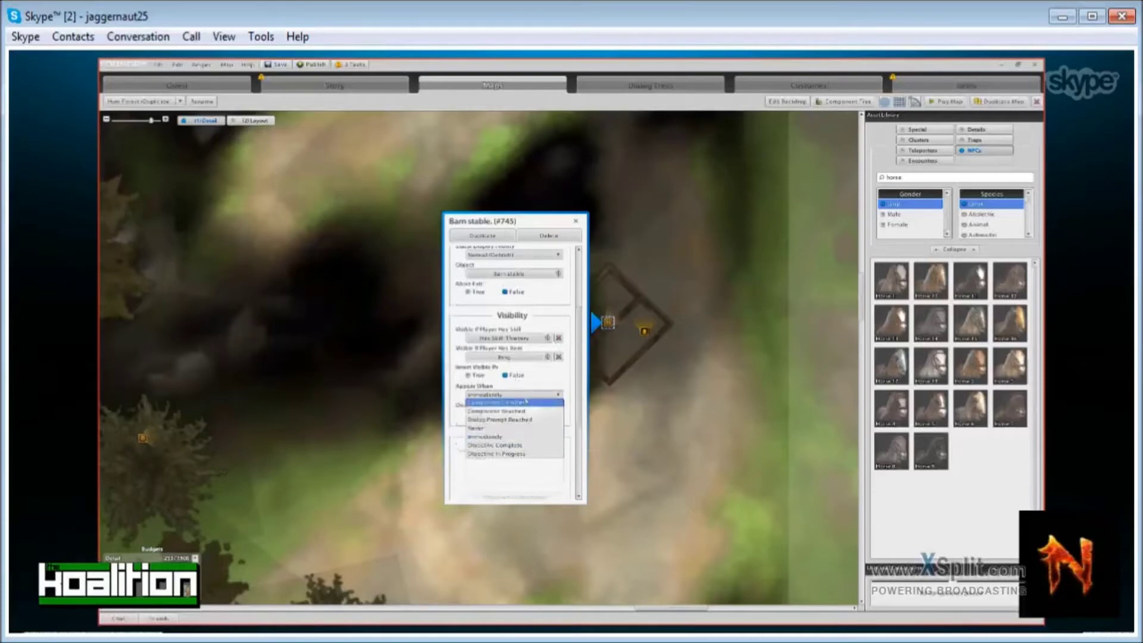
left_click(503, 403)
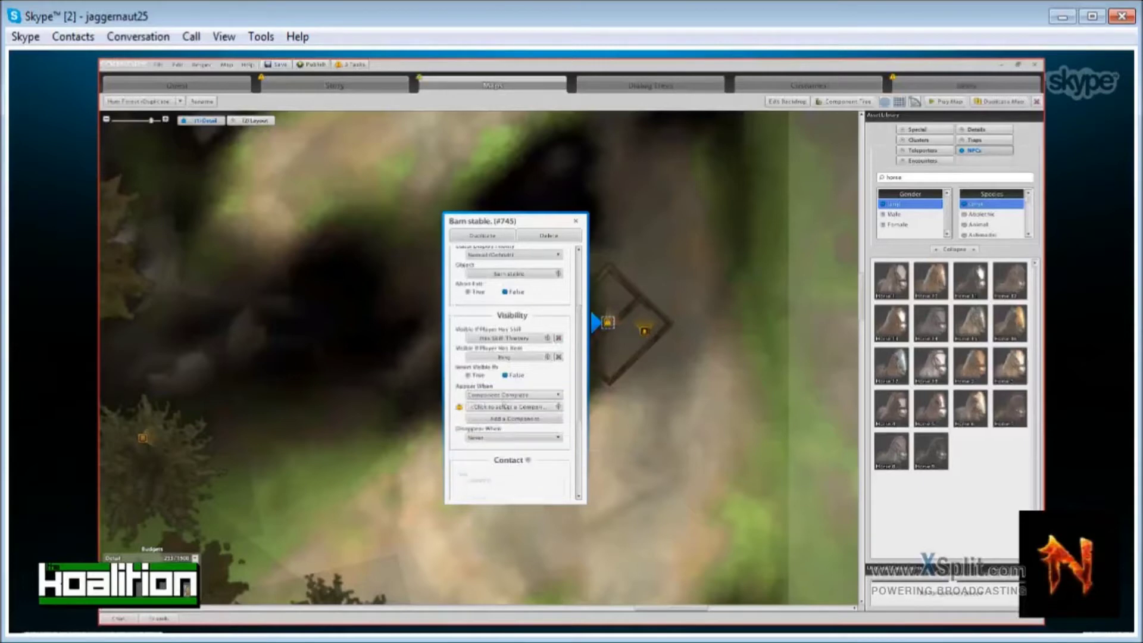
left_click(504, 406)
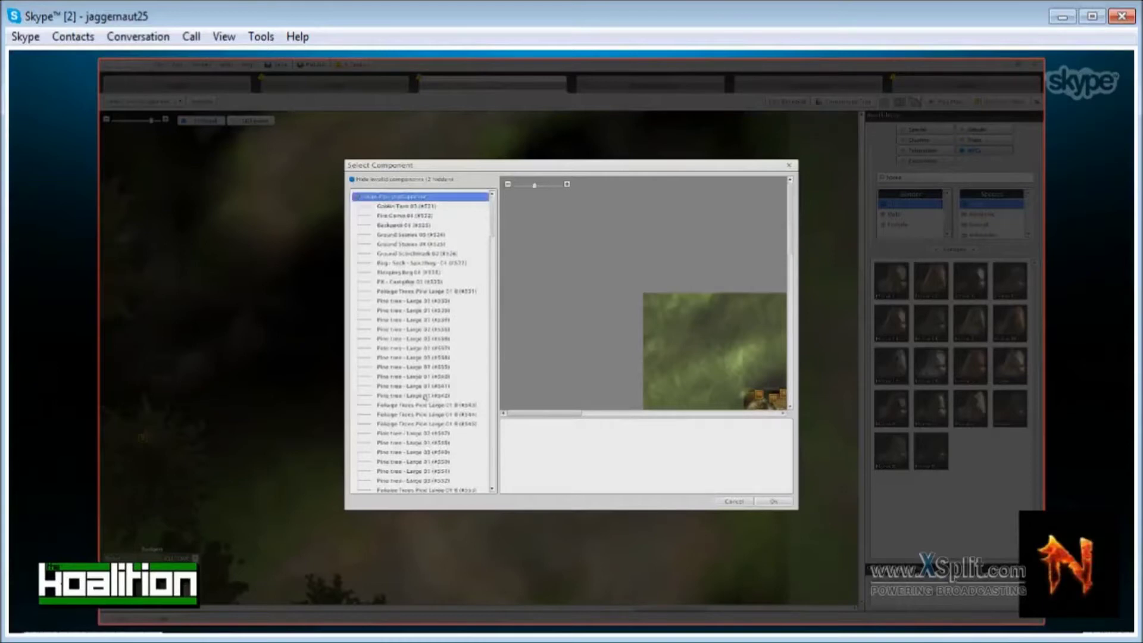
scroll(426, 398, "down", 5)
left_click(405, 310)
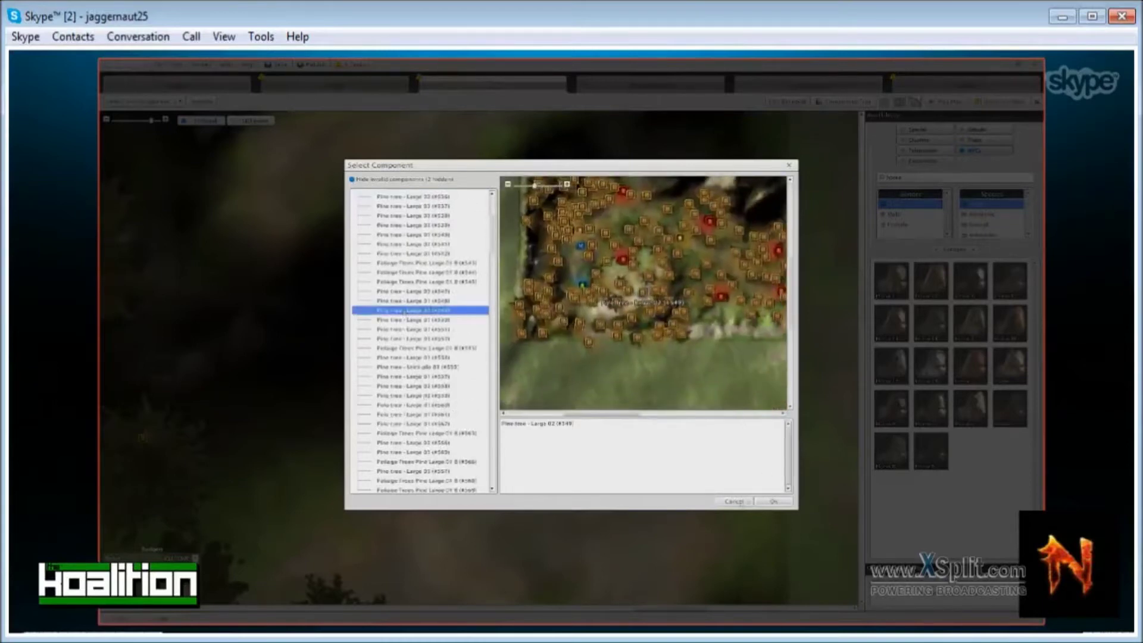
left_click(735, 501)
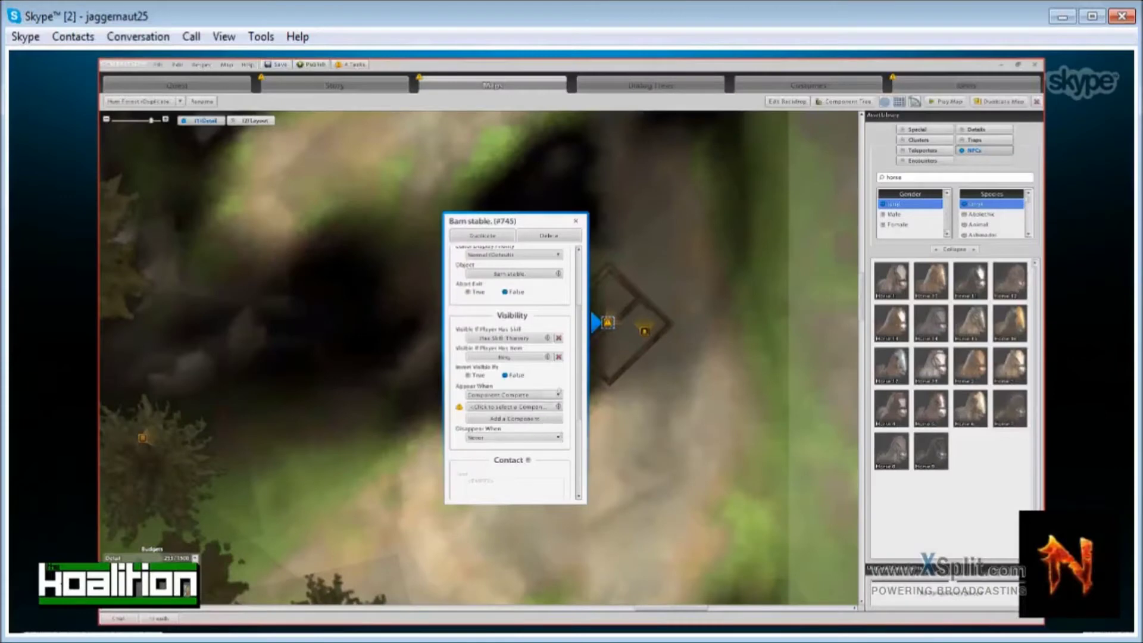
Set the barn stable's Appear When condition to Dialog Prompt Reached and try to select a prompt.
left_click(559, 394)
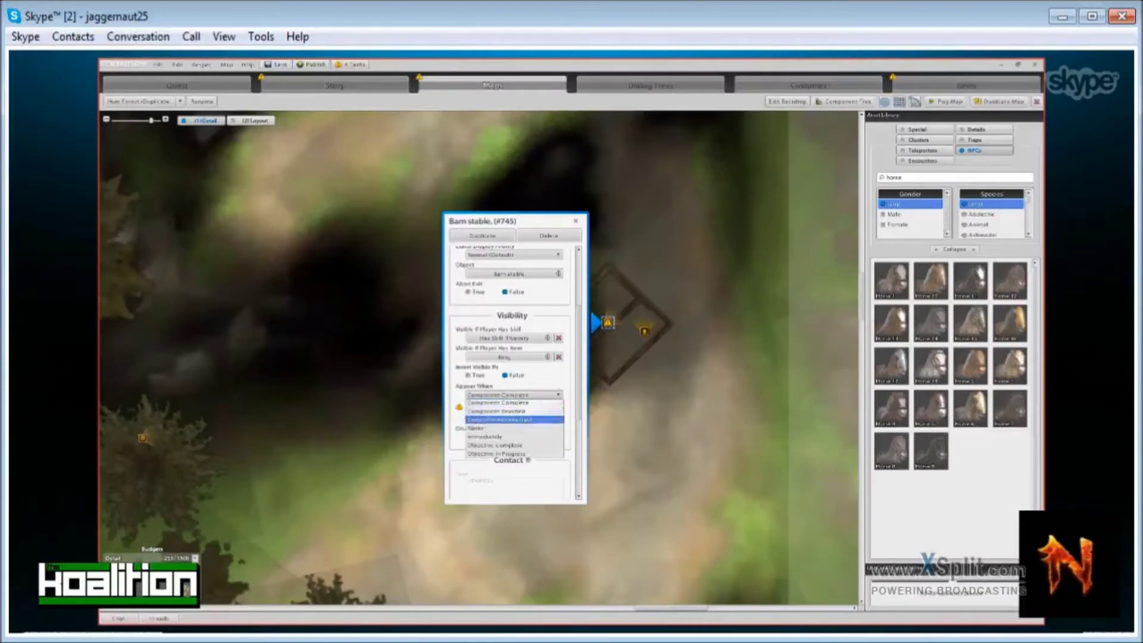
left_click(518, 419)
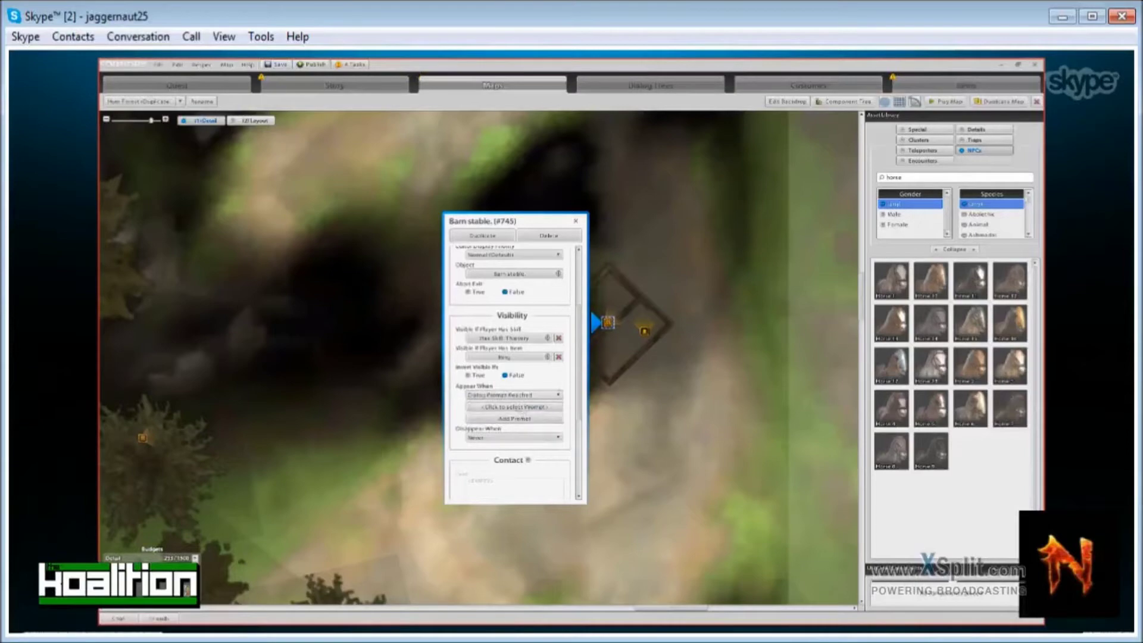
left_click(522, 410)
left_click(654, 361)
left_click(513, 405)
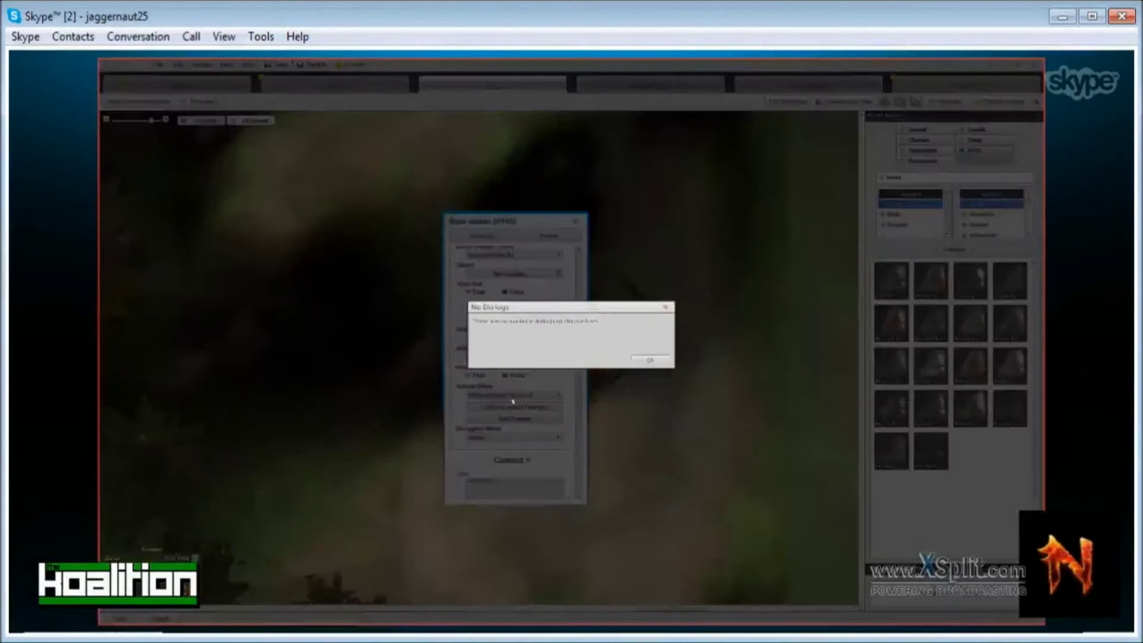
left_click(650, 361)
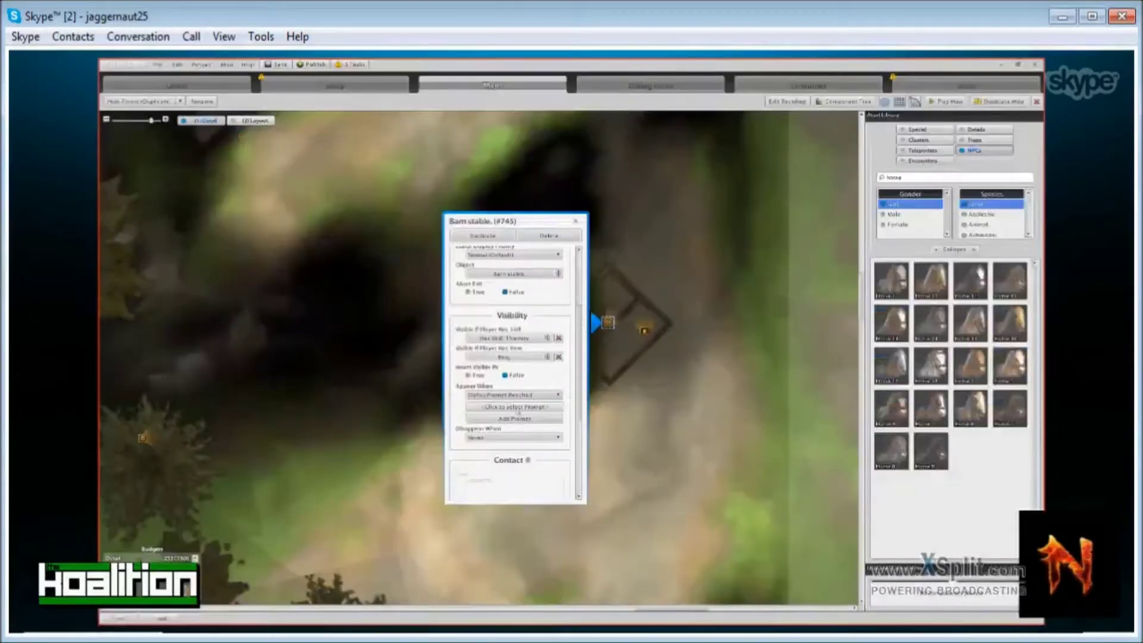
Try Objective Complete as the barn stable's Appear When condition, set it to Objective in Progress, and close the properties.
left_click(542, 395)
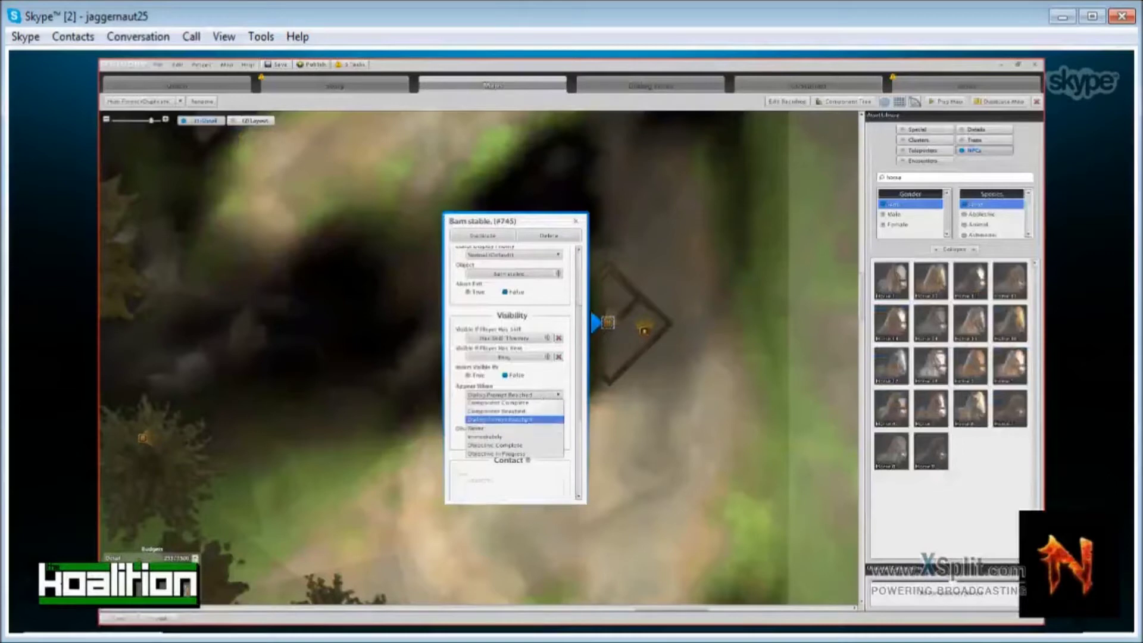
left_click(533, 445)
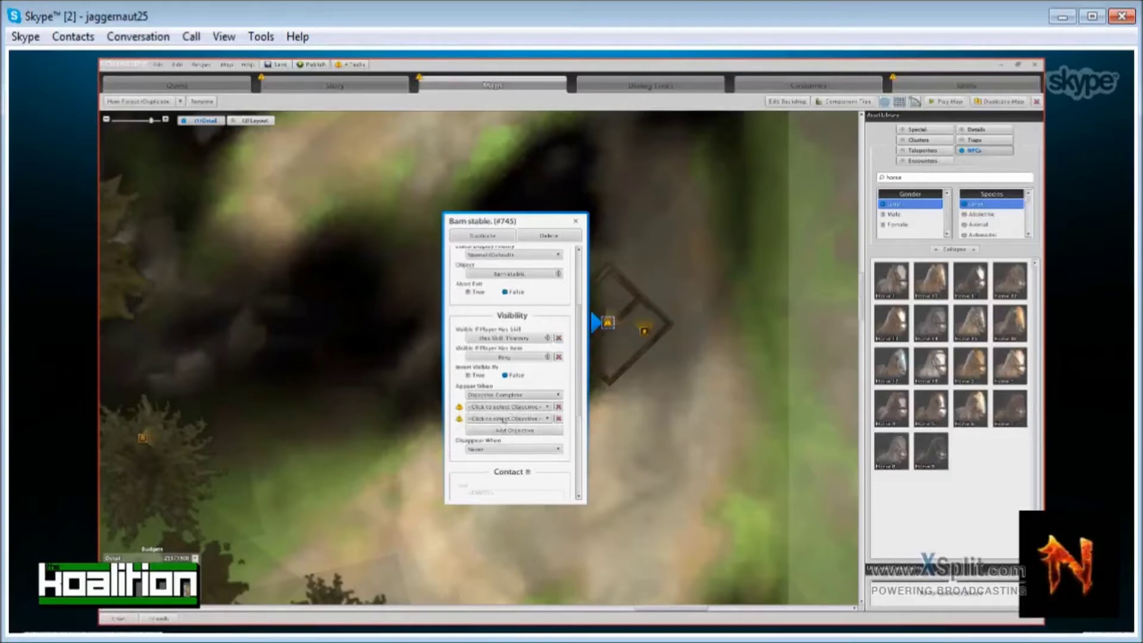
left_click(558, 396)
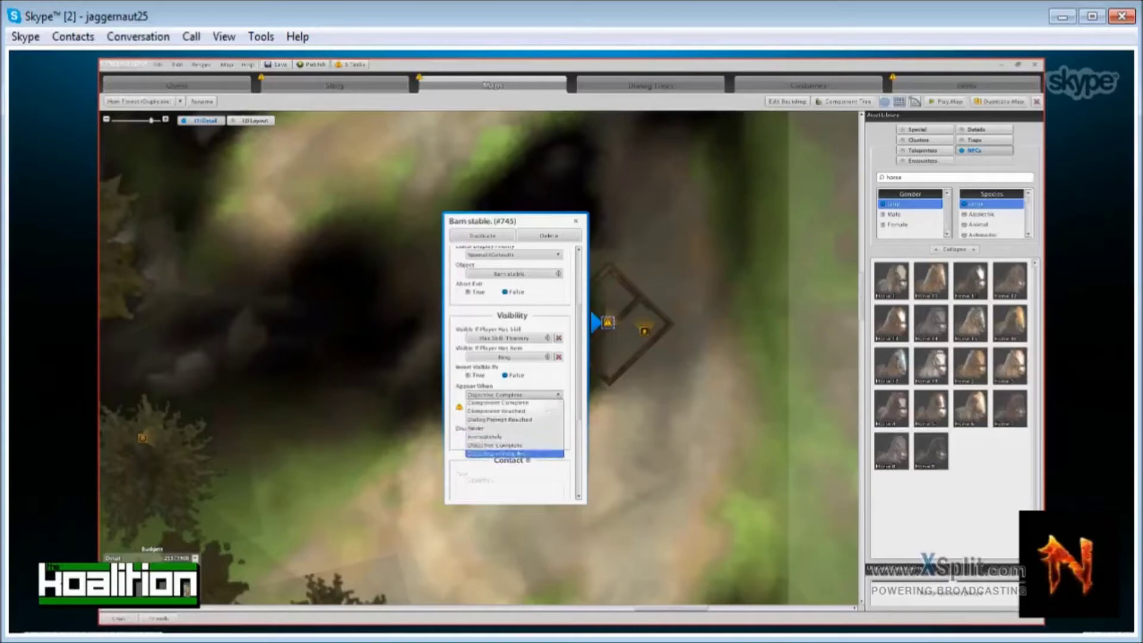
left_click(518, 453)
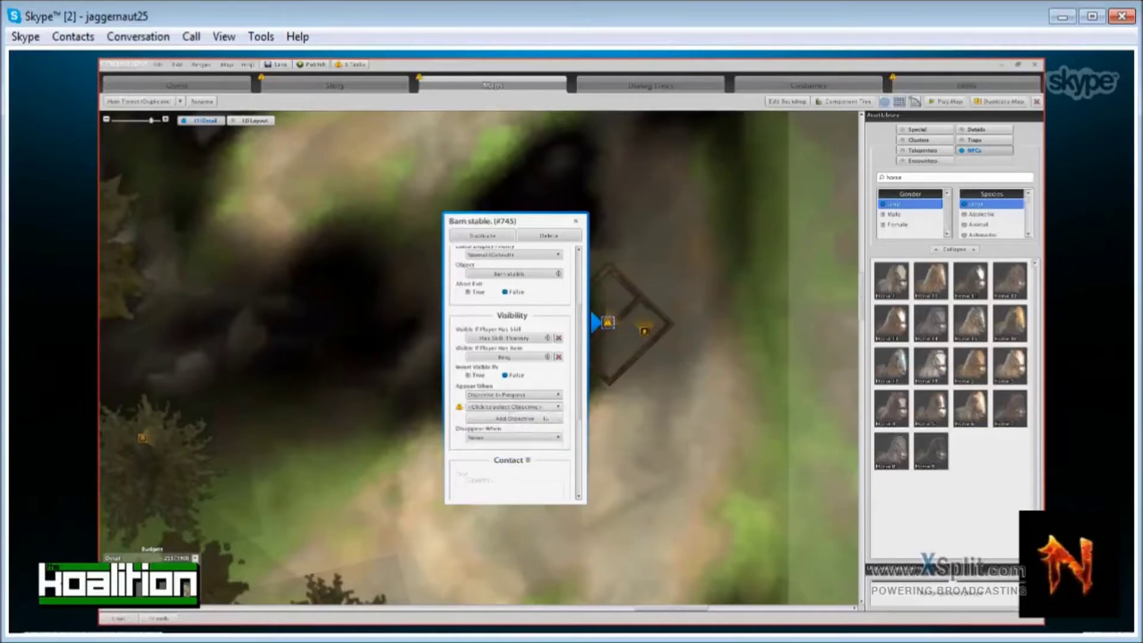
left_click(576, 222)
Survey the components and encounters across the forest map, from the barn stable to the far side and back.
scroll(587, 235, "down", 2)
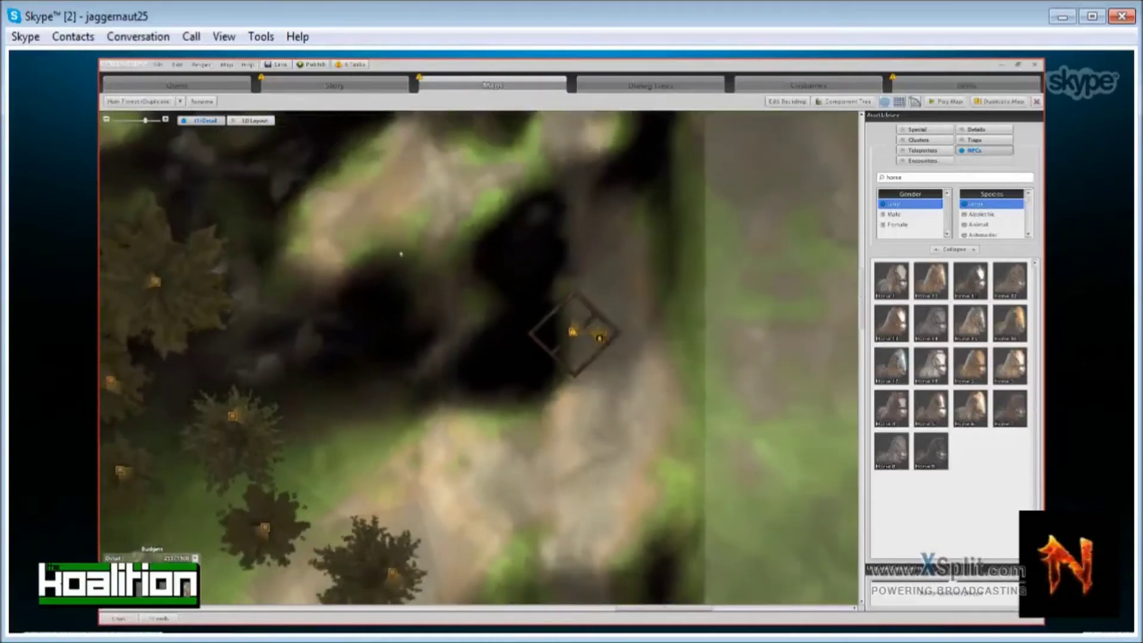
scroll(343, 209, "down", 2)
mouse_move(164, 489)
right_mouse_down()
mouse_move(365, 342)
mouse_move(391, 310)
right_mouse_up()
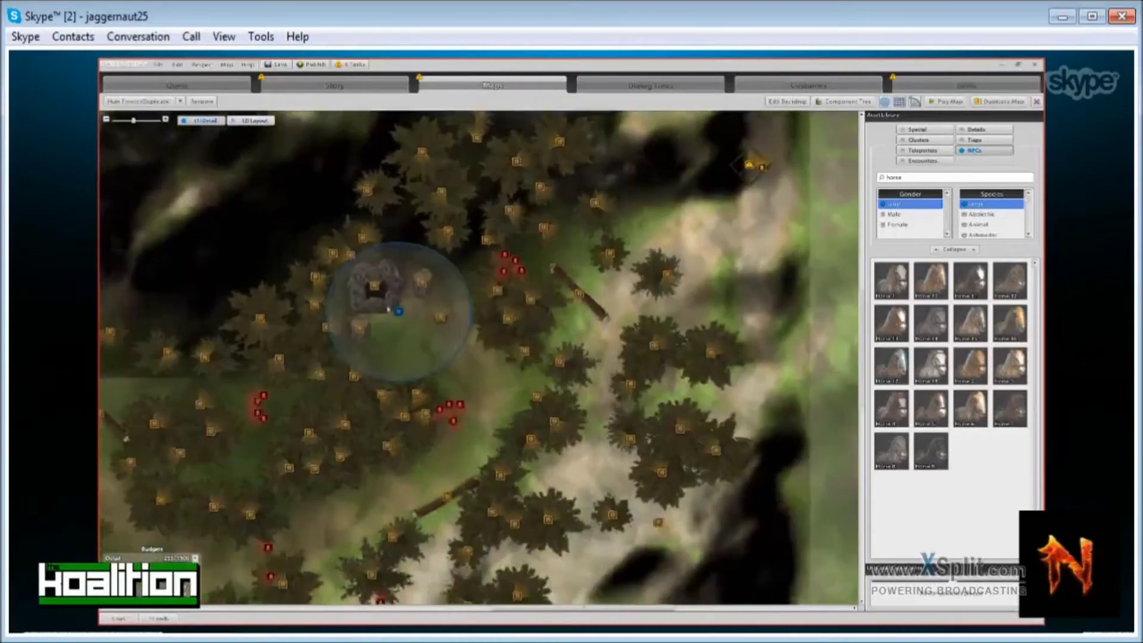
right_click_drag(484, 389, 759, 172)
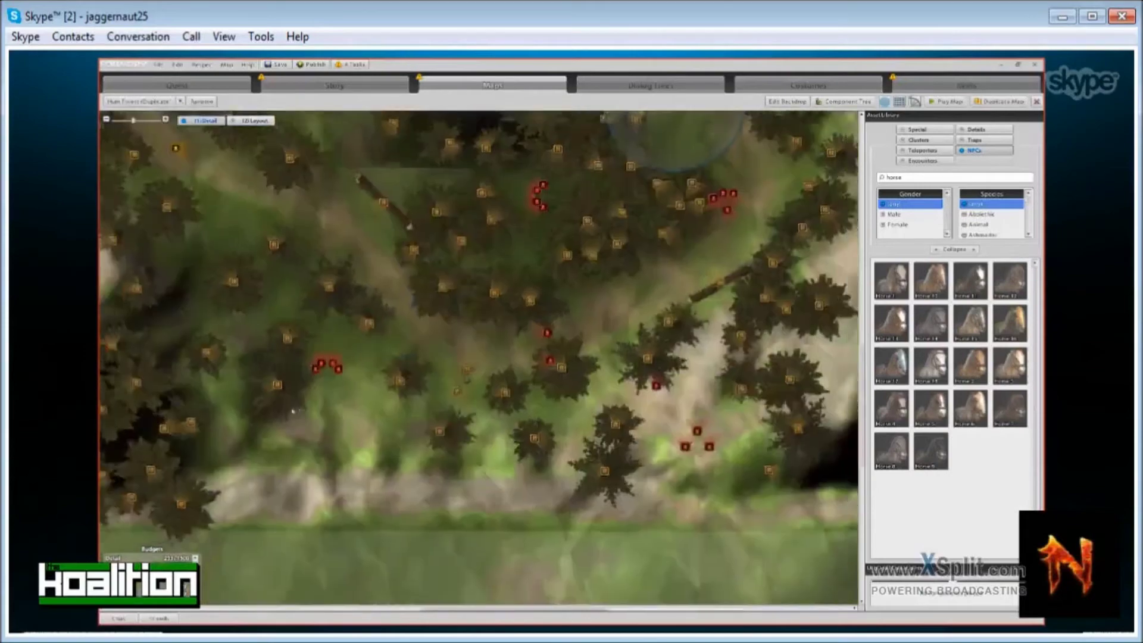
scroll(298, 405, "down", 2)
right_click_drag(306, 400, 461, 402)
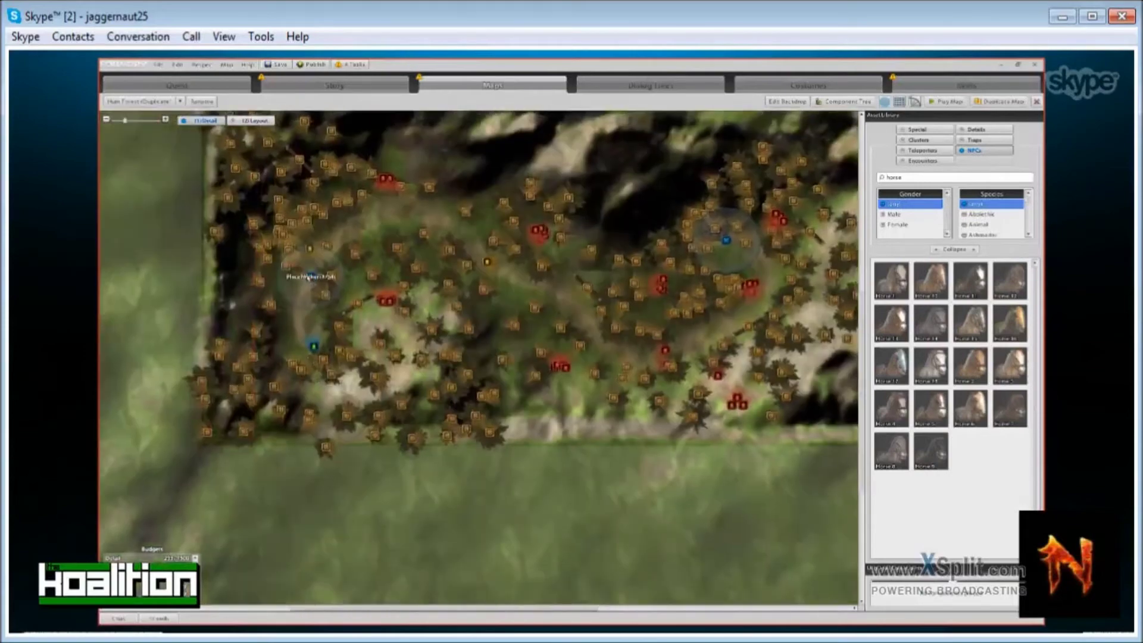
right_click_drag(744, 258, 414, 459)
scroll(584, 403, "up", 2)
right_click_drag(585, 403, 536, 322)
scroll(500, 301, "up", 3)
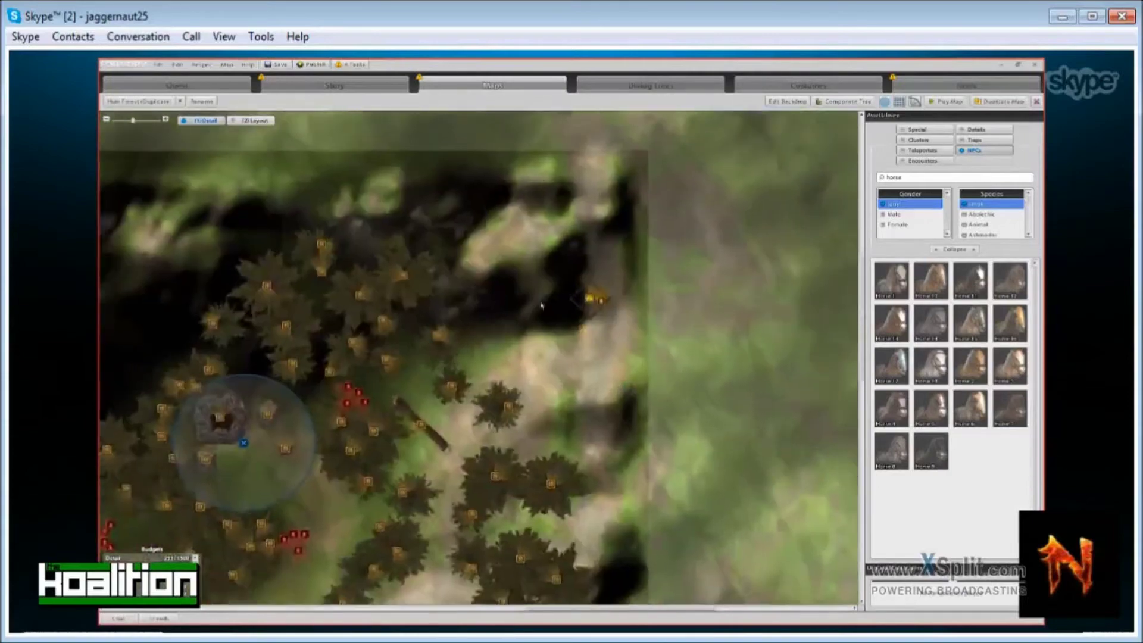
Open Horse 1's properties and review its Appear When options and general properties.
left_click(609, 295)
scroll(580, 349, "down", 3)
scroll(580, 349, "up", 3)
scroll(559, 415, "down", 1)
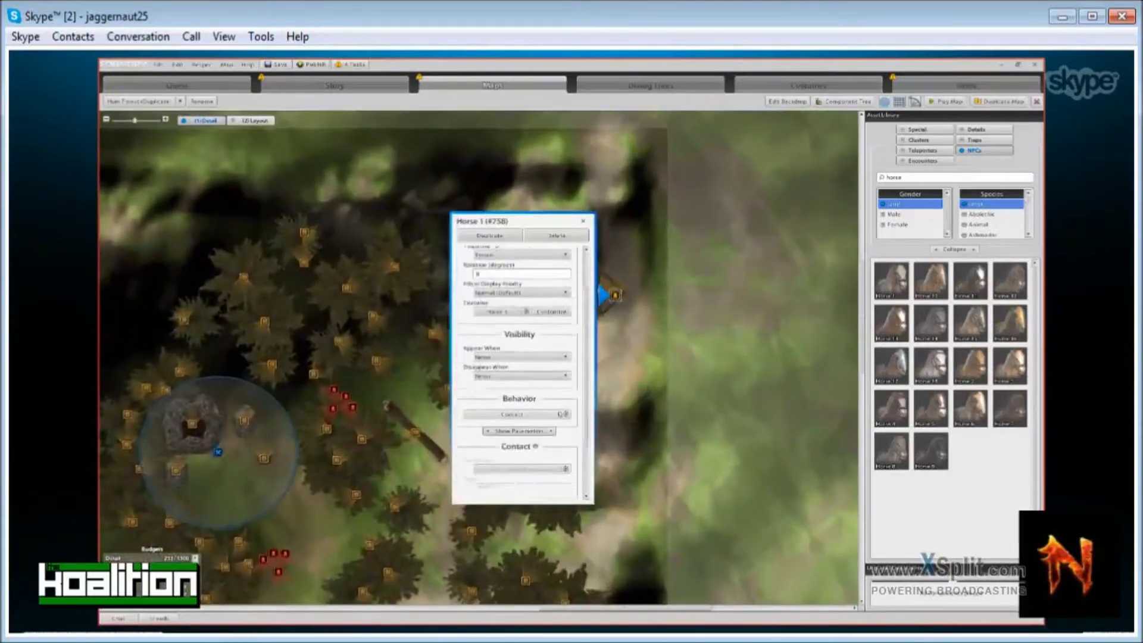
left_click(554, 356)
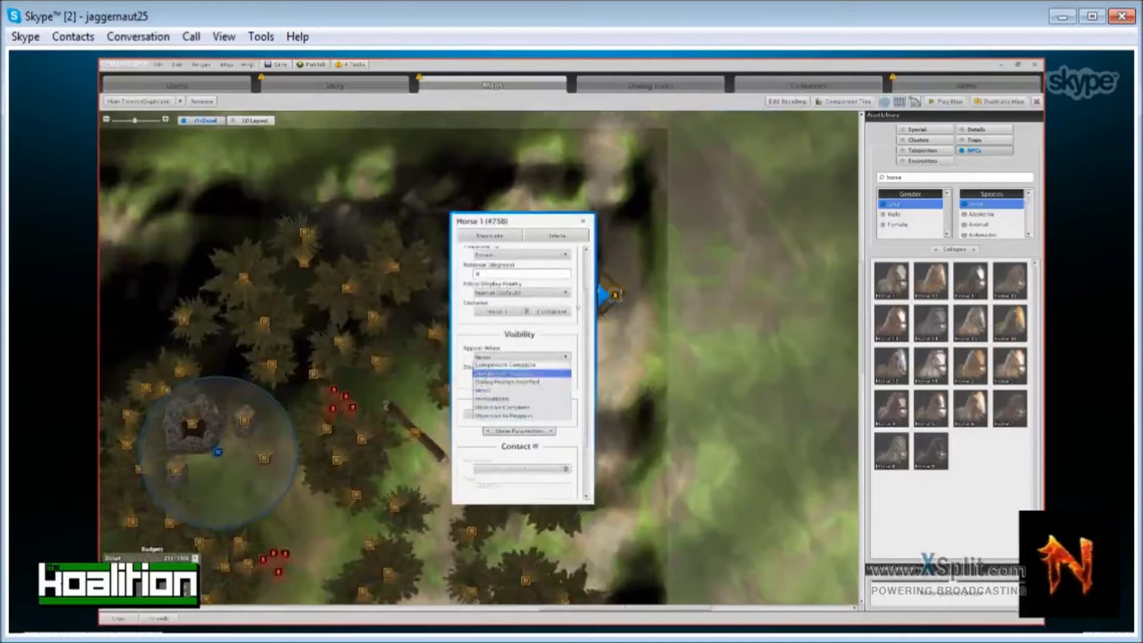
left_click_drag(587, 357, 578, 234)
scroll(579, 350, "up", 1)
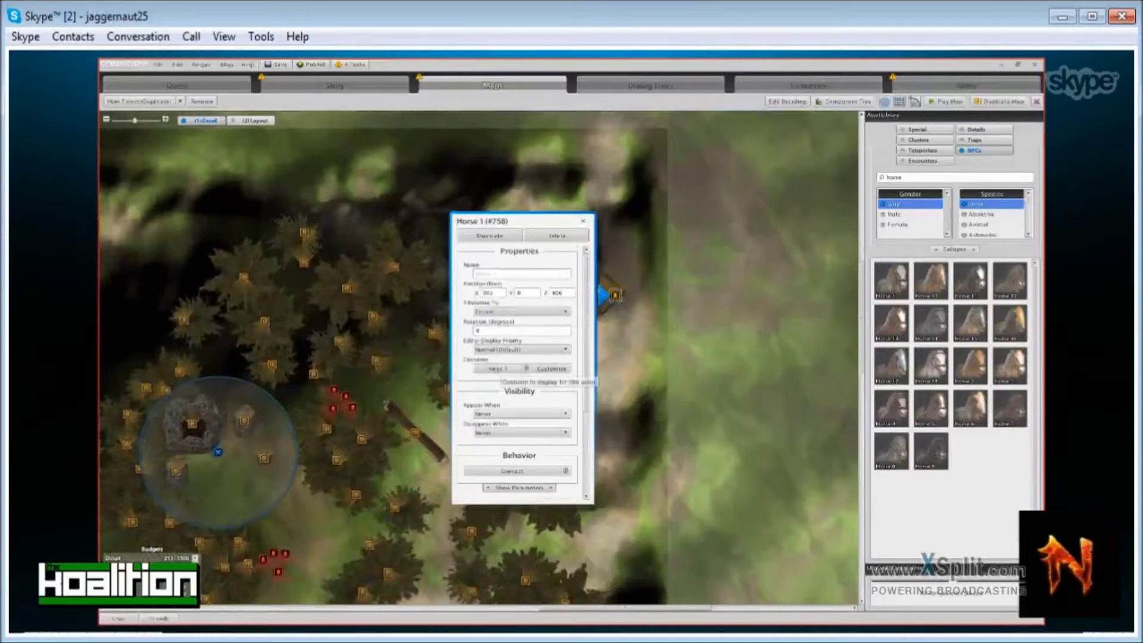
Open the costume selection for Horse 1 and browse the costumes, including those of the Animal species.
left_click(552, 368)
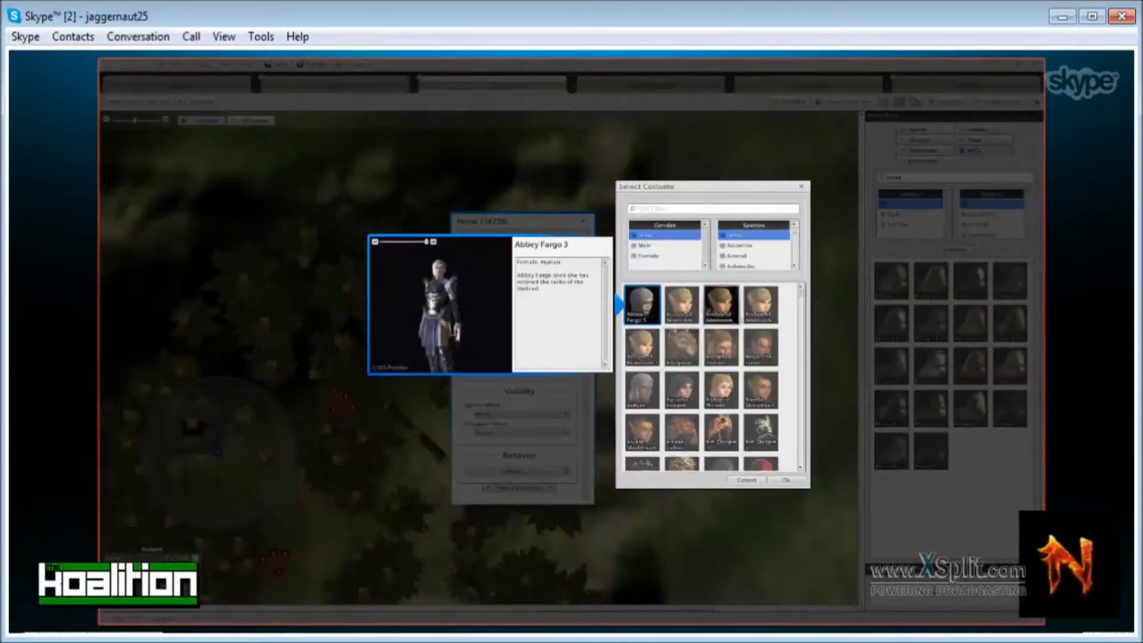
left_click(723, 347)
scroll(723, 347, "down", 1)
scroll(724, 343, "down", 2)
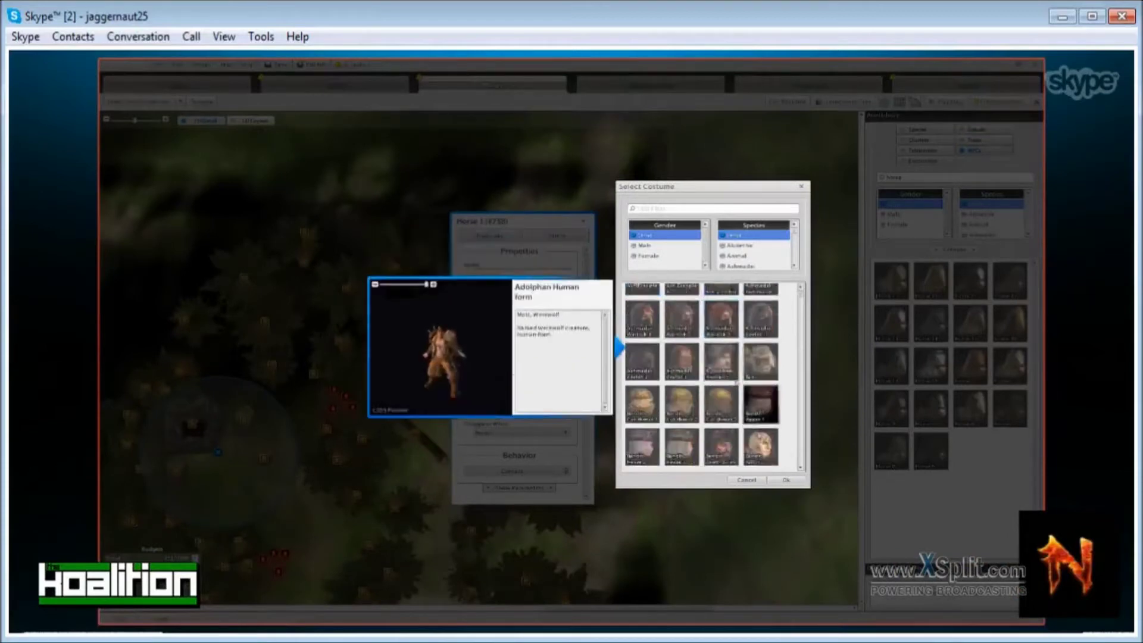
left_click(722, 360)
left_click(738, 255)
left_click_drag(799, 324, 798, 453)
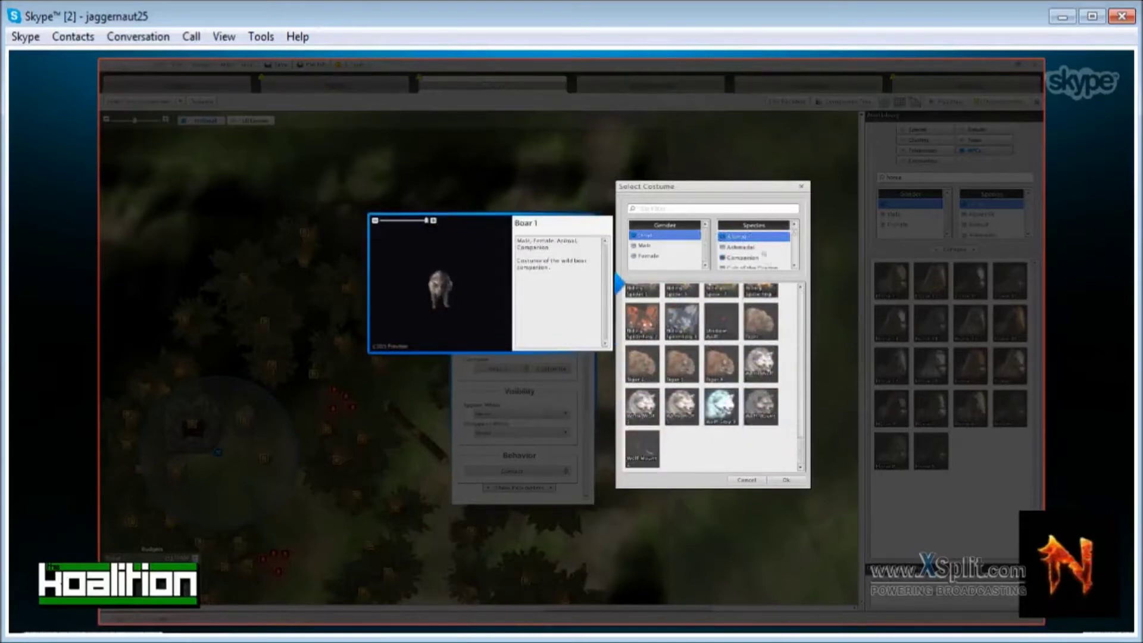
Browse the Ashmadai costumes, preview one of them, and close the costume selection and Horse 1's properties without changing the costume.
left_click(733, 247)
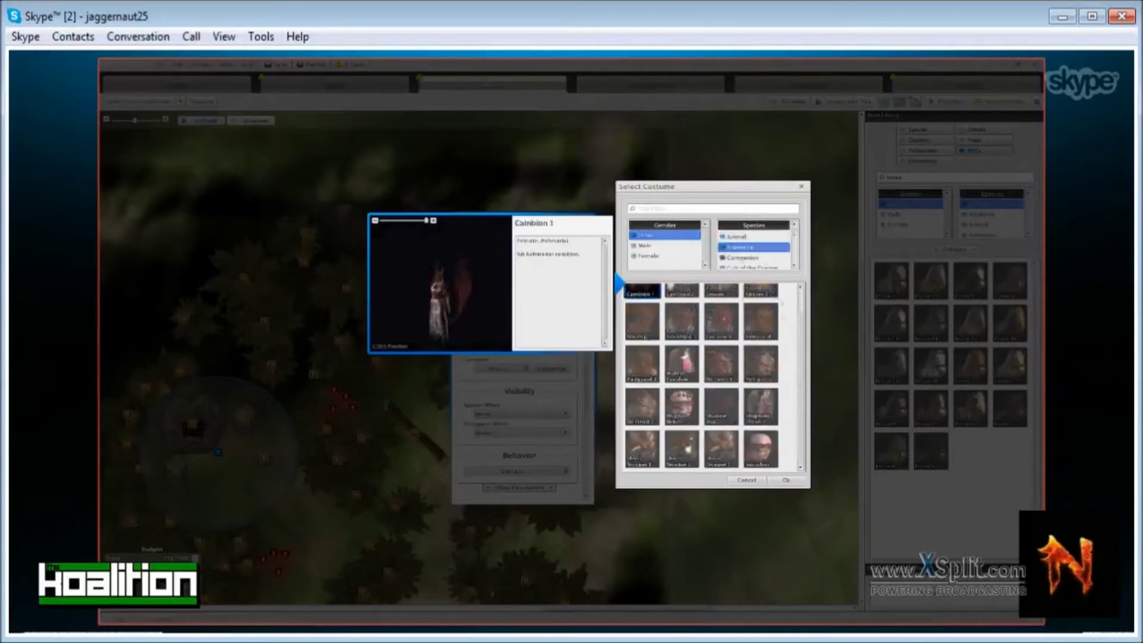
left_click_drag(796, 325, 794, 305)
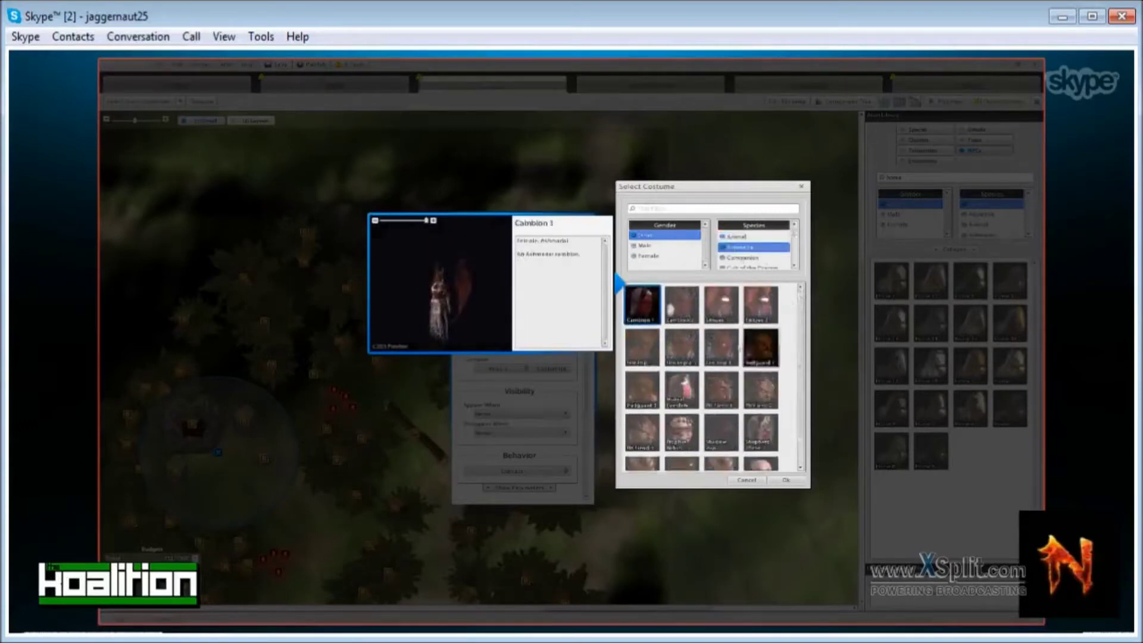
left_click(723, 348)
scroll(702, 381, "down", 1)
left_click(682, 406)
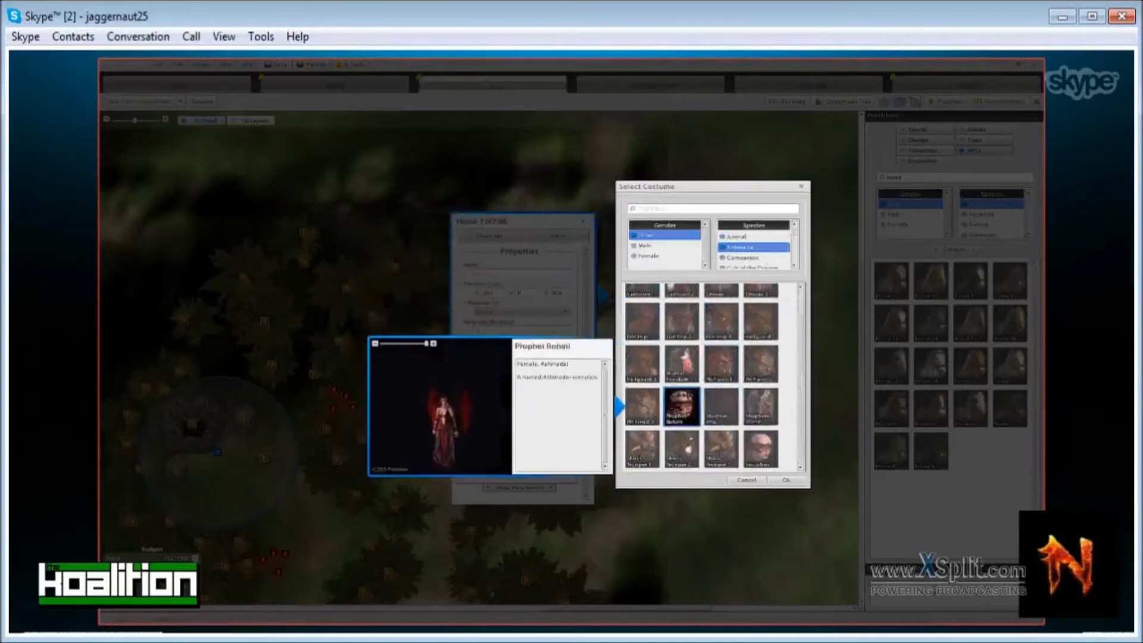
left_click(802, 187)
left_click(583, 221)
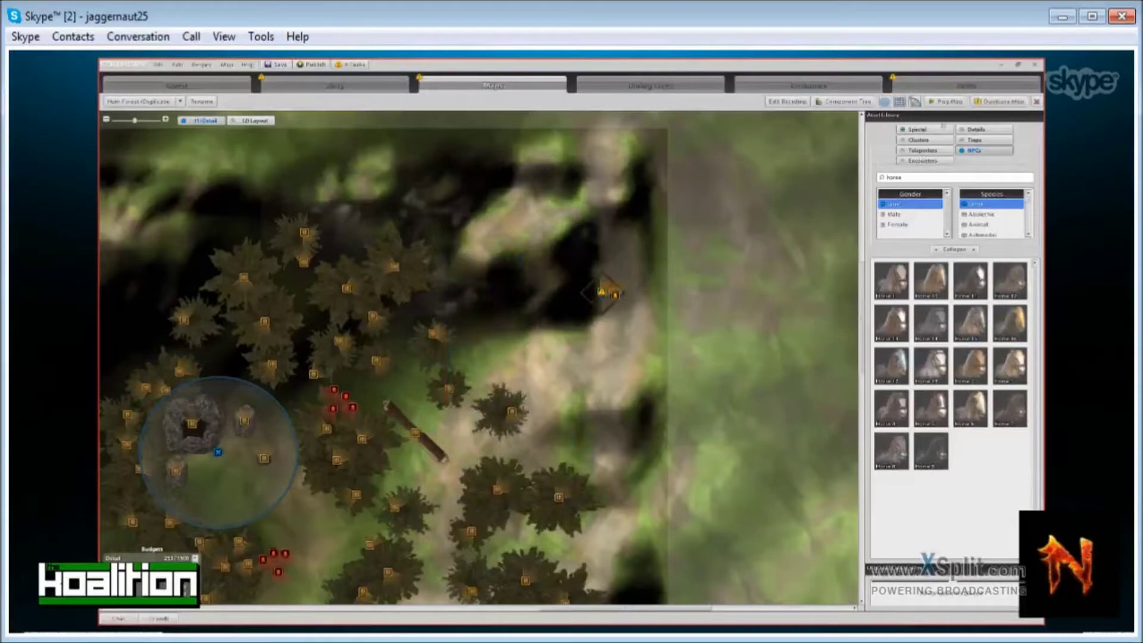
Show the Details assets in the asset library and clear the "horse" search text.
left_click(913, 129)
scroll(576, 310, "down", 4)
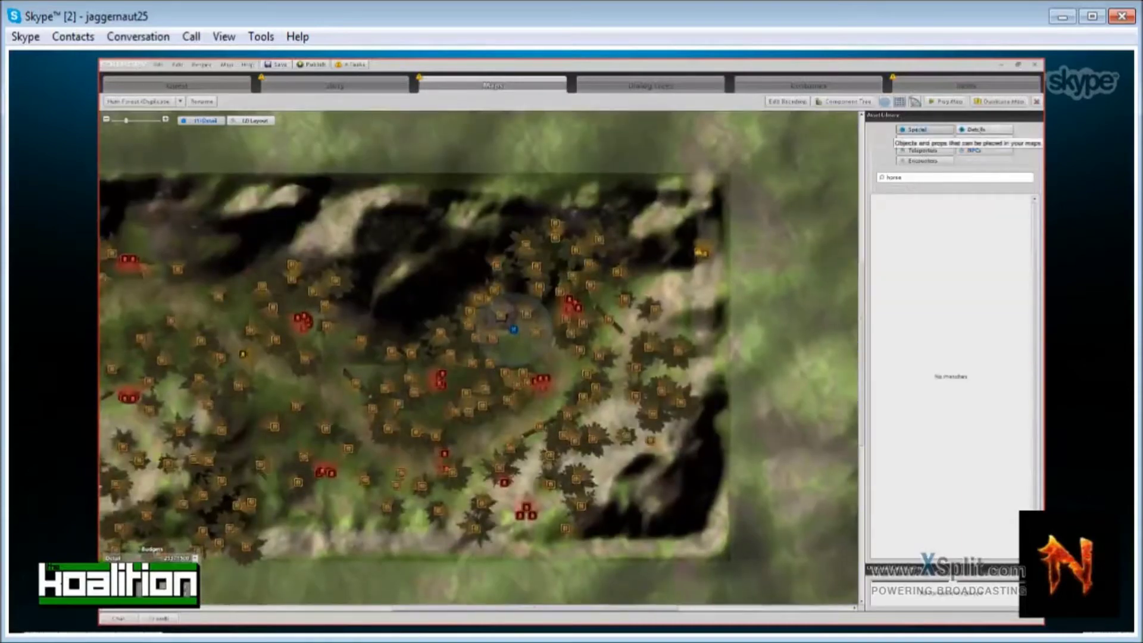
left_click(980, 130)
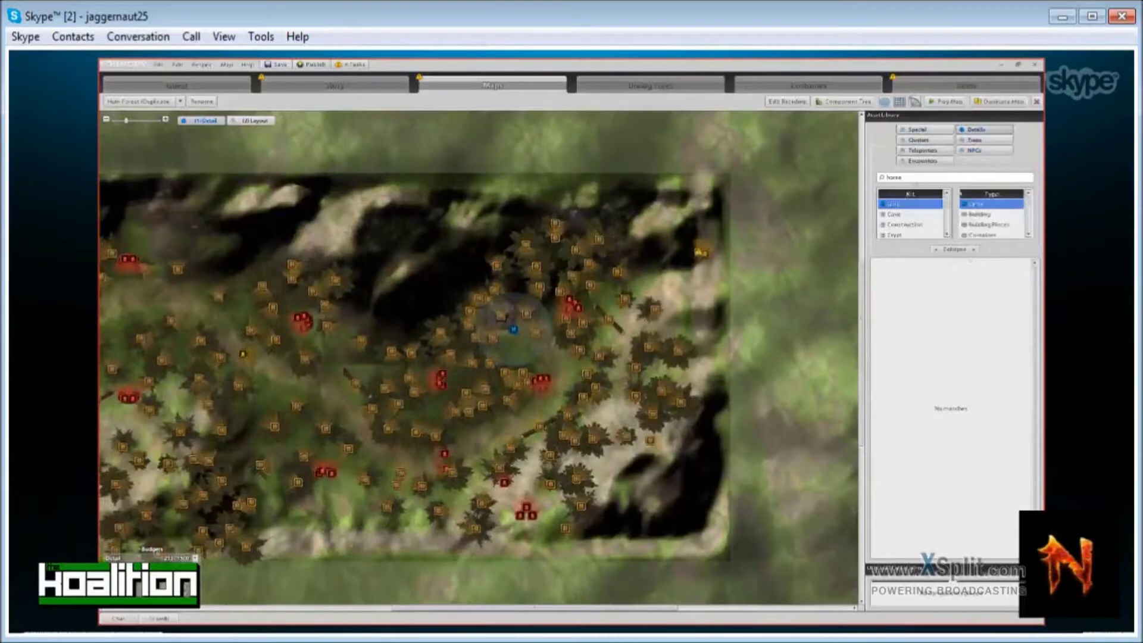
left_click_drag(915, 178, 883, 179)
key("BackSpace")
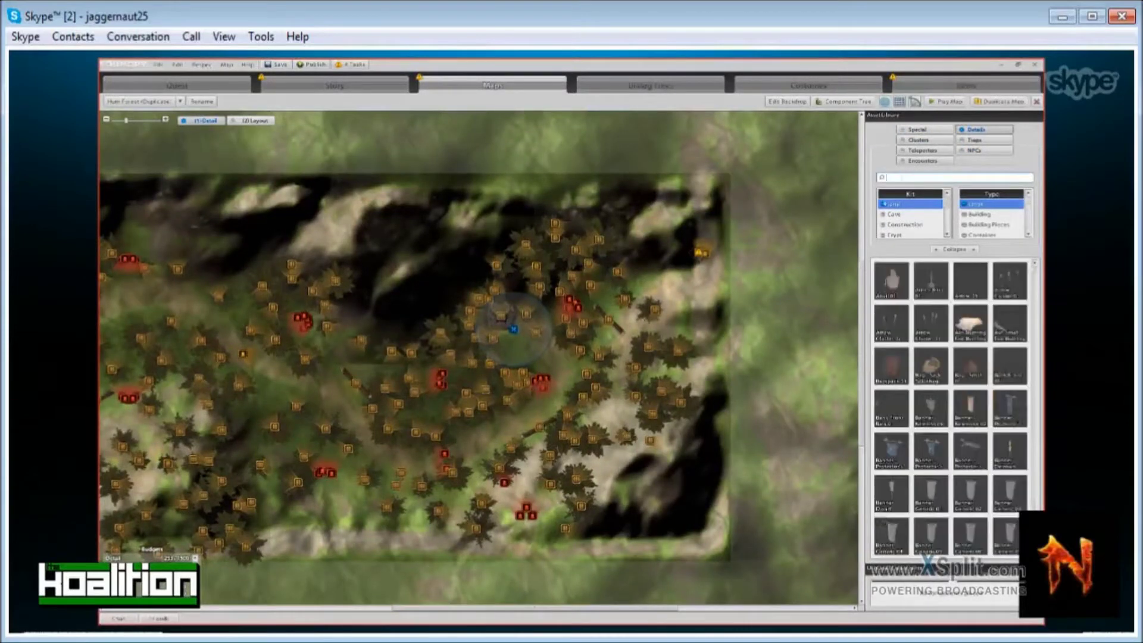
Place a Respawn Point from the Special assets on the dark rocky area near the forest map's northern edge.
mouse_move(694, 250)
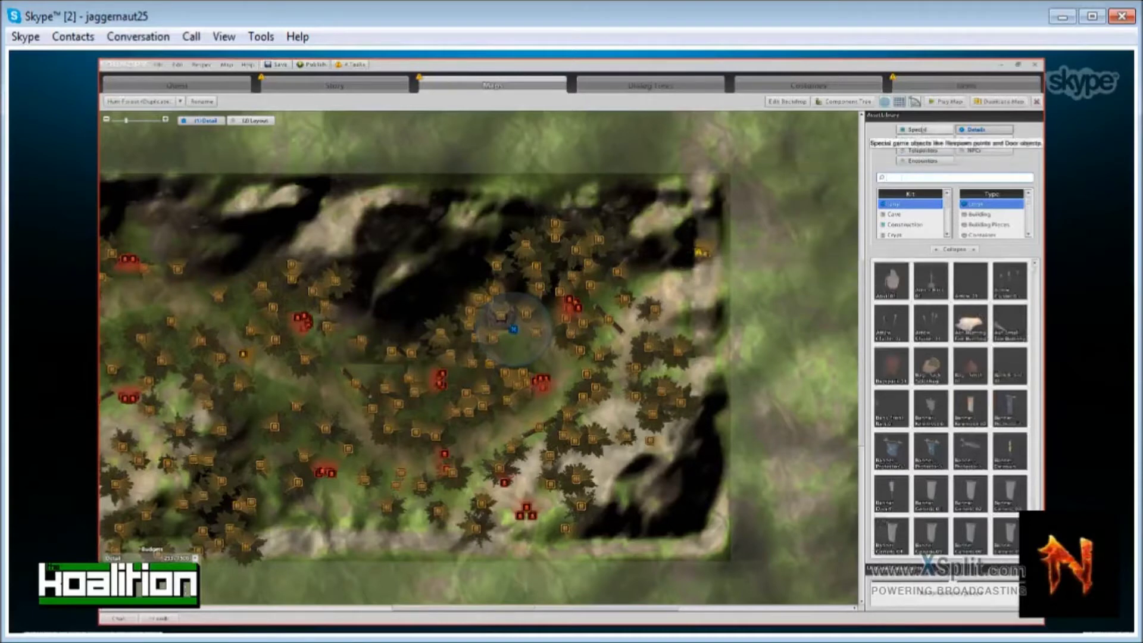
left_click(918, 130)
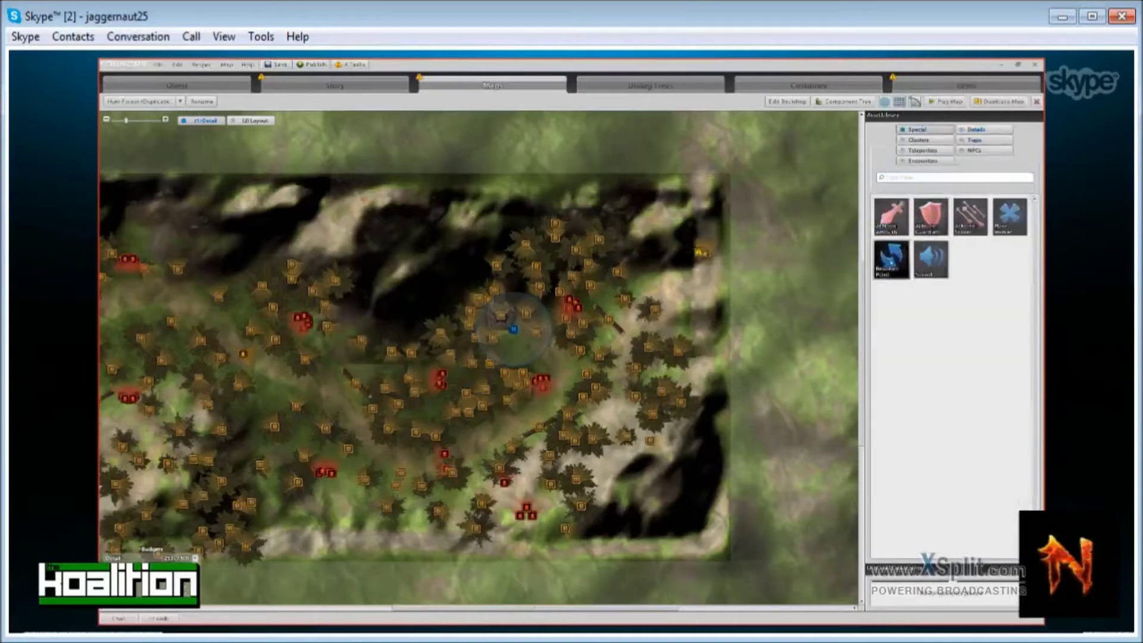
mouse_move(891, 259)
left_mouse_down()
mouse_move(566, 225)
mouse_move(426, 225)
mouse_move(451, 244)
left_mouse_up()
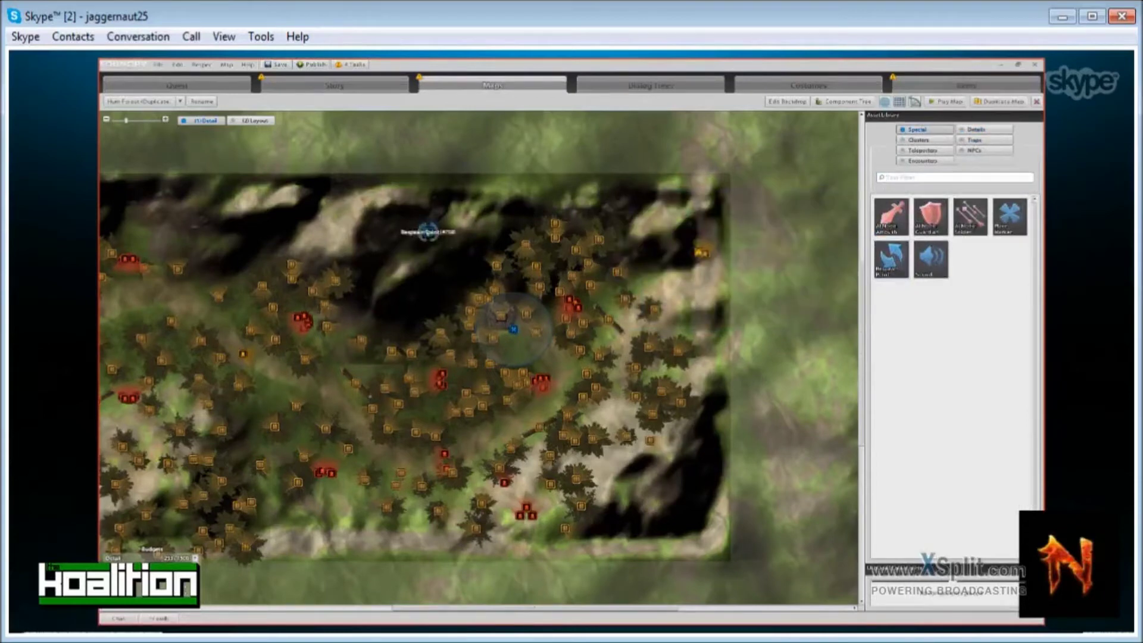
Delete the respawn point near the northern edge, place a new Respawn Point on the grassy southern forest area, and close its properties.
left_click(427, 231)
key("Delete")
mouse_move(891, 259)
left_mouse_down()
mouse_move(408, 420)
mouse_move(377, 459)
left_mouse_up()
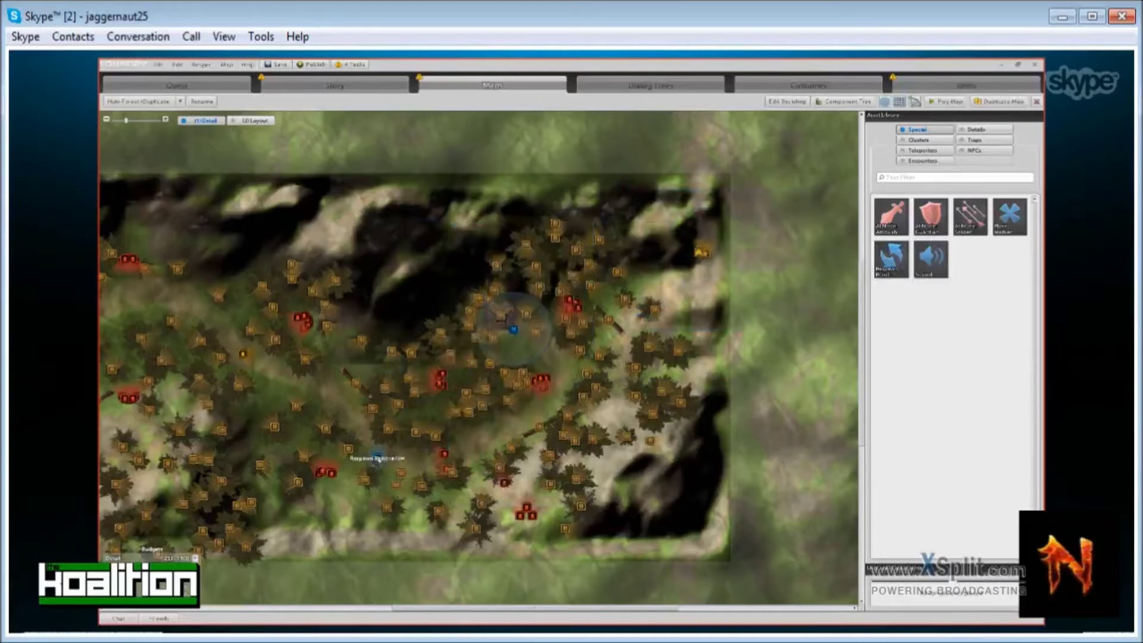
left_click(377, 458)
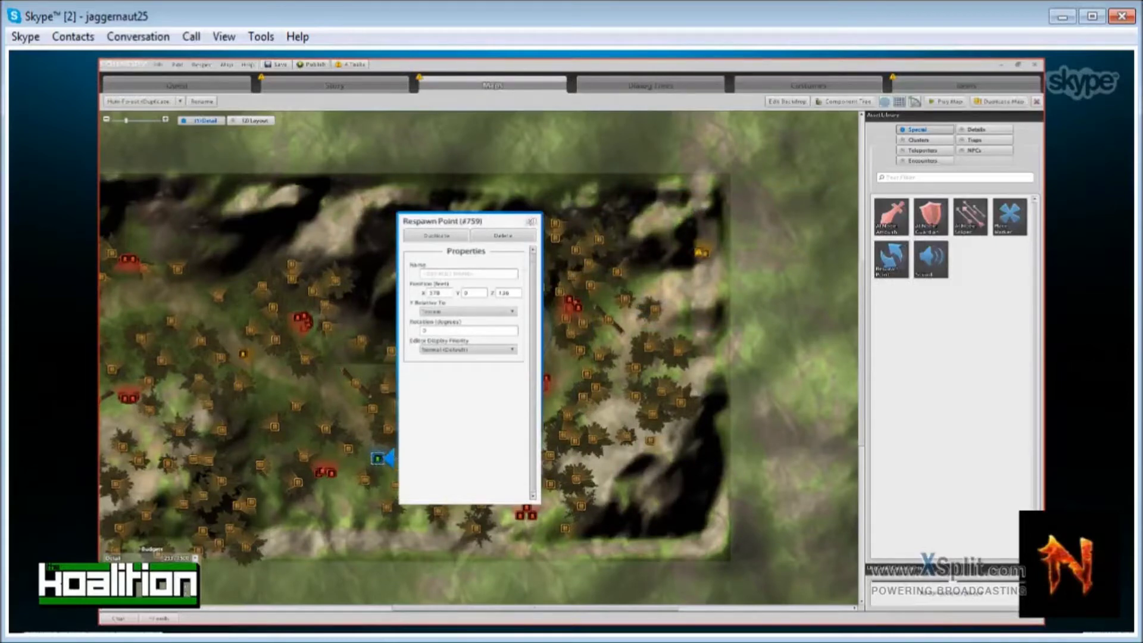
left_click(531, 221)
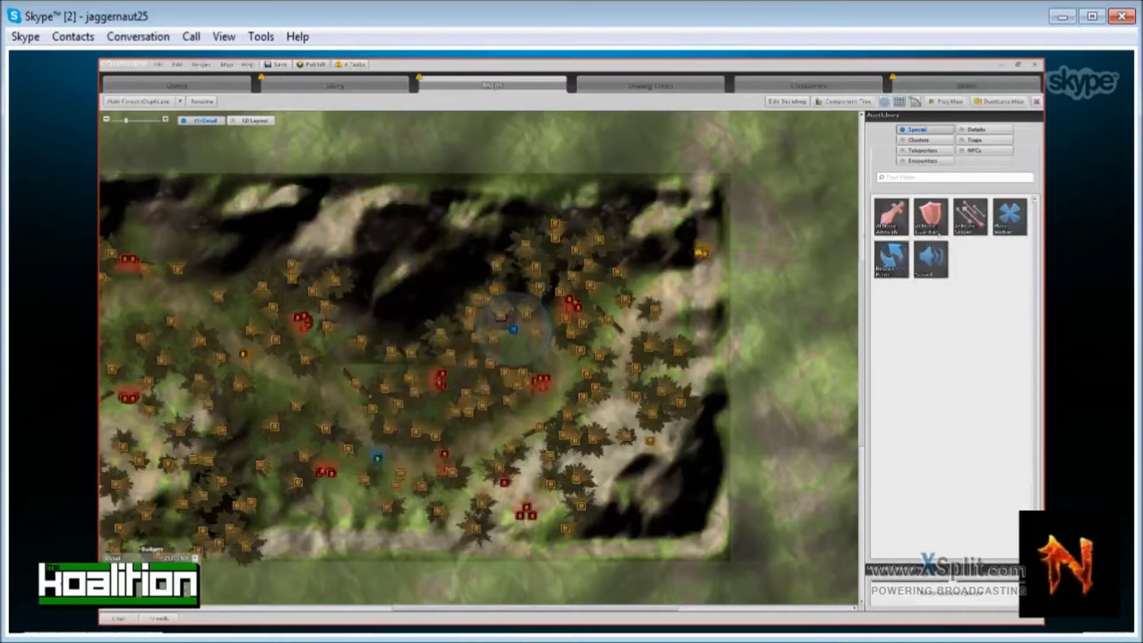
Try a Place Marker from the Special assets on the dark rocky area near the northern edge and delete it.
mouse_move(1012, 232)
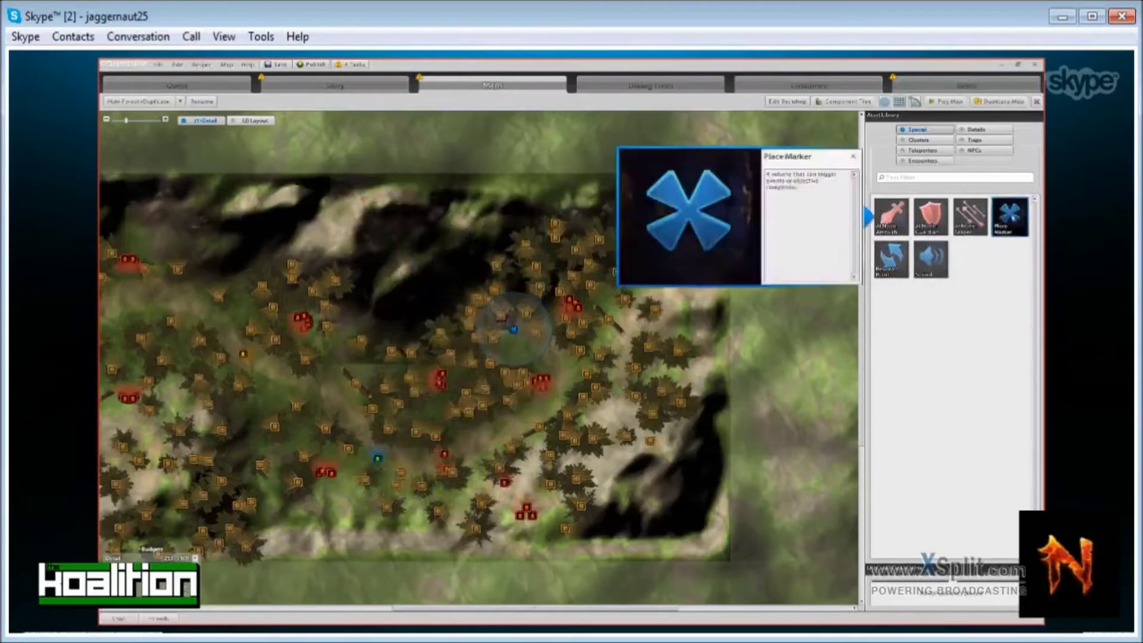
left_click_drag(1012, 225, 435, 234)
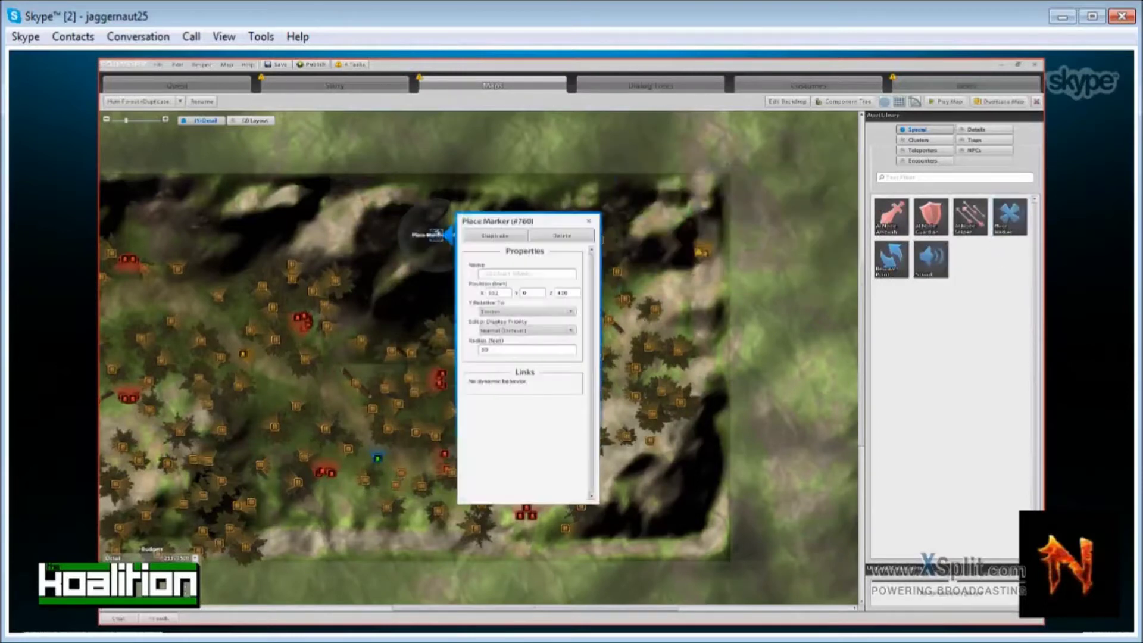
left_click(556, 237)
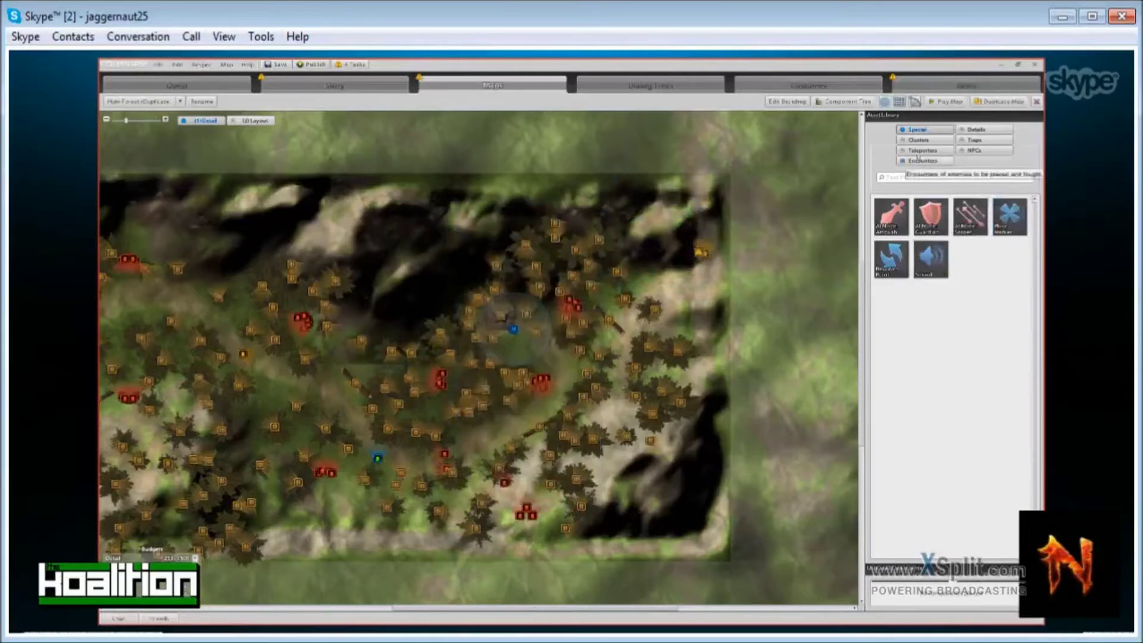
Browse the Clusters assets down to the pine tree and rock clusters, and examine the map's clusters in the Layout view.
left_click(926, 141)
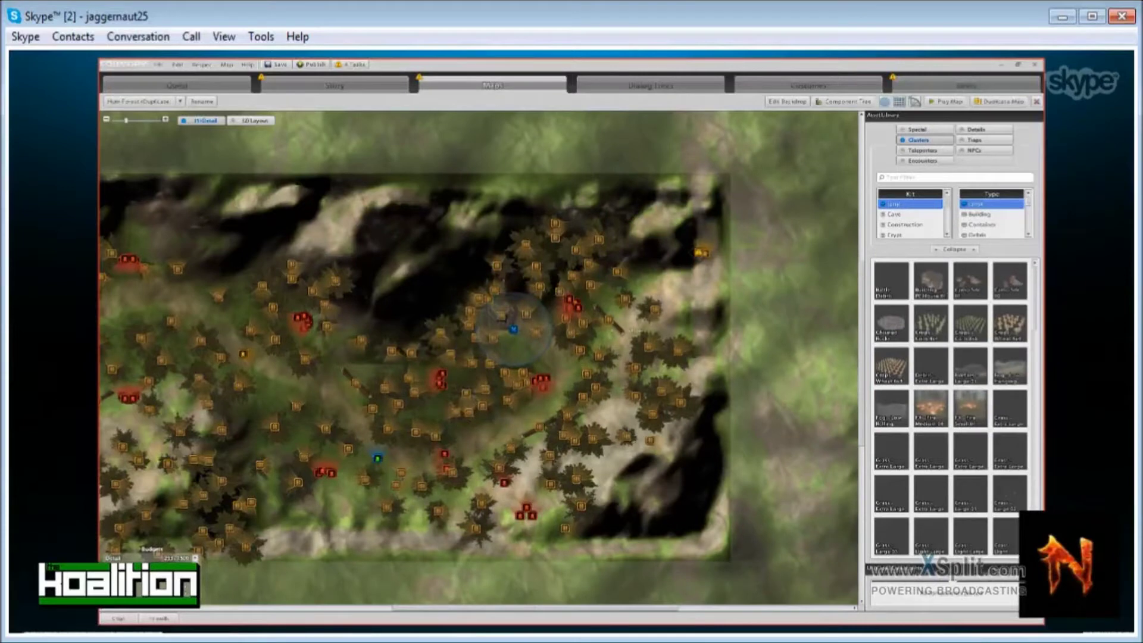
scroll(933, 408, "down", 4)
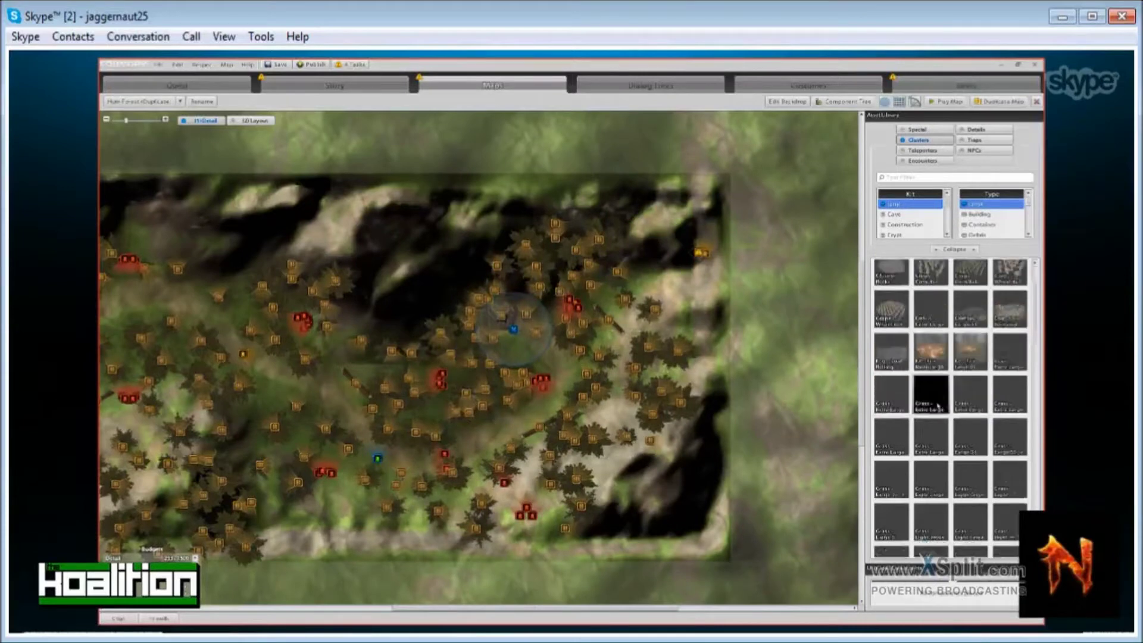
scroll(939, 406, "down", 3)
scroll(938, 406, "down", 1)
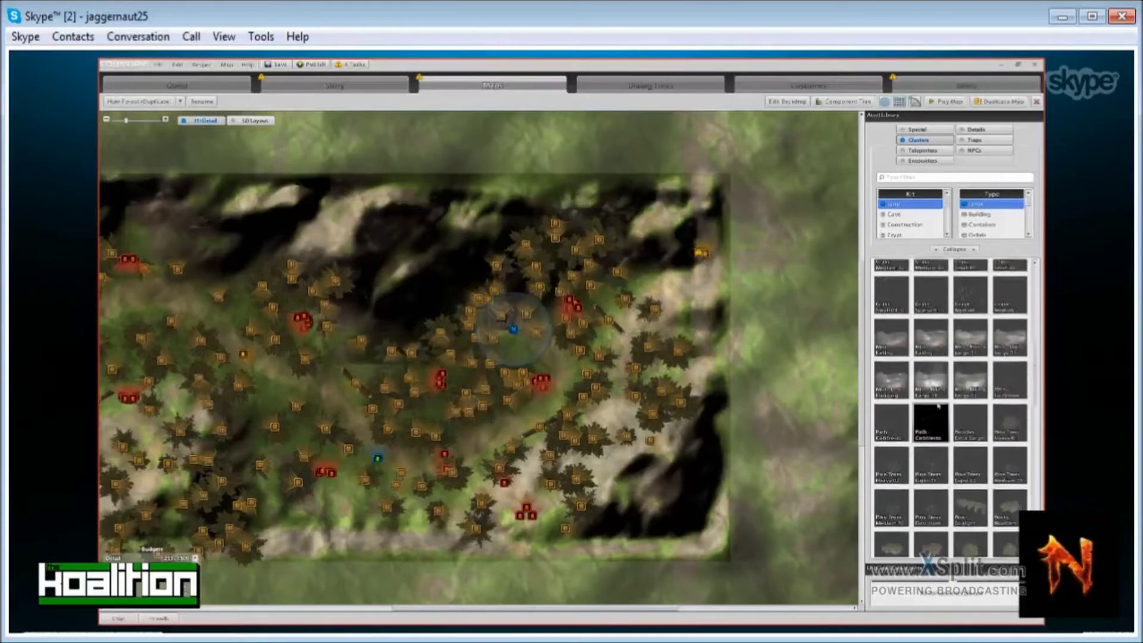
scroll(937, 419, "down", 2)
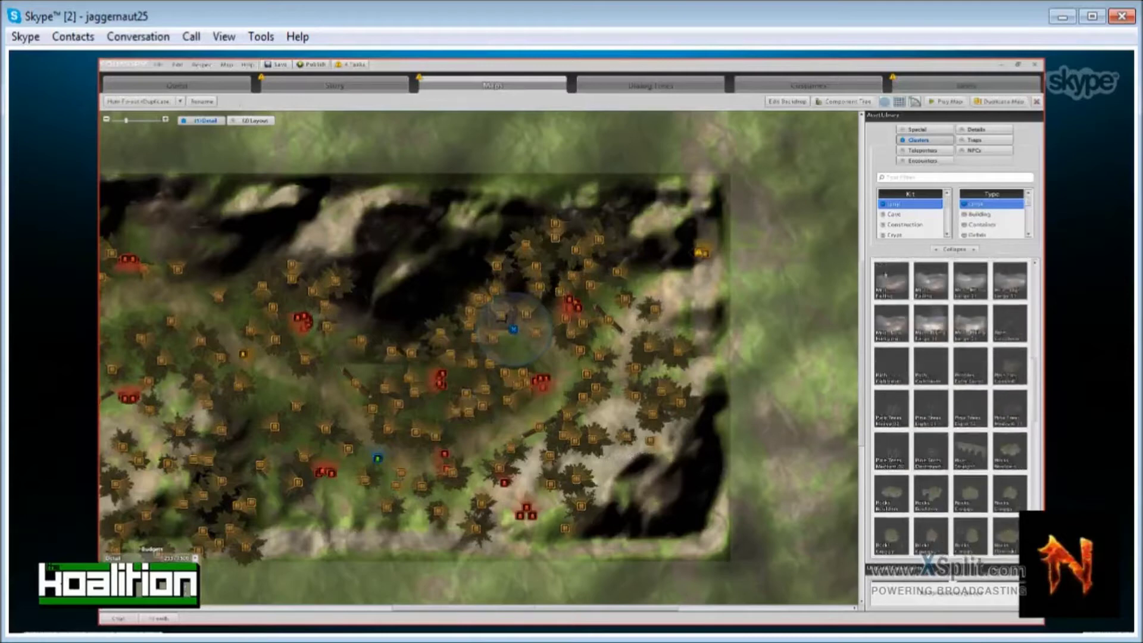
mouse_move(971, 409)
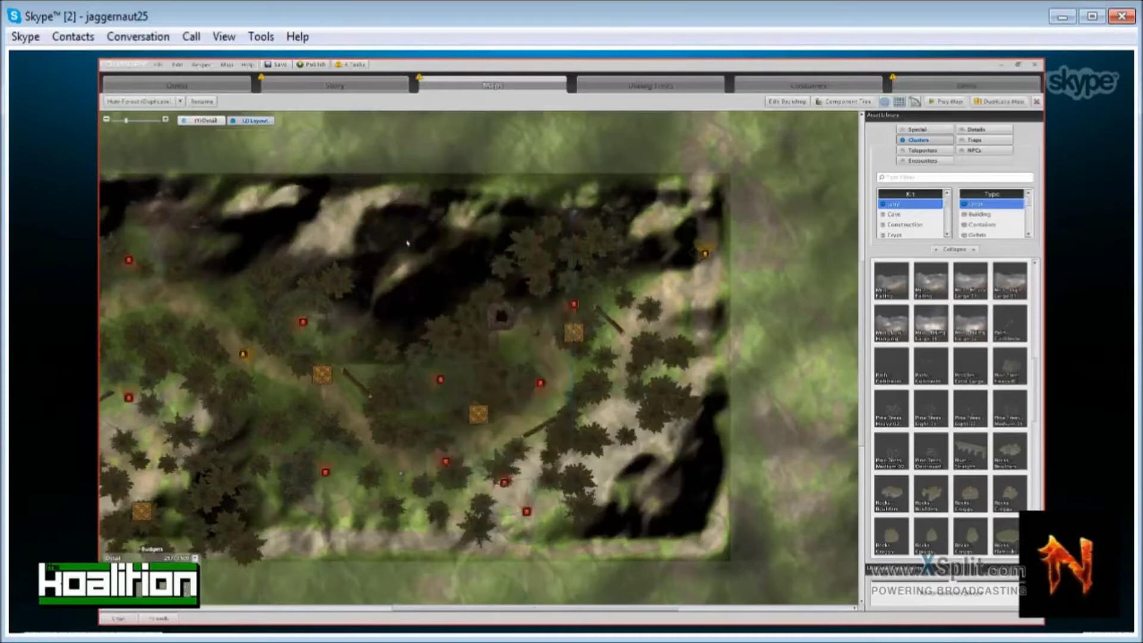
left_click(250, 120)
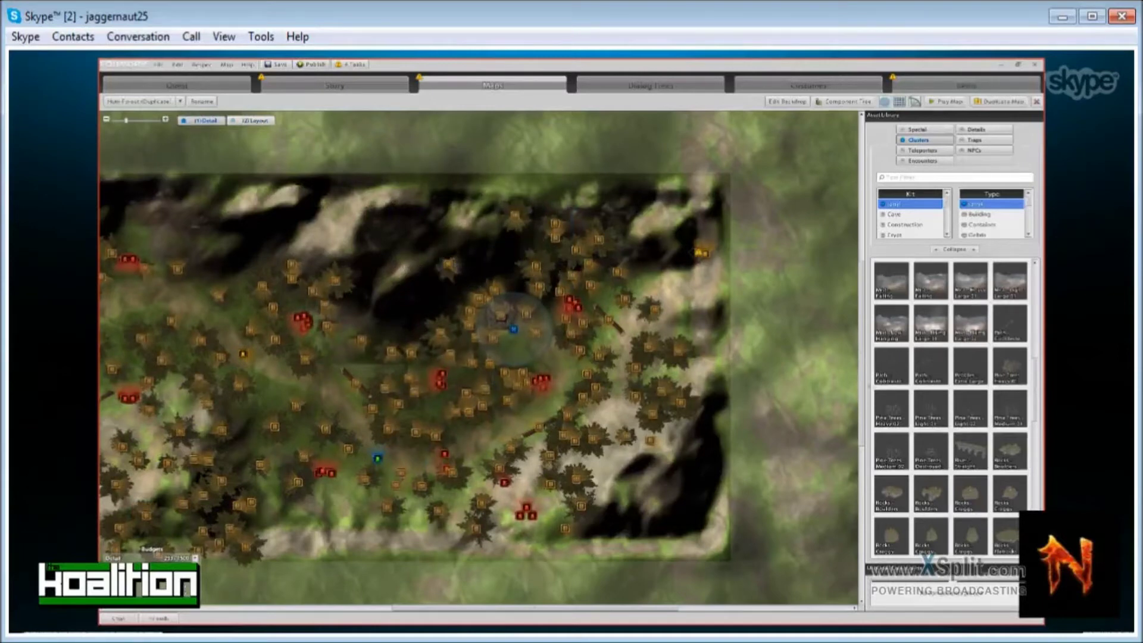
Browse the wall clusters, previewing Wall - Stone Yard Medium 01 and Wall - Tall Wooden Fence Small 01.
scroll(985, 446, "down", 10)
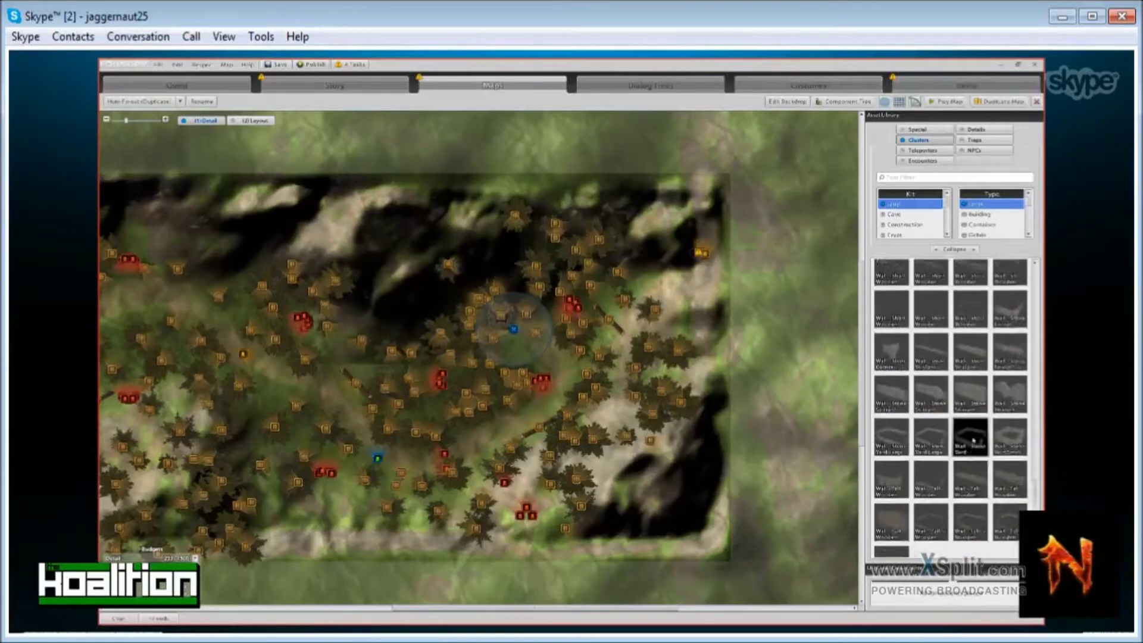
mouse_move(975, 439)
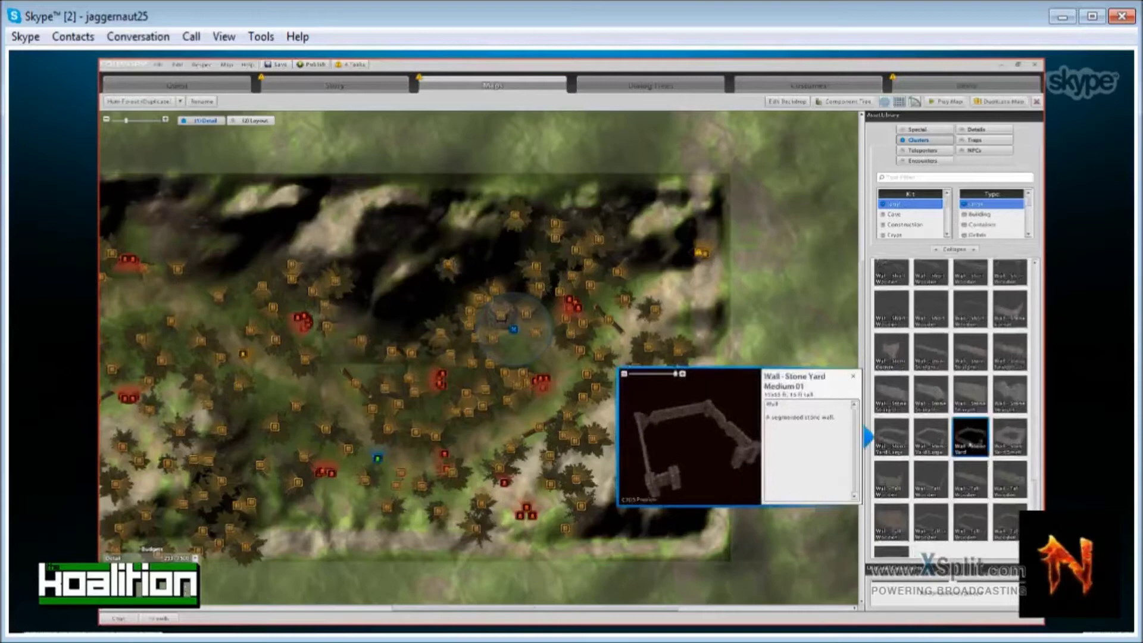
scroll(970, 444, "down", 1)
mouse_move(899, 494)
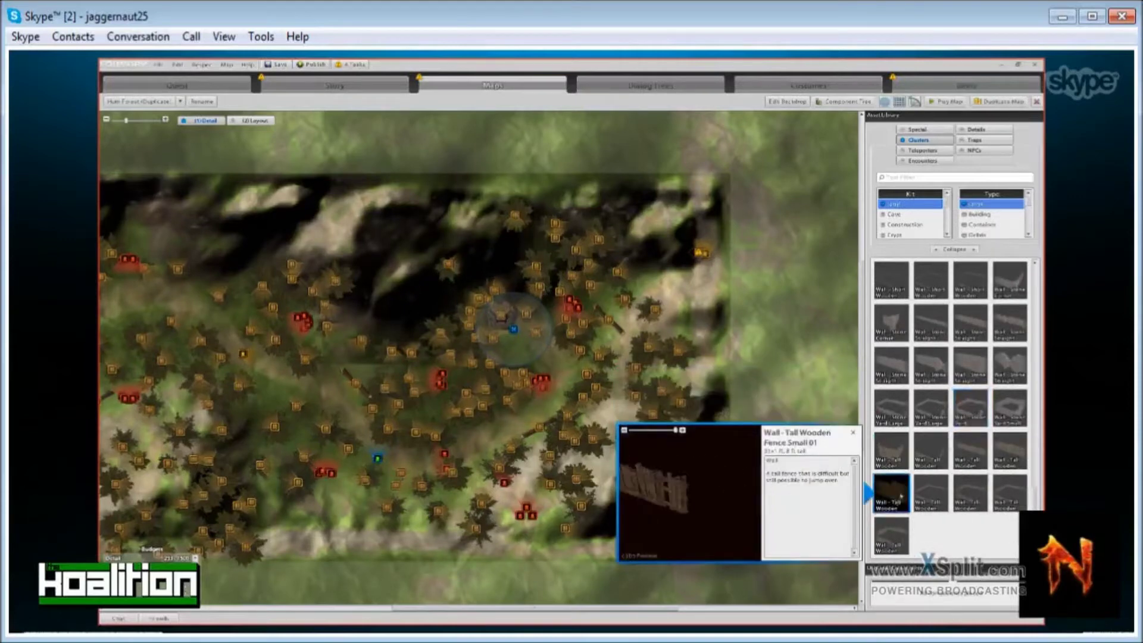
Find the Grass - Light Large 01 cluster, preview it, and place it at the southern edge of the dark rocky area.
scroll(971, 416, "up", 5)
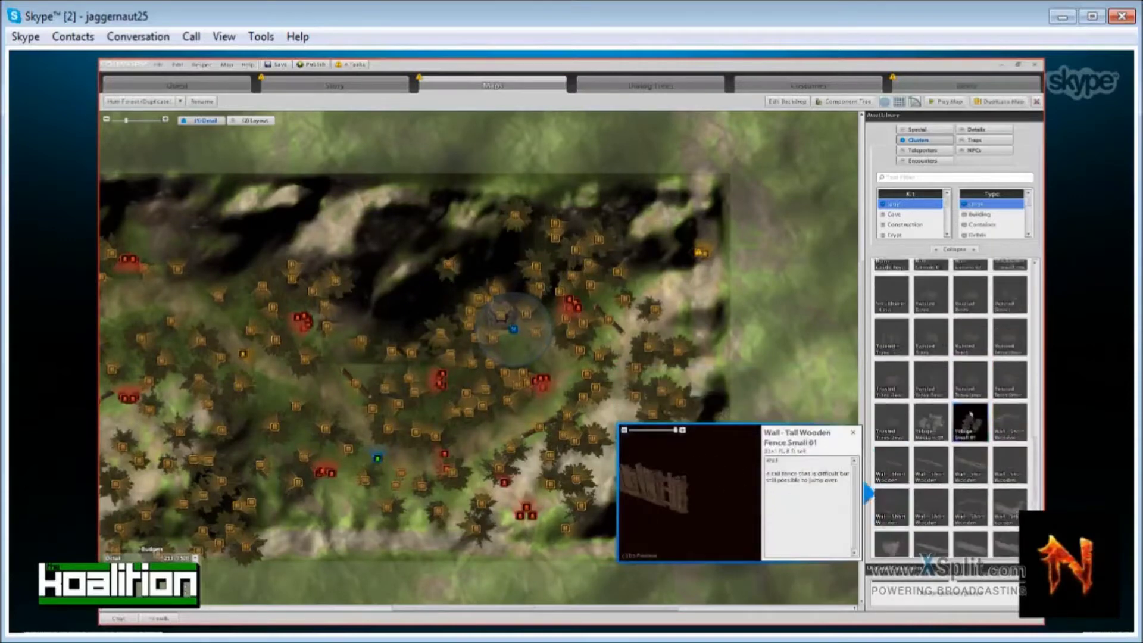
scroll(971, 416, "up", 4)
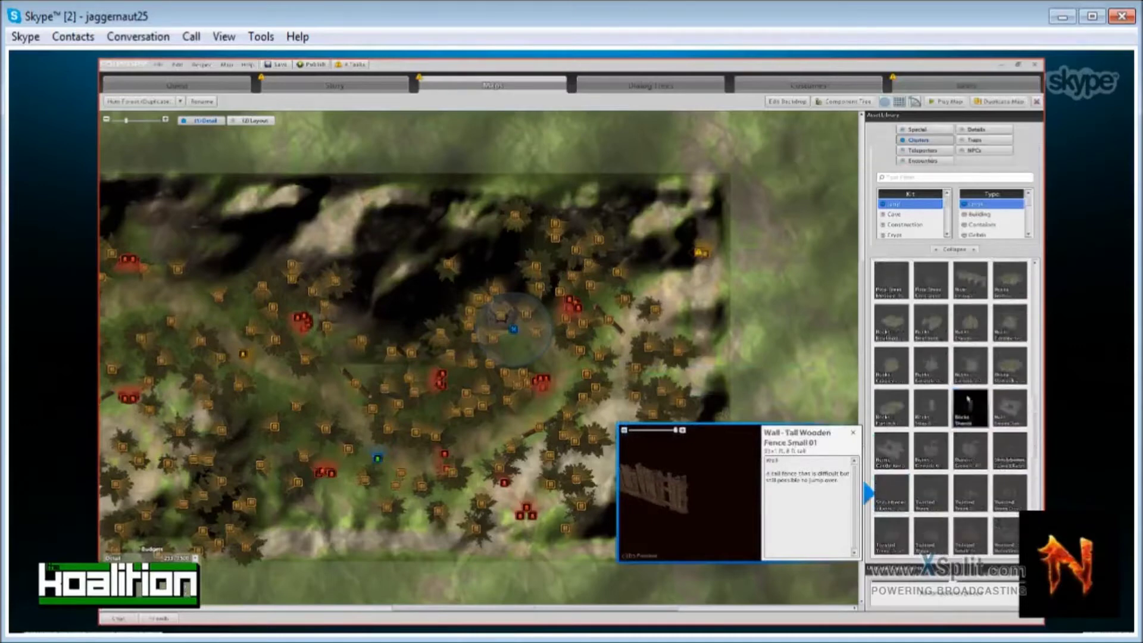
scroll(969, 401, "up", 2)
scroll(964, 400, "down", 6)
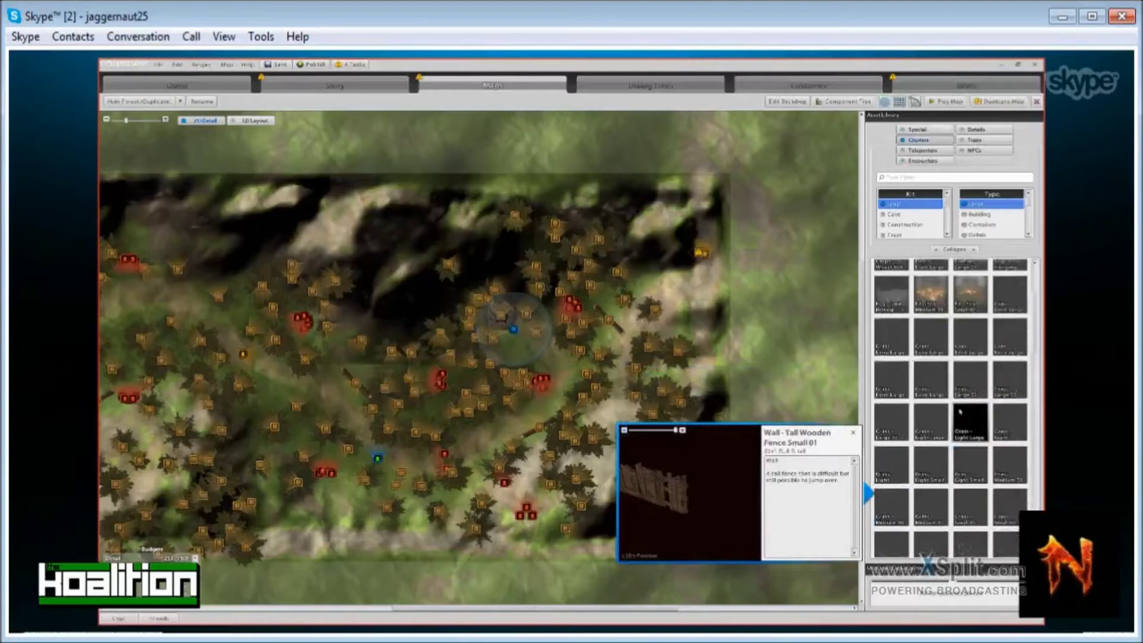
left_click(930, 428)
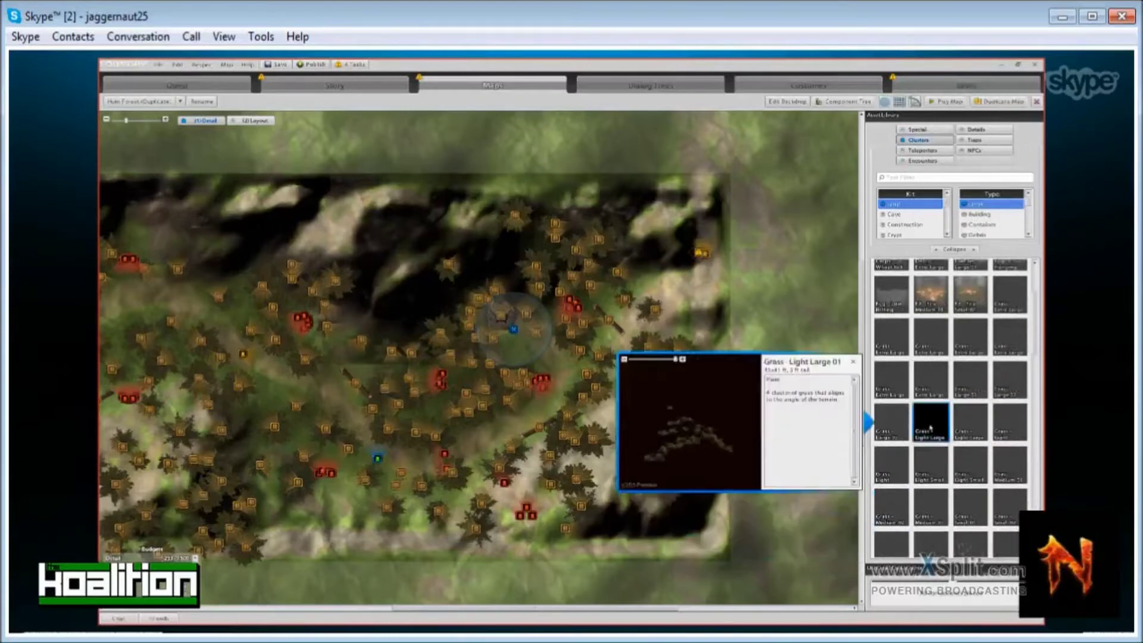
left_click_drag(933, 424, 375, 292)
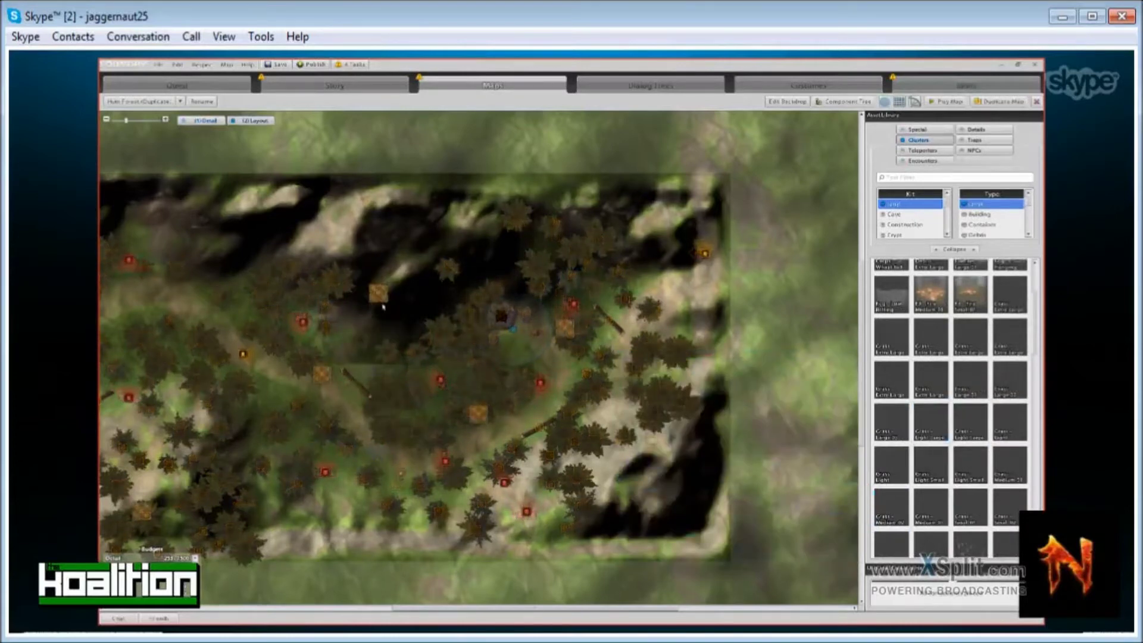
Select the placed Grass - Light Large 01 cluster in the Layout view and delete it.
scroll(321, 216, "up", 3)
scroll(445, 227, "up", 3)
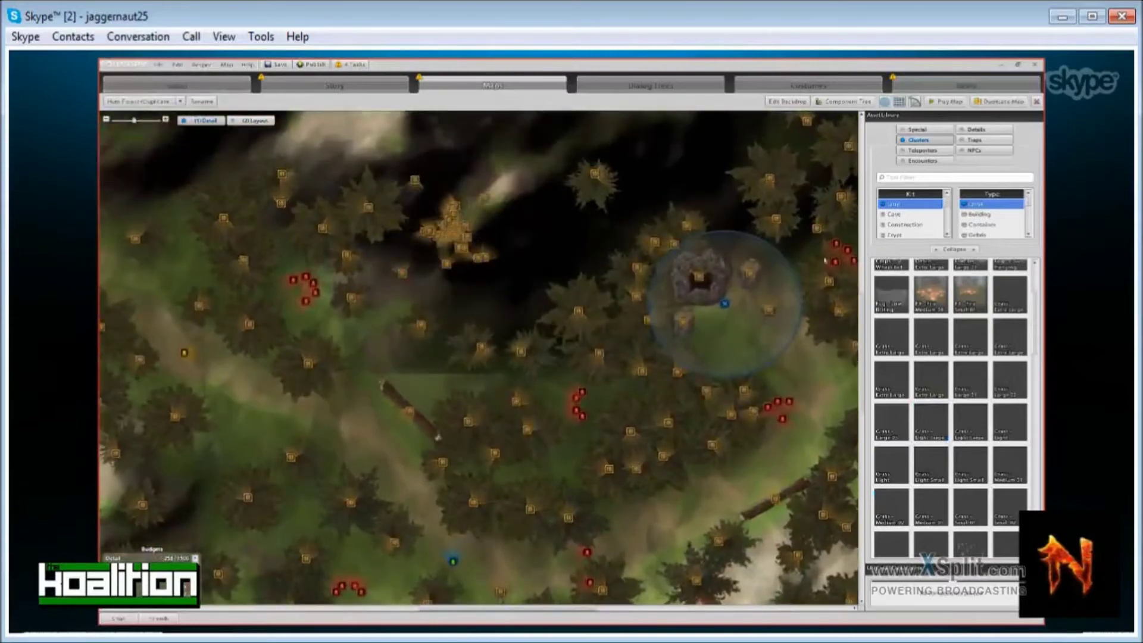
left_click(250, 121)
left_click(457, 266)
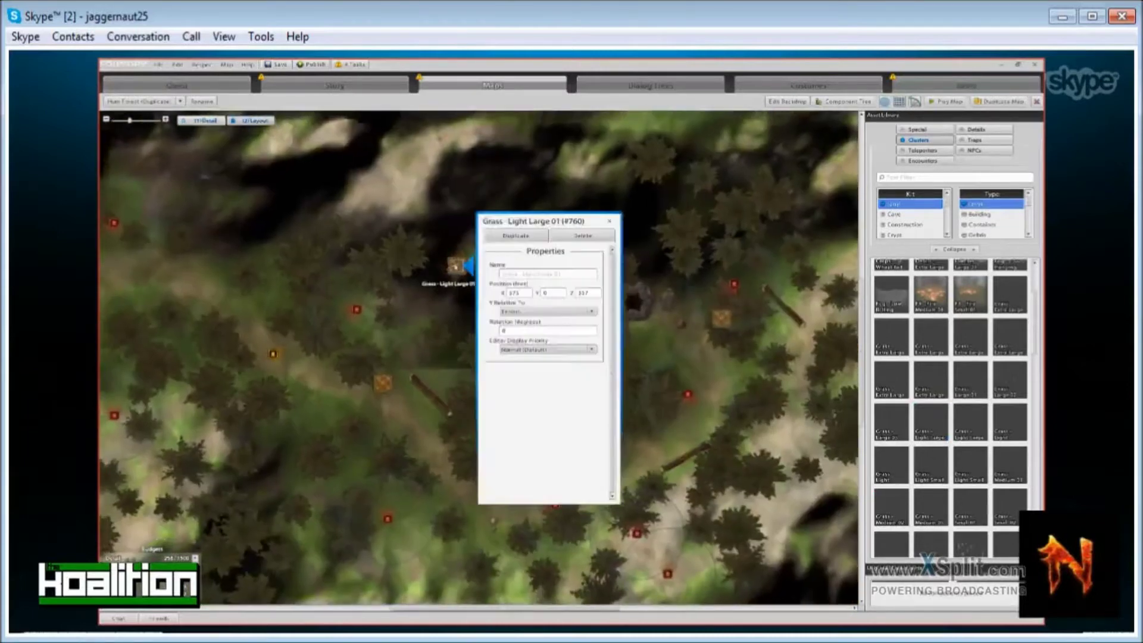
key("Delete")
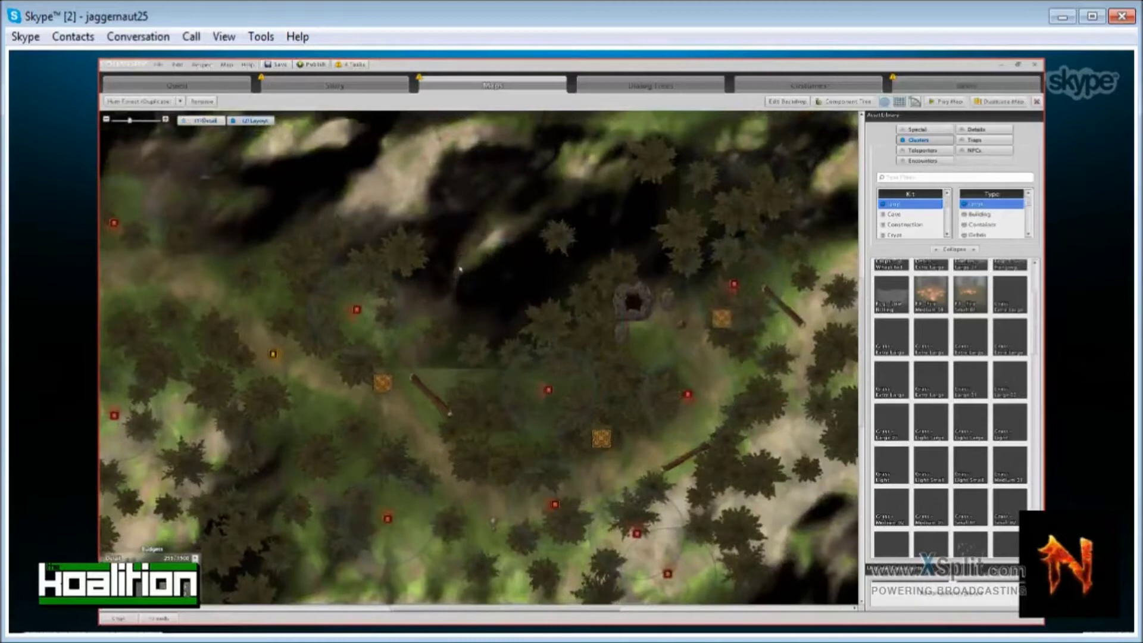
Return to the Detail view, open the properties of a Pine tree - Large 01 beside the rocks, and close them unchanged.
left_click(202, 120)
left_click(401, 253)
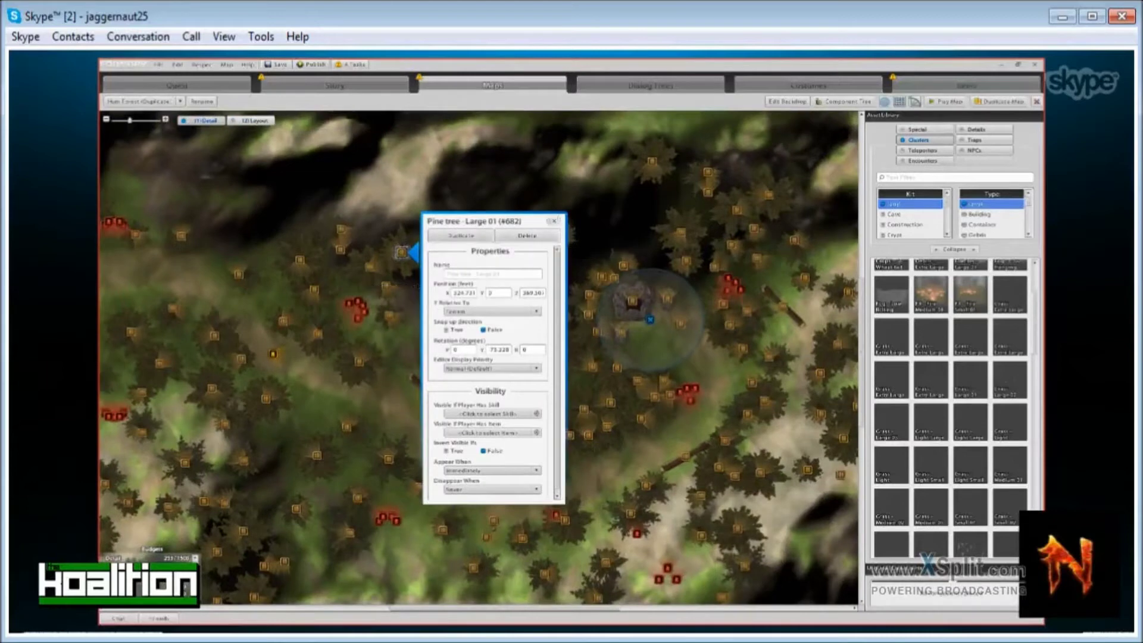
left_click(513, 238)
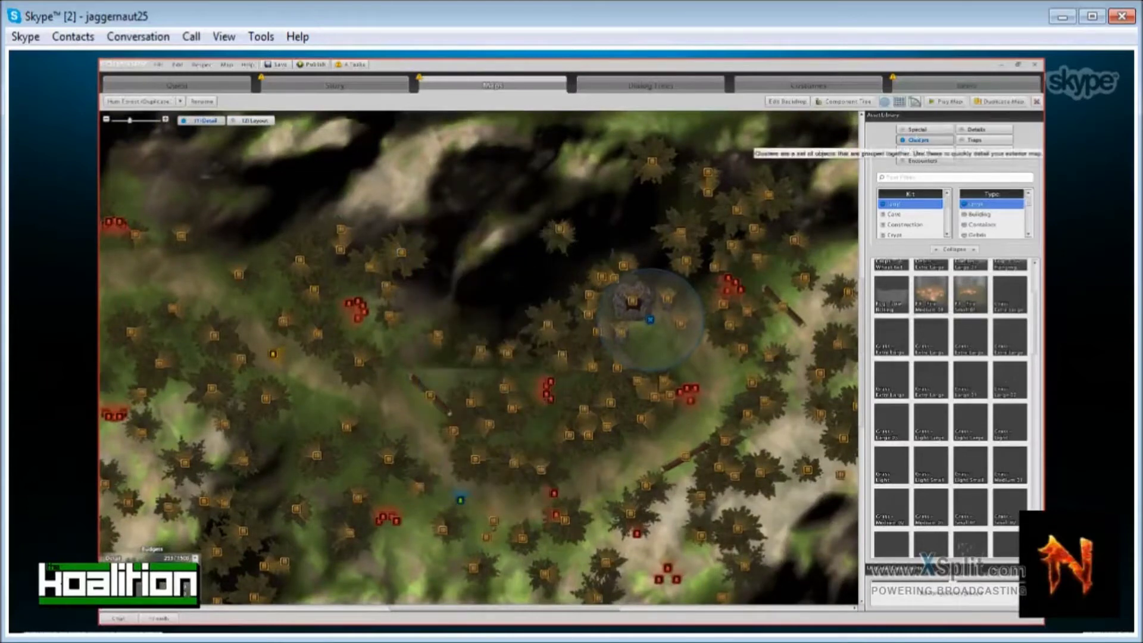
Show the Teleporters assets and preview Brick Escape Hole 01, Cave Entrance 01, Magic Portal Purple, Pit Ladder 02 and Pit Ladder 07.
left_click(924, 150)
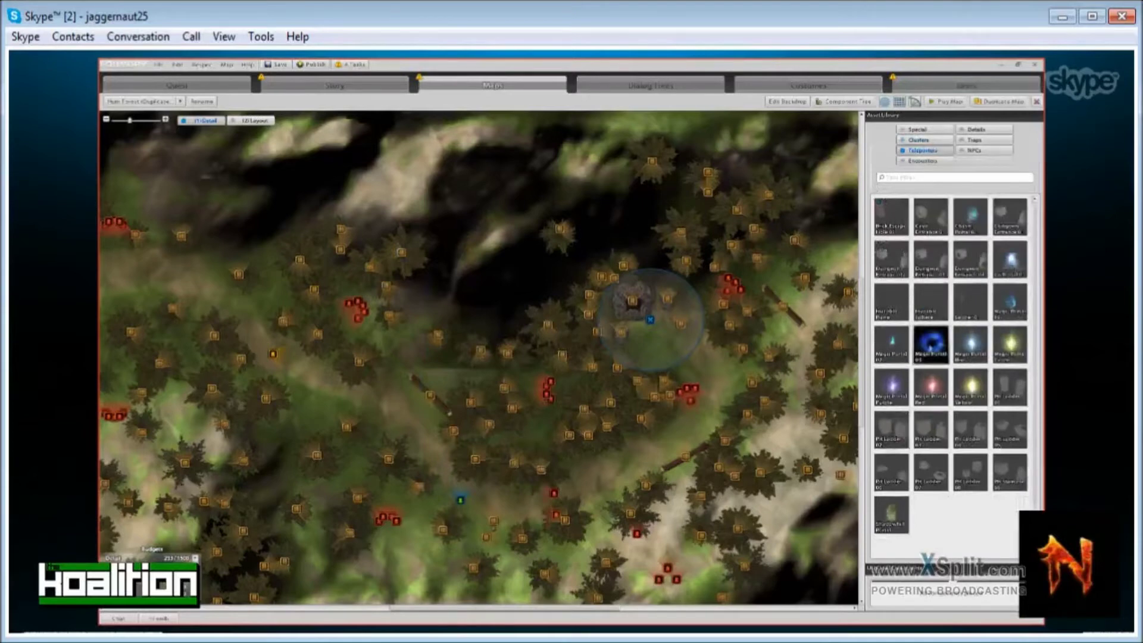
mouse_move(885, 217)
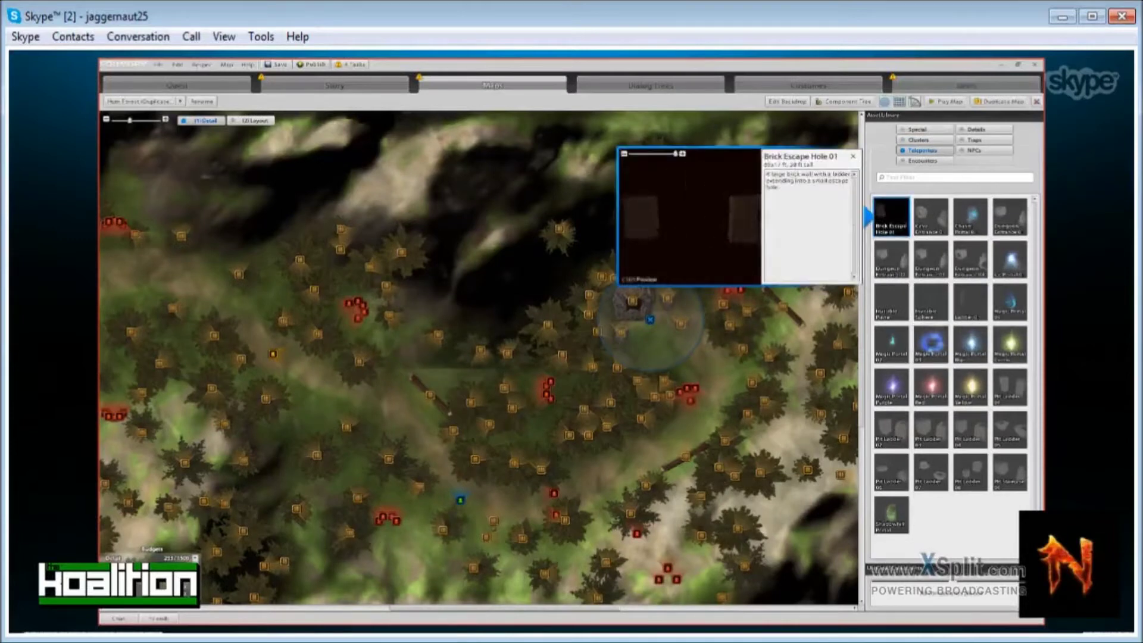
mouse_move(930, 216)
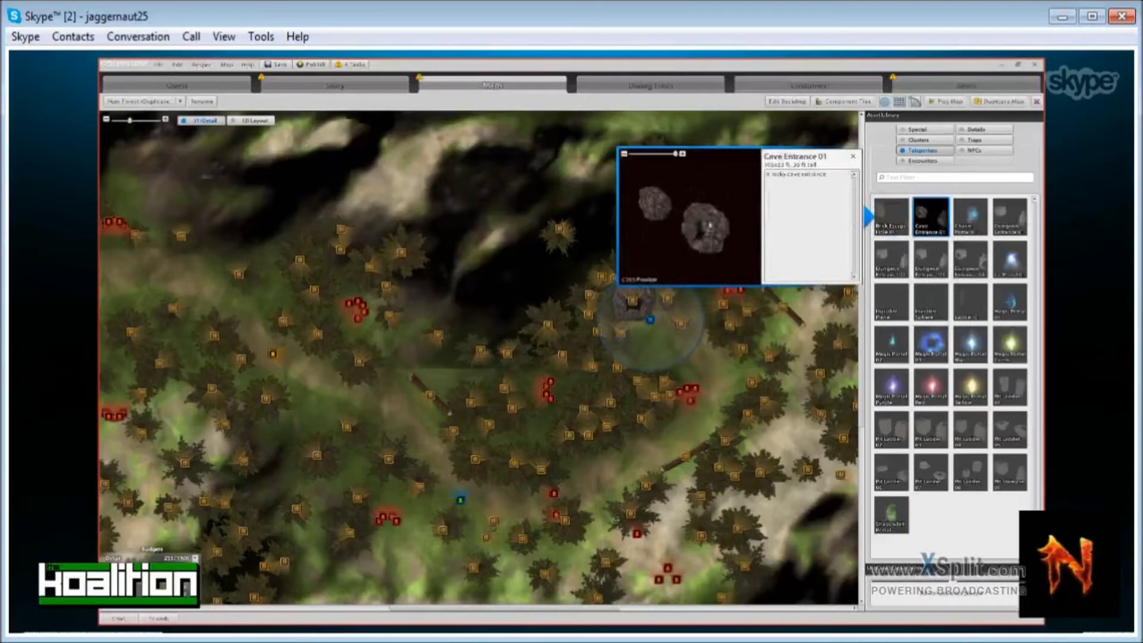
mouse_move(930, 344)
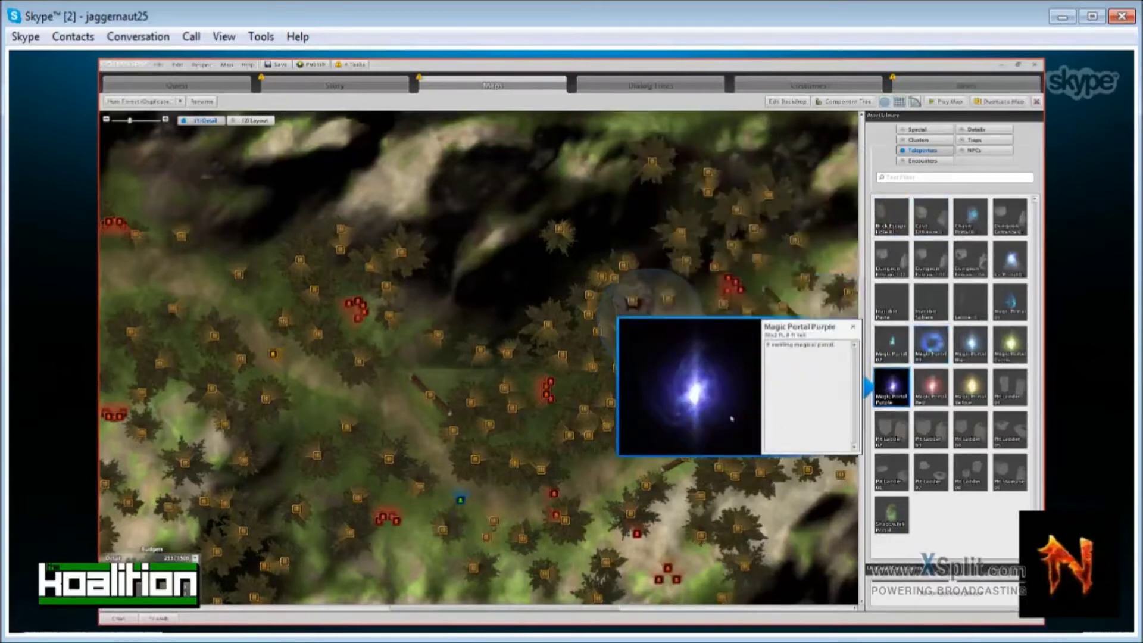
mouse_move(915, 437)
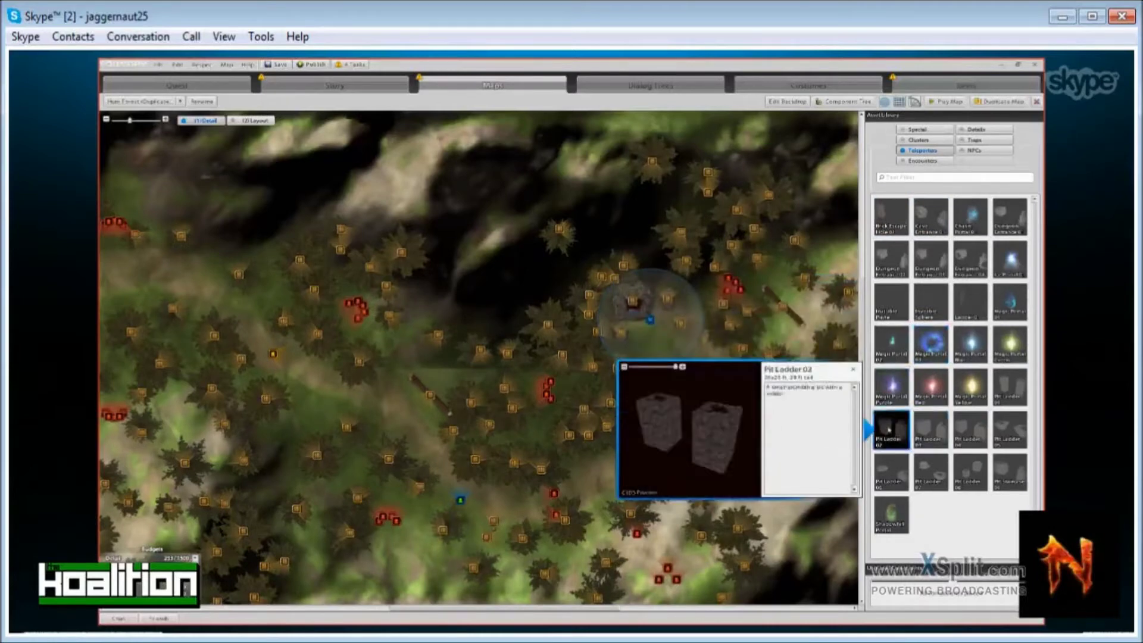
mouse_move(931, 472)
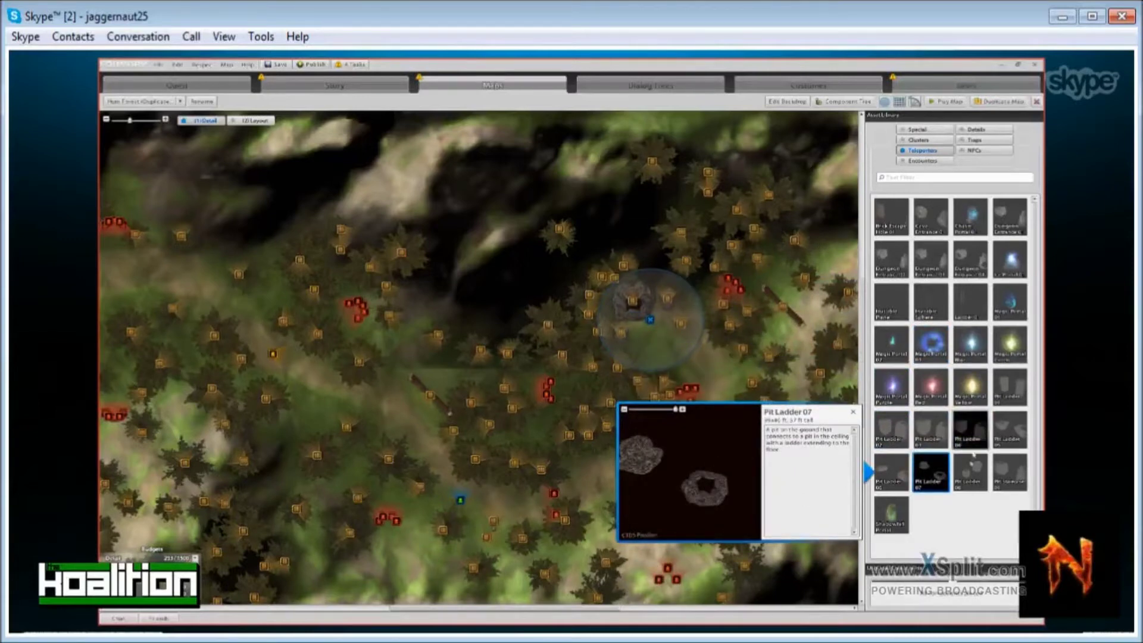
Preview further teleporters, including Magic Portal Yellow, Shadowfell Portal, Pit Ladder 07 and Magic Portal 03.
left_click(971, 387)
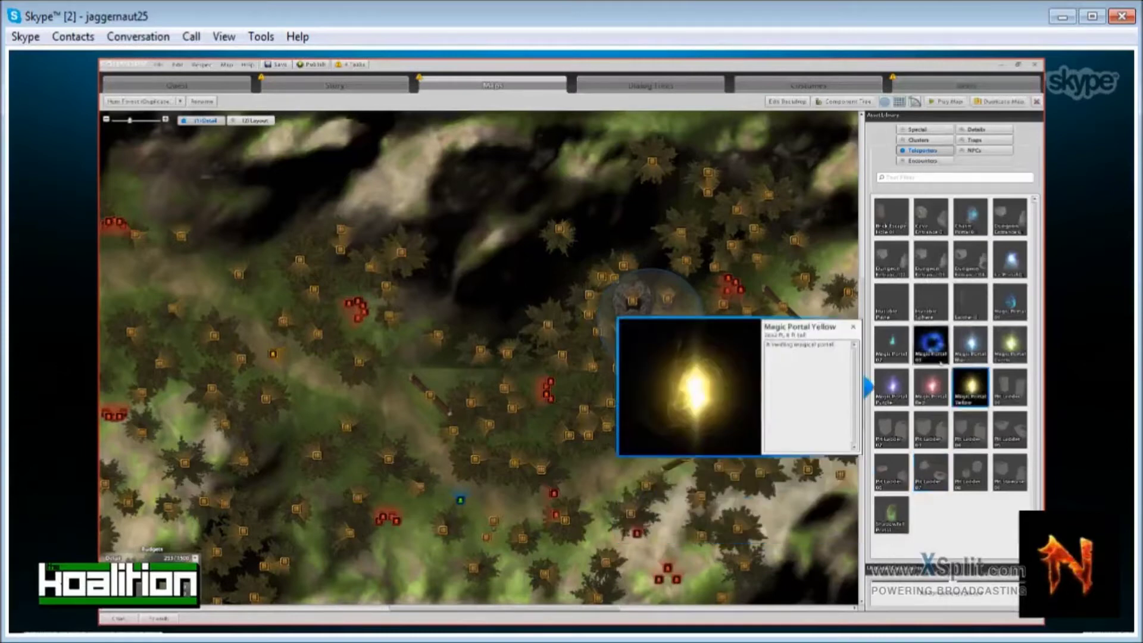
left_click(1010, 301)
left_click(891, 523)
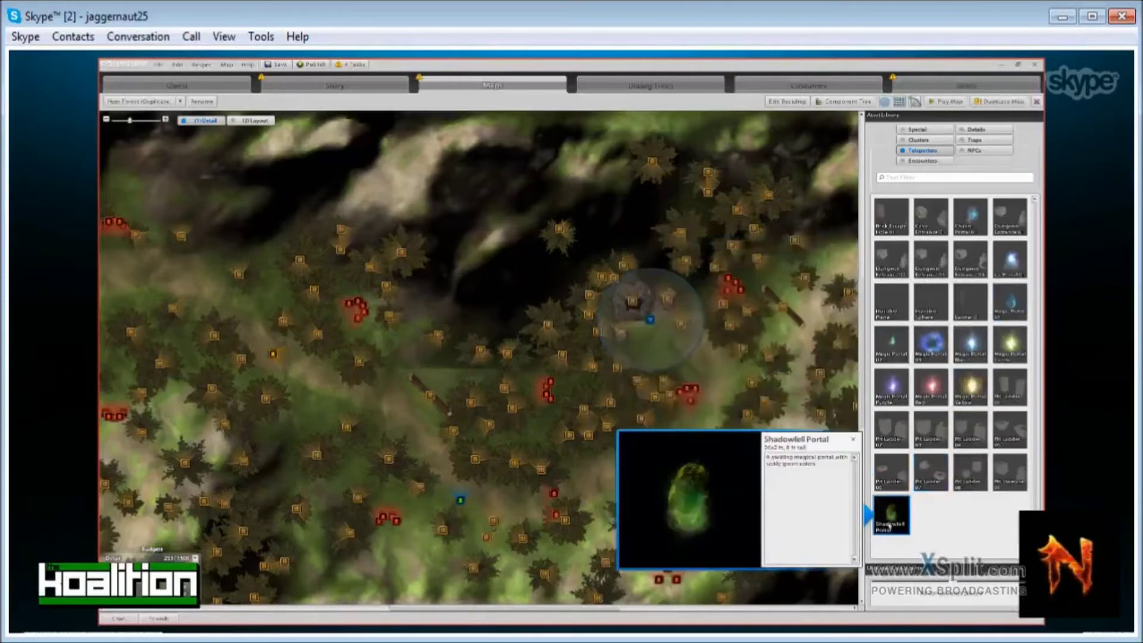
left_click(934, 486)
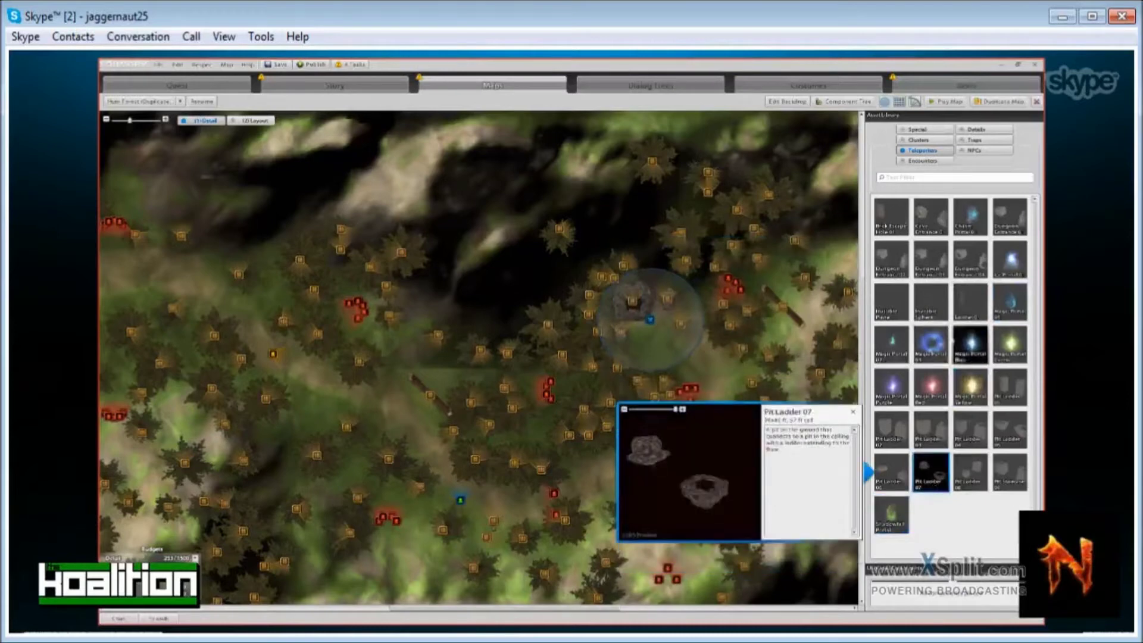
left_click(932, 344)
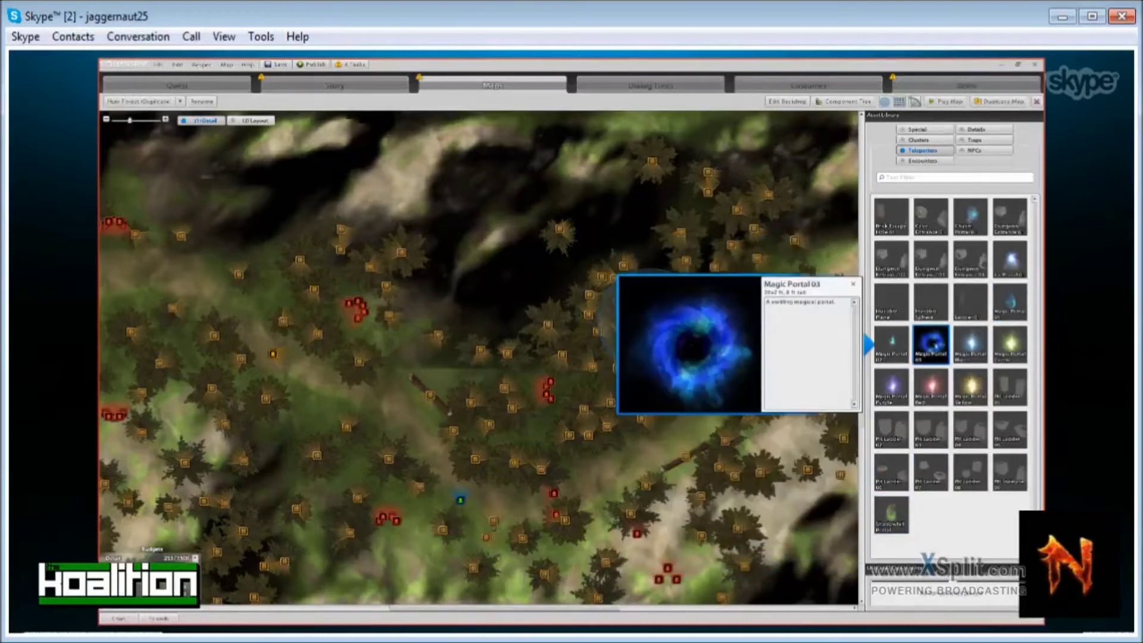
Place a Magic Portal 03 teleporter on the forest path with its linked end in the dark rocks to the northeast.
left_click(307, 374)
left_click_drag(308, 382, 548, 284)
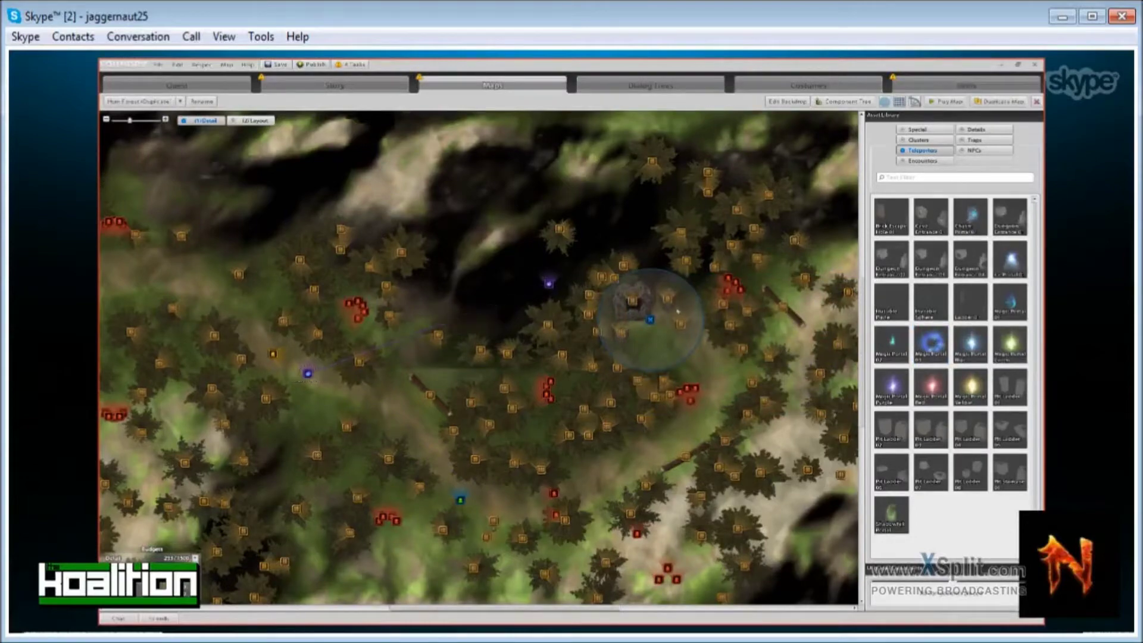
scroll(453, 378, "down", 3)
scroll(492, 411, "up", 2)
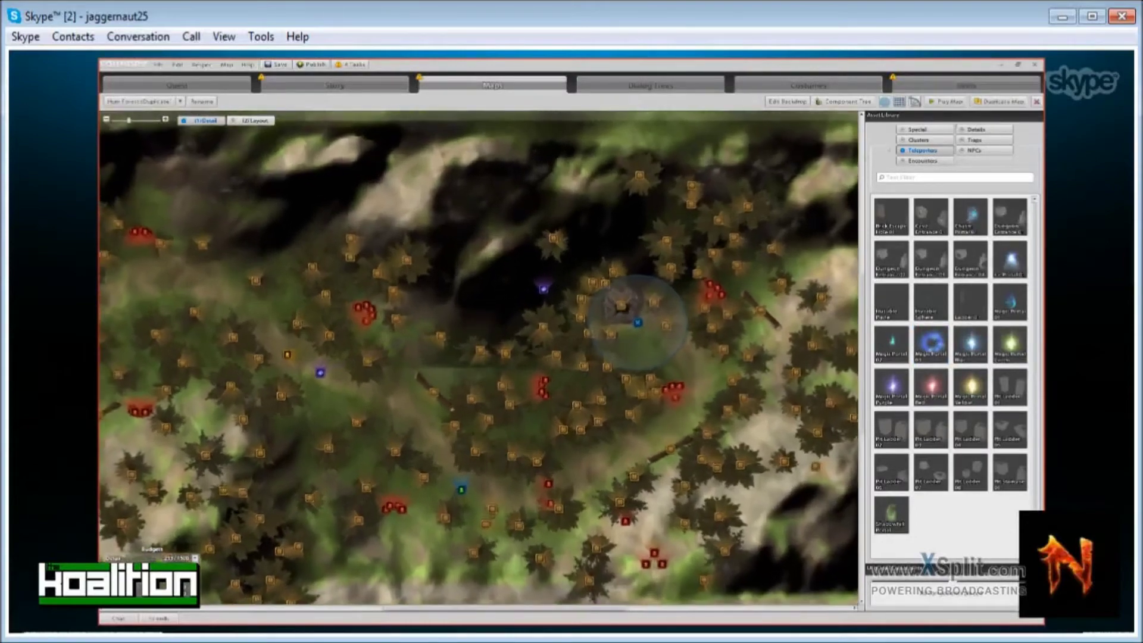
Show the Encounters assets limited to Easy difficulty and search them for "spider".
left_click(922, 160)
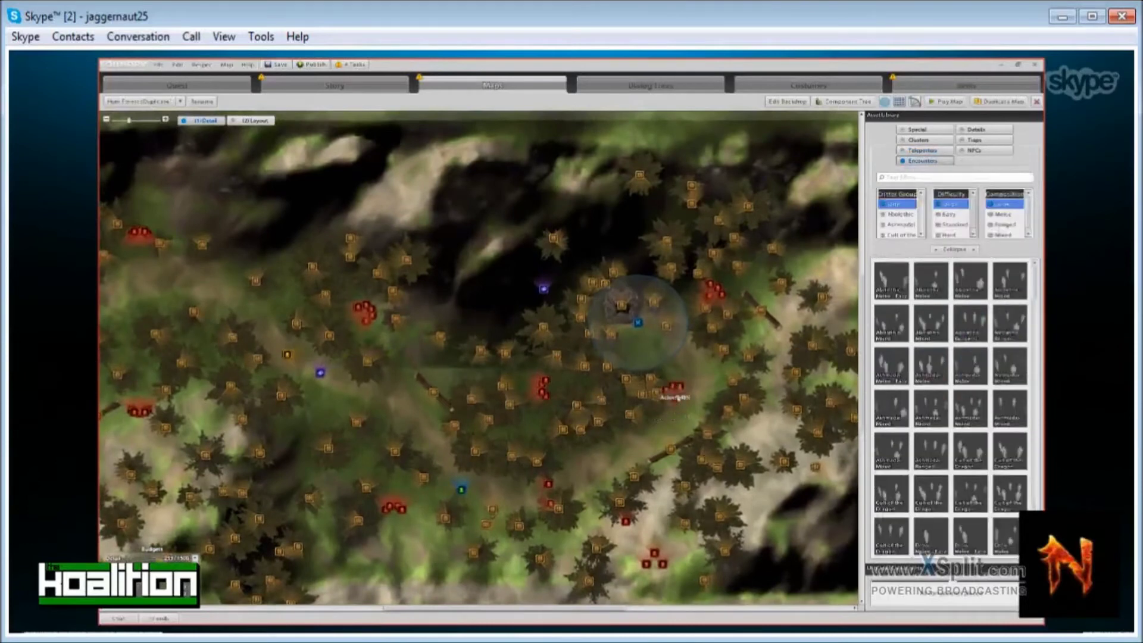
left_click(964, 225)
scroll(506, 367, "down", 3)
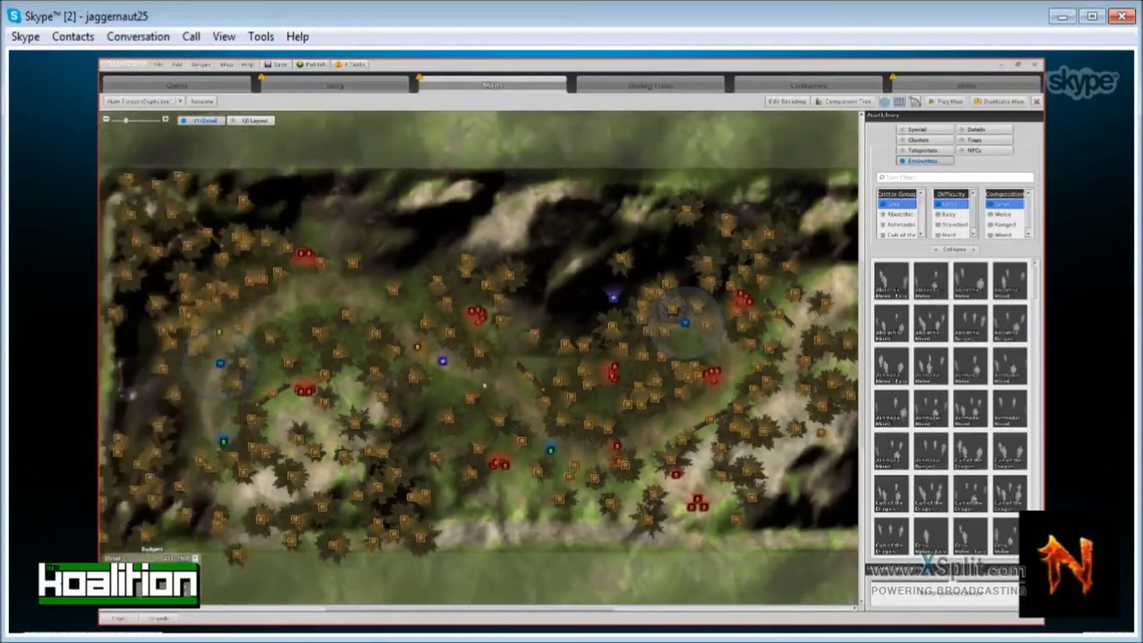
right_click_drag(484, 381, 441, 367)
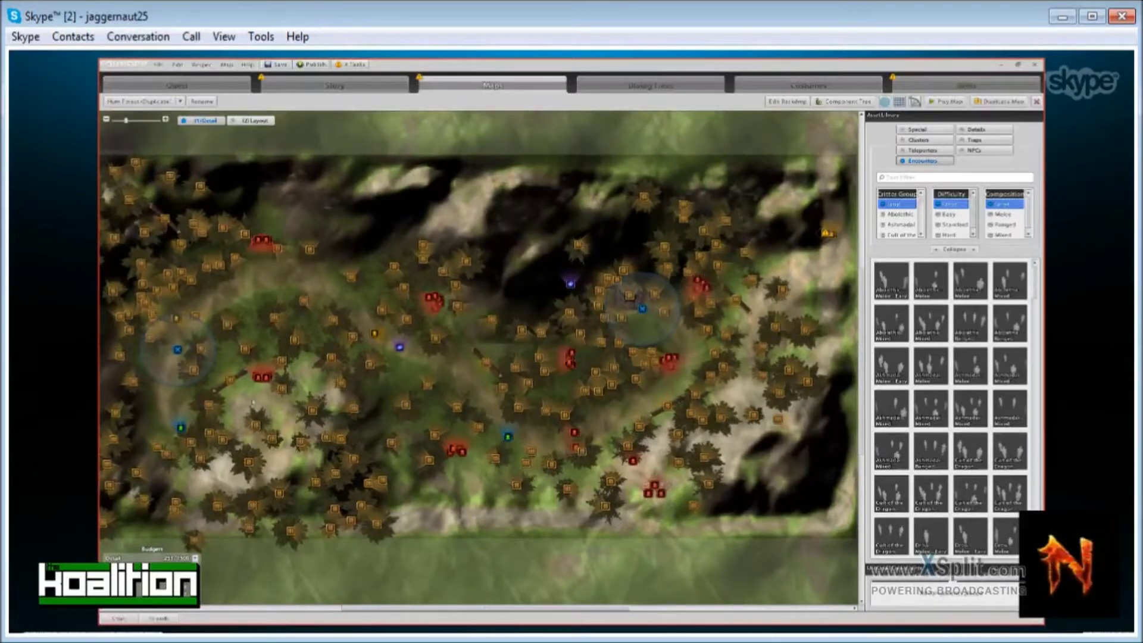
left_click(950, 215)
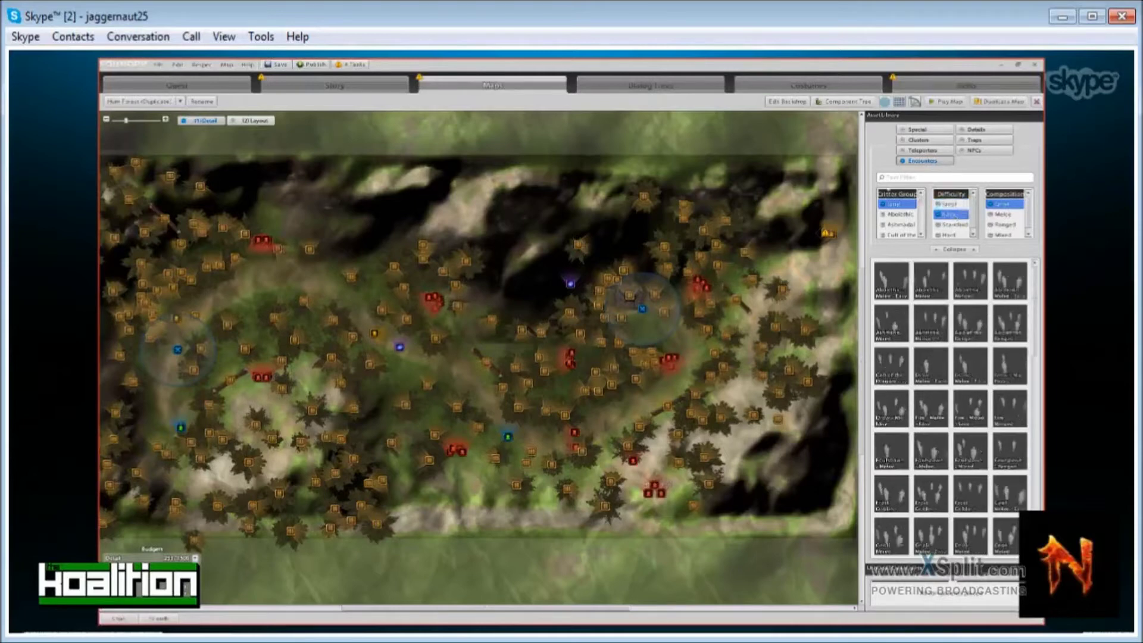
type("spider")
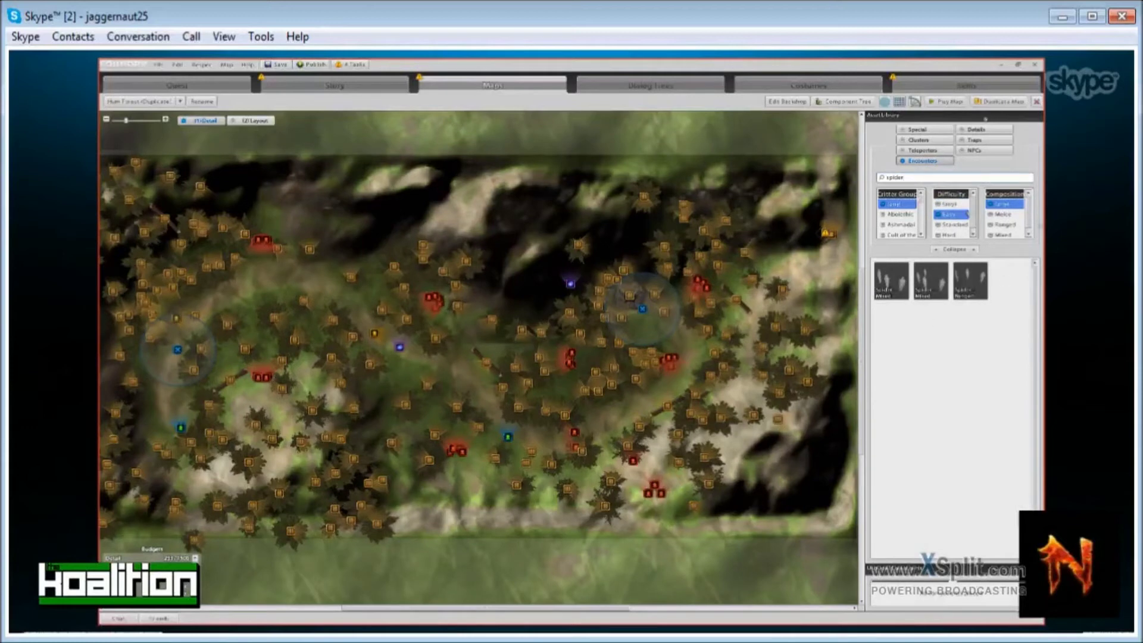
Place the first spider encounter found on the rocks north of the path in the Layout view and delete it.
left_click(887, 278)
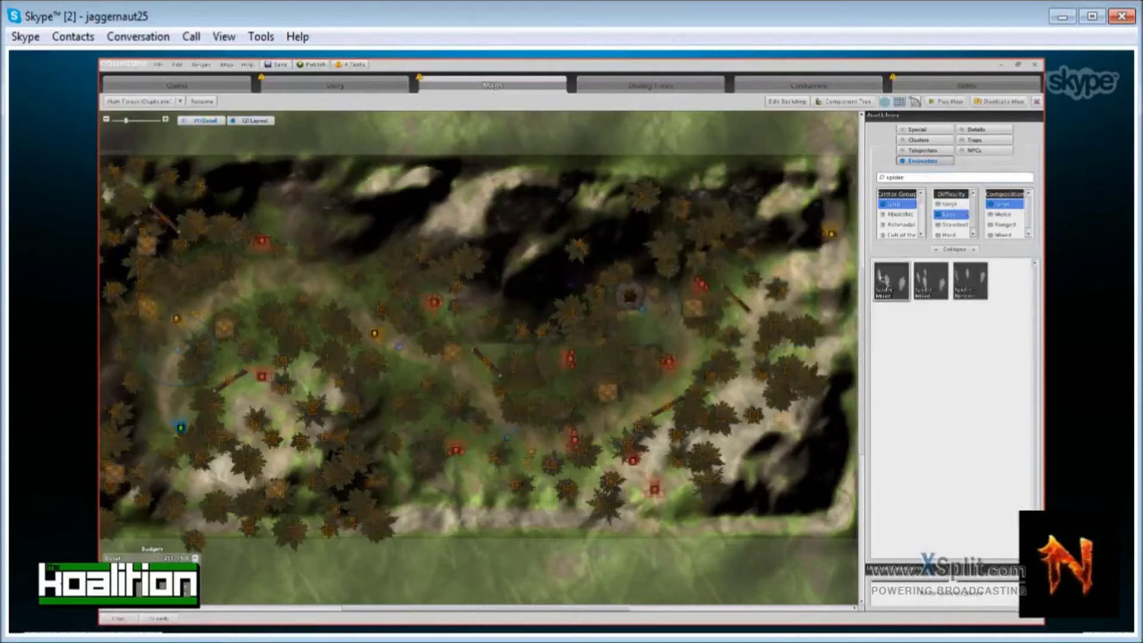
left_click_drag(887, 282, 560, 189)
left_click(560, 190)
key("Delete")
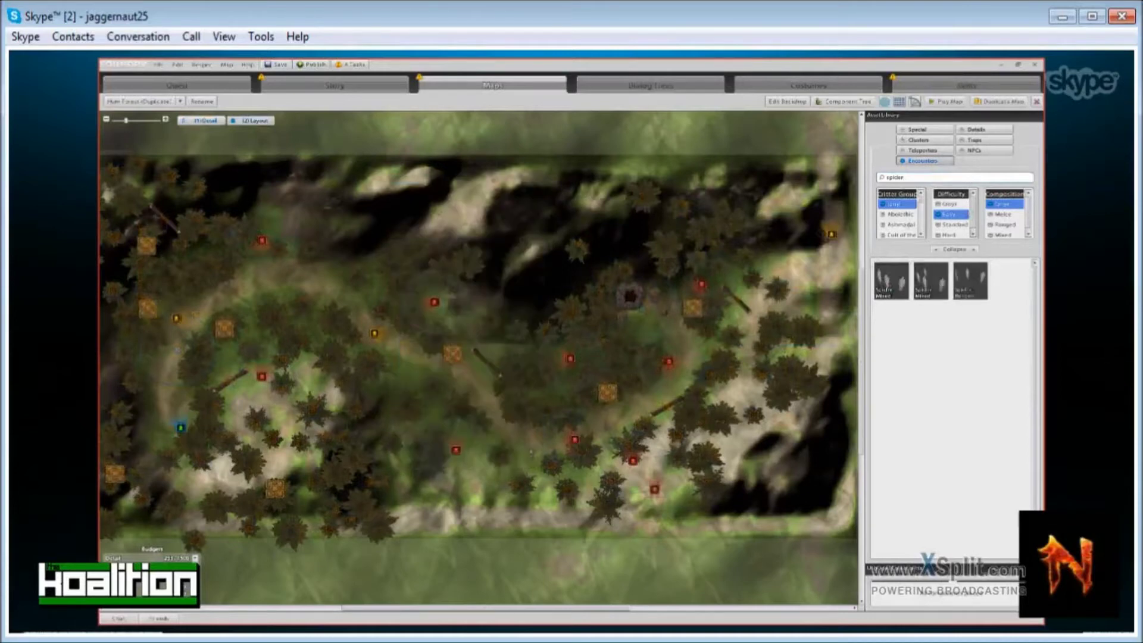
Try searching the encounters for "ab" and restore the search for "spider".
double_click(914, 178)
type("ab")
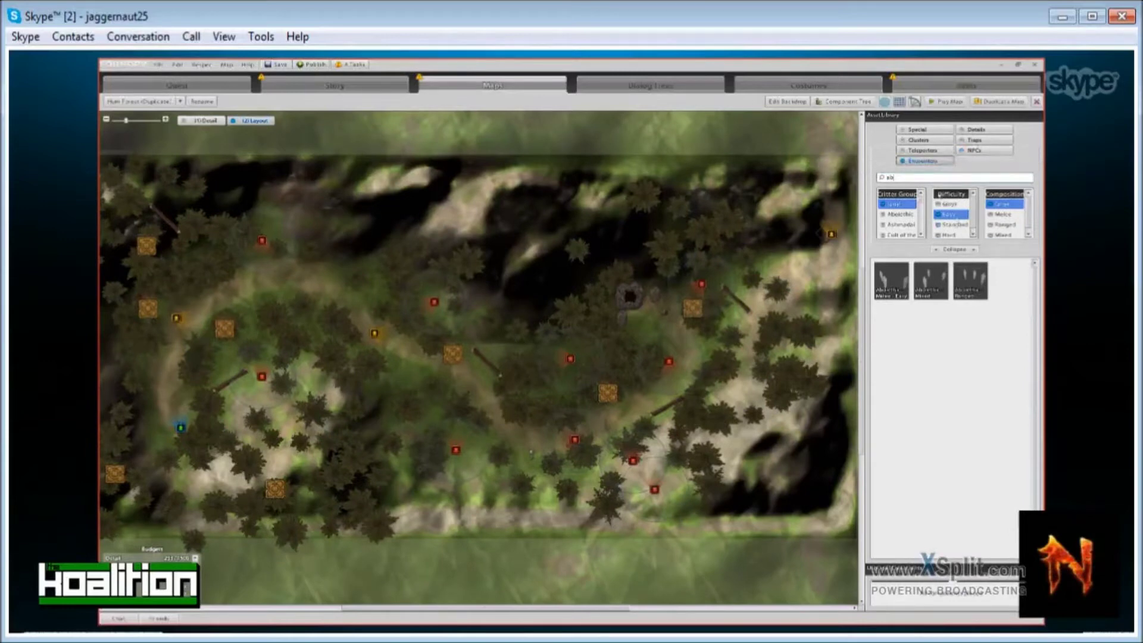
key("BackSpace")
key("BackSpace")
type("spider")
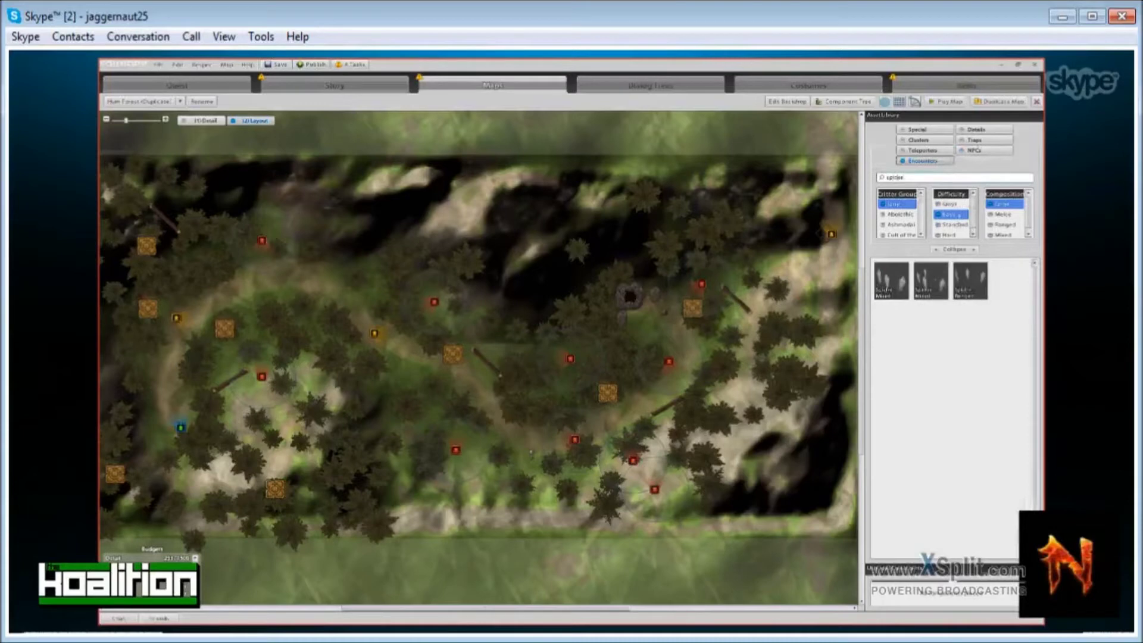
Limit the spider encounters to Hard difficulty and preview Spider - Melee - Hard Difficulty 1.
left_click(951, 215)
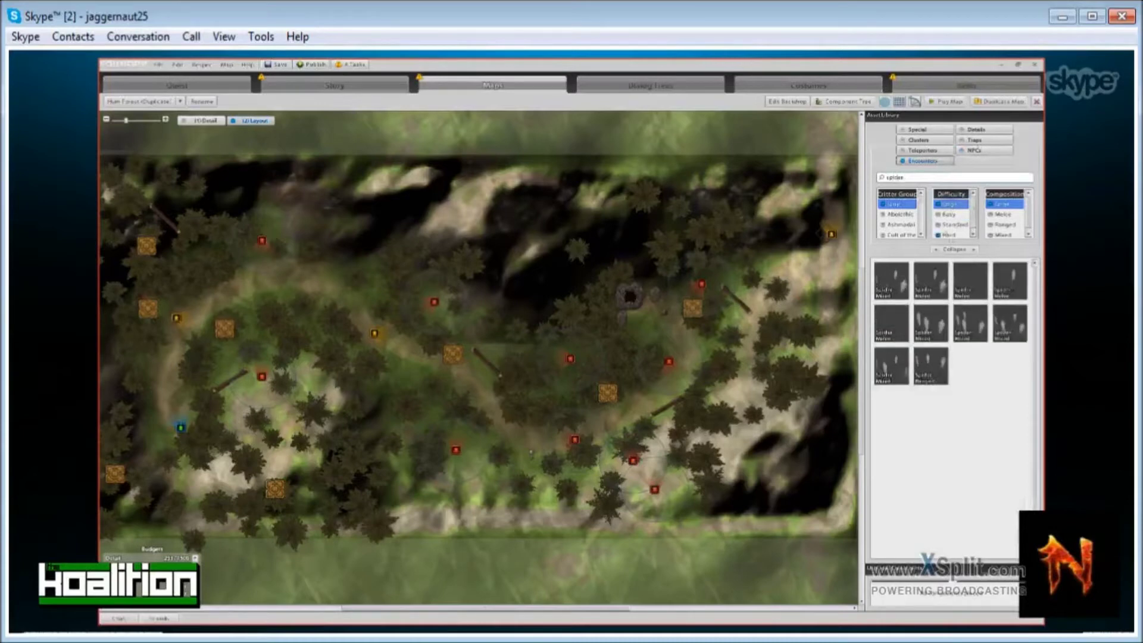
left_click(950, 233)
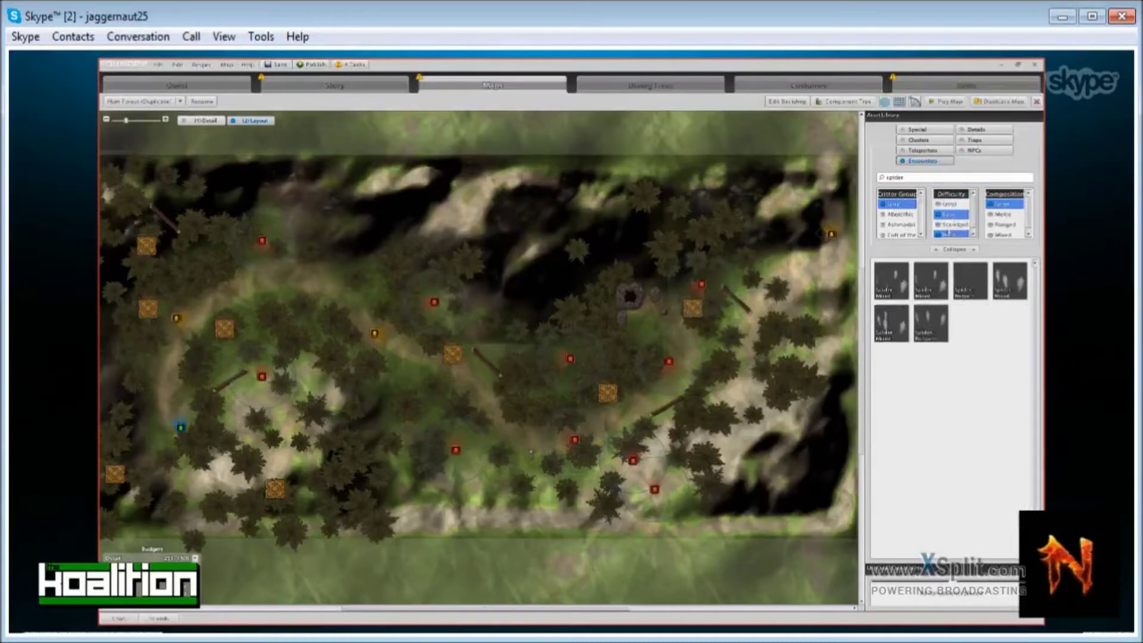
left_click(948, 214)
mouse_move(965, 282)
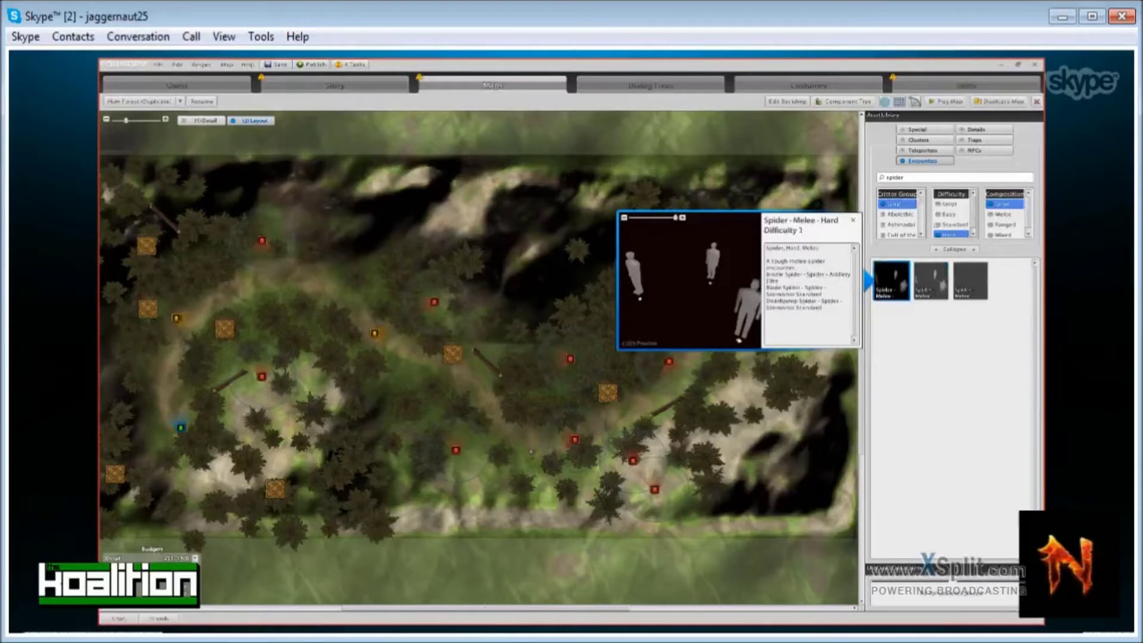
Try the Standard difficulty with Melee and Ranged compositions, and settle on Mixed composition at any difficulty.
left_click(952, 225, "ctrl")
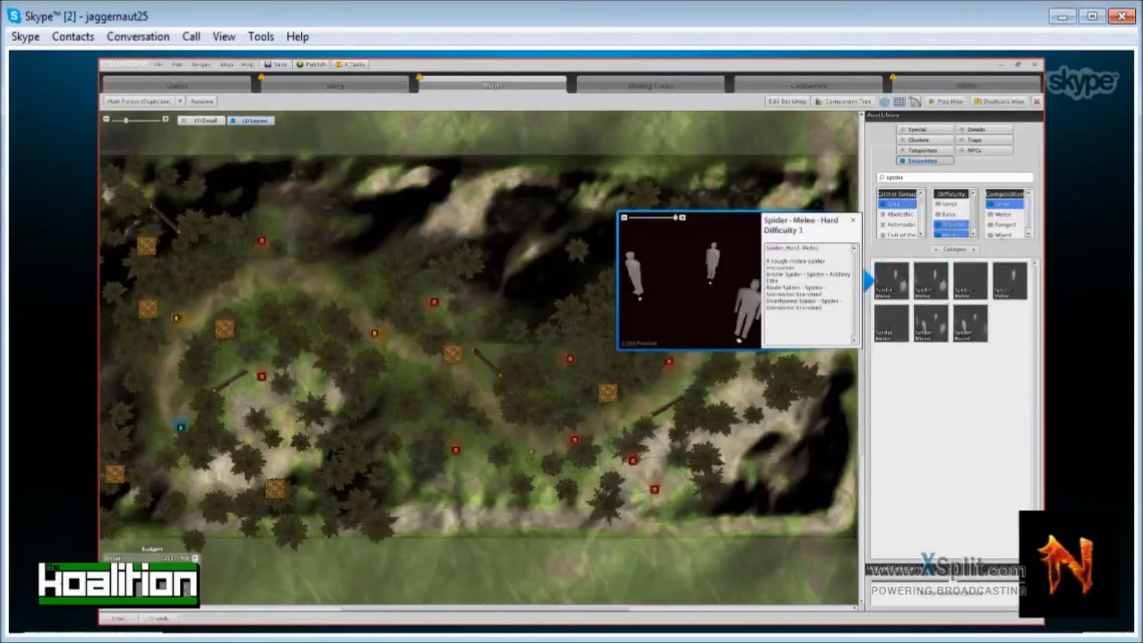
left_click(1006, 215)
left_click(1009, 225)
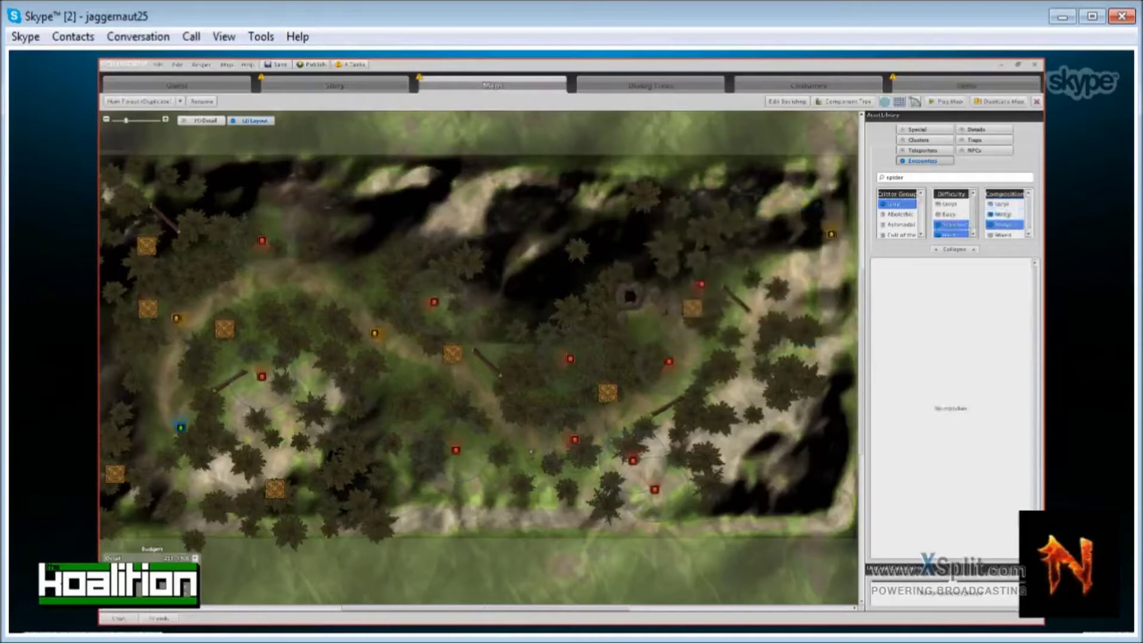
left_click(955, 227)
left_click(1007, 234)
left_click(1006, 226)
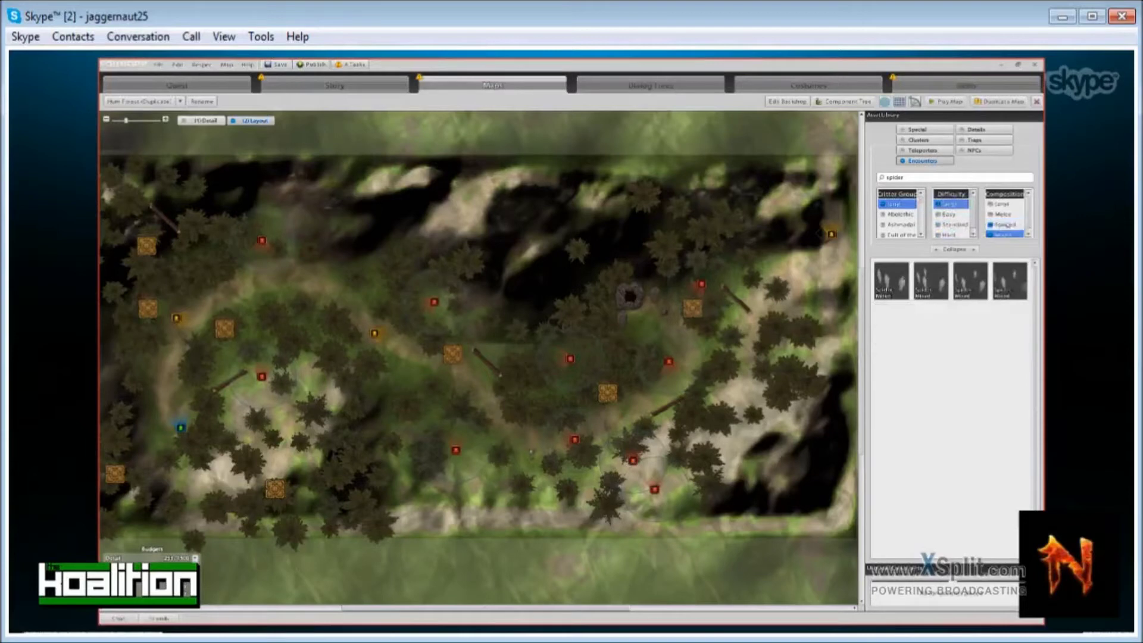
Preview Spider - Mixed - Standard Difficulty and Spider - Mixed - Easy Difficulty 2, checking the Hard difficulty filter in between.
left_click(969, 288)
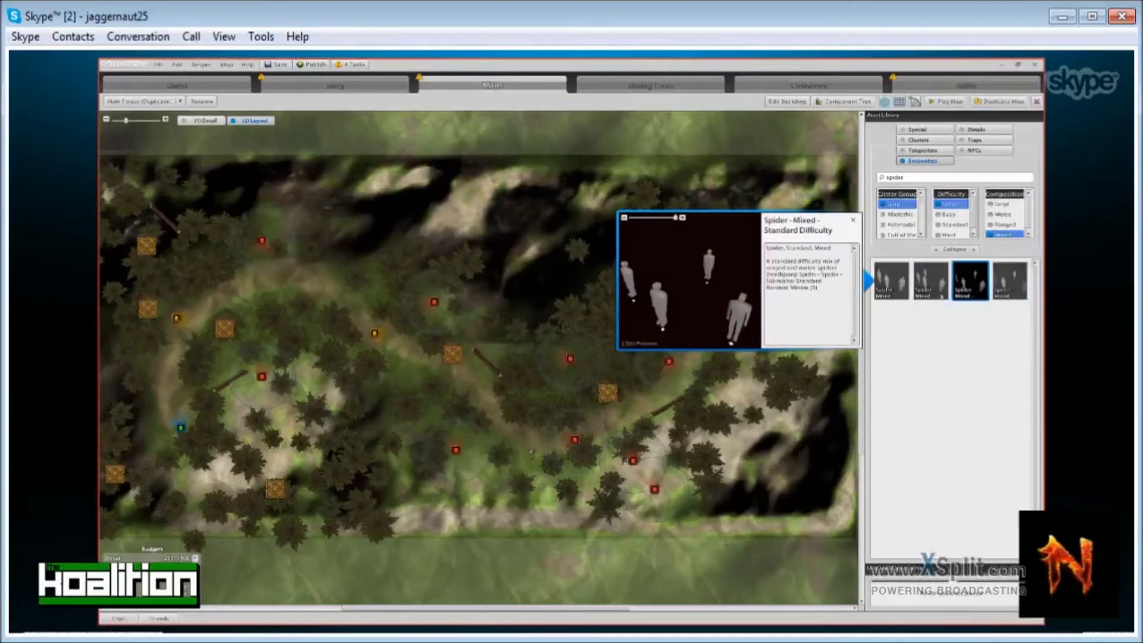
left_click(932, 285)
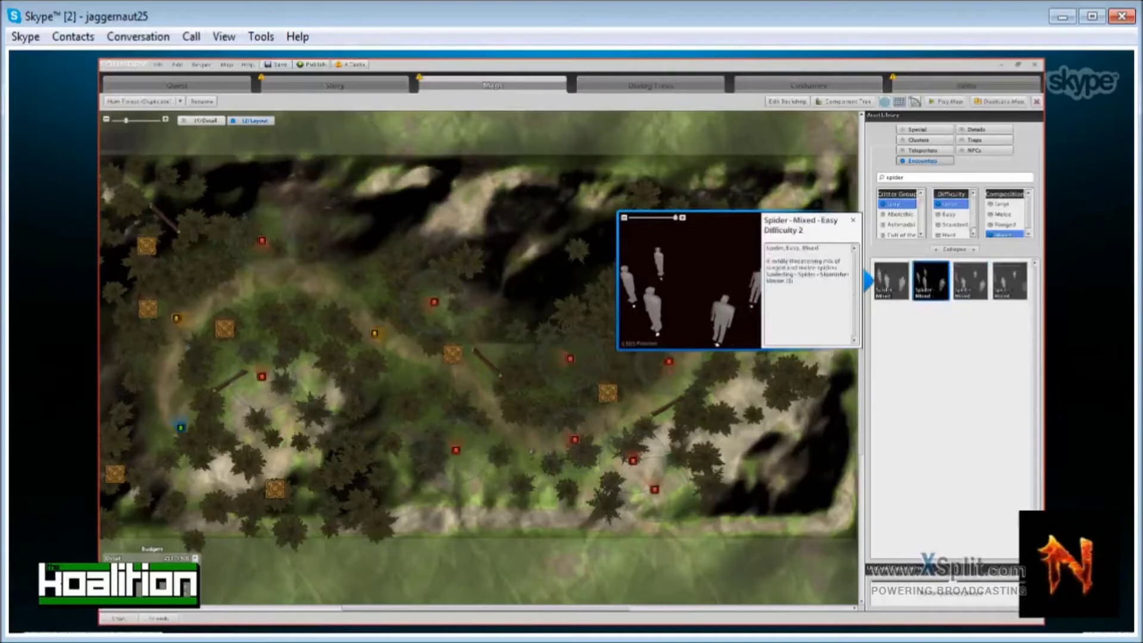
left_click(949, 235)
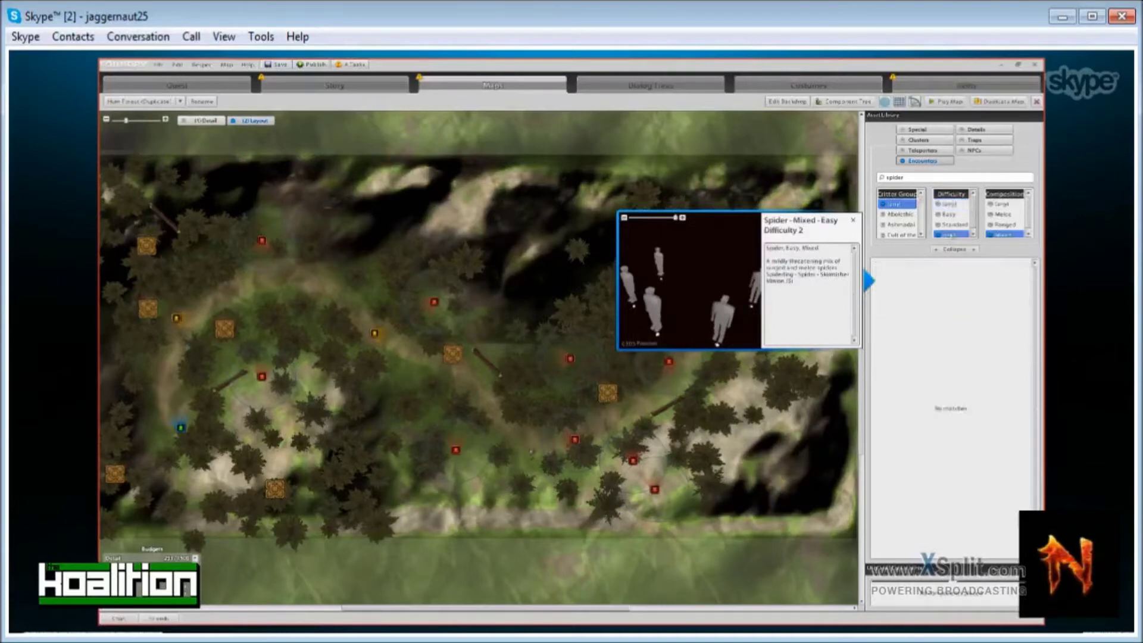
left_click(950, 205)
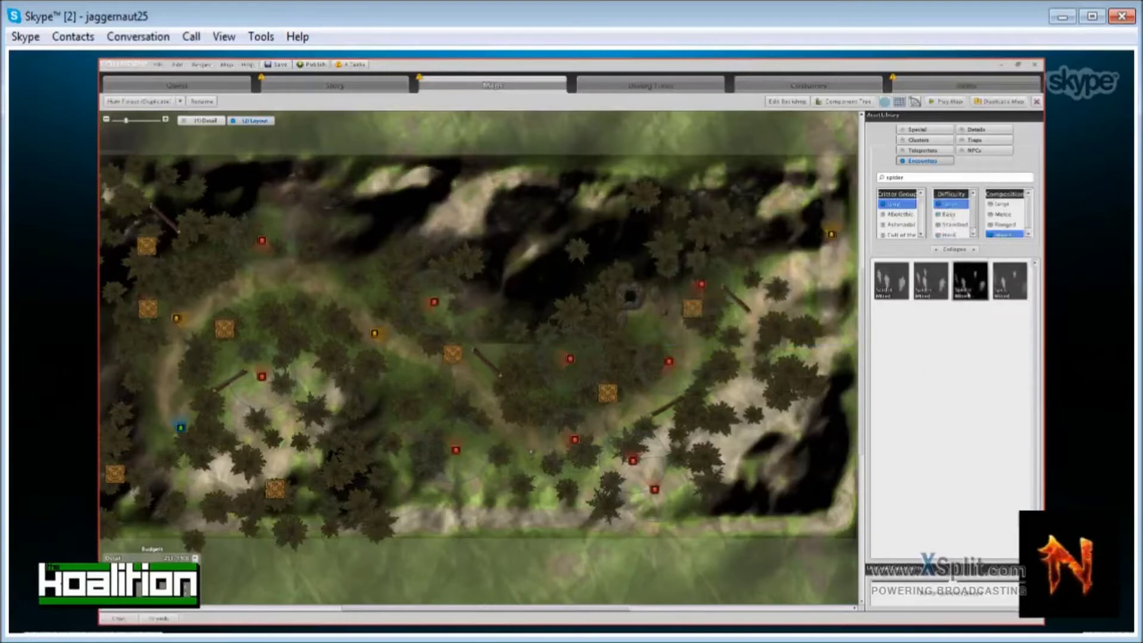
left_click(948, 232)
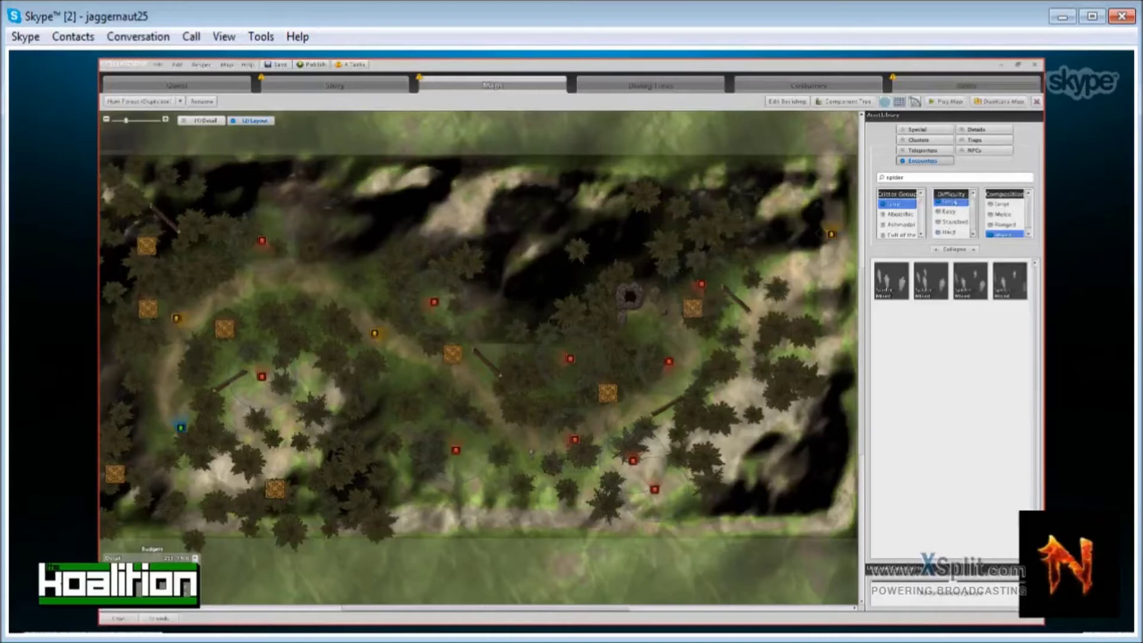
left_click(933, 286)
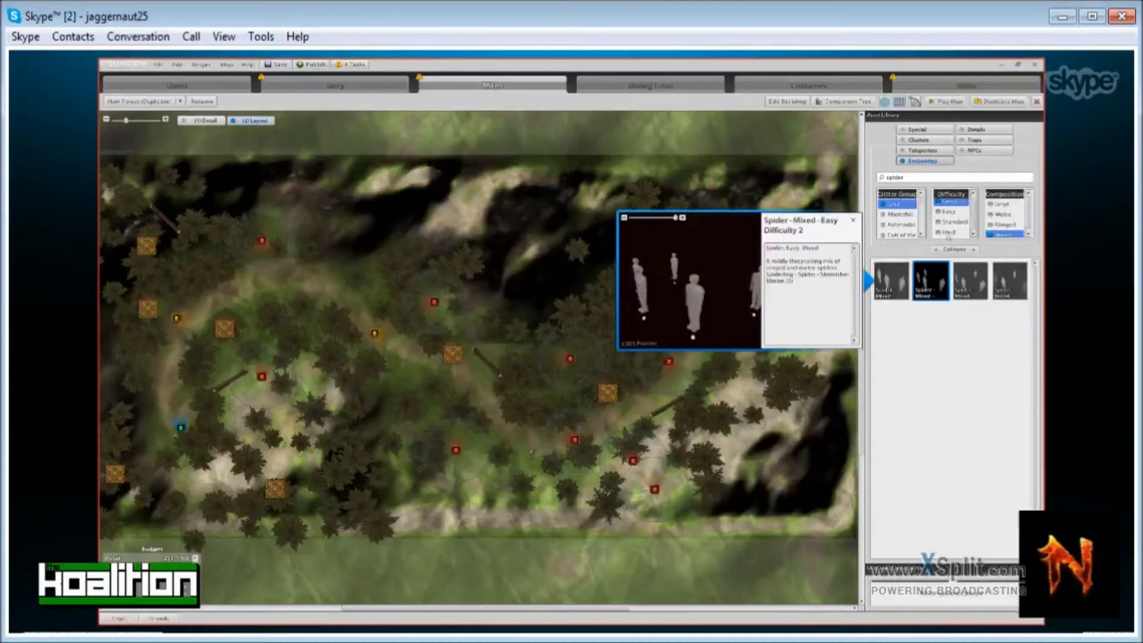
Look through the critter groups and limit the mixed spider encounters to Easy difficulty.
scroll(921, 211, "down", 5)
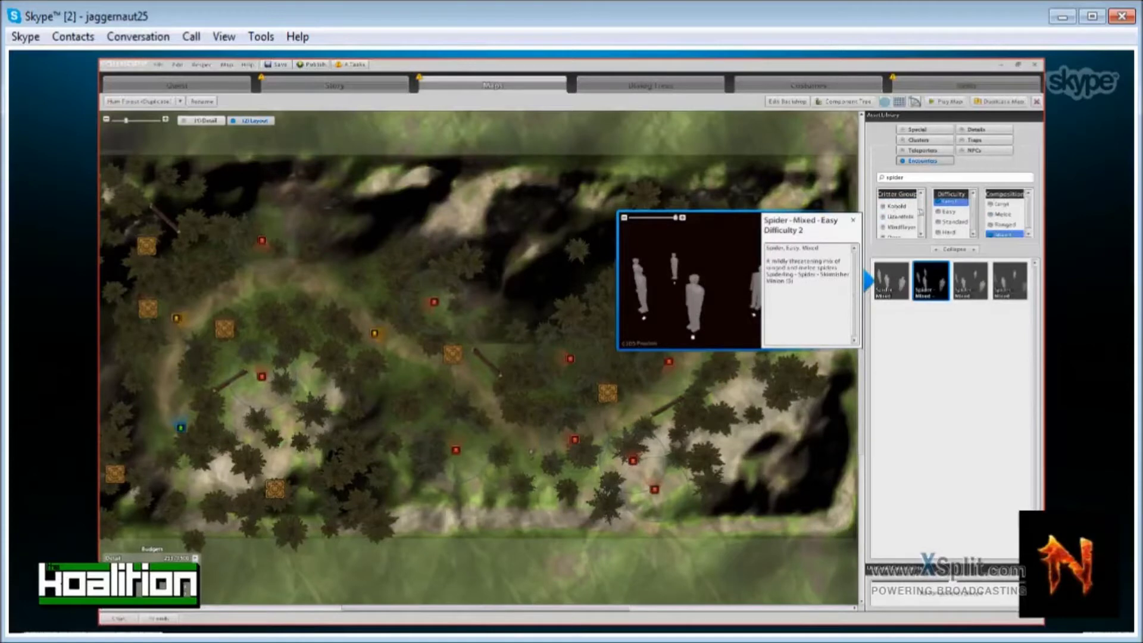
left_click(906, 227)
left_click(883, 227)
scroll(920, 213, "up", 5)
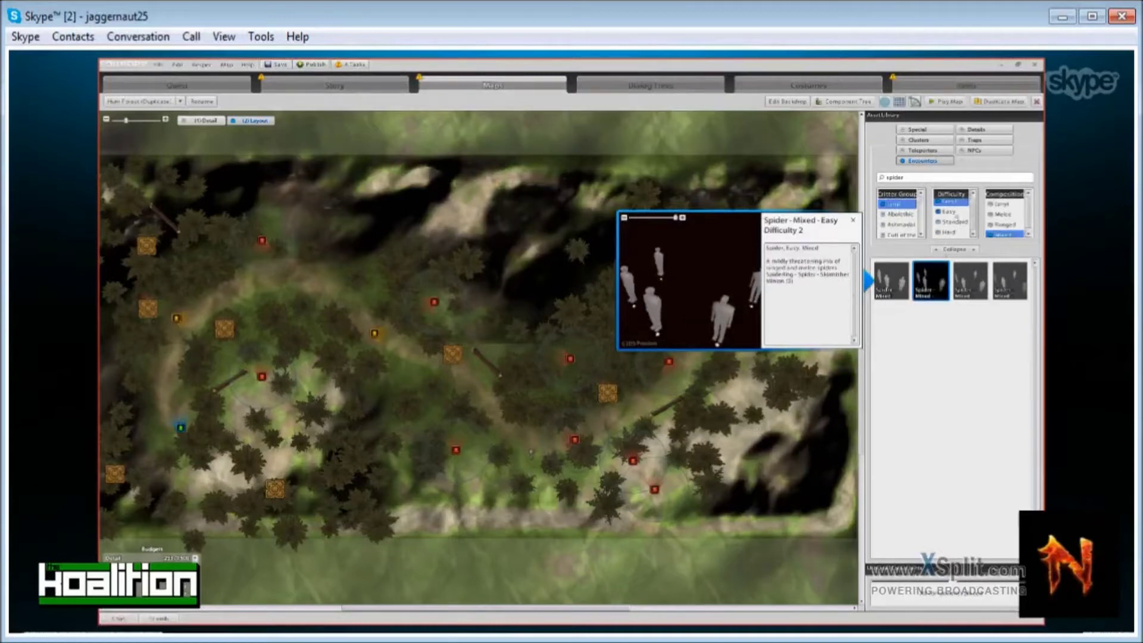
left_click(951, 211)
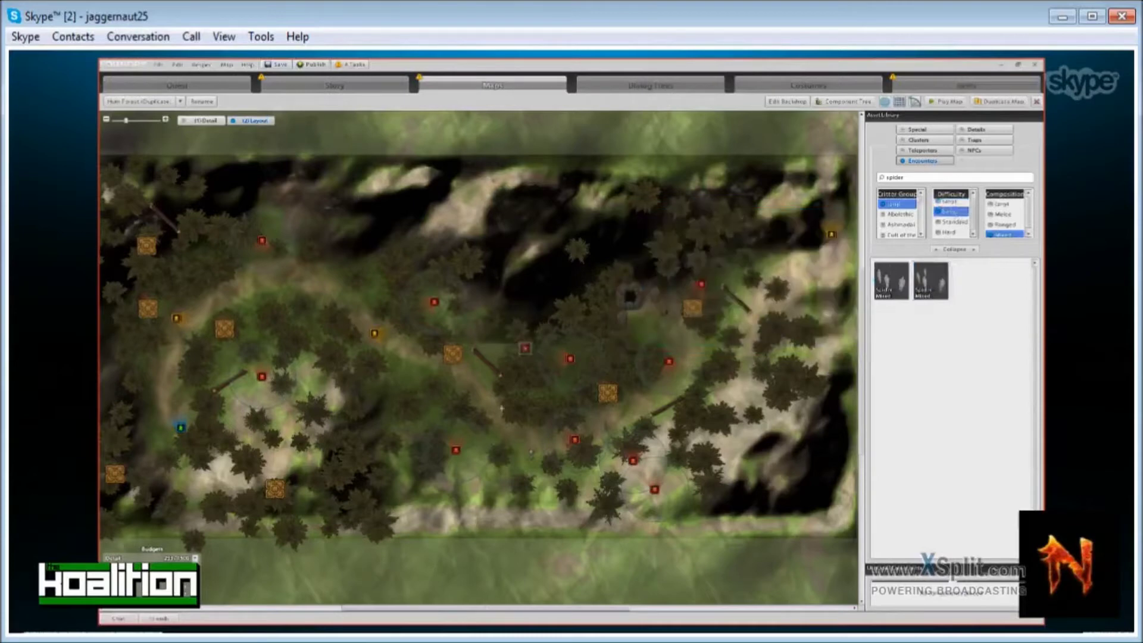
Place the Spider - Mixed - Easy Difficulty 2 encounter on the map and move it south of the path's middle marker.
mouse_move(525, 348)
left_mouse_down()
mouse_move(413, 369)
mouse_move(395, 386)
left_mouse_up()
scroll(405, 401, "up", 1)
scroll(393, 393, "up", 1)
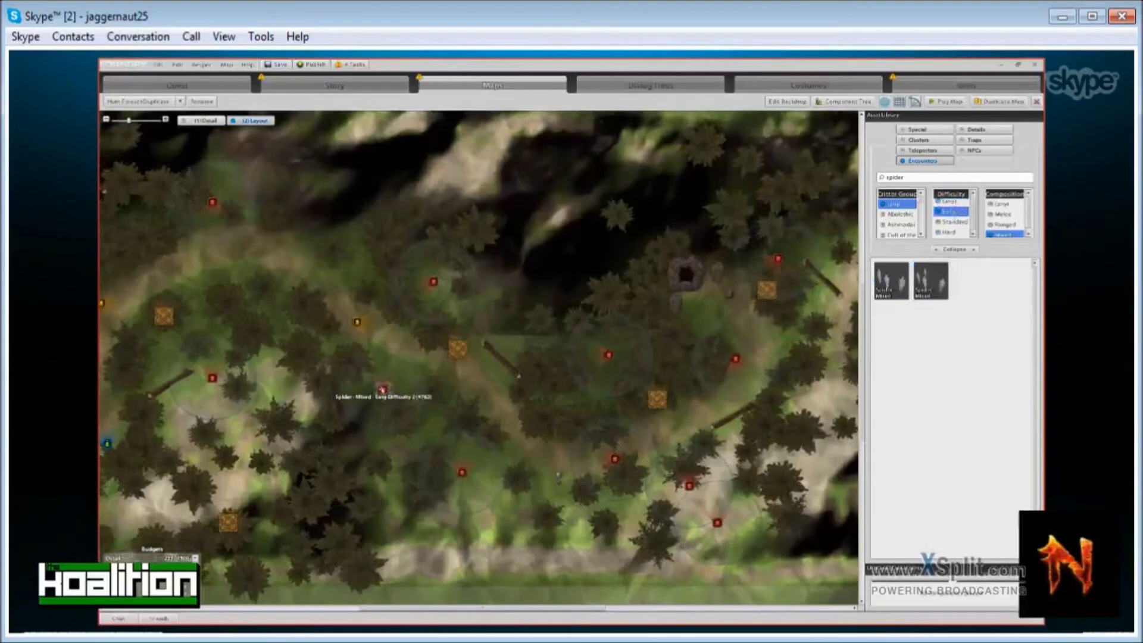
Give the placed spider encounter a name, enter 0 for its Y position, and close its properties.
left_click(383, 389)
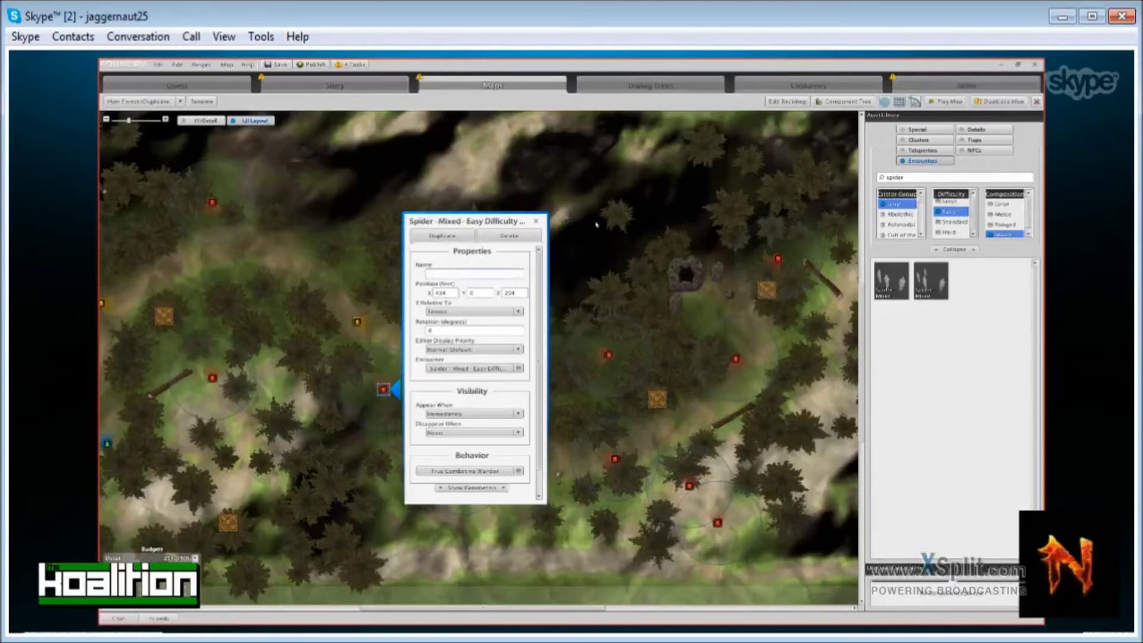
type("Spider")
type(" Hovel")
double_click(472, 293)
type("0")
left_click(536, 221)
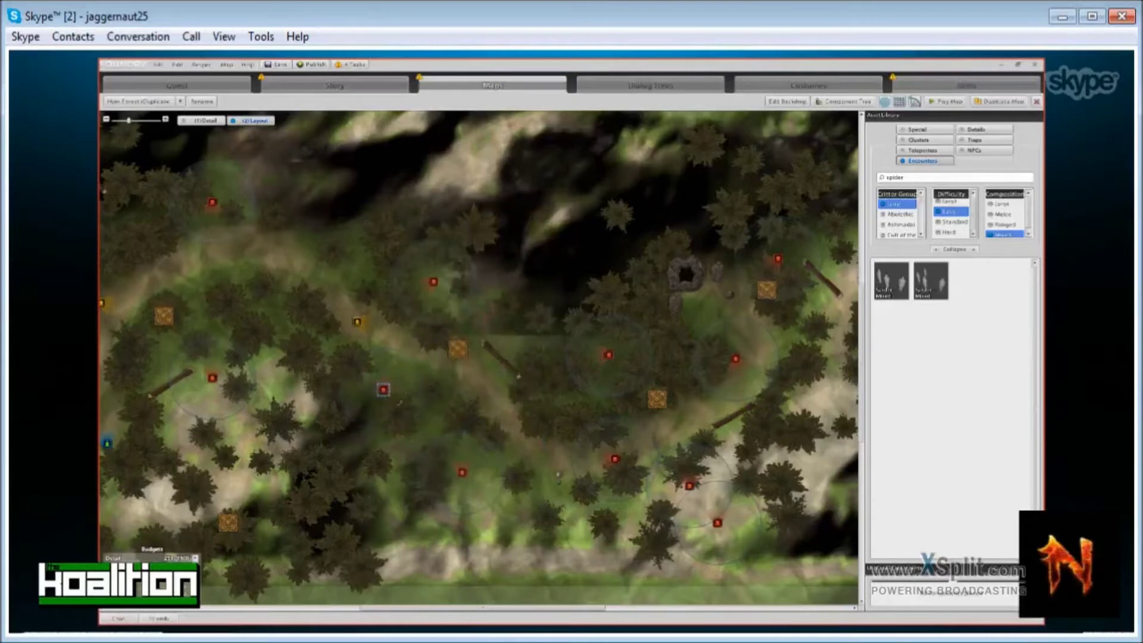
Reopen the placed spider encounter's properties, view the choices for its Encounter setting, and cancel without choosing another.
left_click(406, 392)
double_click(383, 388)
scroll(472, 349, "down", 1)
left_click(471, 344)
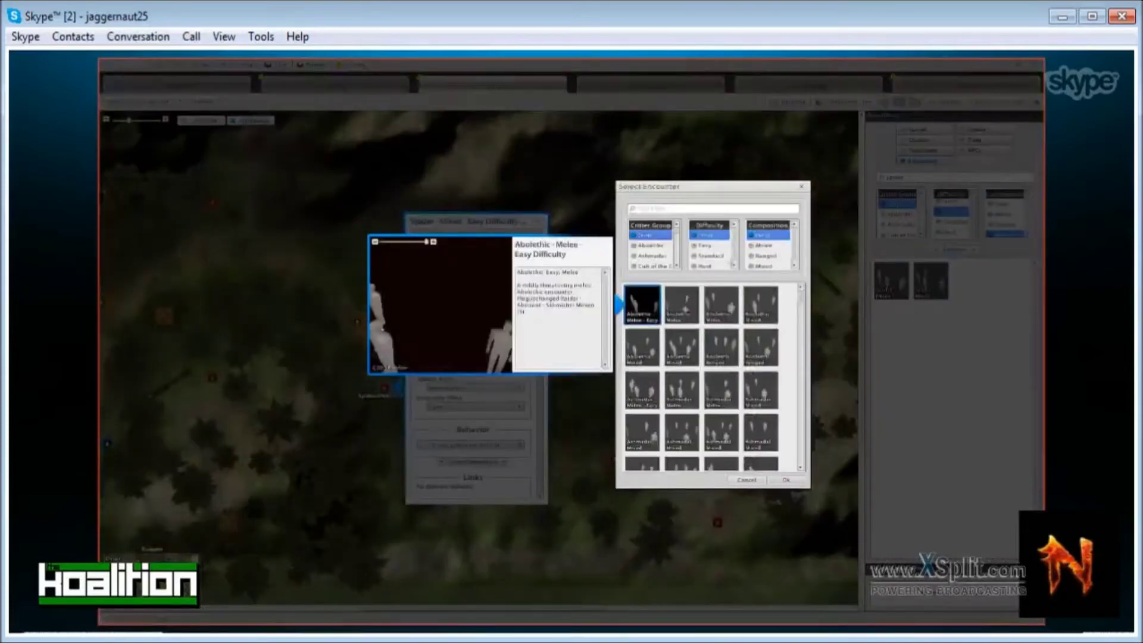
left_click(802, 187)
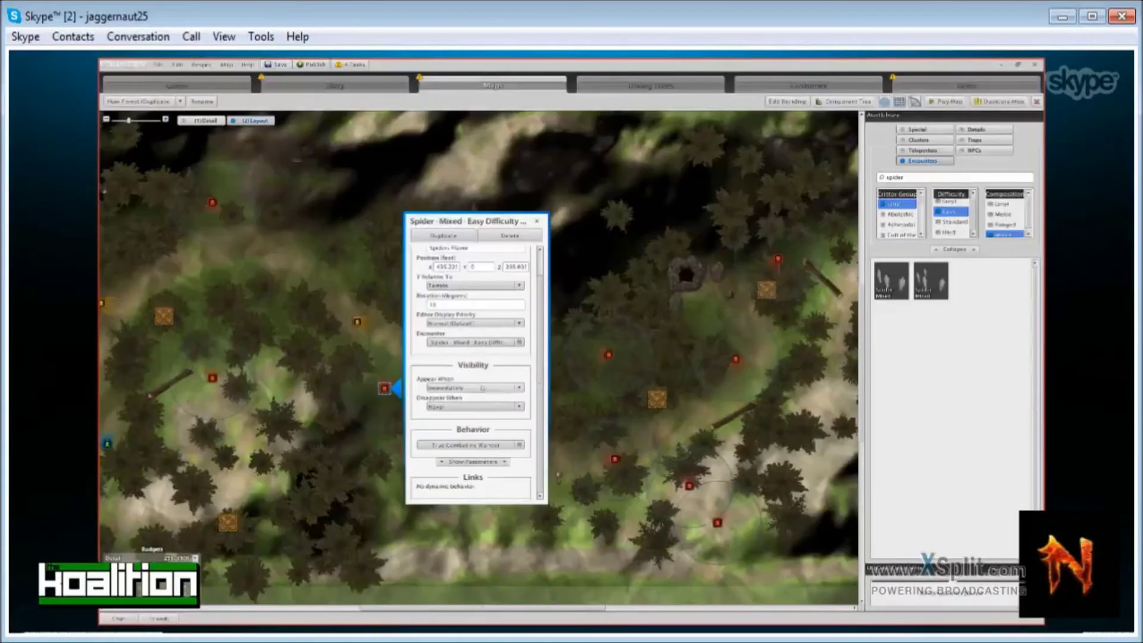
Set the spider encounter's Appear When condition to Objective Complete and close its properties.
left_click(481, 388)
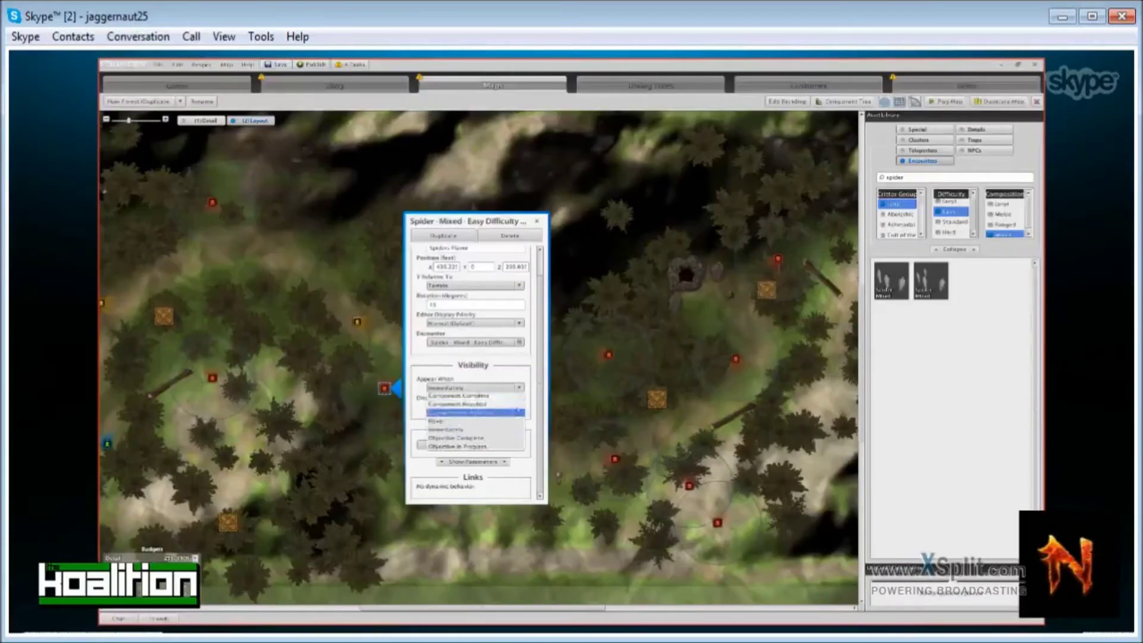
left_click(484, 437)
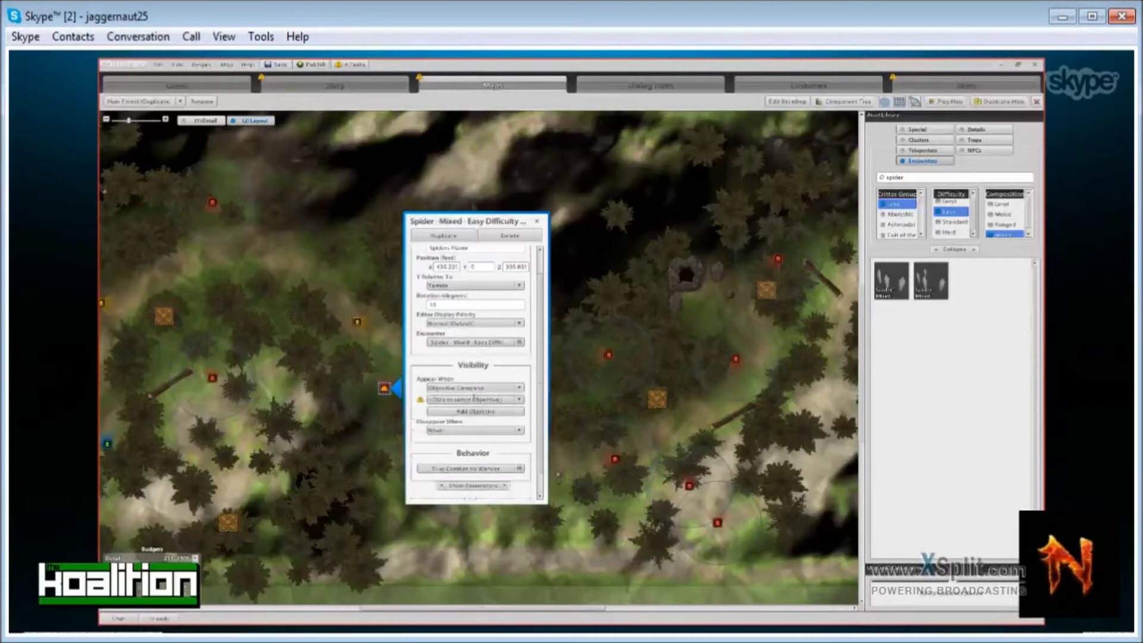
left_click(537, 221)
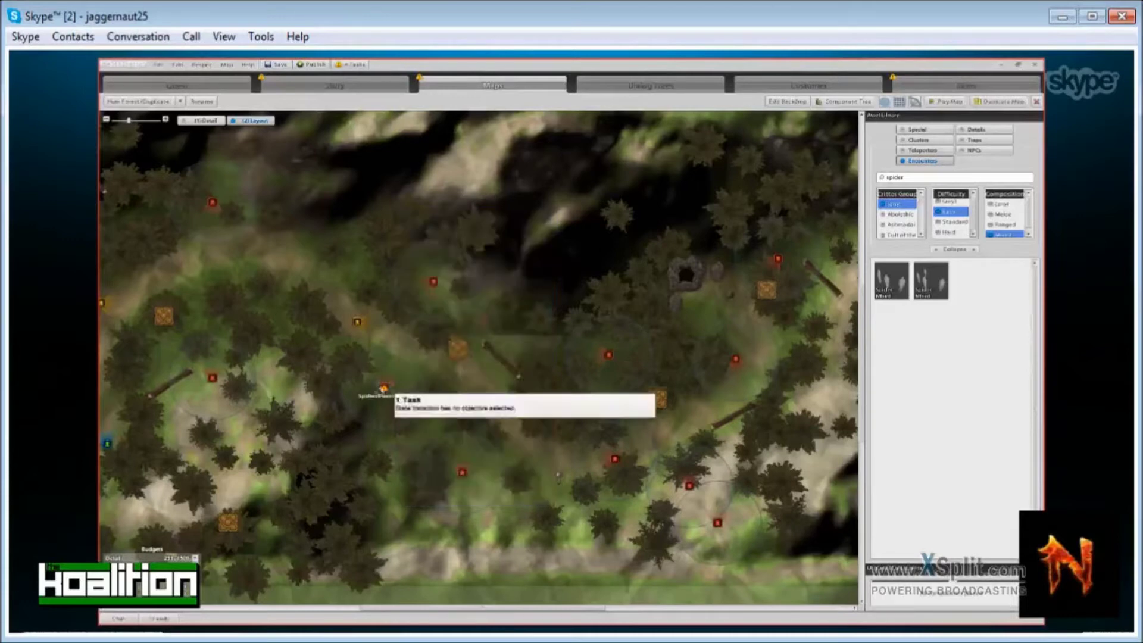
Open the spider encounter's behavior choices and read the description of each one, from Animate to Wander then Combat.
left_click(384, 388)
scroll(522, 423, "down", 2)
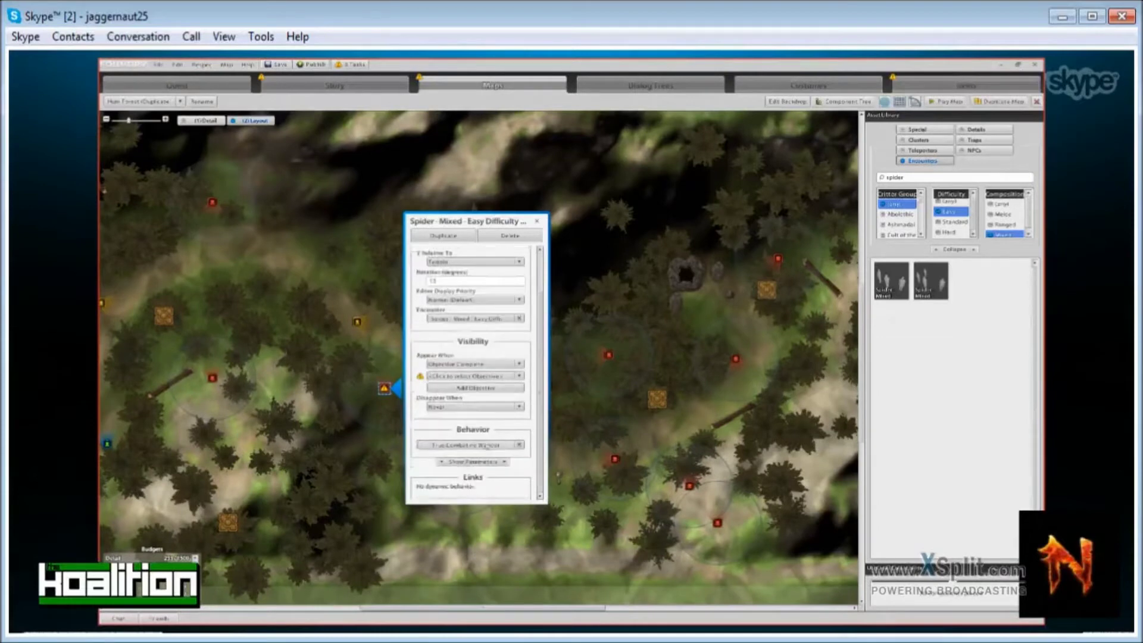
left_click(489, 446)
left_click(650, 241)
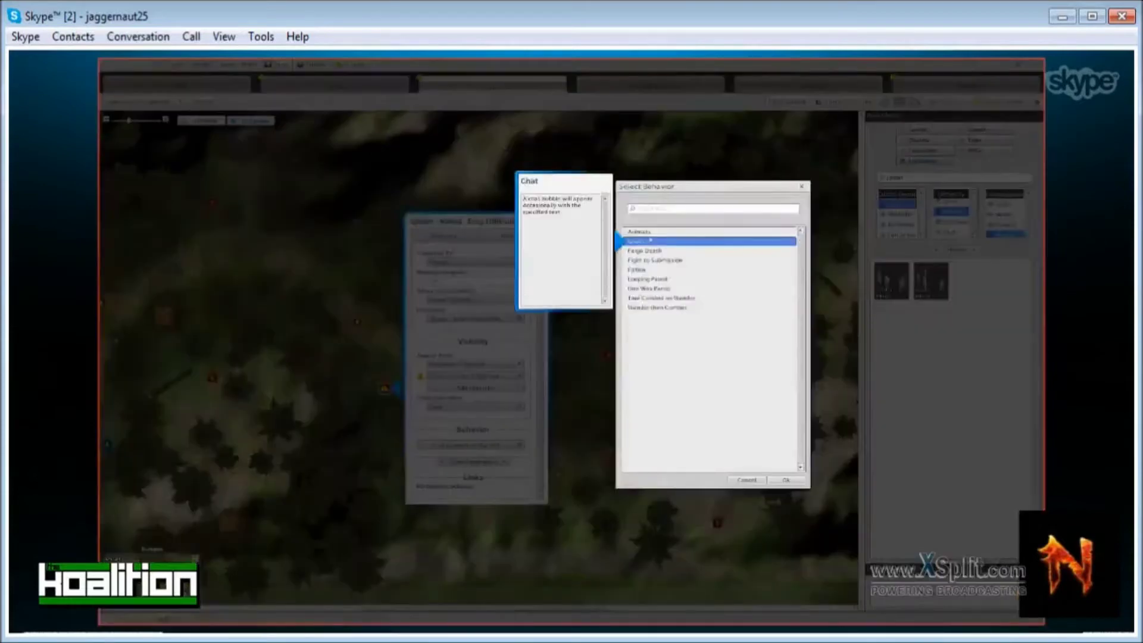
left_click(649, 233)
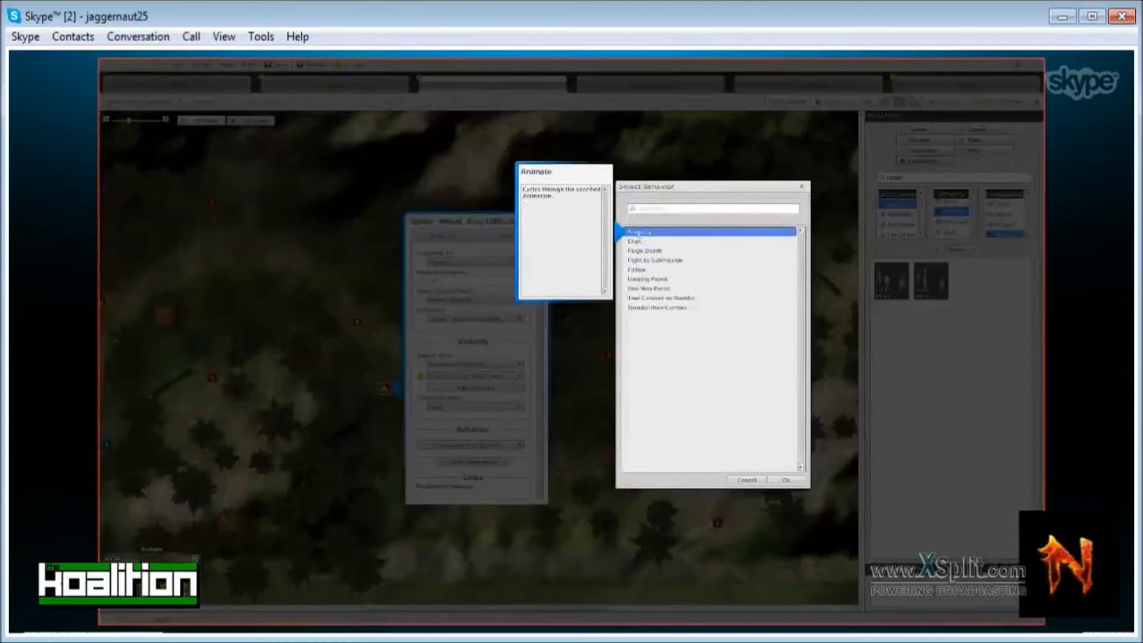
left_click(649, 241)
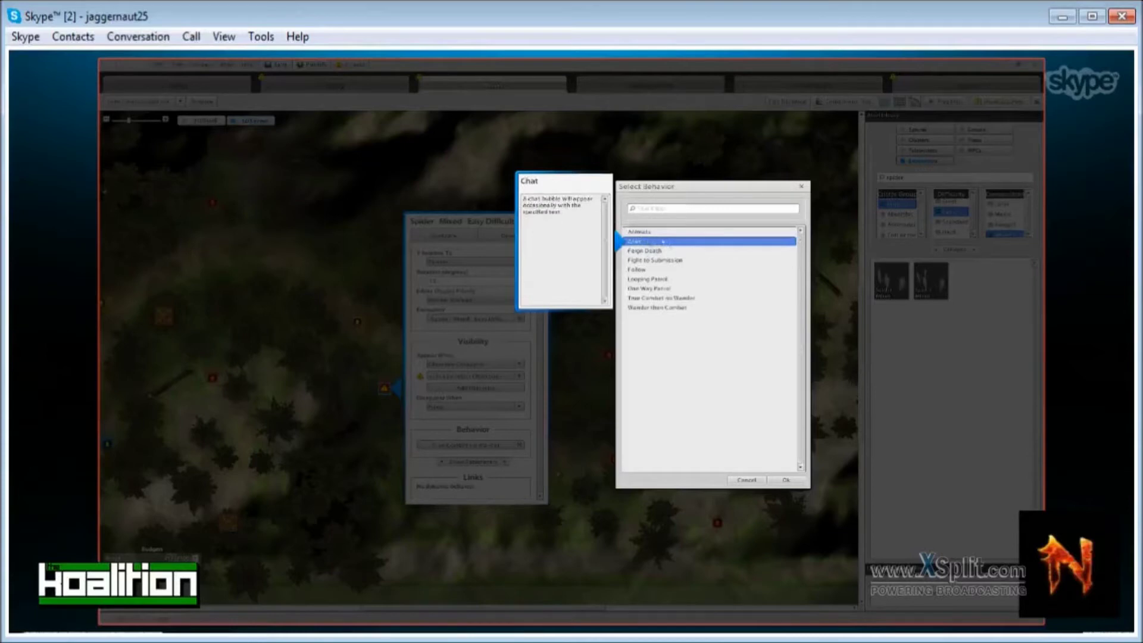
left_click(661, 251)
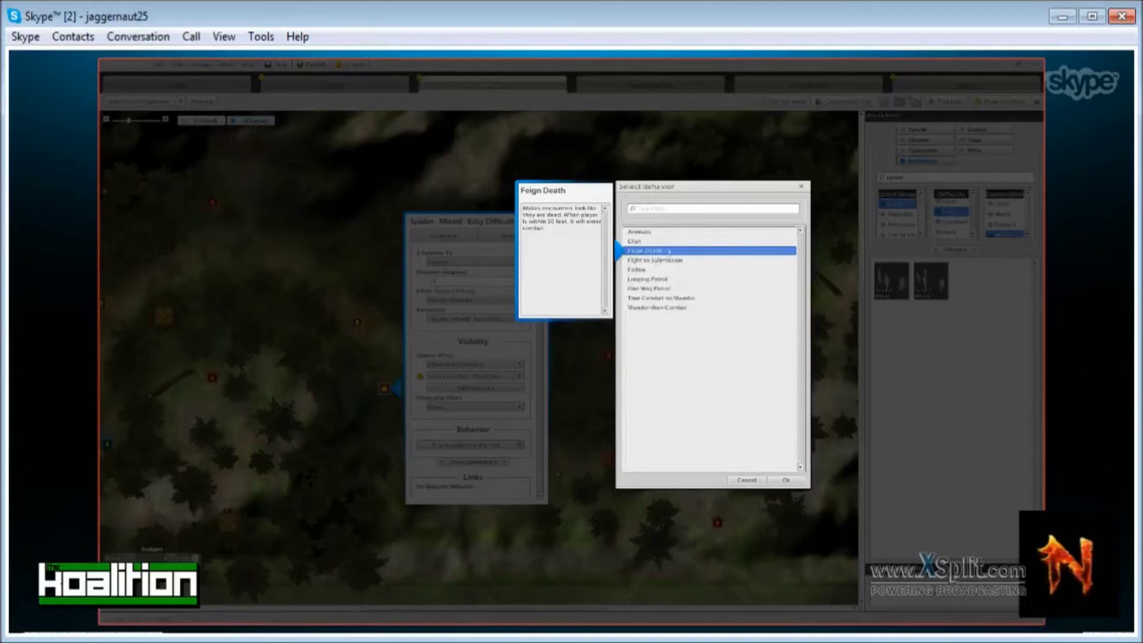
left_click(679, 260)
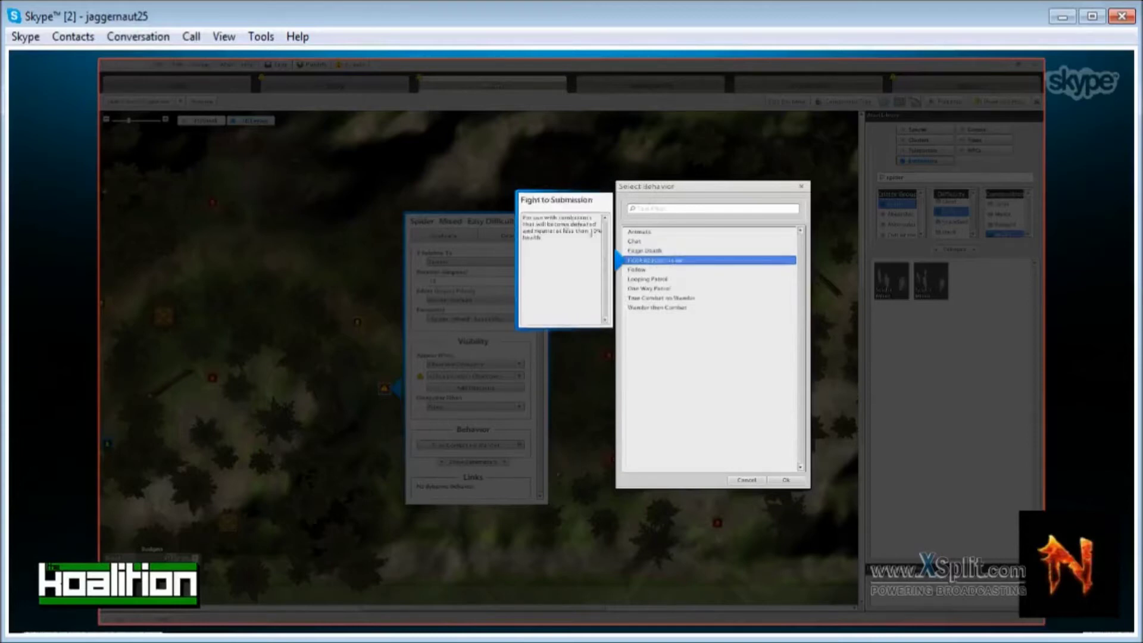
left_click(669, 270)
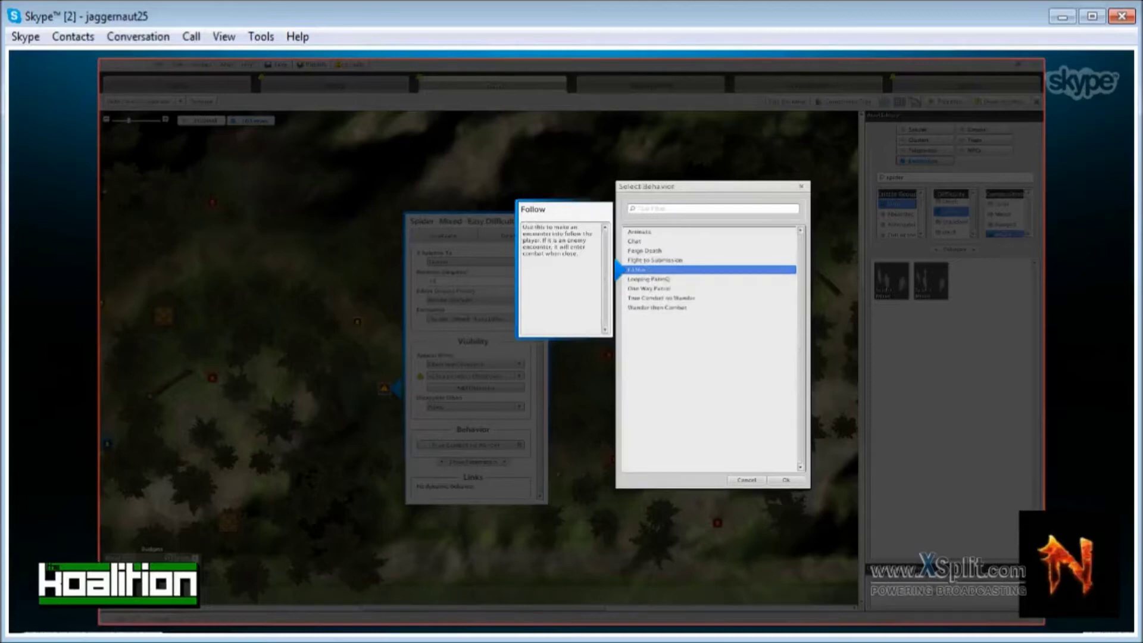
left_click(664, 280)
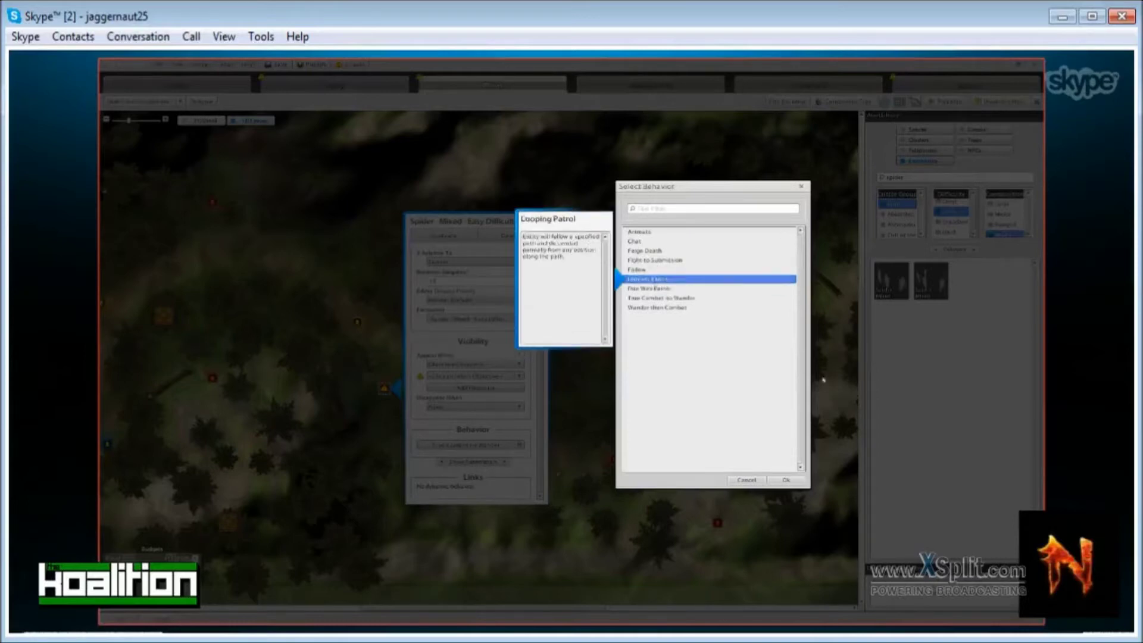
left_click(679, 290)
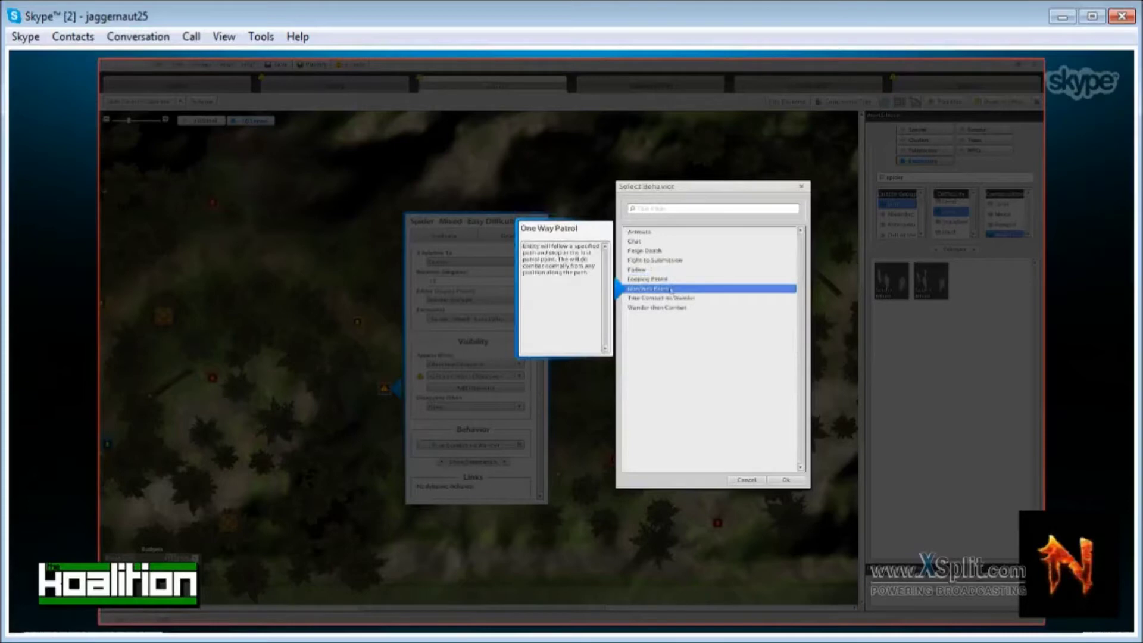
left_click(688, 298)
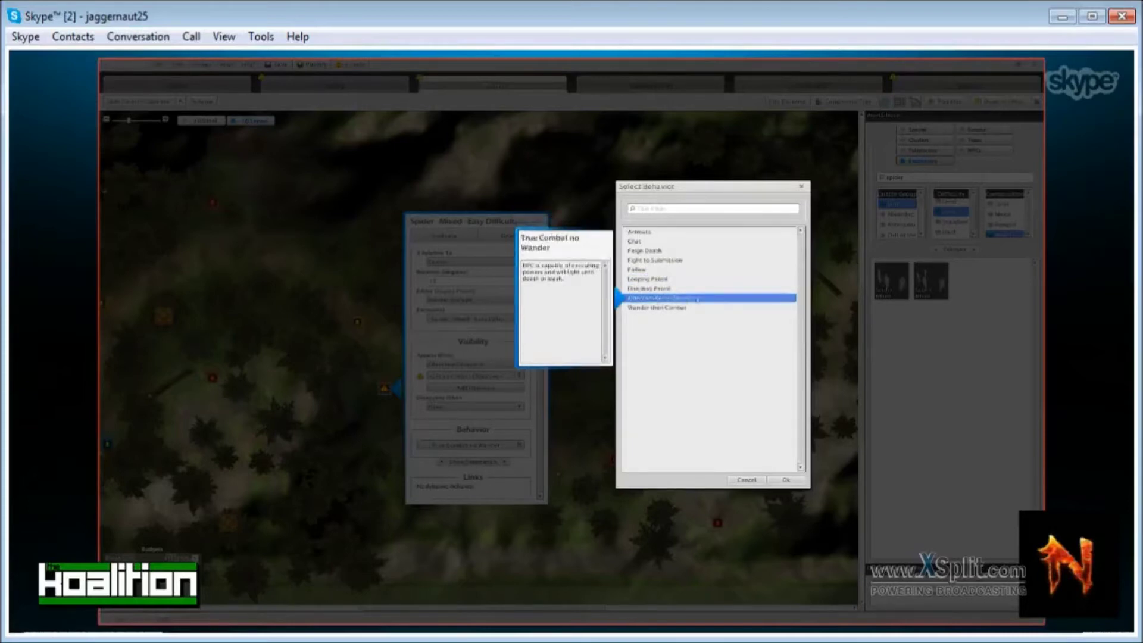
left_click(677, 308)
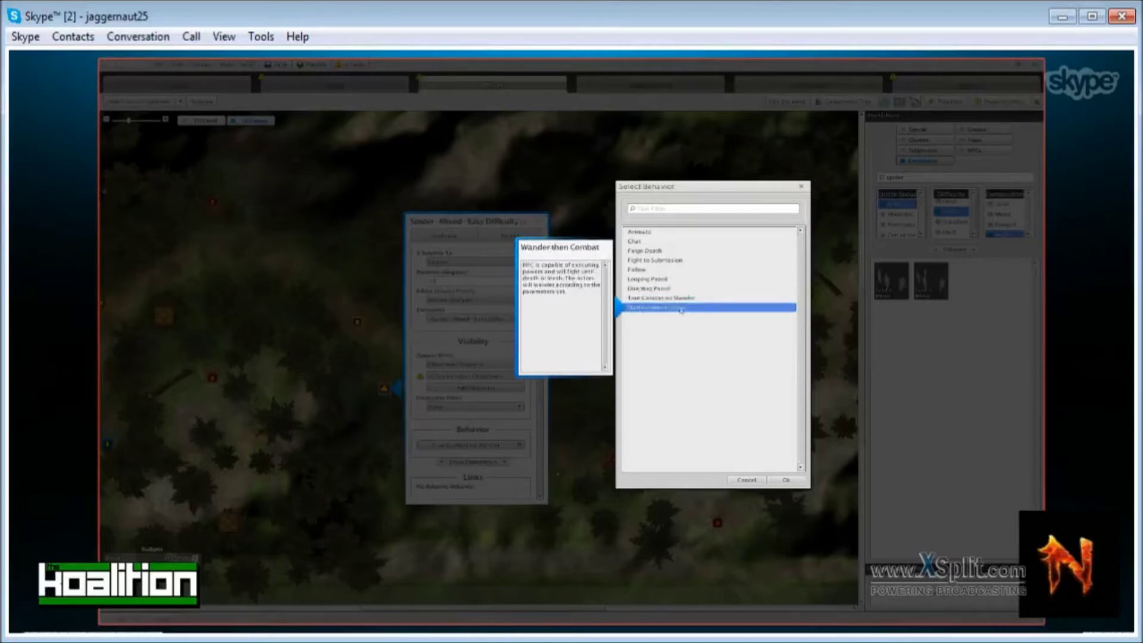
Set the spider encounter's behavior to One Way Patrol and add a patrol point north of the path's yellow marker.
left_click(656, 289)
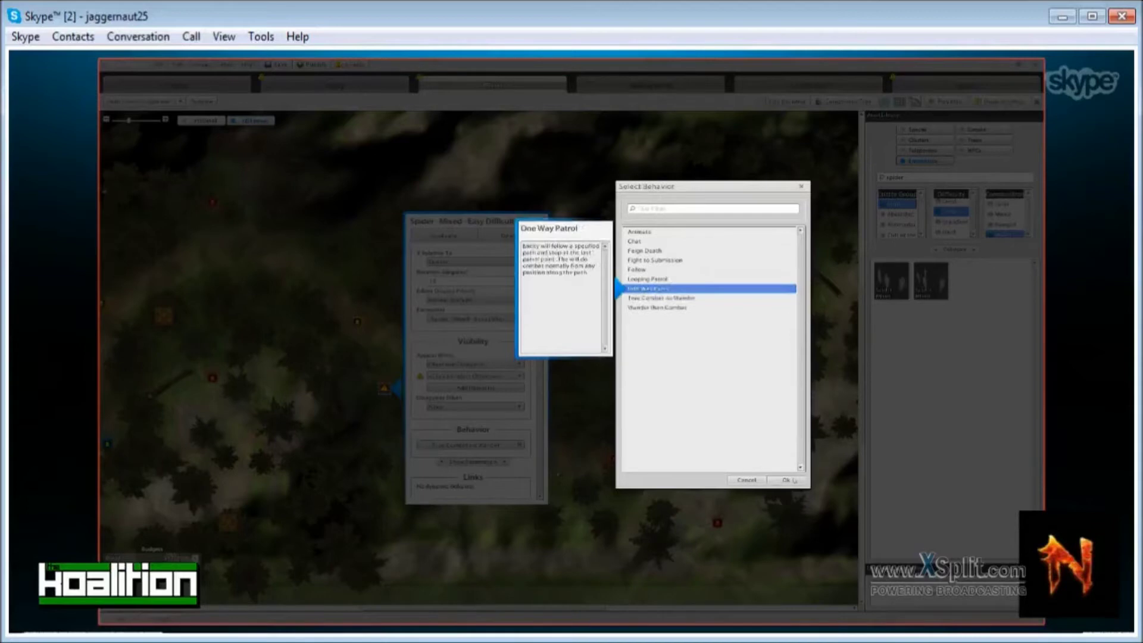
left_click(788, 480)
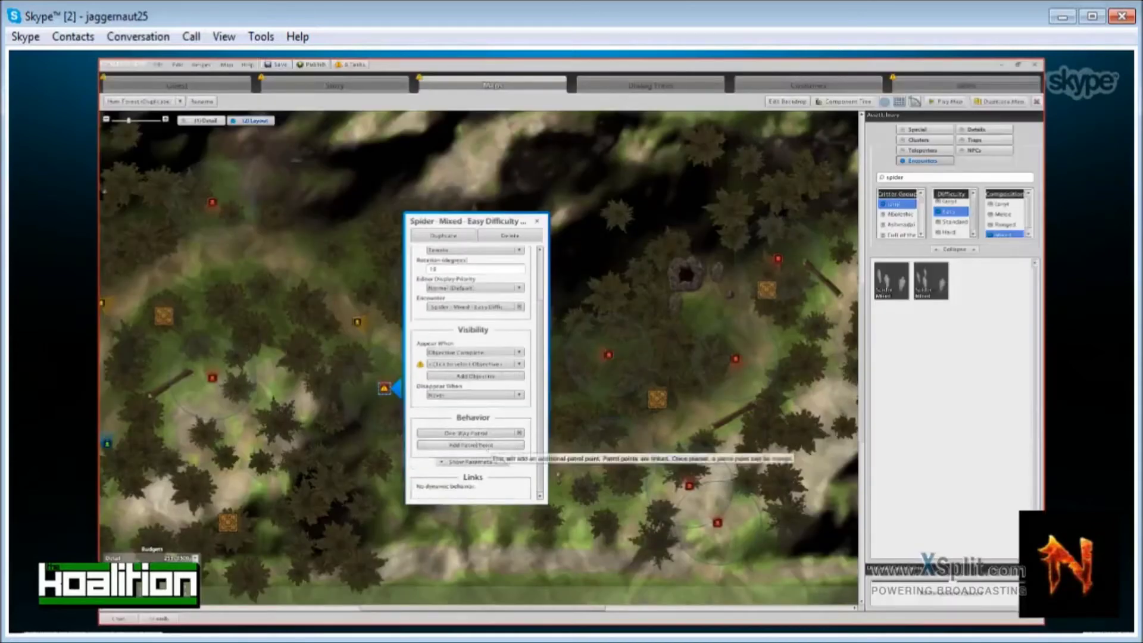
left_click(471, 445)
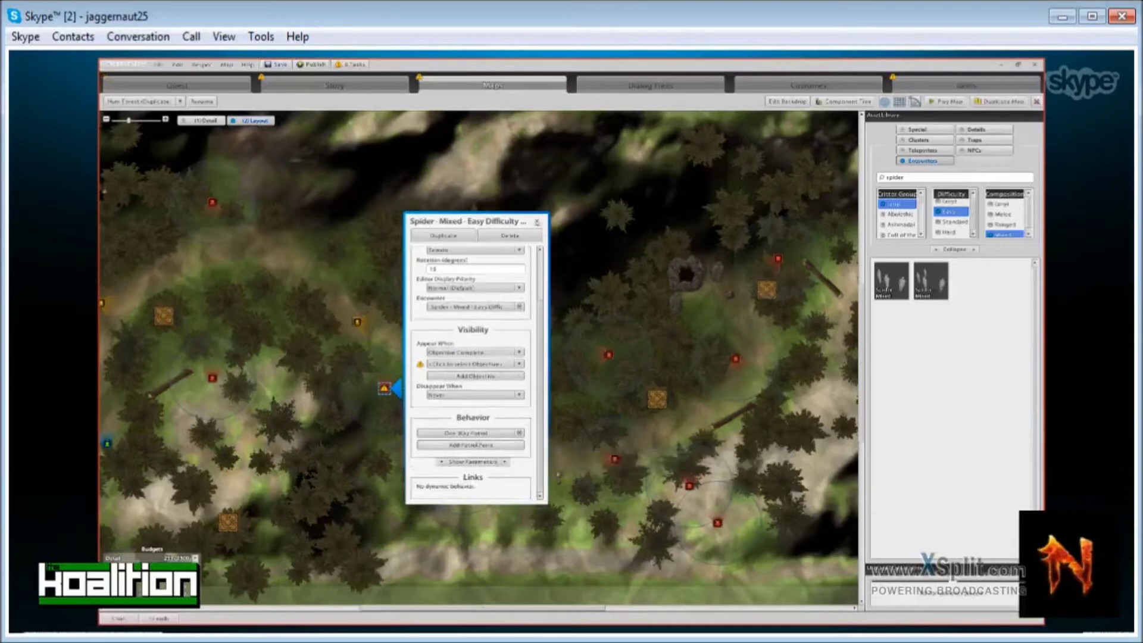
left_click(537, 223)
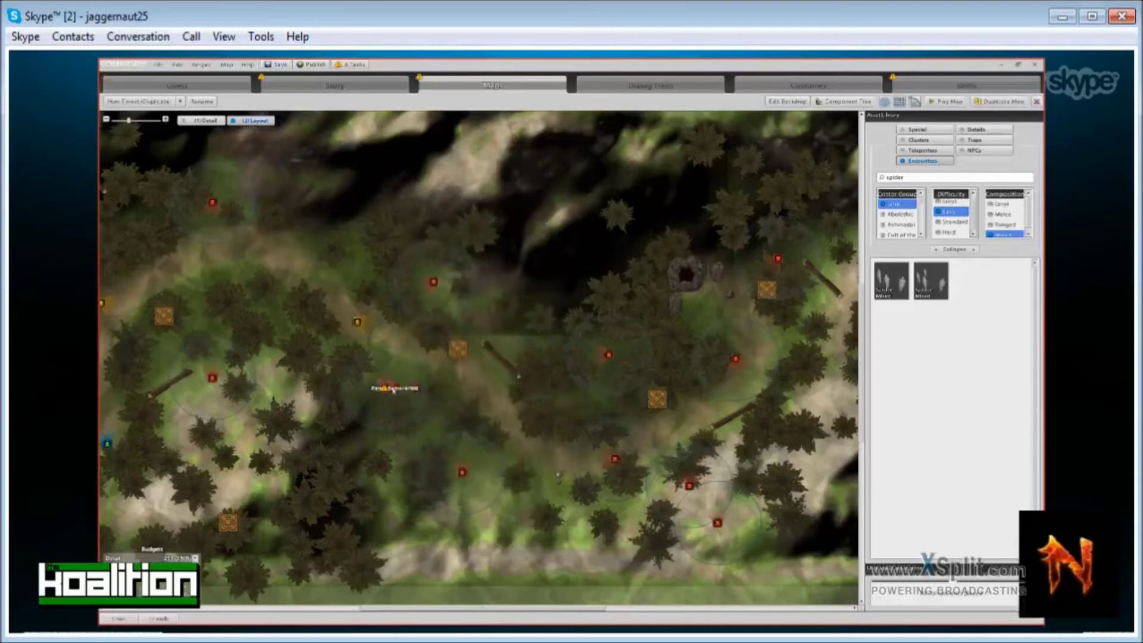
left_click_drag(387, 389, 366, 267)
Set the spider encounter's Appear When condition to Immediately and close its properties.
left_click(384, 387)
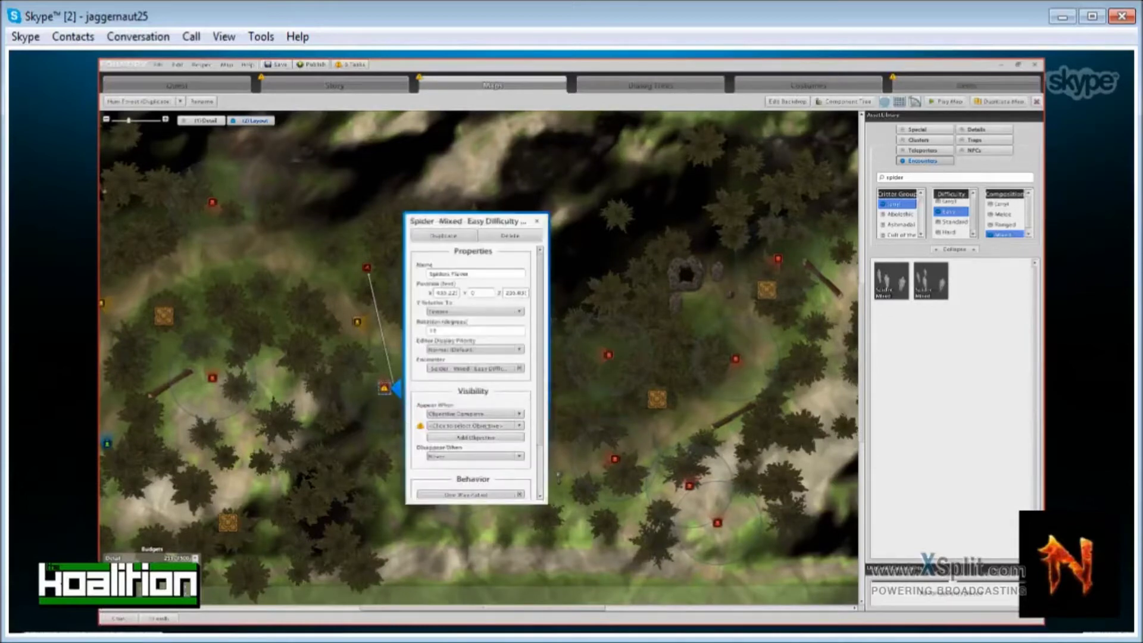
left_click(481, 413)
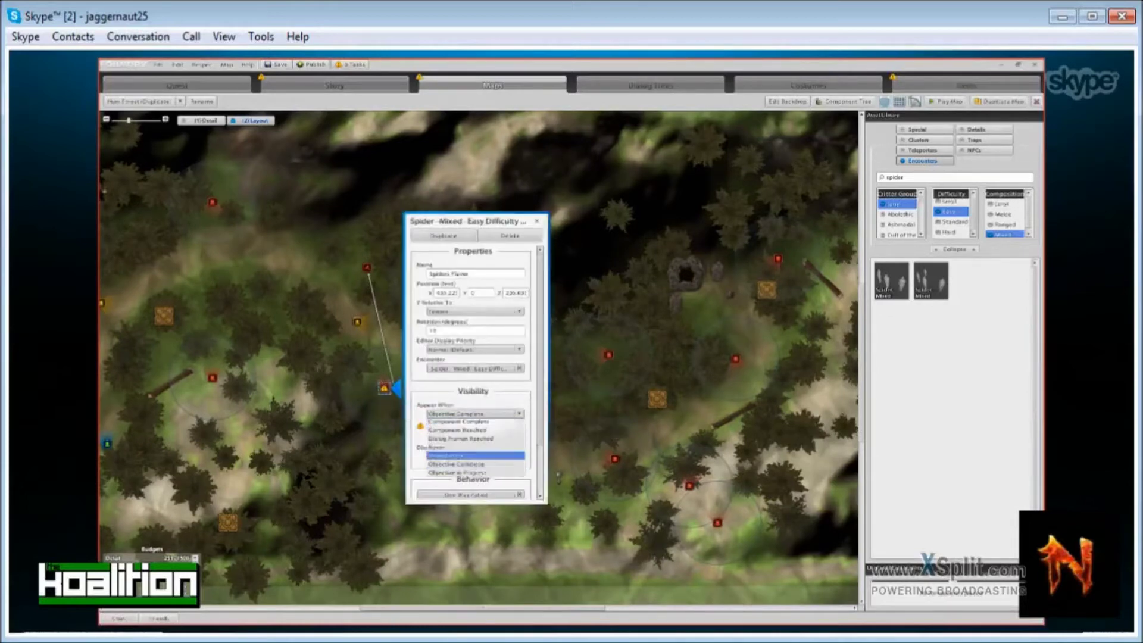
scroll(476, 461, "up", 1)
left_click(476, 414)
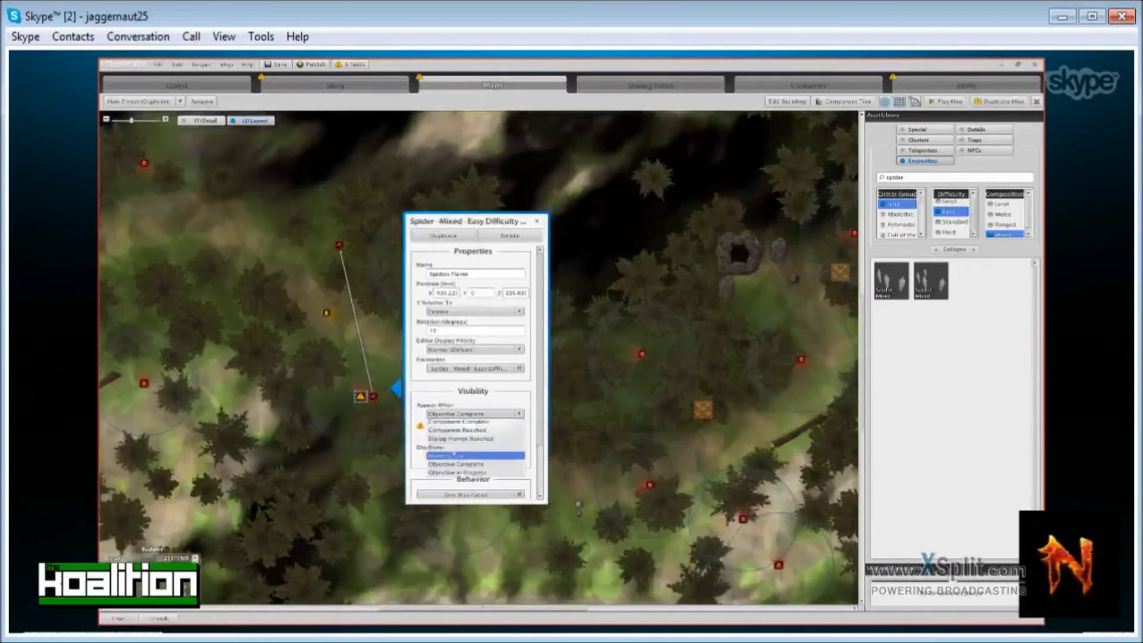
left_click(488, 427)
left_click(513, 221)
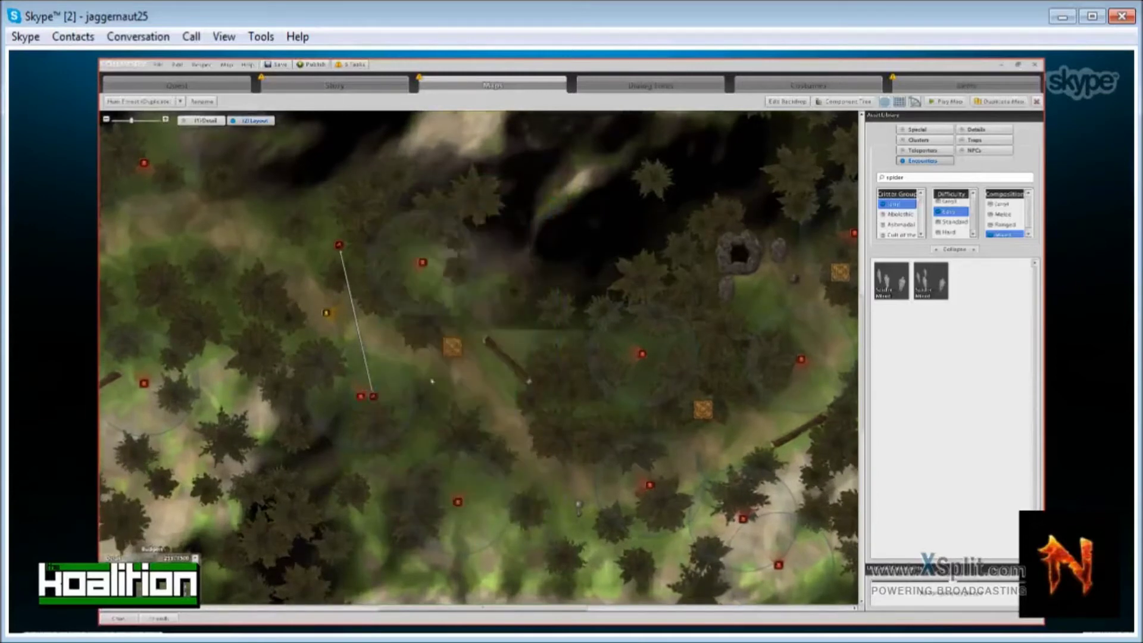
left_click(385, 406)
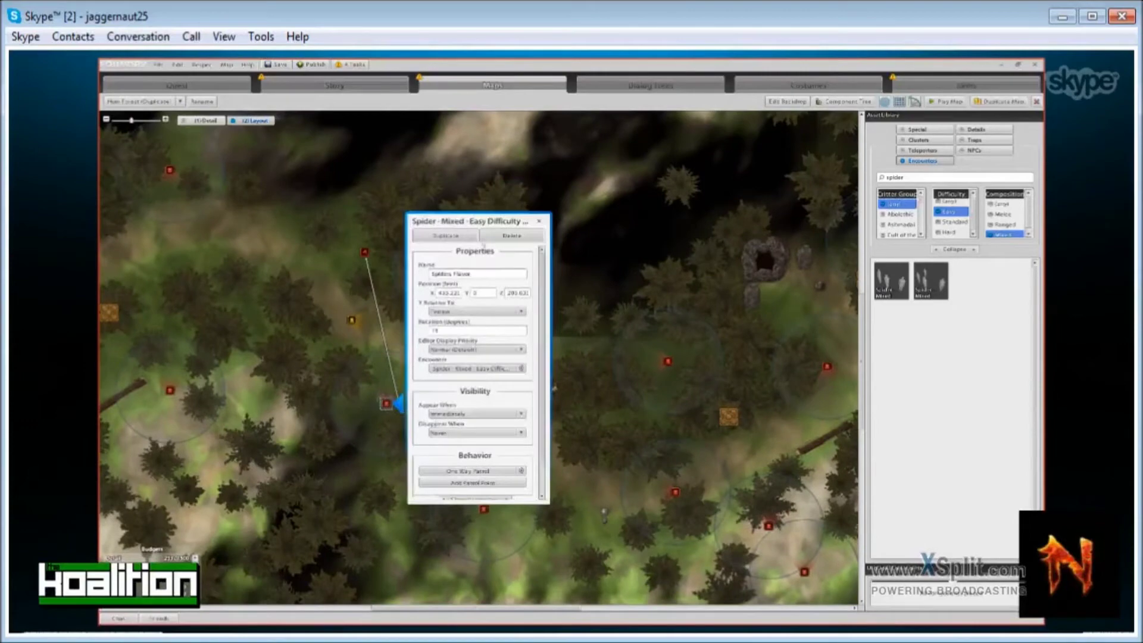
left_click(539, 222)
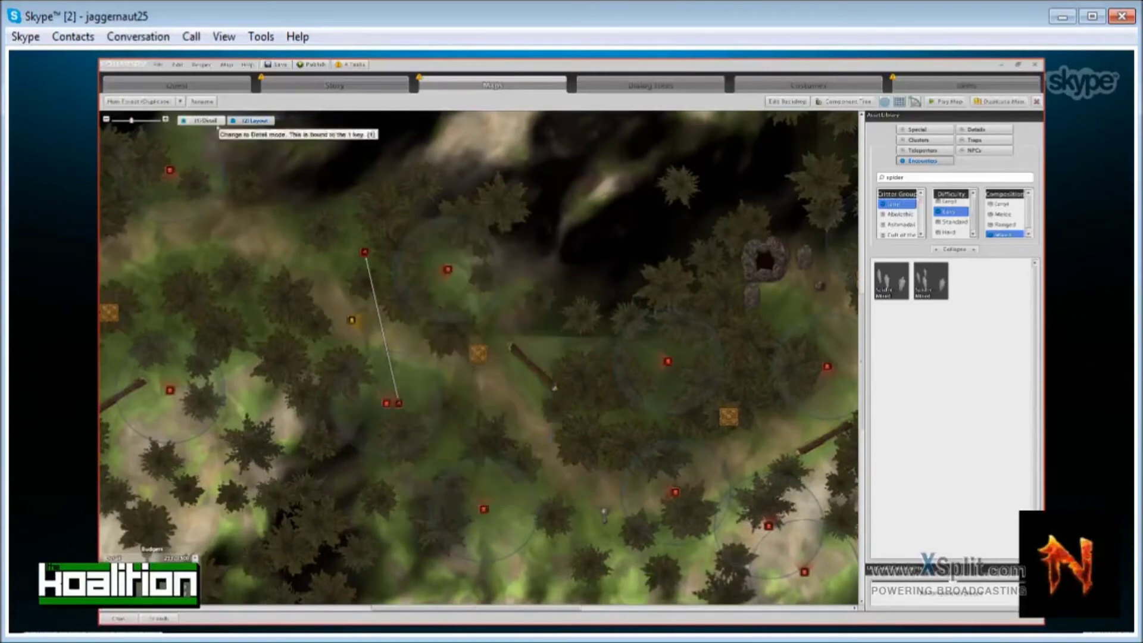
Switch the map to Detail mode and open the properties of the northwestern spiderling in the patrolling encounter.
left_click(209, 120)
scroll(387, 458, "up", 5)
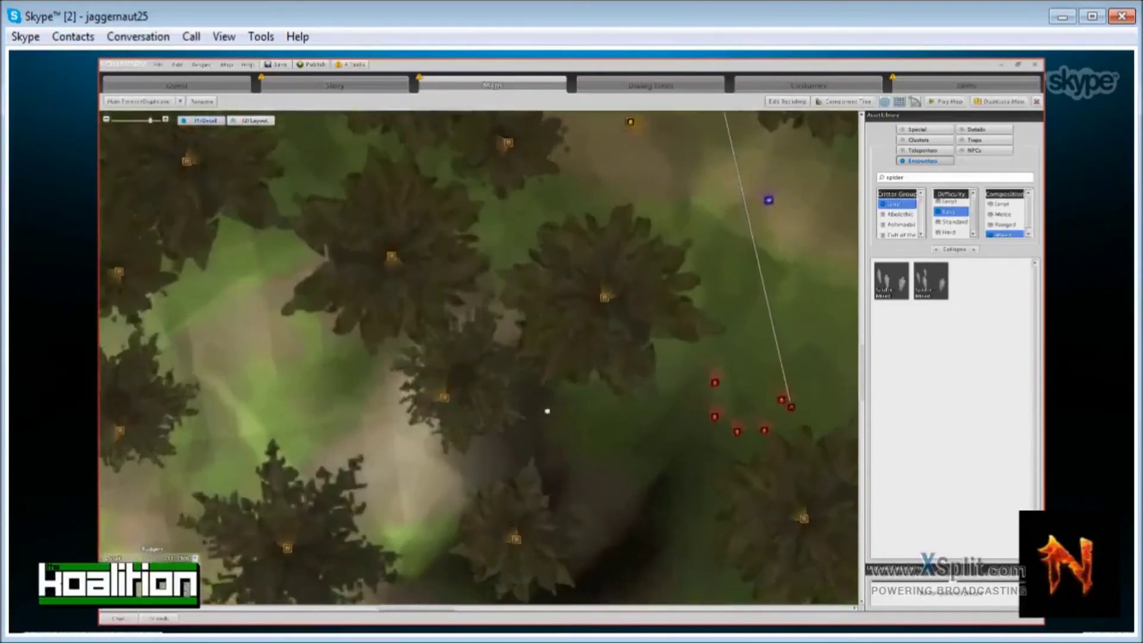
left_click_drag(547, 411, 362, 394)
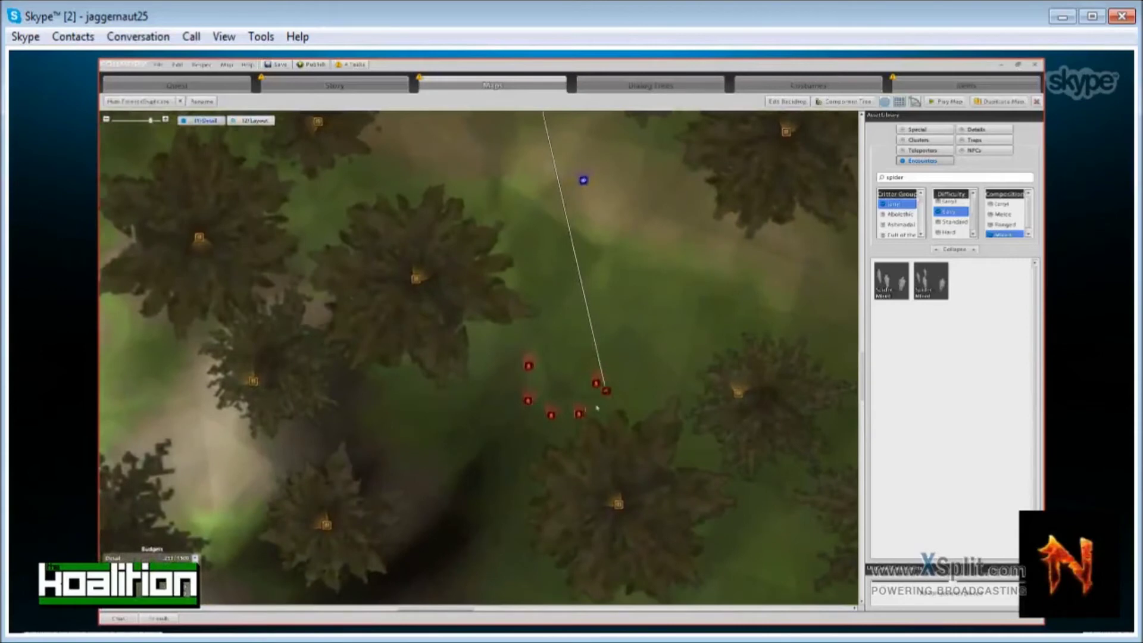
left_click(528, 363)
double_click(527, 365)
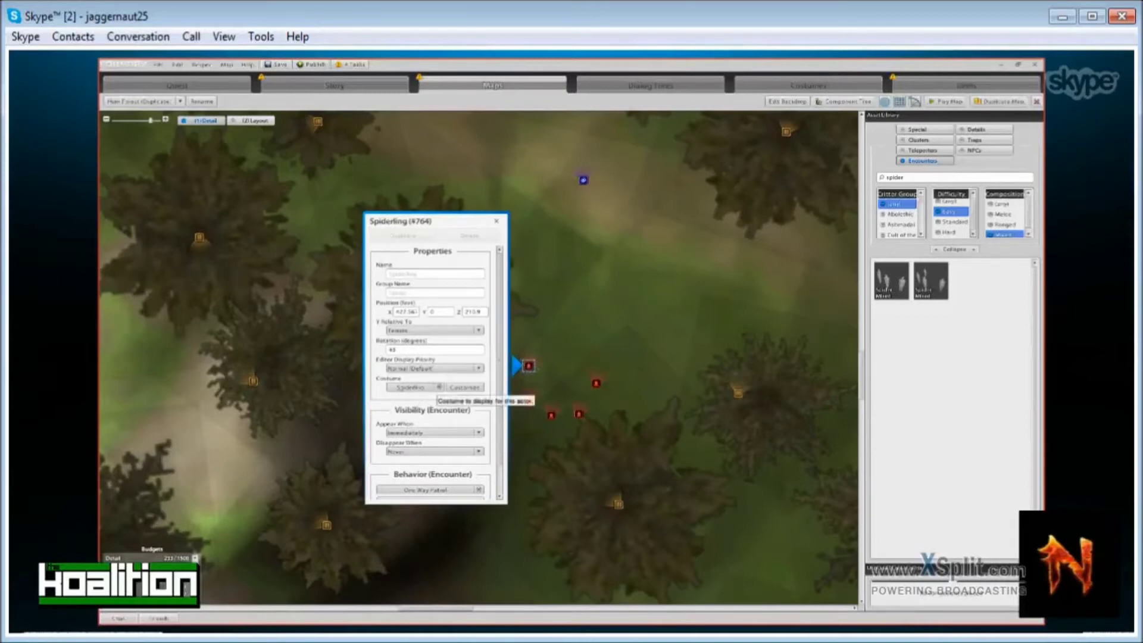
Give the northwestern spiderling the Adolphan costume, and replace it with Pig 1 by searching the costumes for "pig".
left_click(439, 387)
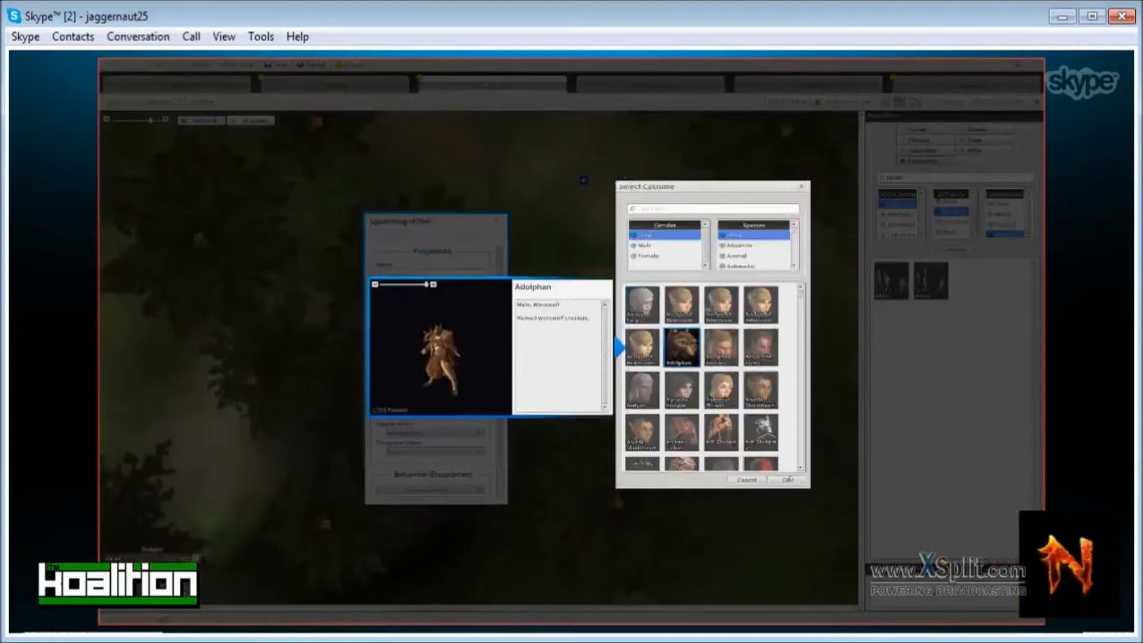
left_click(786, 479)
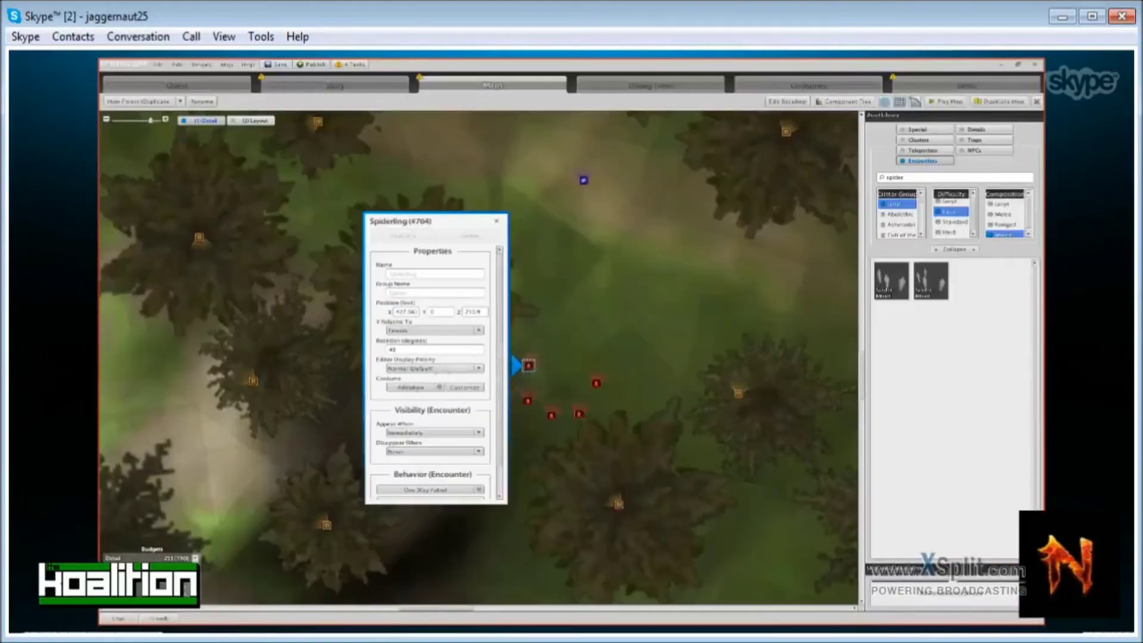
left_click(440, 387)
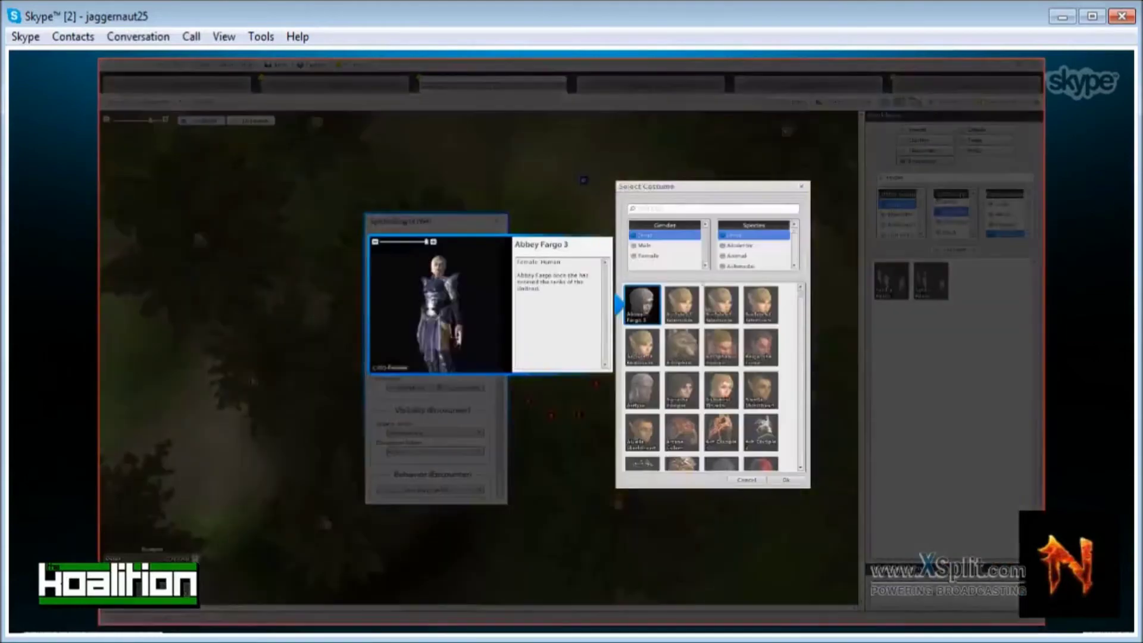
left_click(675, 210)
type("pig")
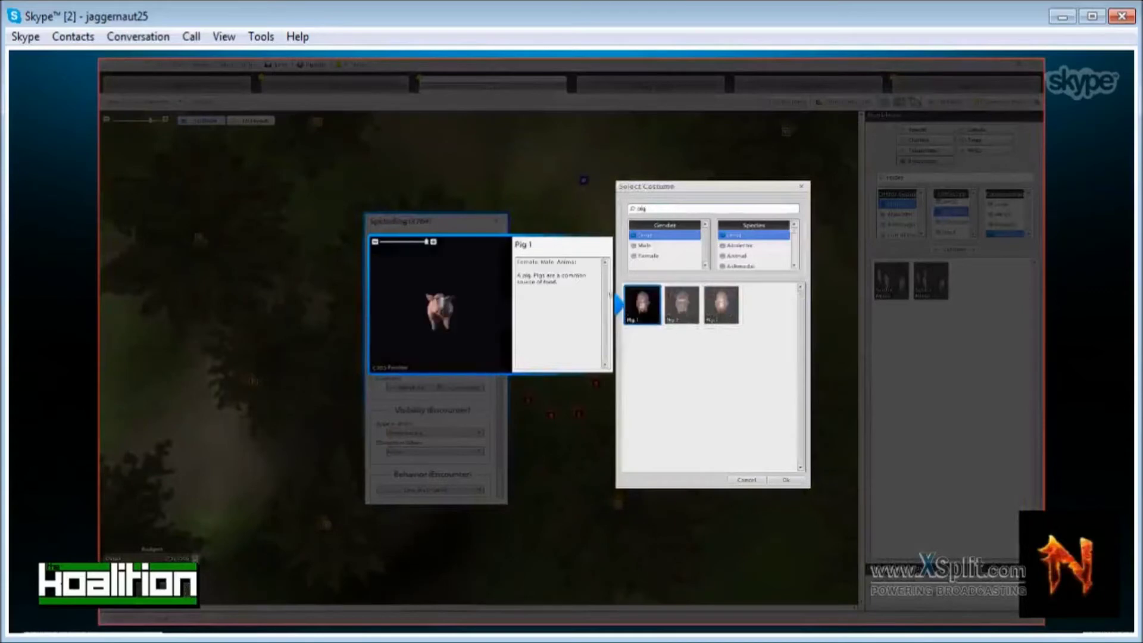
left_click(785, 480)
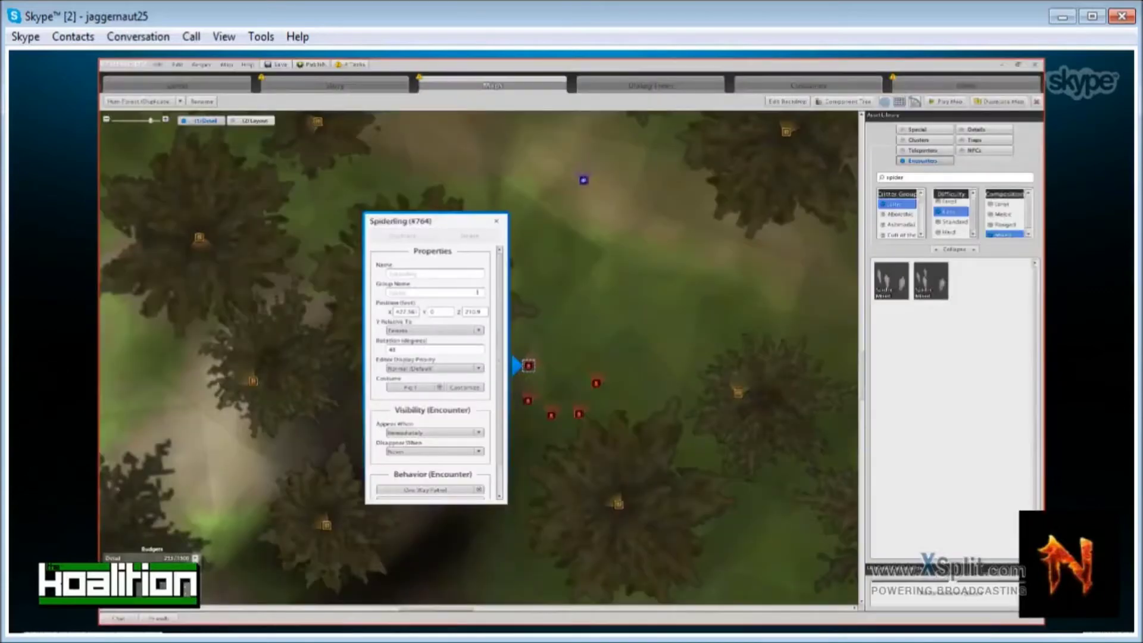
Search the costumes for a horse and apply one to the spiderling directly south of the pig-costumed one.
left_click(527, 400)
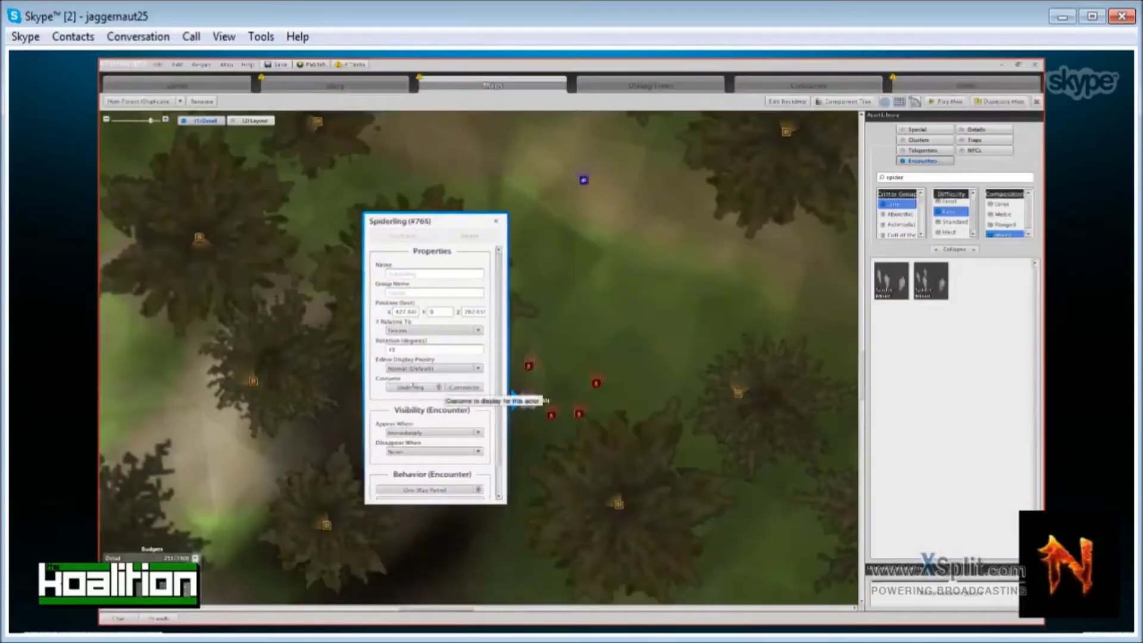
left_click(439, 388)
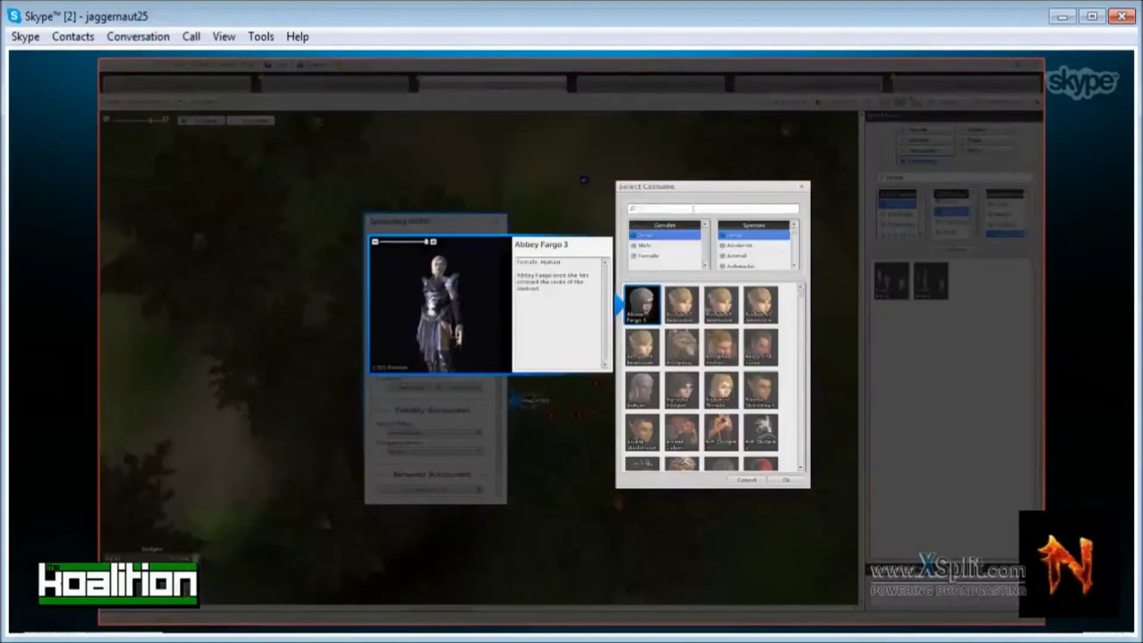
type("hord")
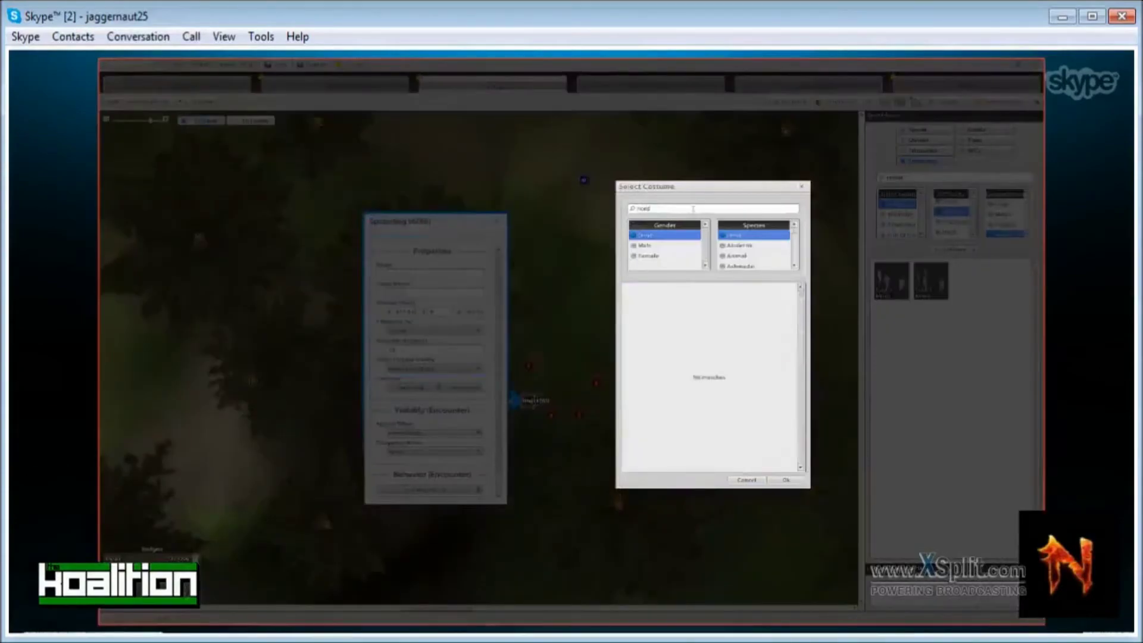
key("BackSpace")
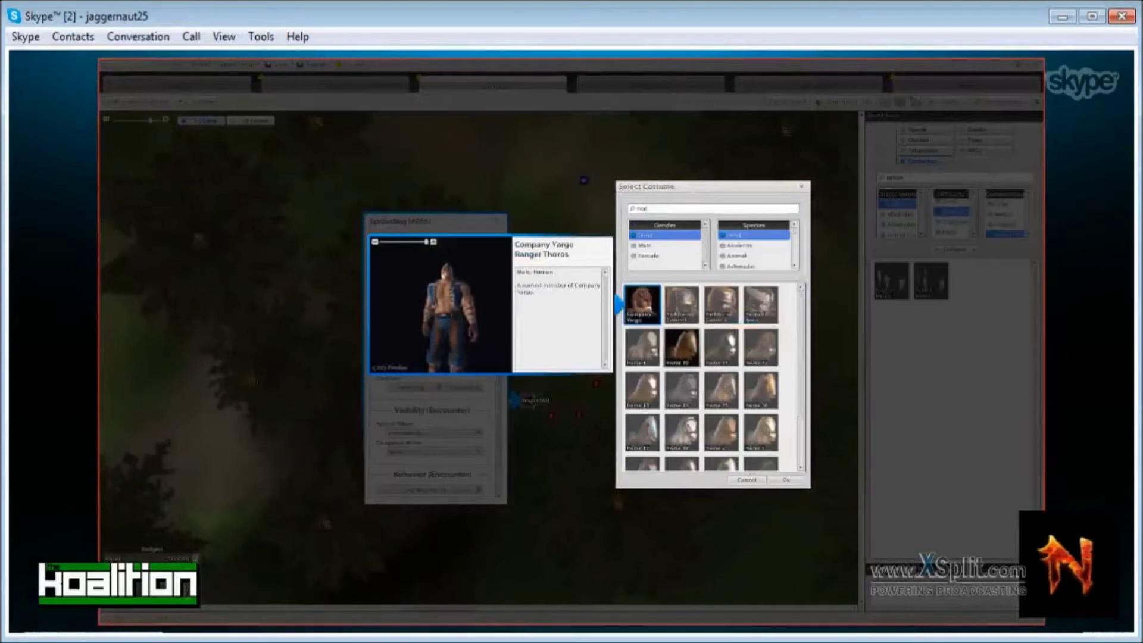
left_click(789, 479)
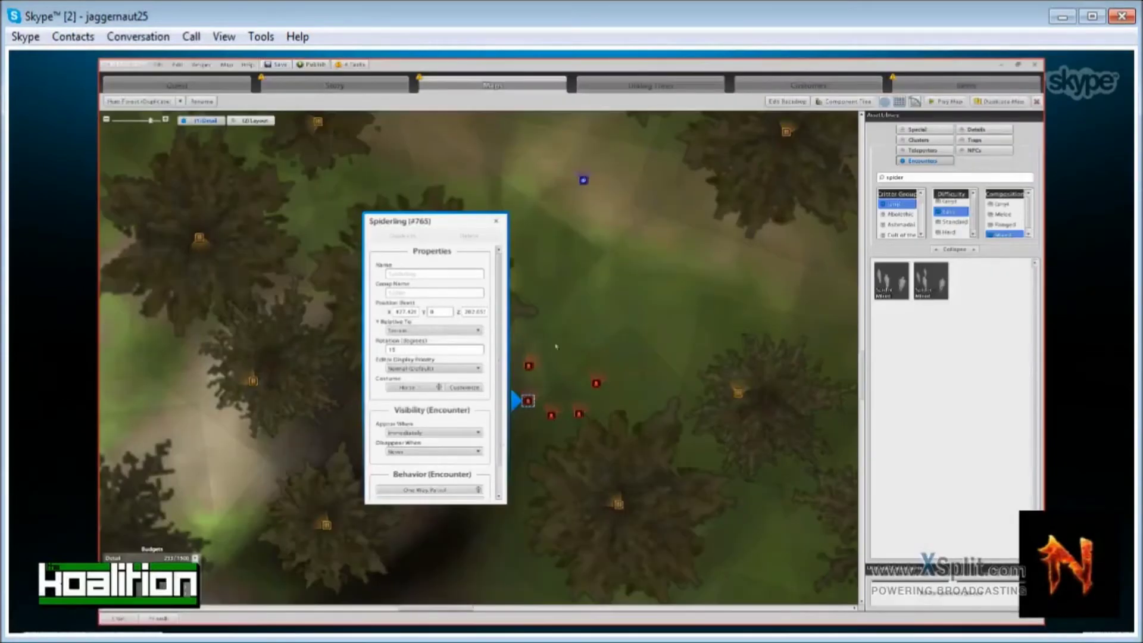
Name the pig-costumed northwestern spiderling "Pig" and set its group name to "Barn Yard 3".
left_click(528, 365)
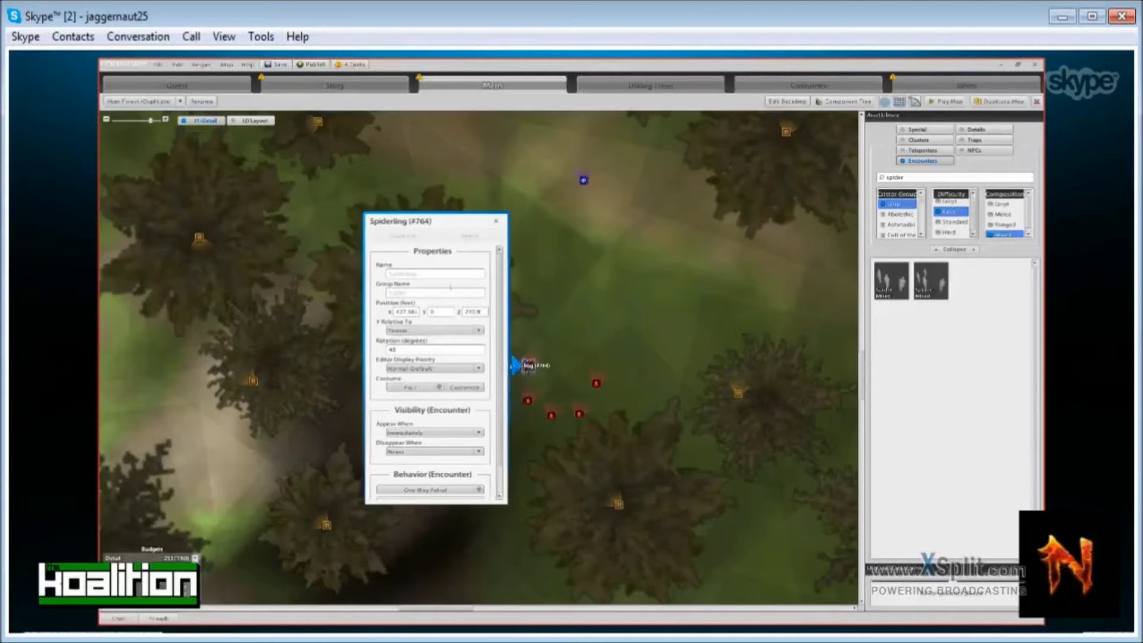
left_click(441, 275)
type("Pig")
key("BackSpace")
key("BackSpace")
type("ig")
left_click(424, 291)
type("SSBal")
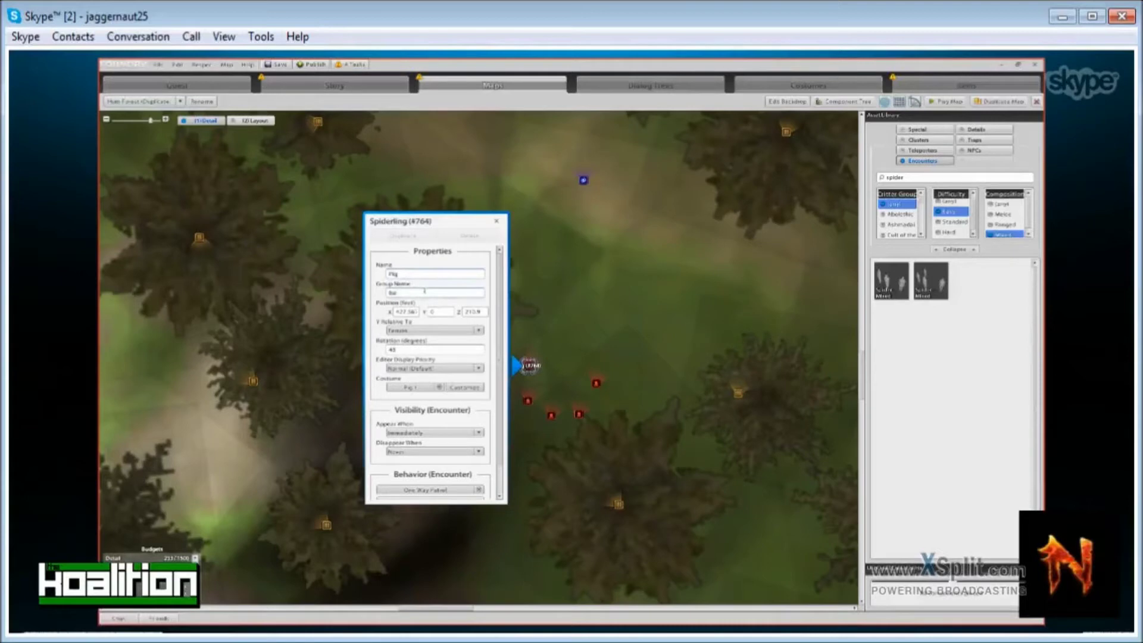
type(" Yard 3")
Search the costumes for "chick" and apply Chicken 1 to the spiderling southeast of the horse-costumed one.
left_click(529, 401)
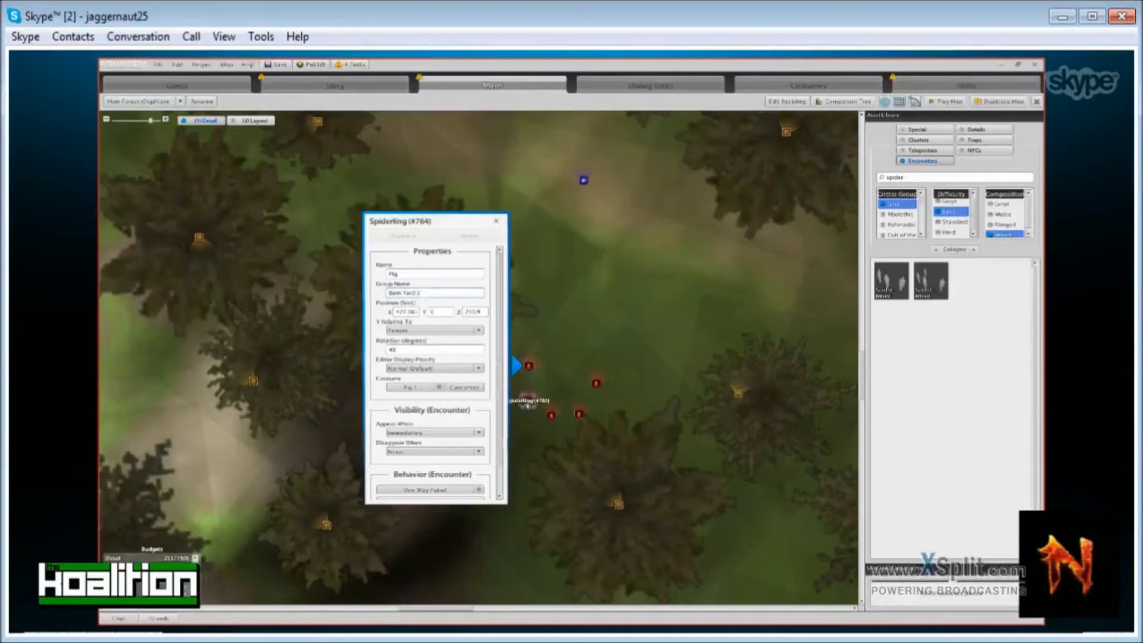
left_click(551, 415)
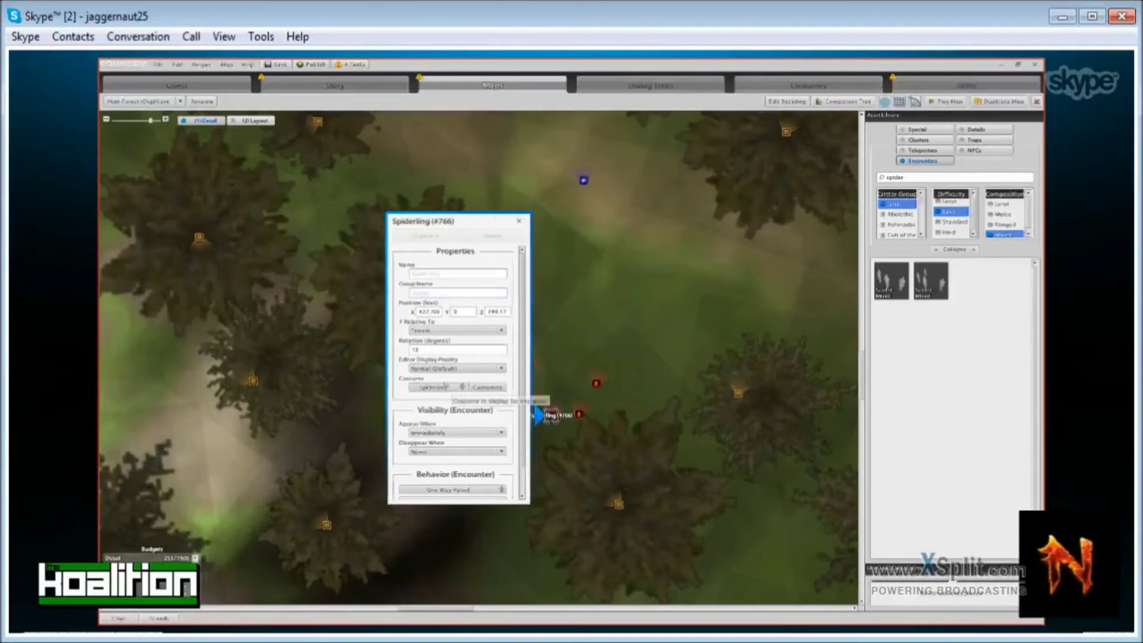
left_click(462, 388)
left_click(703, 206)
type("chick")
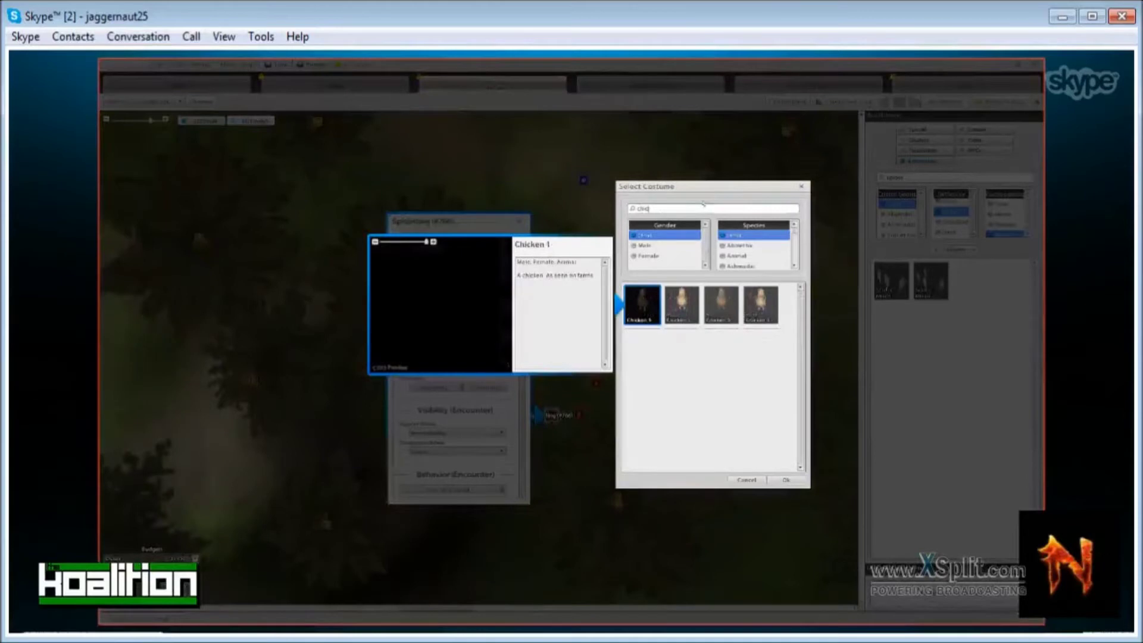
double_click(643, 313)
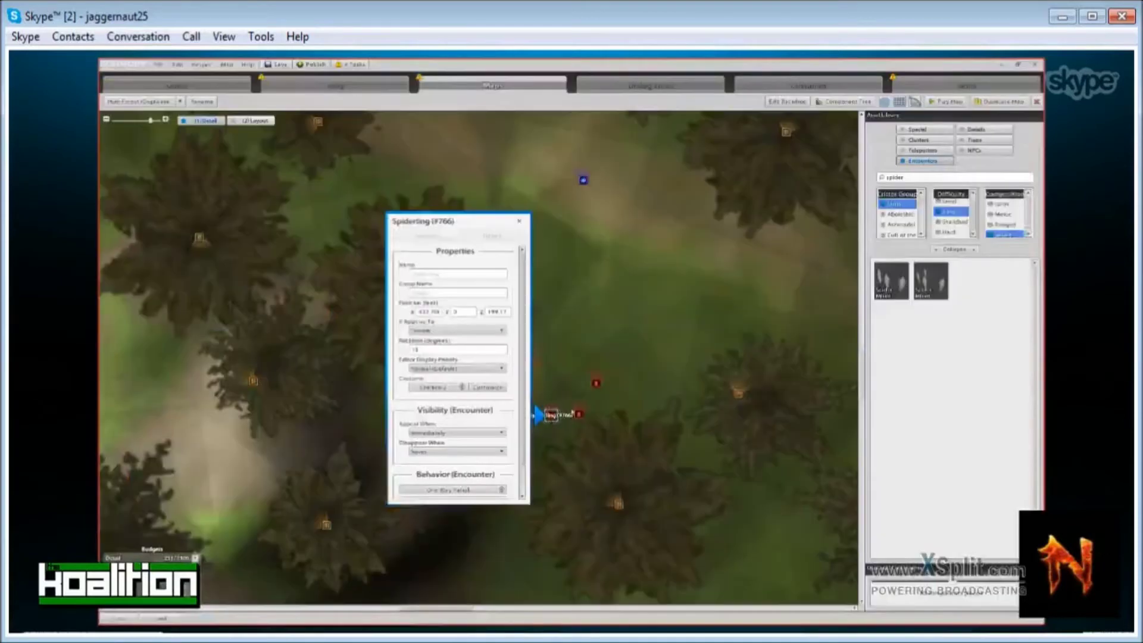
Filter the costumes to the Animal species and give the spiderling east of the chicken-costumed one a cat costume.
left_click(579, 413)
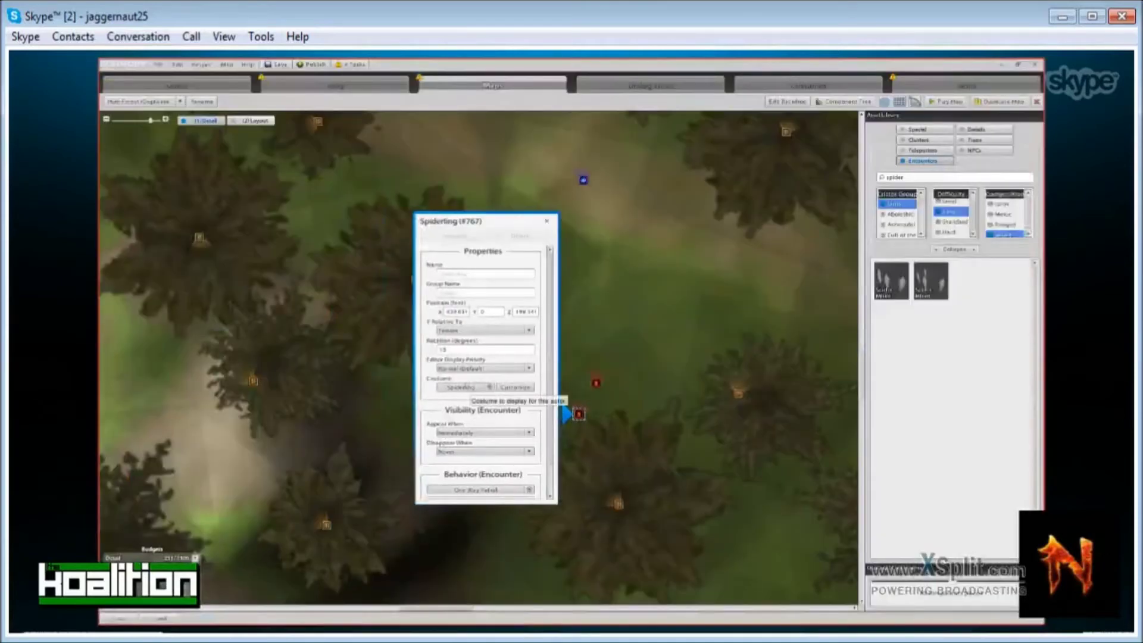
left_click(471, 388)
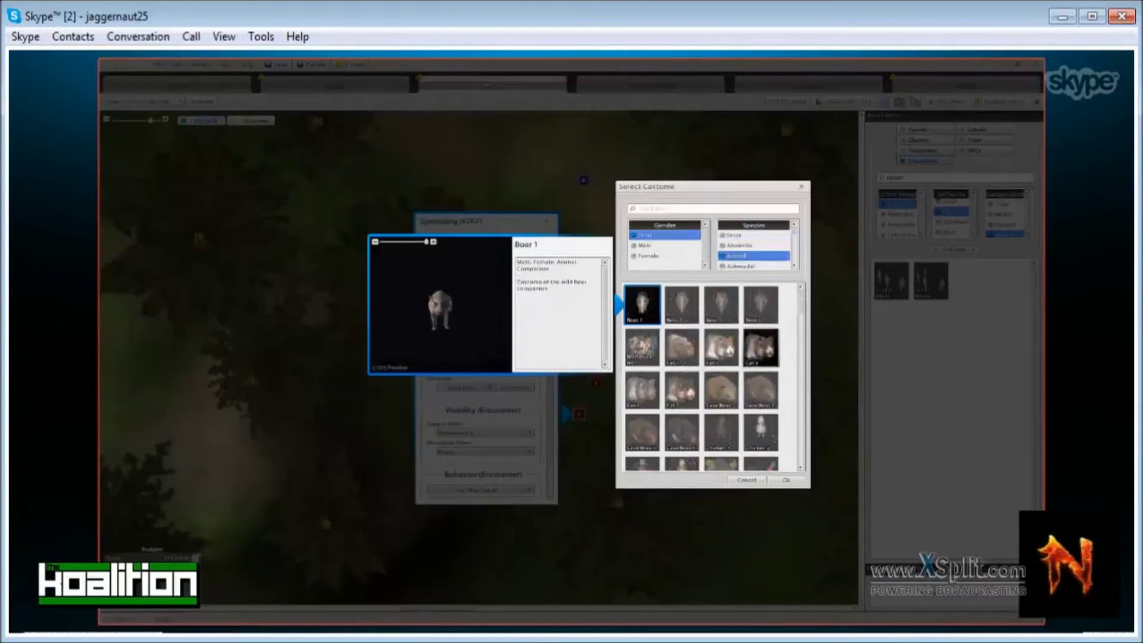
double_click(720, 348)
Search the Animal costumes for "do", apply Dog 1 to the easternmost spiderling of the group, and close its properties.
left_click(596, 383)
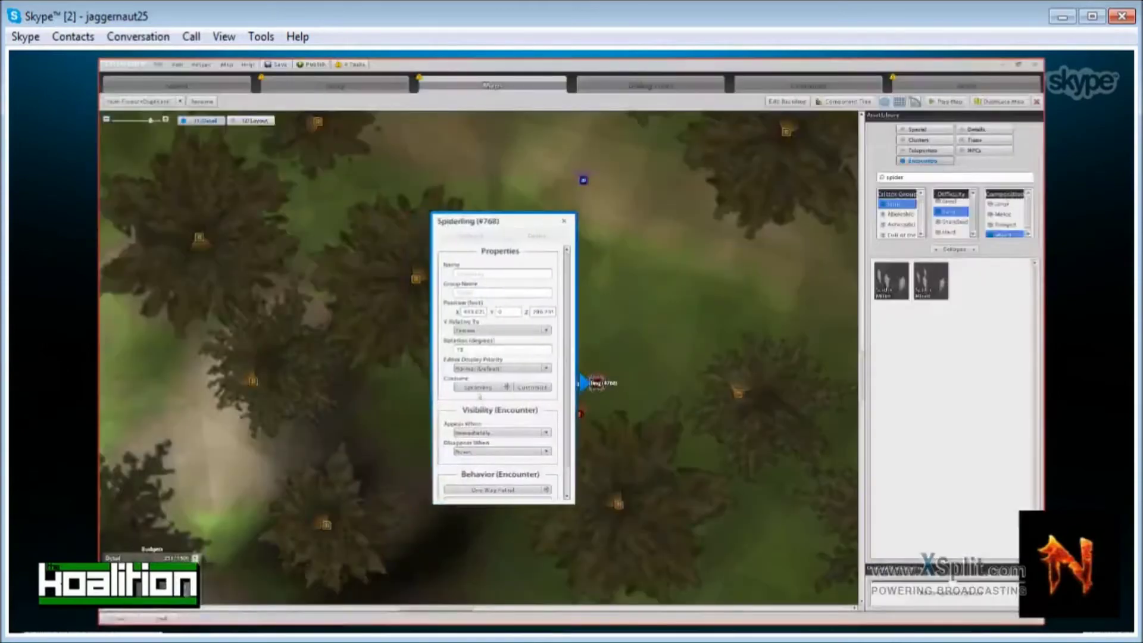
left_click(489, 387)
left_click(738, 255)
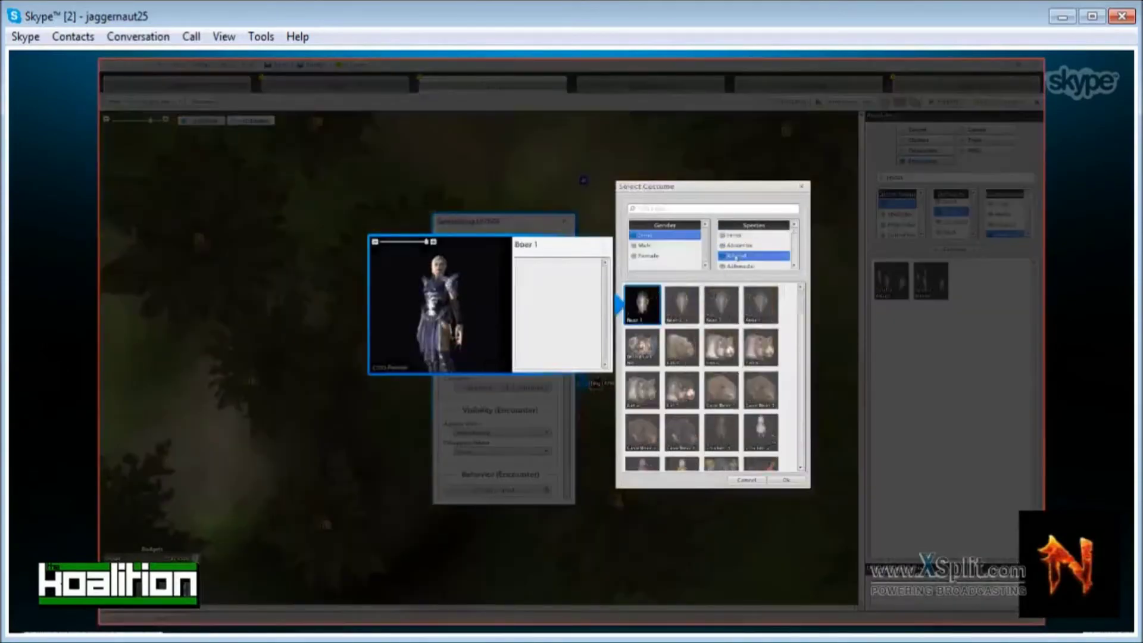
type("spi")
key("BackSpace")
key("BackSpace")
key("BackSpace")
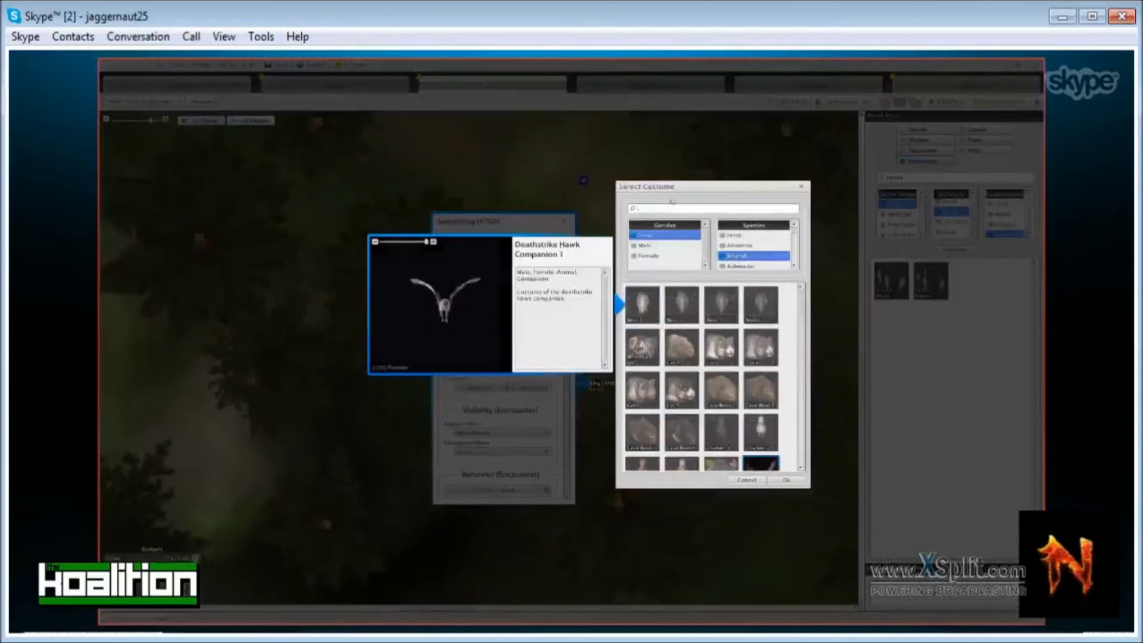
type("do")
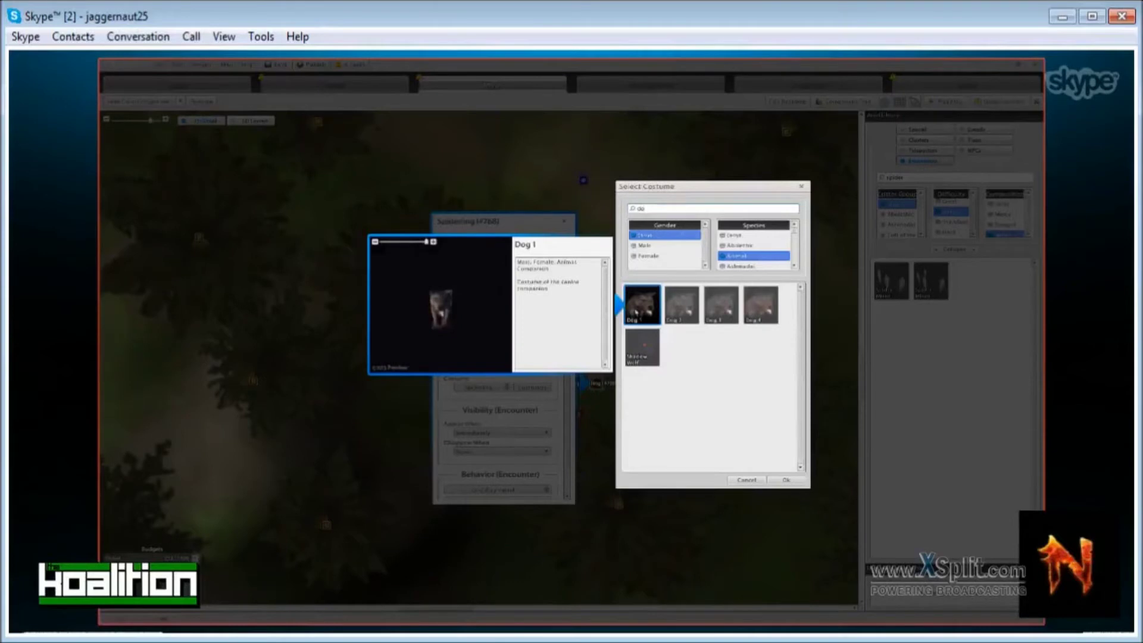
double_click(633, 311)
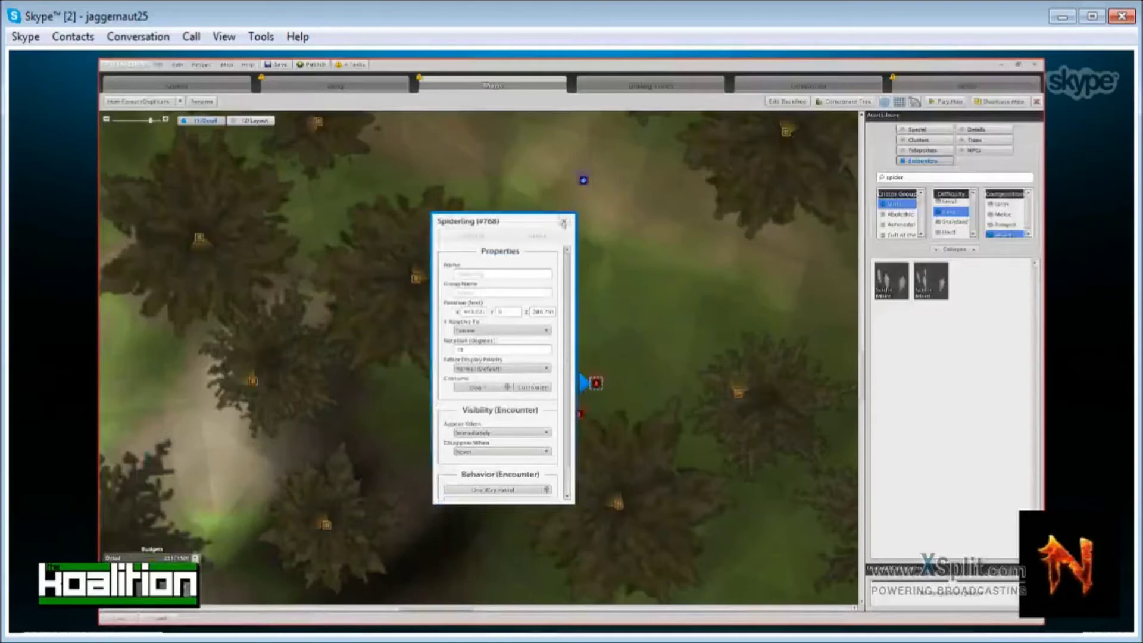
left_click(564, 221)
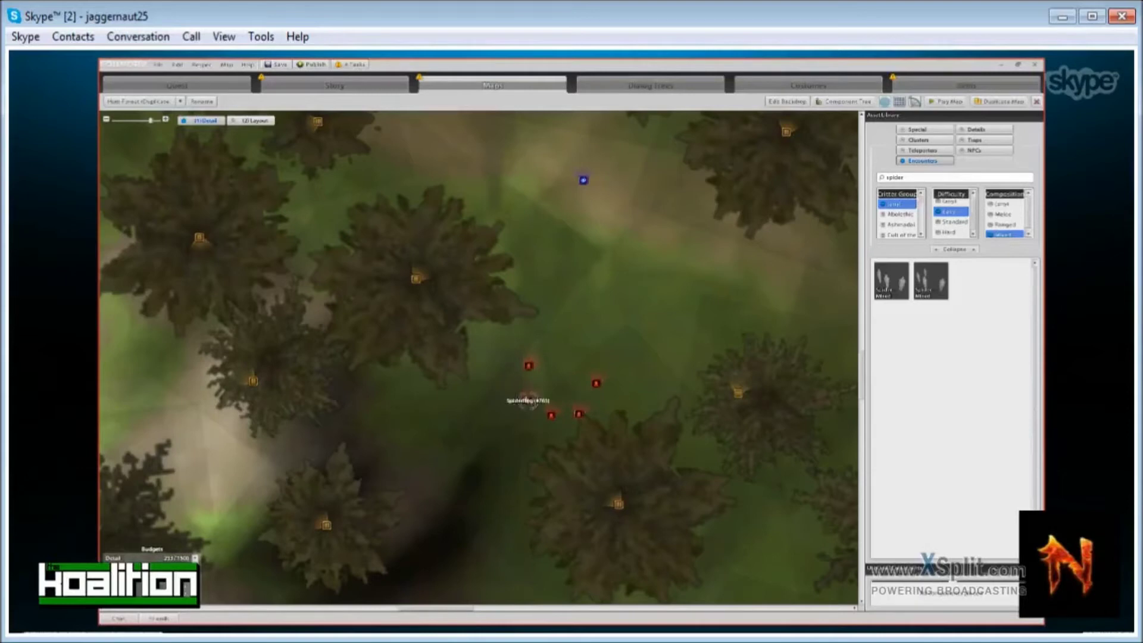
Examine the encounters spread across the map, and review the costume, visibility and behavior properties of the Pig spiderling.
scroll(530, 400, "down", 2)
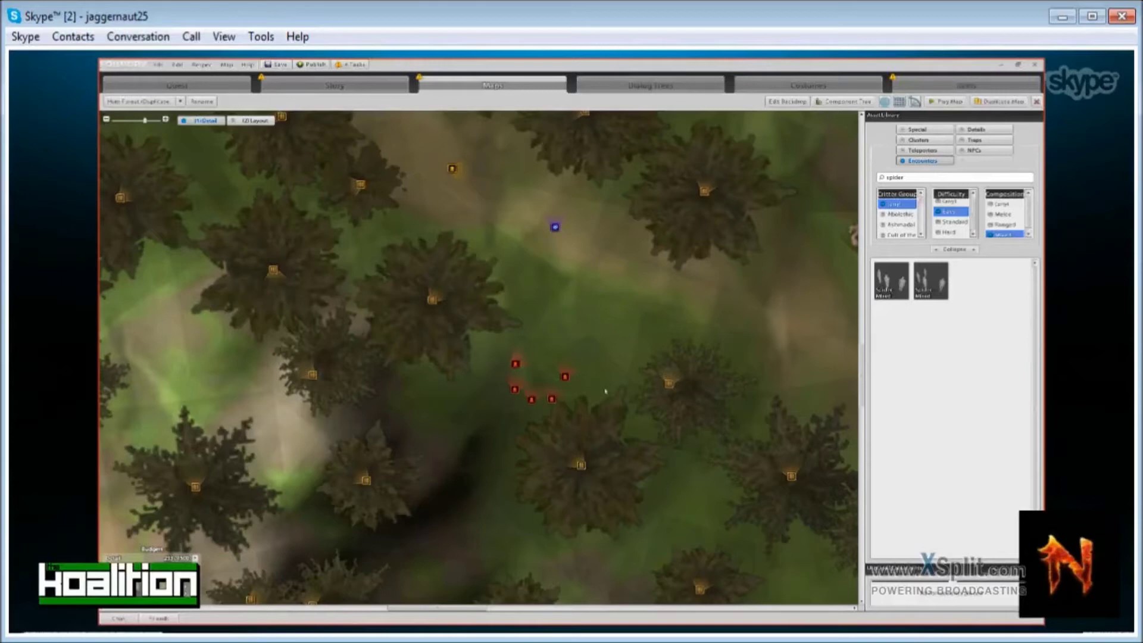
scroll(602, 393, "down", 3)
scroll(572, 402, "up", 2)
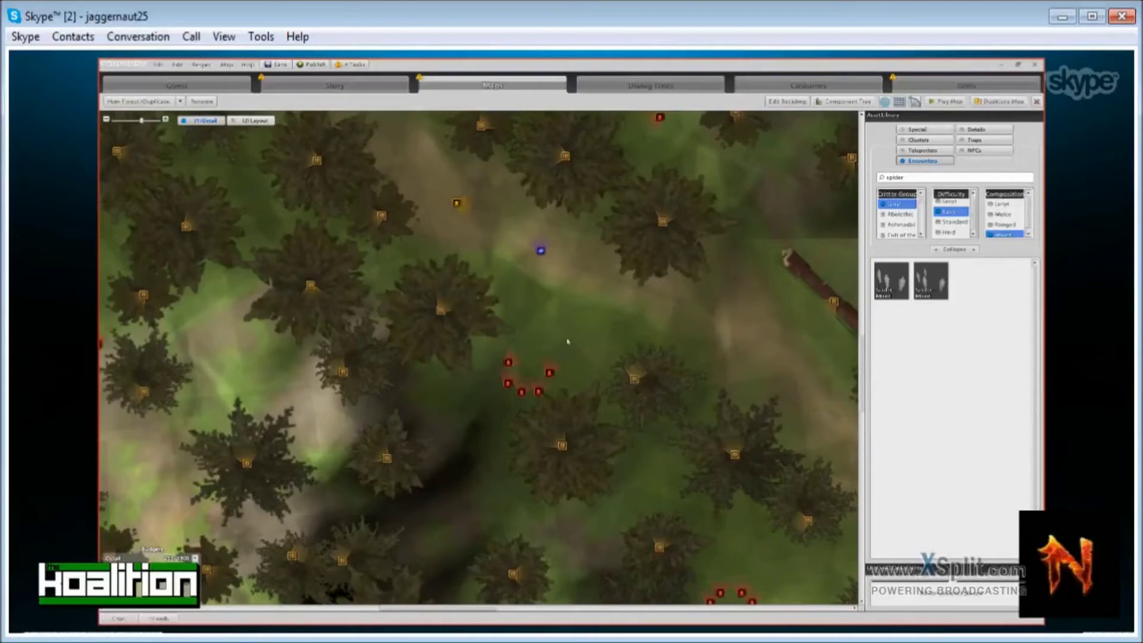
scroll(568, 342, "down", 4)
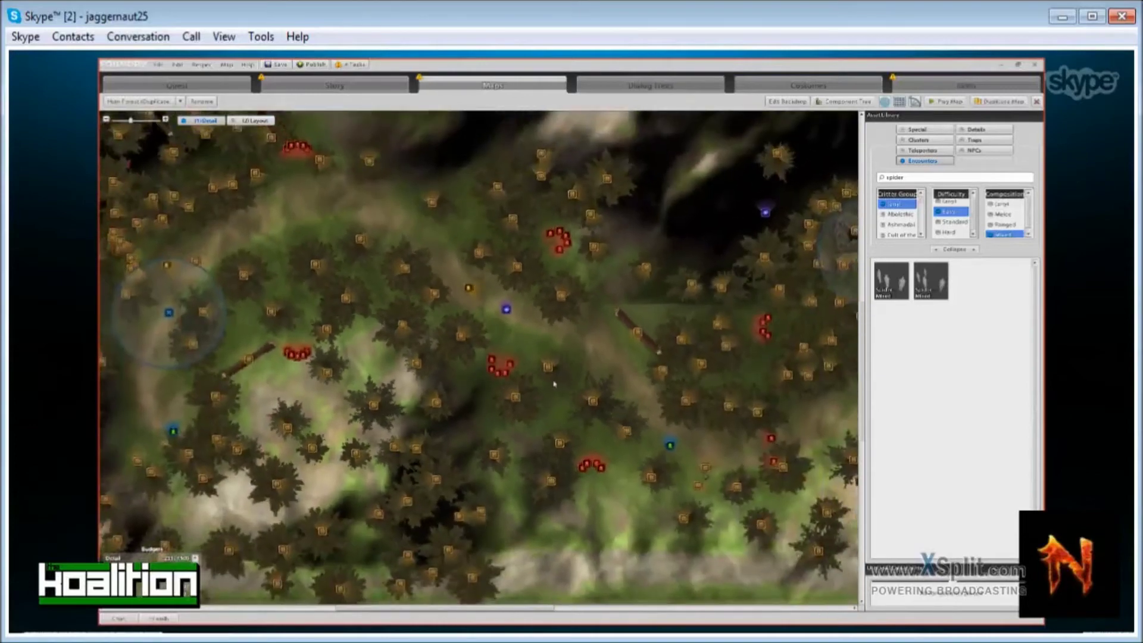
scroll(555, 384, "down", 2)
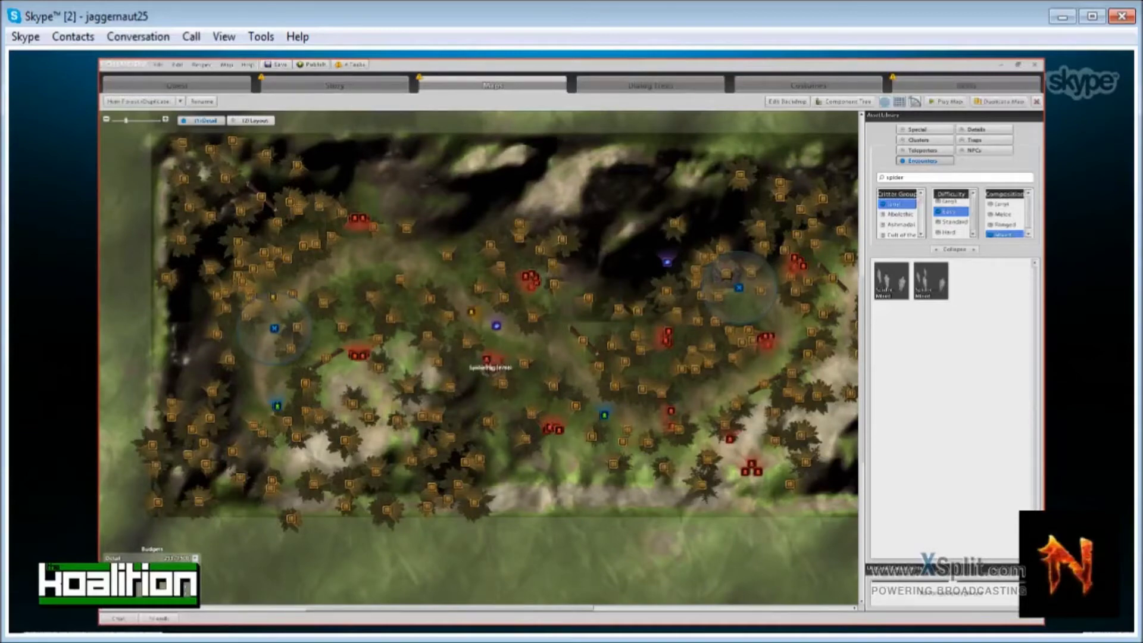
scroll(490, 362, "up", 5)
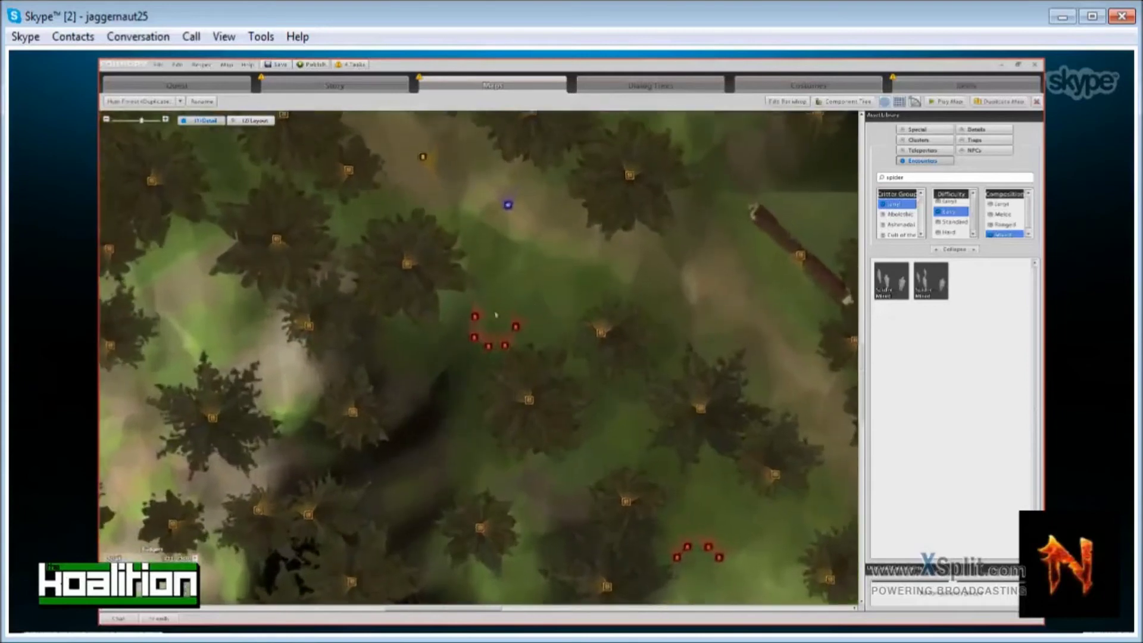
double_click(474, 317)
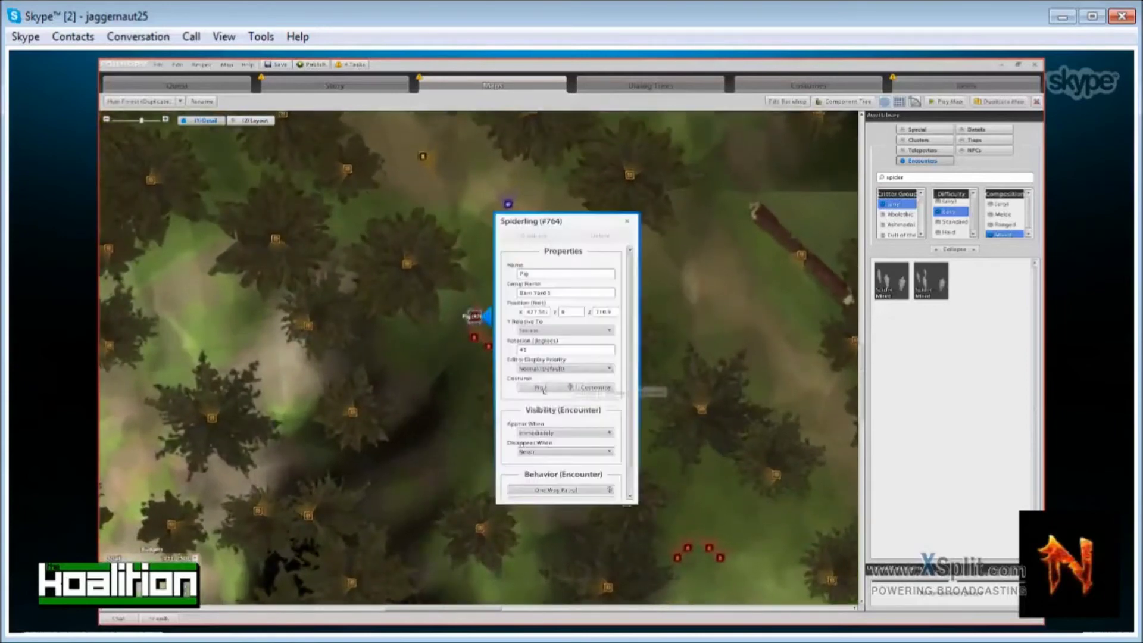
scroll(555, 388, "down", 1)
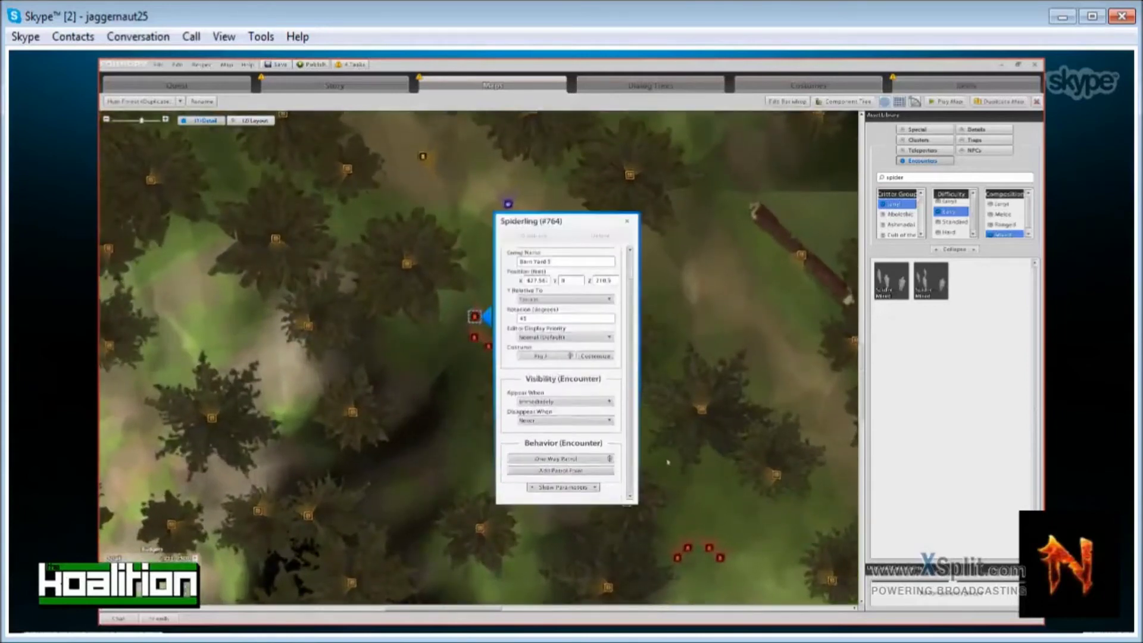
scroll(572, 478, "up", 1)
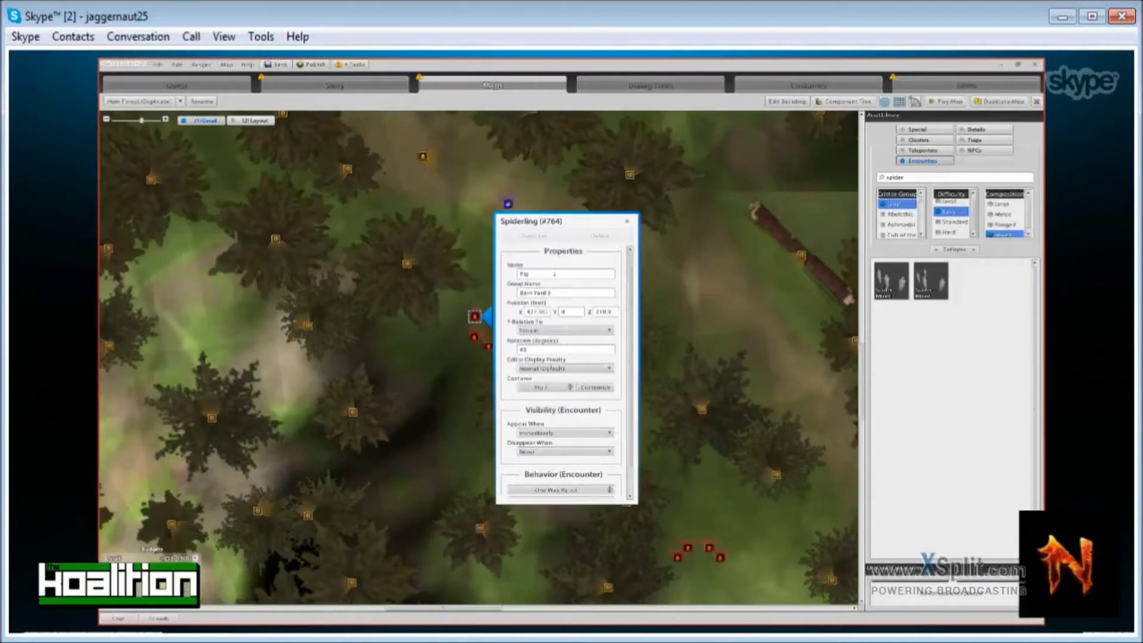
left_click(627, 221)
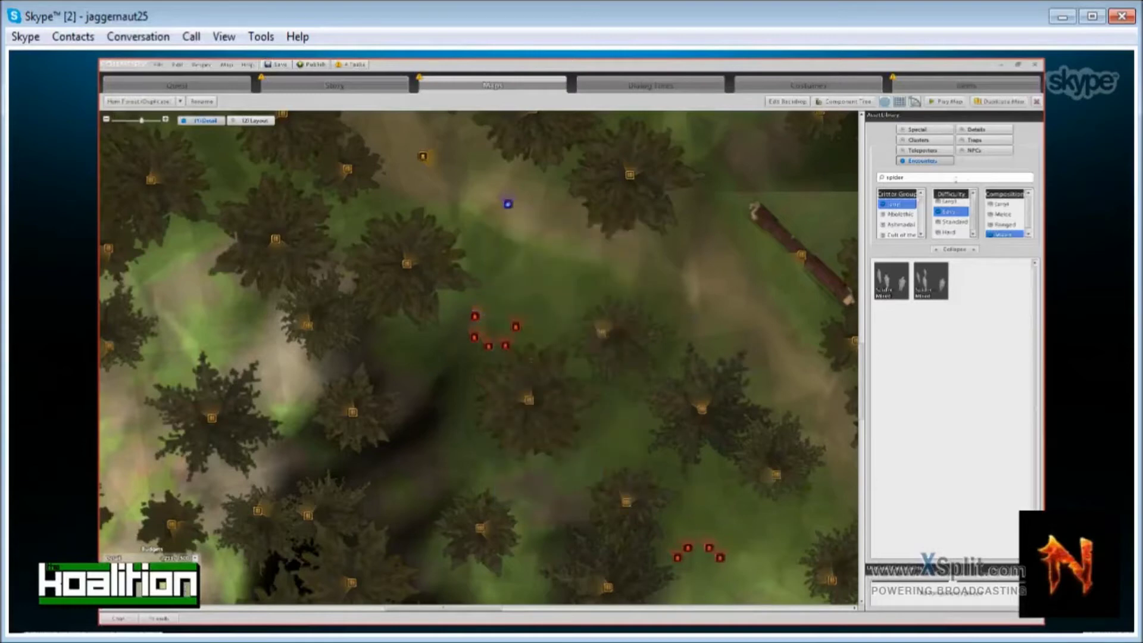
Show the Details assets and move the fallen log northeast of the spiderlings slightly west.
left_click(975, 129)
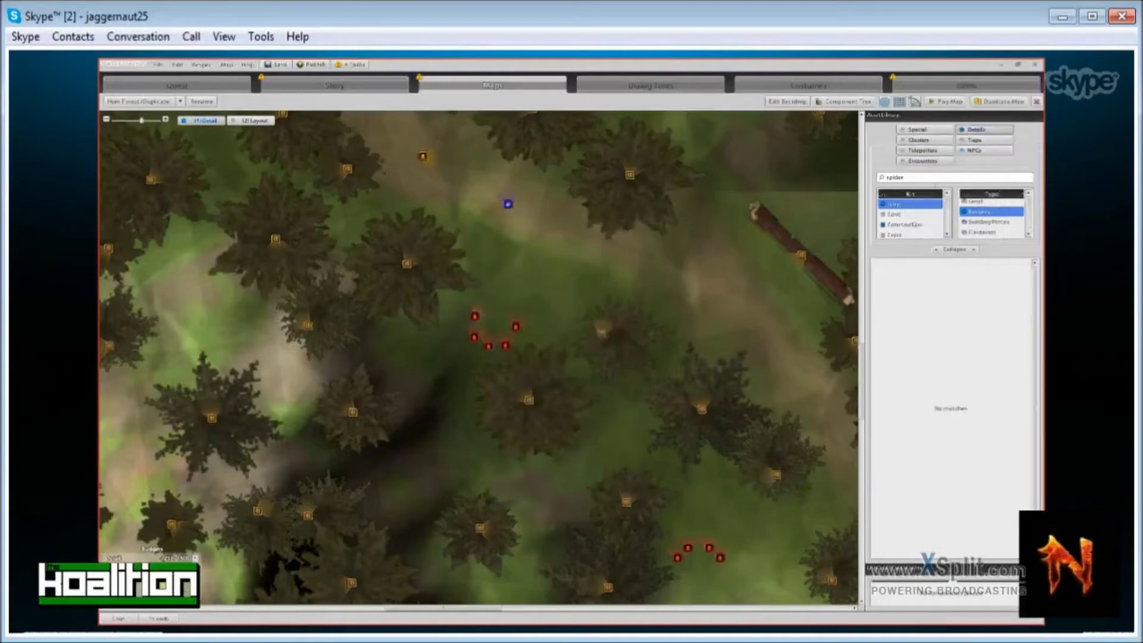
left_click_drag(801, 257, 773, 257)
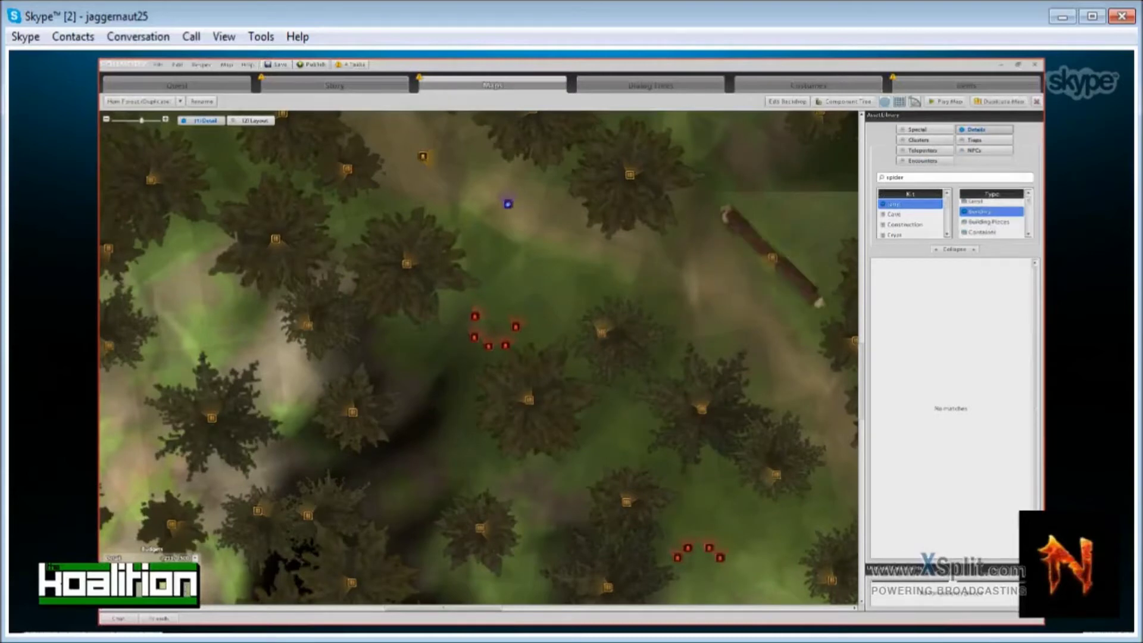
List all Traps without the "spider" filter and place a Dart Trap, Multi-Slot, Poison dart northeast of the spiderling group.
left_click(996, 141)
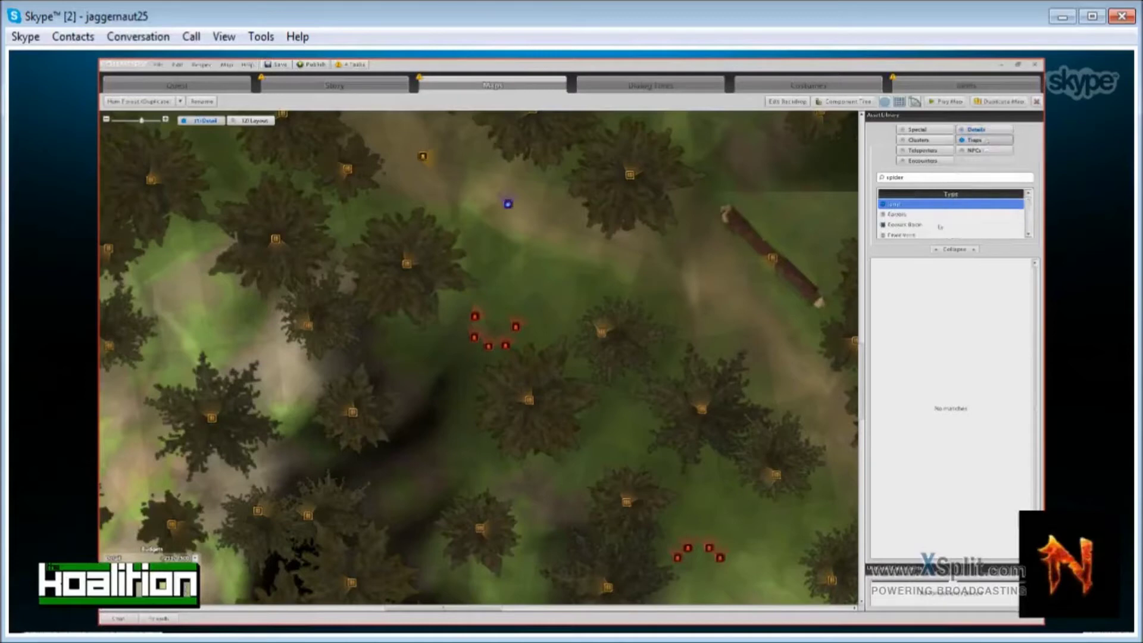
left_click_drag(926, 177, 785, 189)
key("BackSpace")
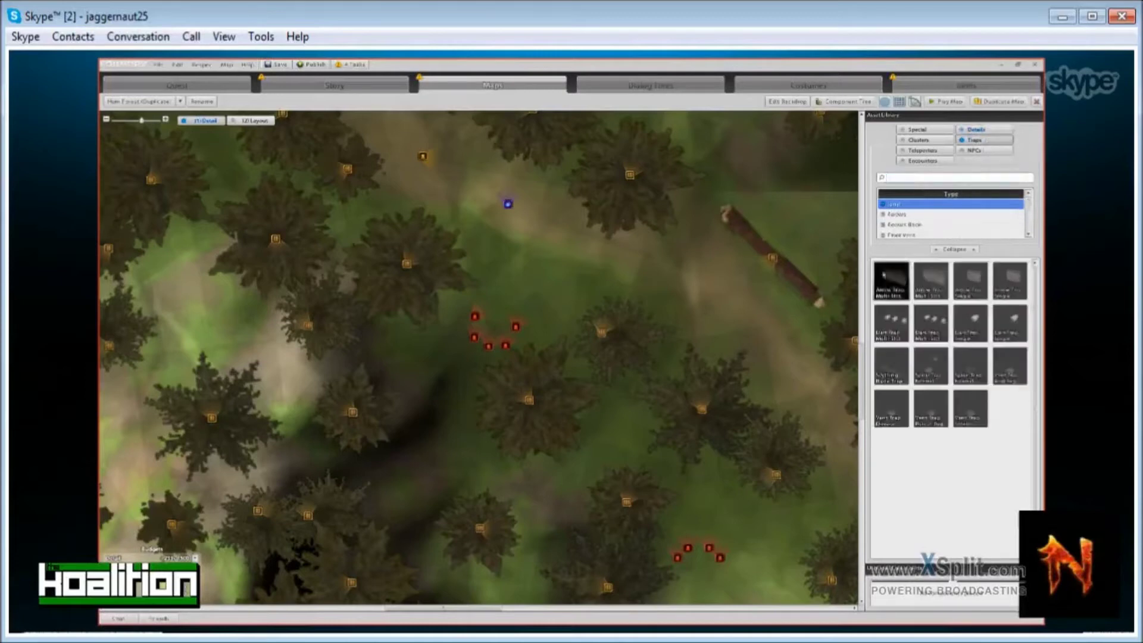
mouse_move(889, 284)
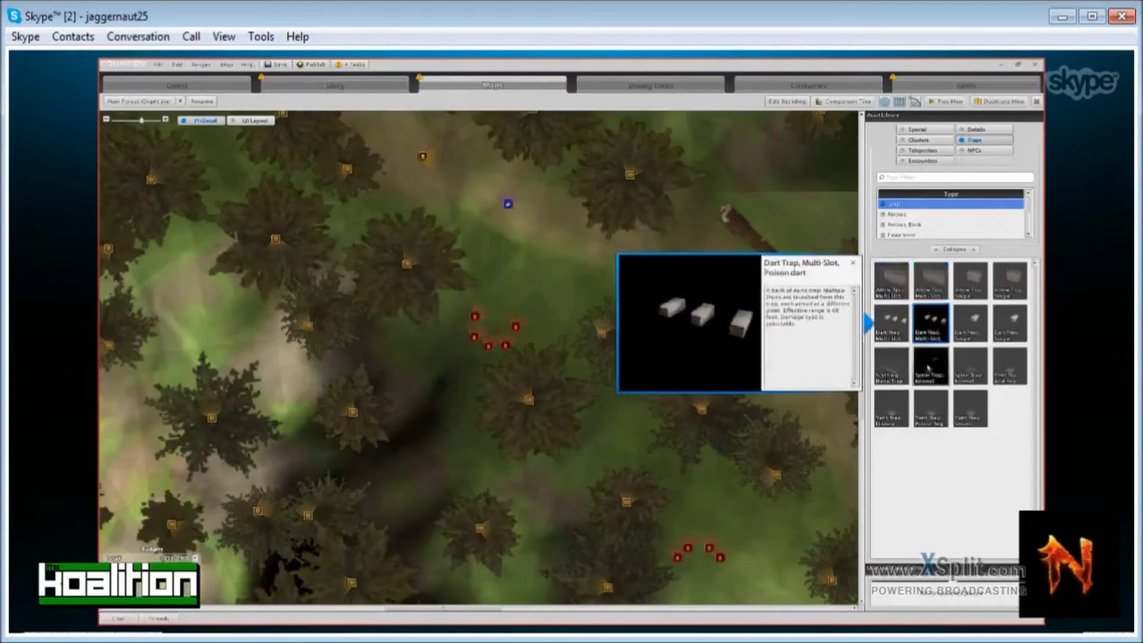
left_click_drag(931, 325, 561, 272)
Compare the trap in Layout and Detail modes, spread out its linked markers, and move its emitter just west of the trap marker.
scroll(574, 299, "up", 3)
key("2")
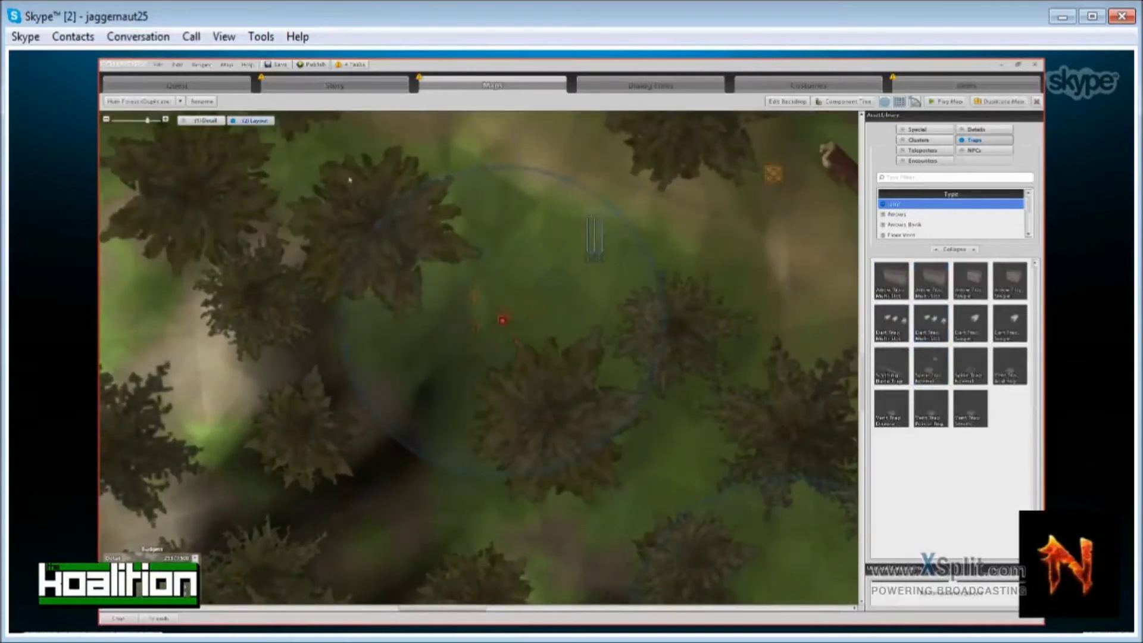
key("1")
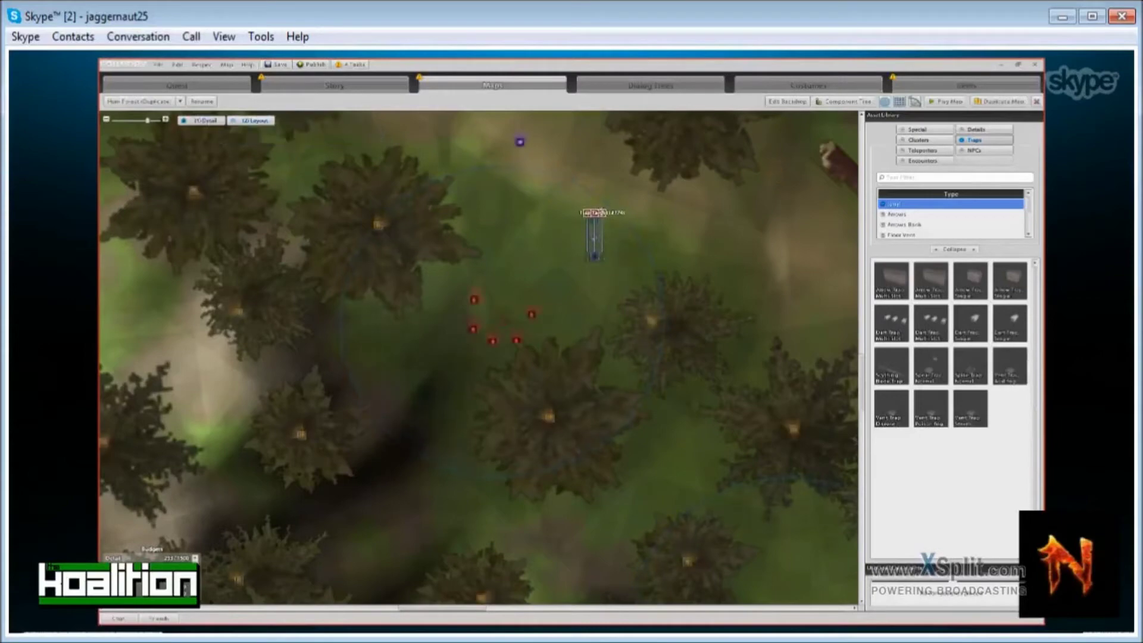
mouse_move(617, 210)
left_mouse_down()
mouse_move(565, 196)
mouse_move(597, 216)
mouse_move(604, 203)
left_mouse_up()
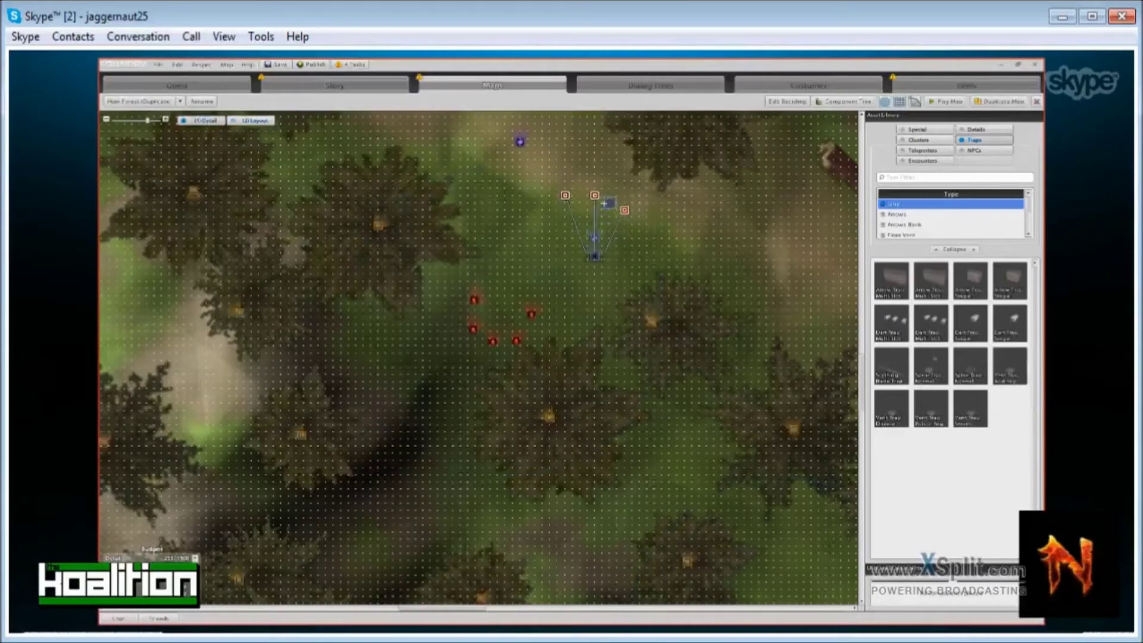
left_click_drag(595, 256, 580, 238)
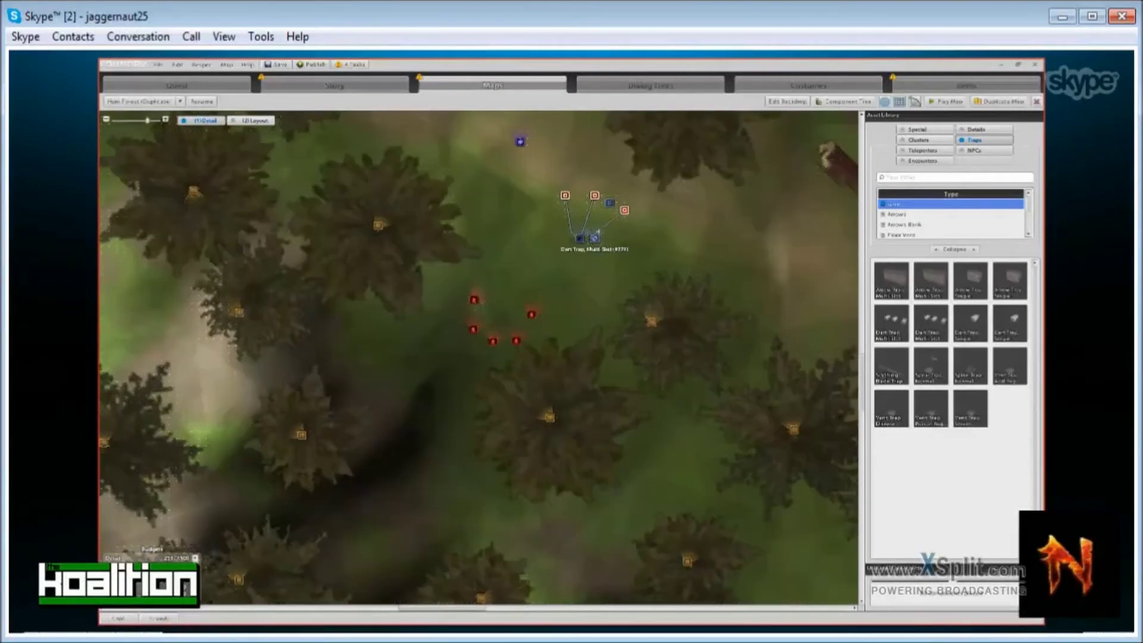
left_click(596, 233)
left_click_drag(599, 227, 598, 231)
Name the dart trap's emitter "Trap 1" and close its properties.
left_click(579, 238)
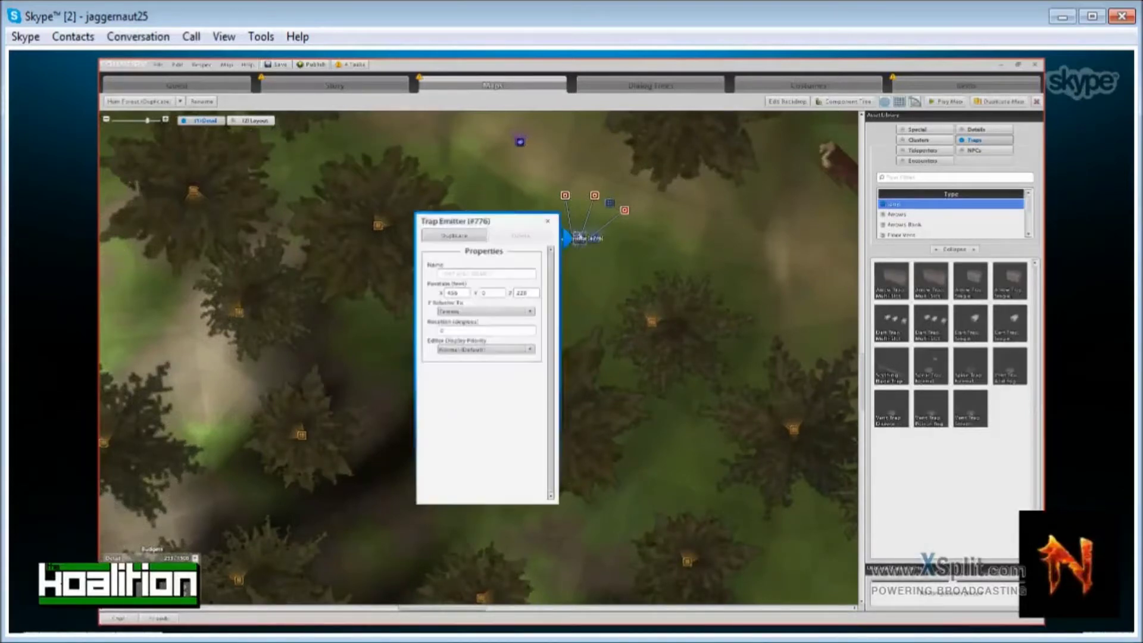
left_click(513, 273)
type("Trap 1")
left_click(548, 221)
Preview the Scything Blade Trap and the Dart Trap, Multi-Slot, Normal dart in the trap assets.
scroll(630, 281, "down", 3)
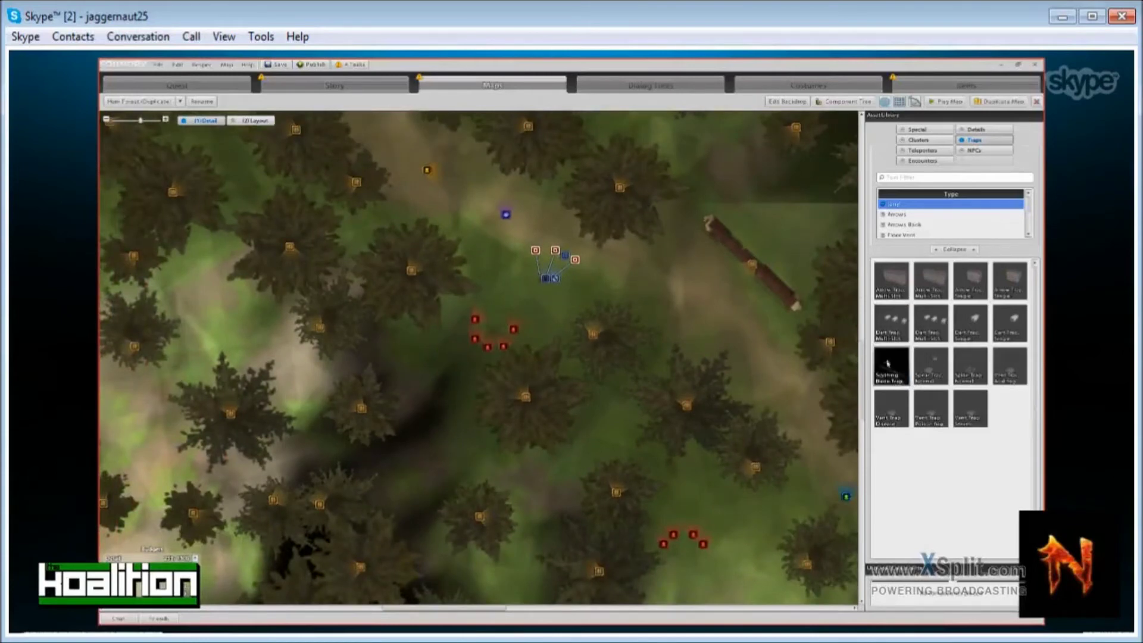
mouse_move(888, 368)
mouse_move(893, 339)
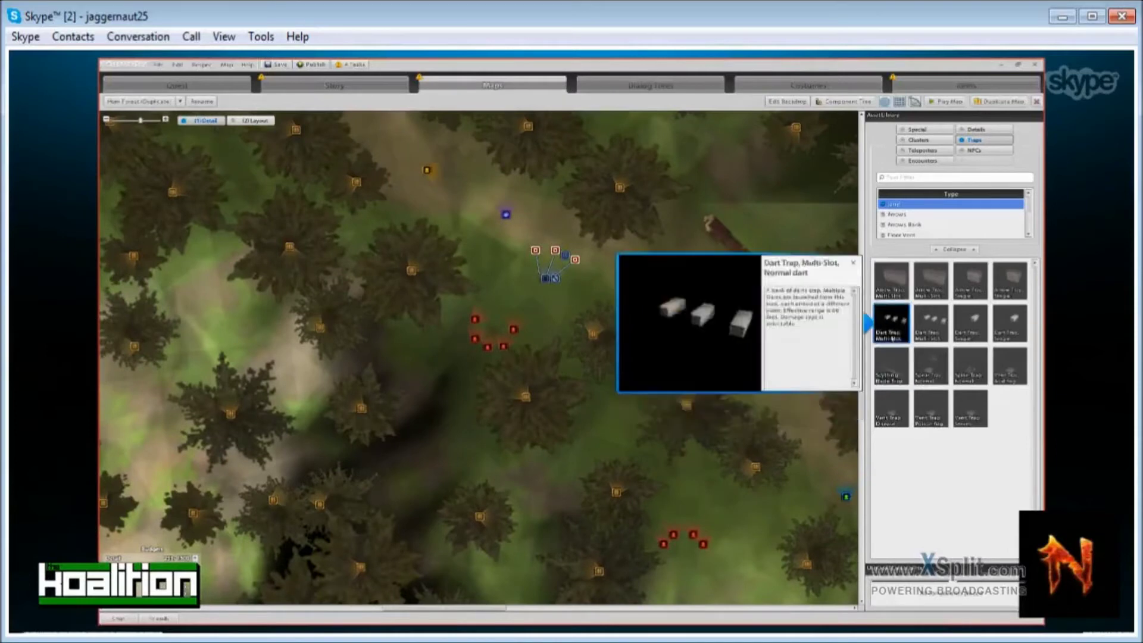
Preview the Dart Trap, Single, Normal dart and the Vent Trap, Steam cloud in the trap assets.
mouse_move(970, 329)
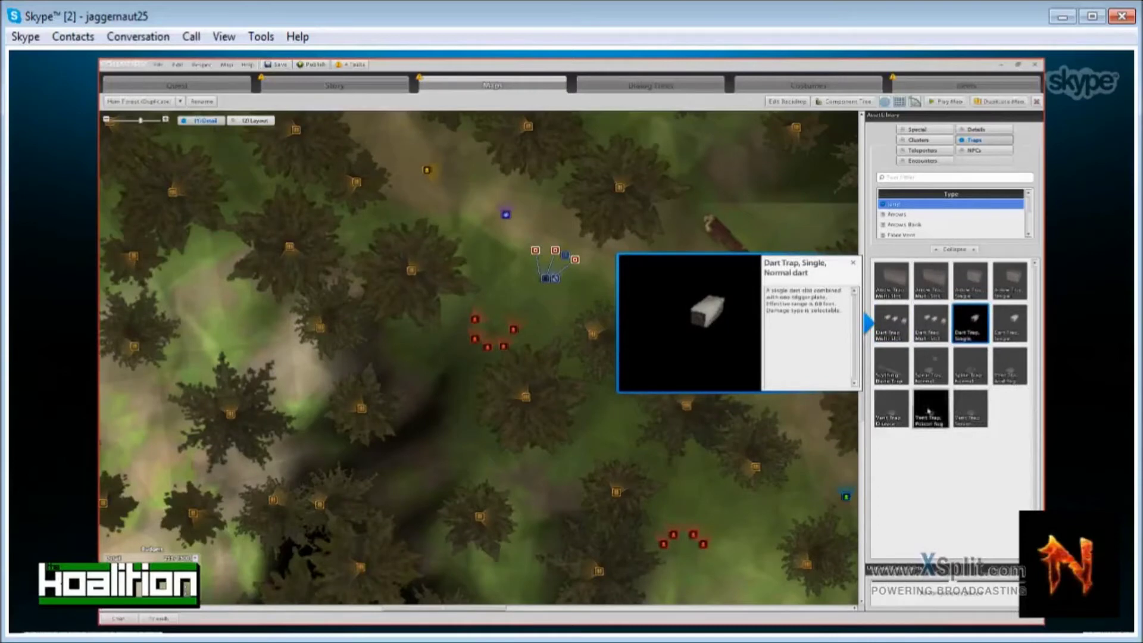
left_click(928, 411)
left_click(923, 368)
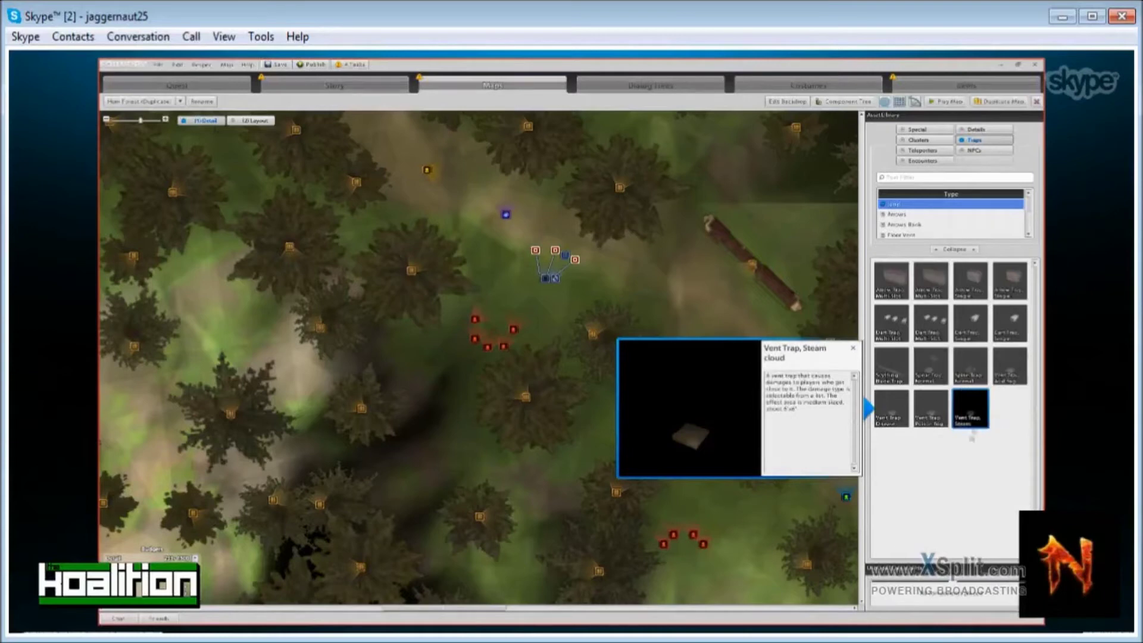
List the NPC assets, view the costume choices for the NPC on the path northwest of the trap, and close its properties.
left_click(962, 150)
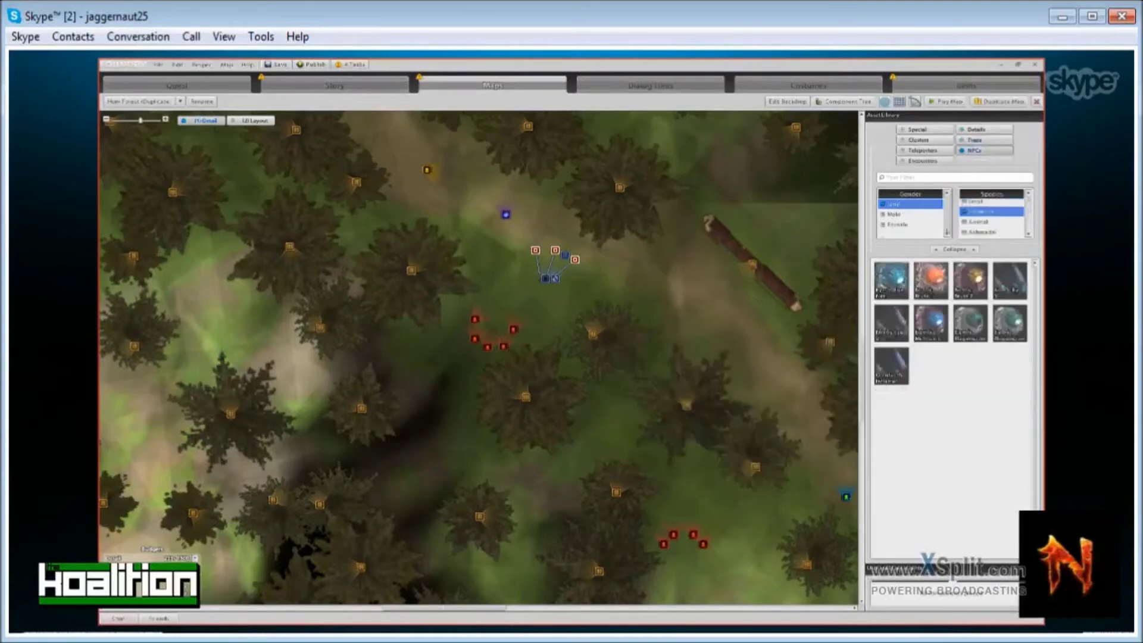
scroll(534, 245, "down", 1)
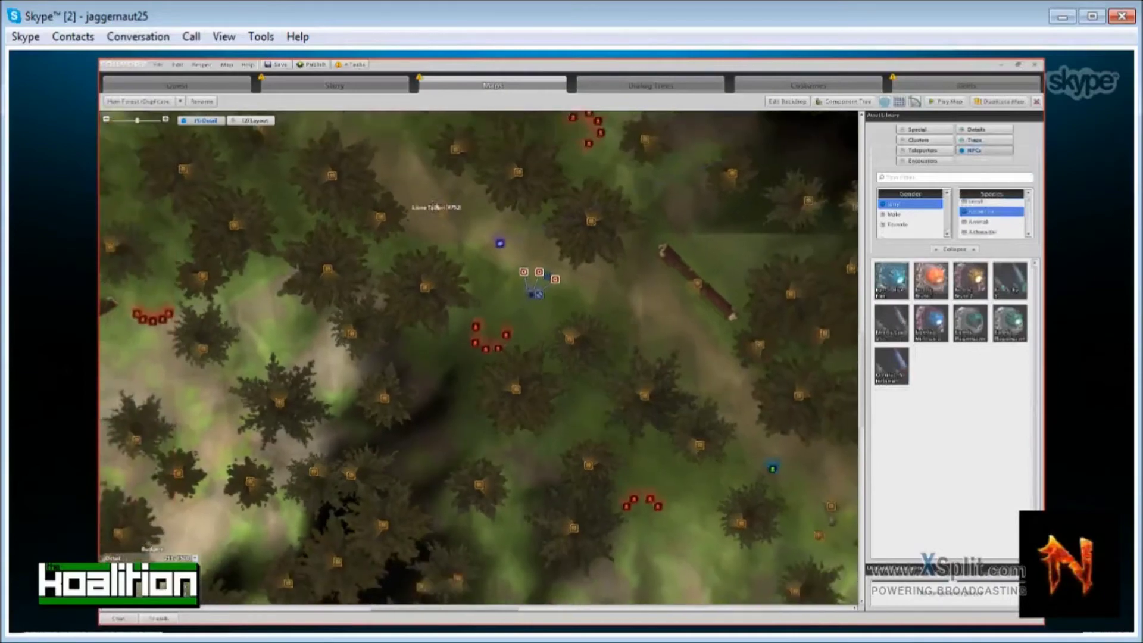
left_click(436, 208)
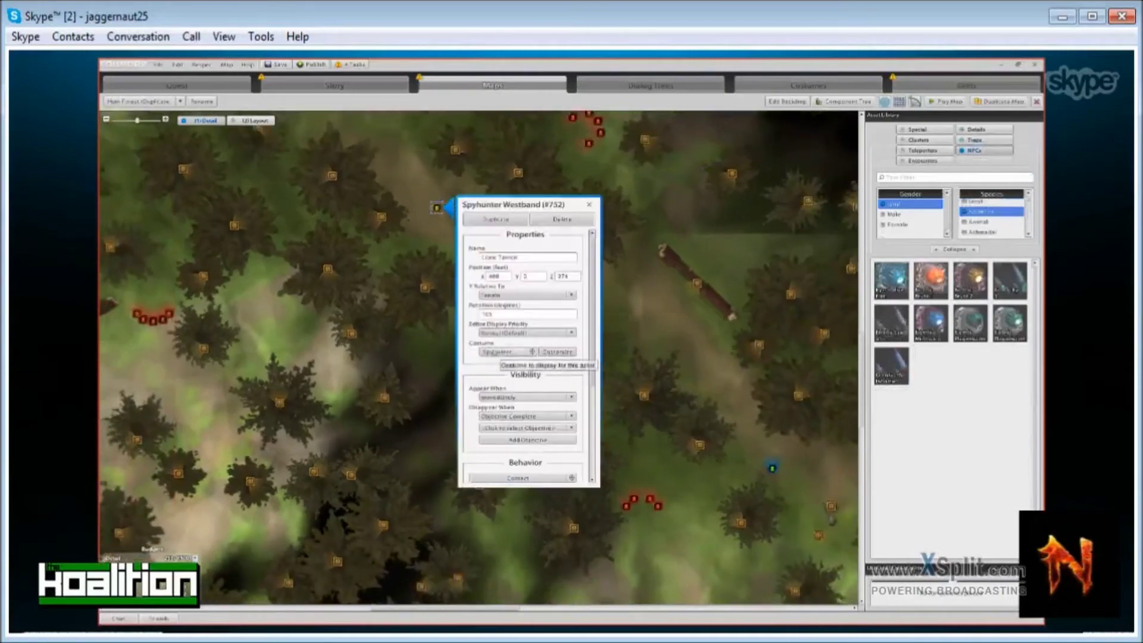
left_click(532, 352)
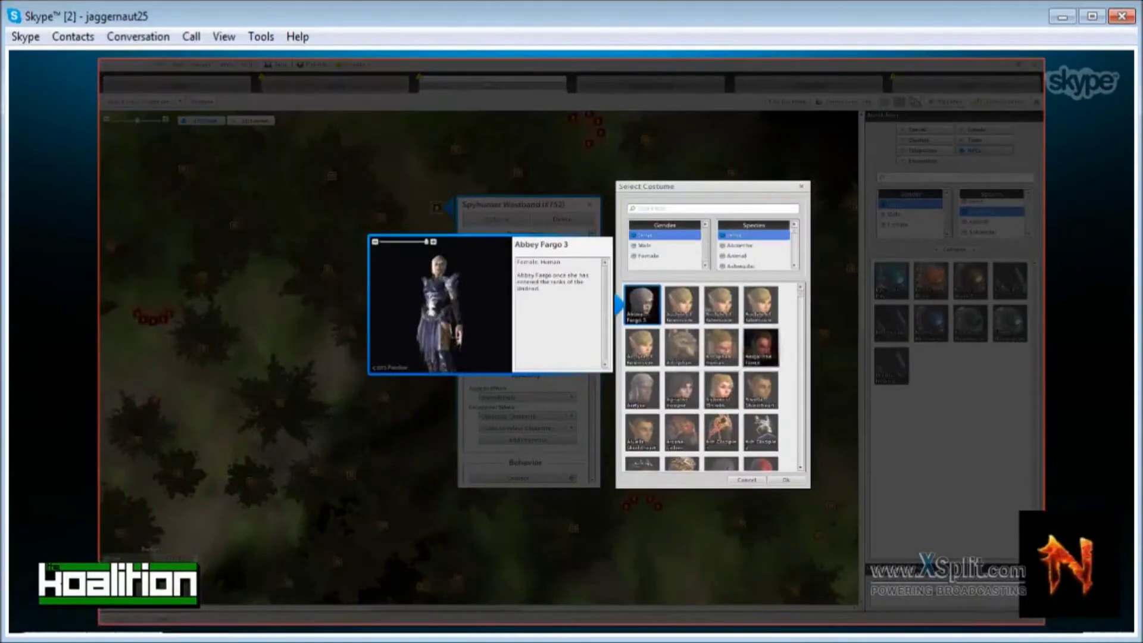
left_click(804, 187)
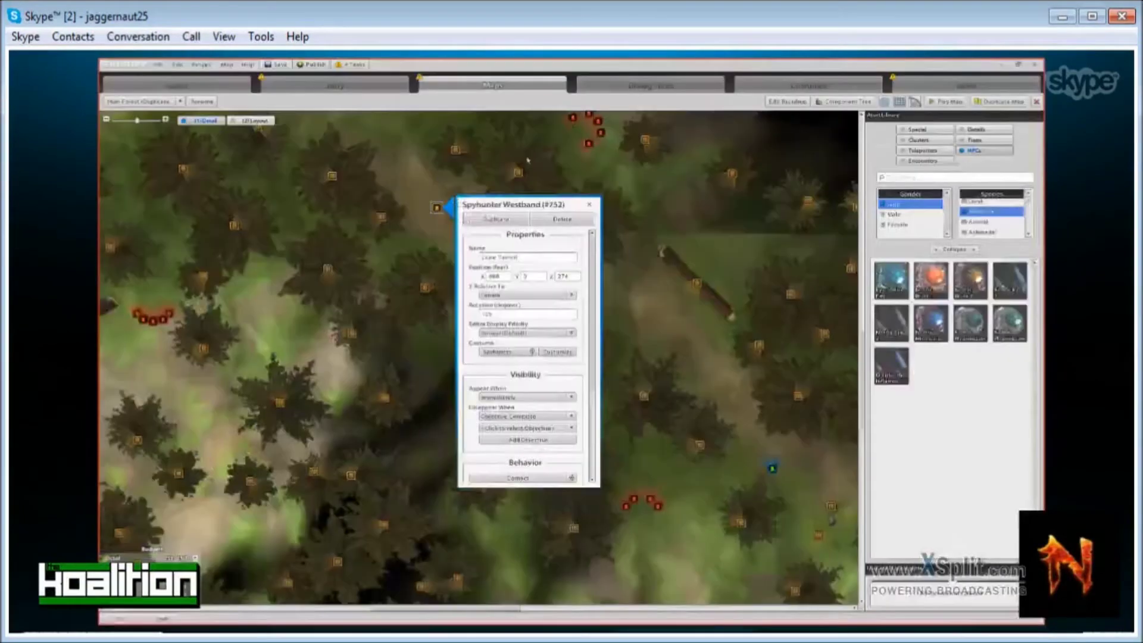
left_click(590, 203)
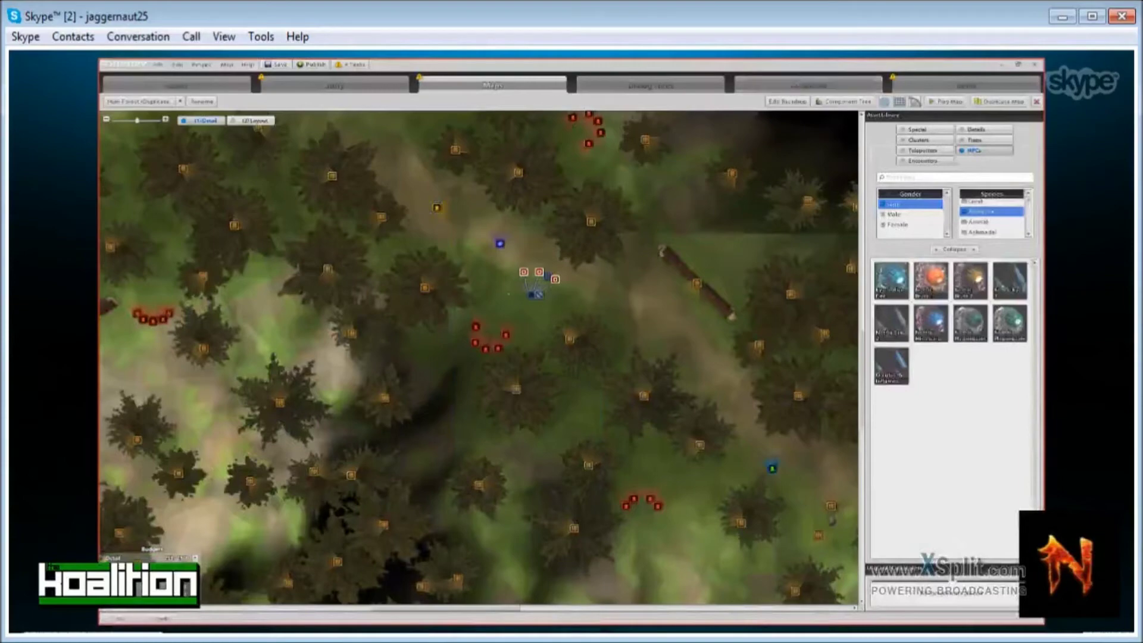
Play the whole forest map as a test.
scroll(576, 300, "down", 5)
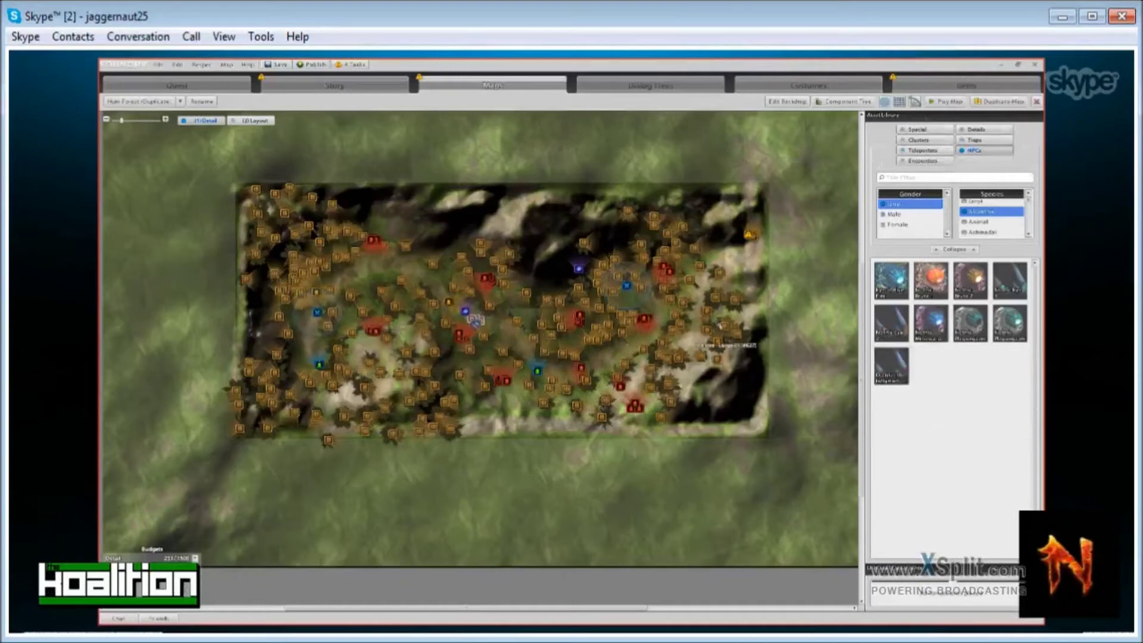
left_click(947, 101)
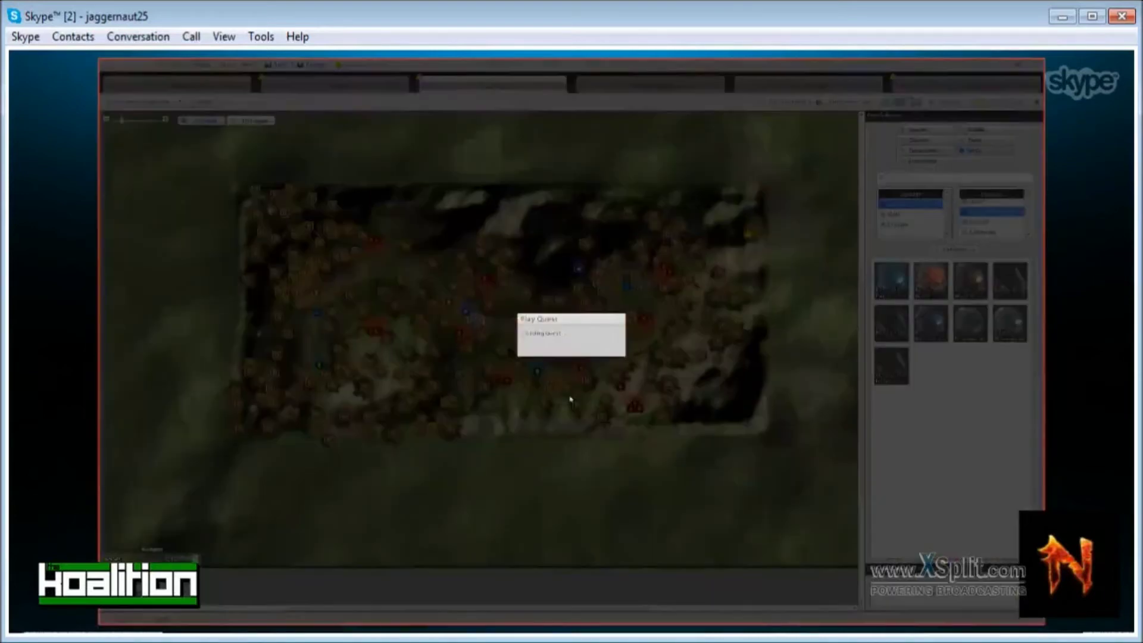
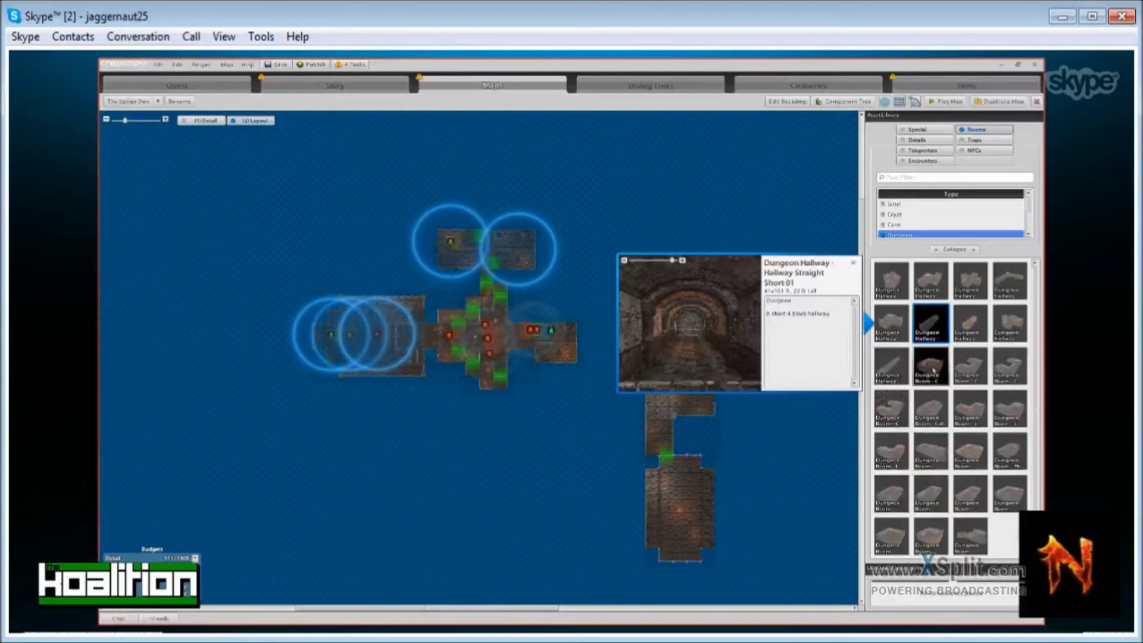
Preview the Dungeon Hallway - Dogleg 02, Hallway Straight Short 01 and Dungeon Room - C Extra Small Room 01 assets.
left_click(932, 290)
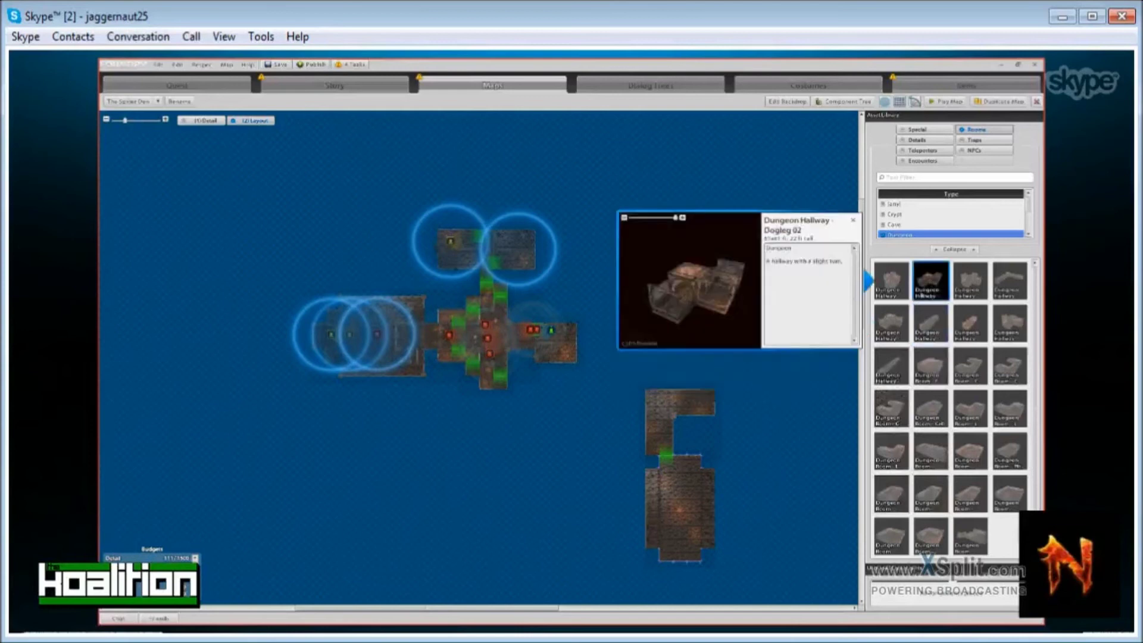
left_click(931, 325)
left_click(931, 370)
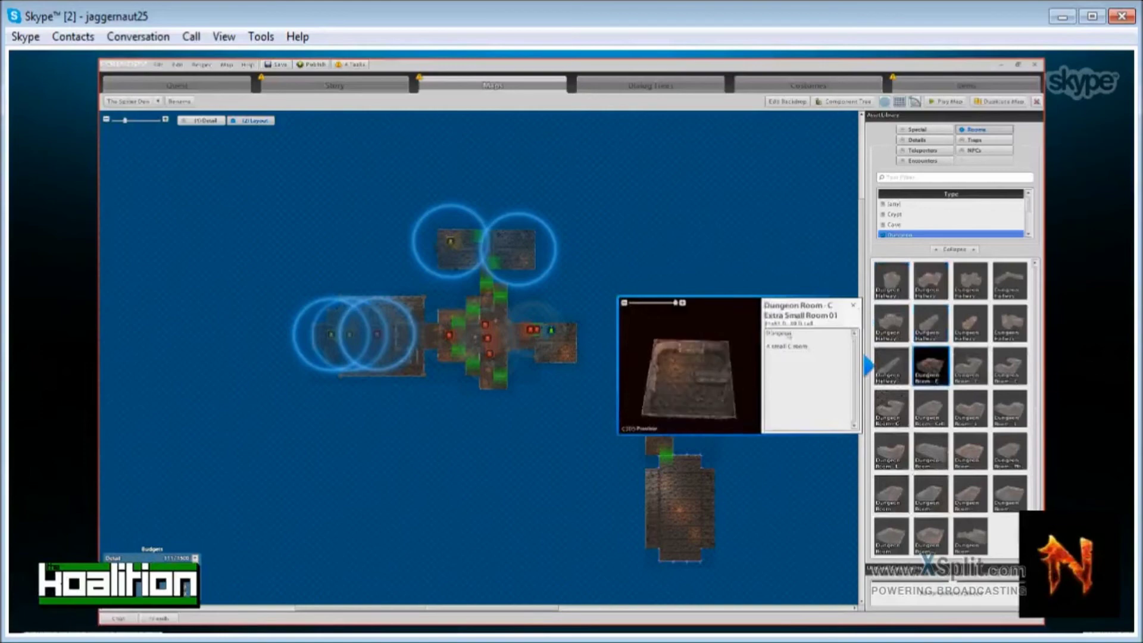
Place a Dungeon Room - C Extra Small Room 01 in the empty area east of the existing dungeon.
left_click_drag(691, 387, 715, 384)
scroll(721, 388, "up", 4)
scroll(691, 372, "down", 1)
left_click_drag(931, 366, 723, 275)
scroll(777, 387, "up", 1)
right_click_drag(797, 337, 543, 377)
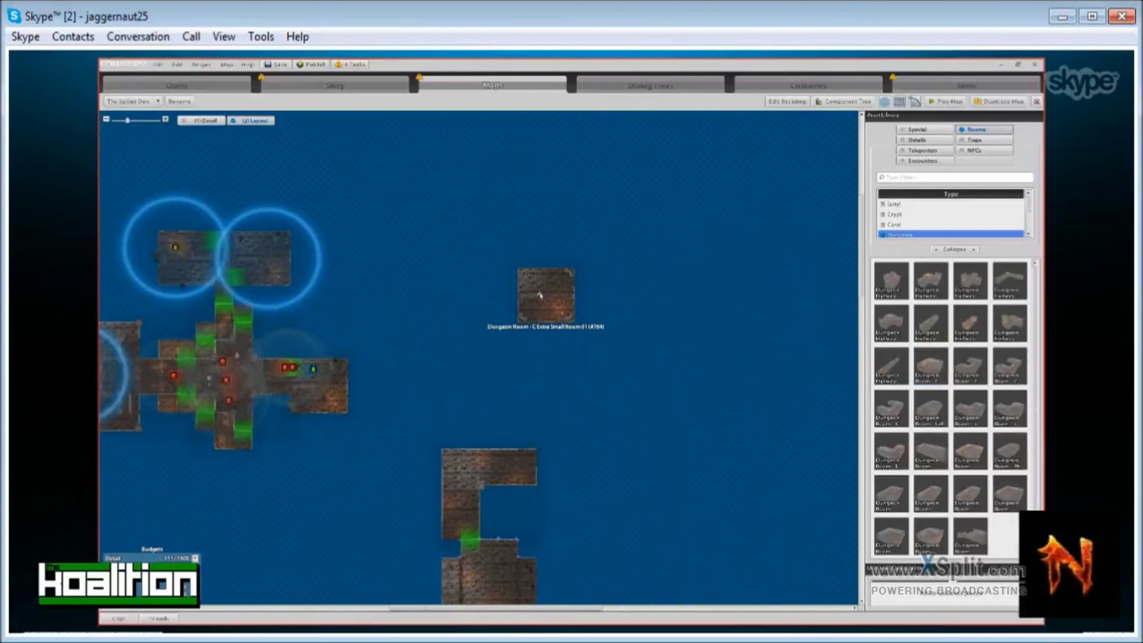
Attach a Hallway Straight Short 02 to the new extra small room and move it to the room's north side.
left_click_drag(971, 322, 583, 296)
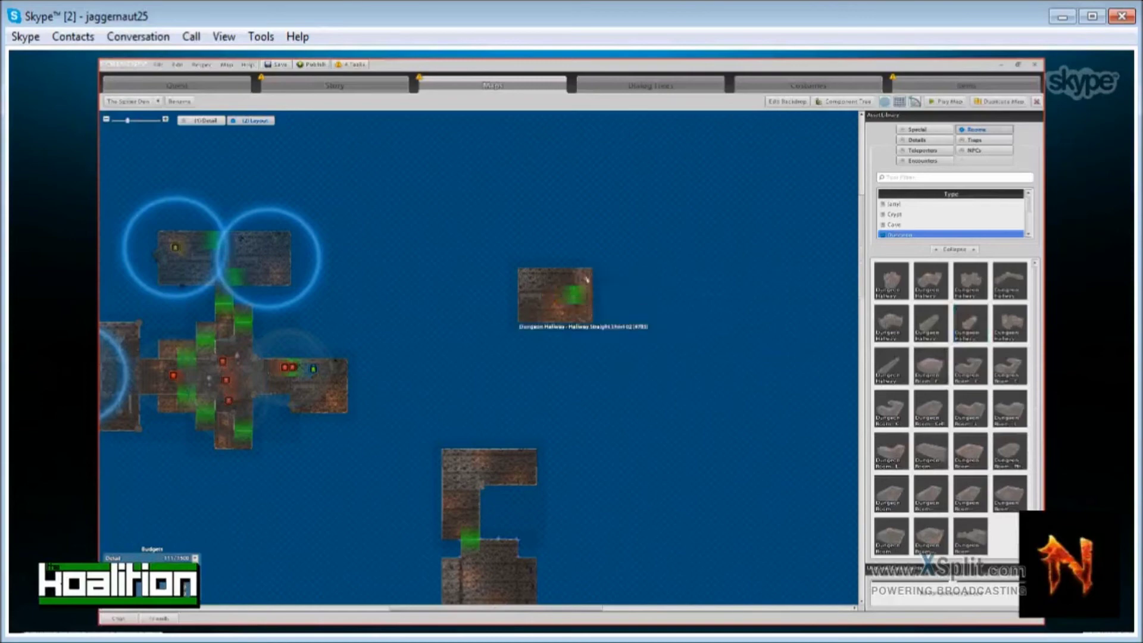
left_click(582, 278)
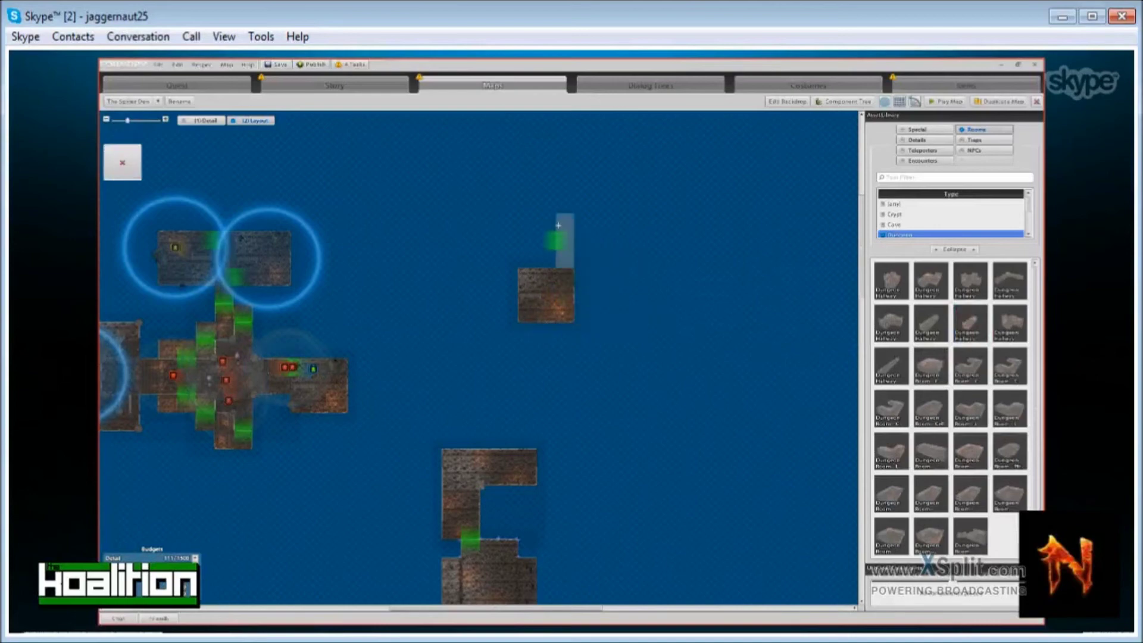
left_click_drag(559, 225, 560, 227)
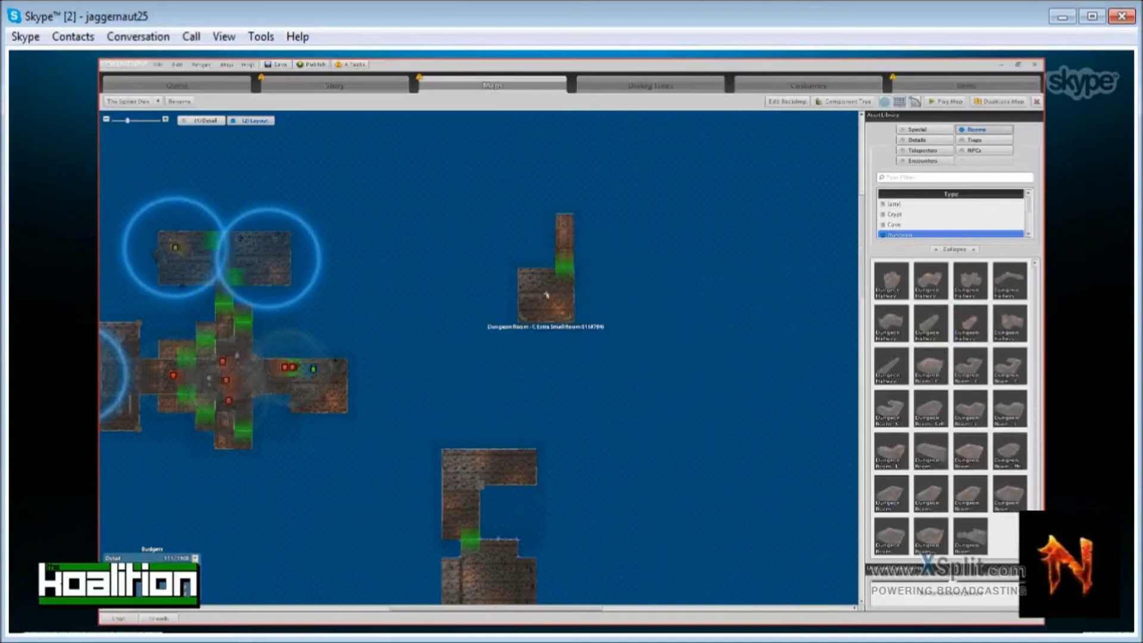
Attach a second C Extra Small Room 01 east of the first, and a Dungeon Room - C Large Room 01 east of that.
left_click_drag(930, 364, 600, 301)
left_click_drag(970, 365, 680, 366)
scroll(683, 407, "up", 2)
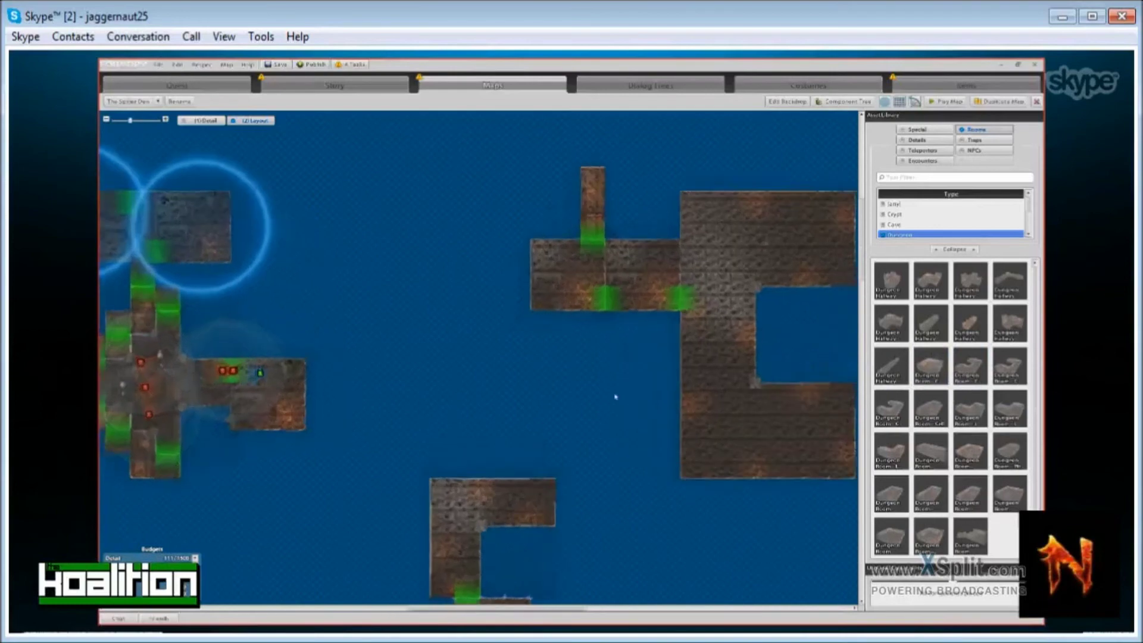
left_click_drag(616, 396, 519, 395)
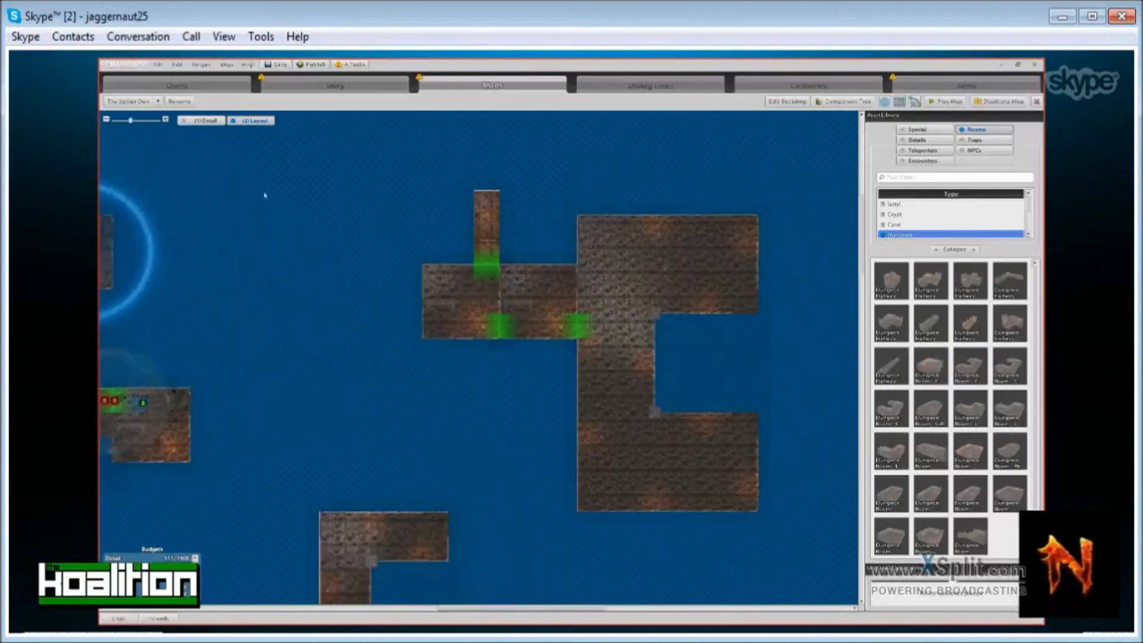
Shift the large room's door north, and try the door between the two small rooms farther north before returning it south.
mouse_move(577, 326)
left_mouse_down()
mouse_move(575, 281)
mouse_move(575, 302)
left_mouse_up()
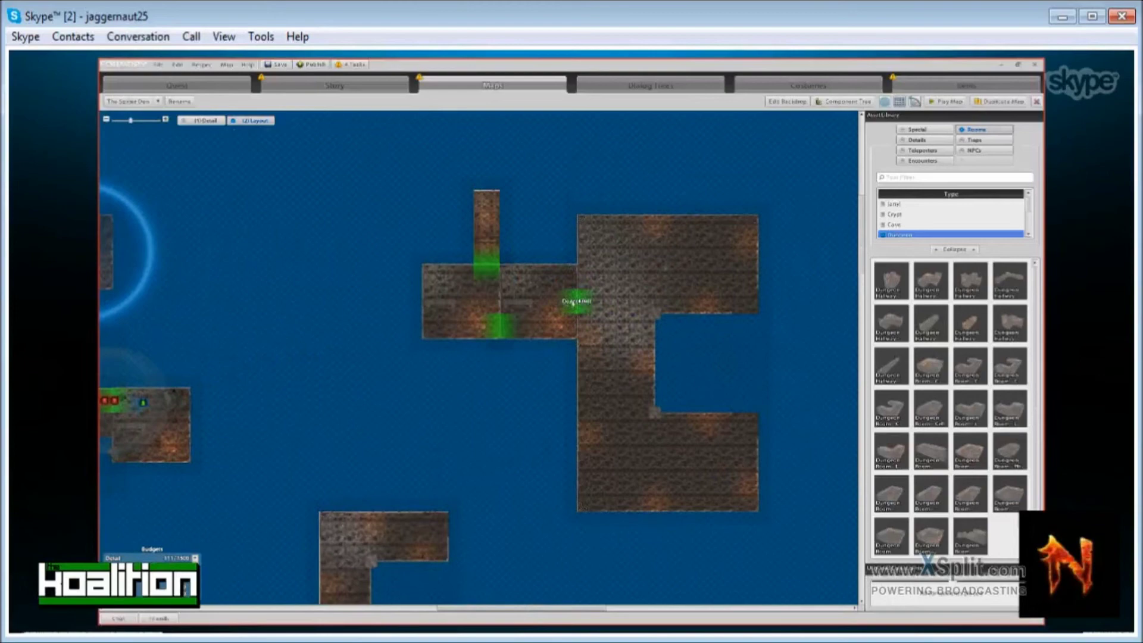
left_click_drag(500, 326, 500, 301)
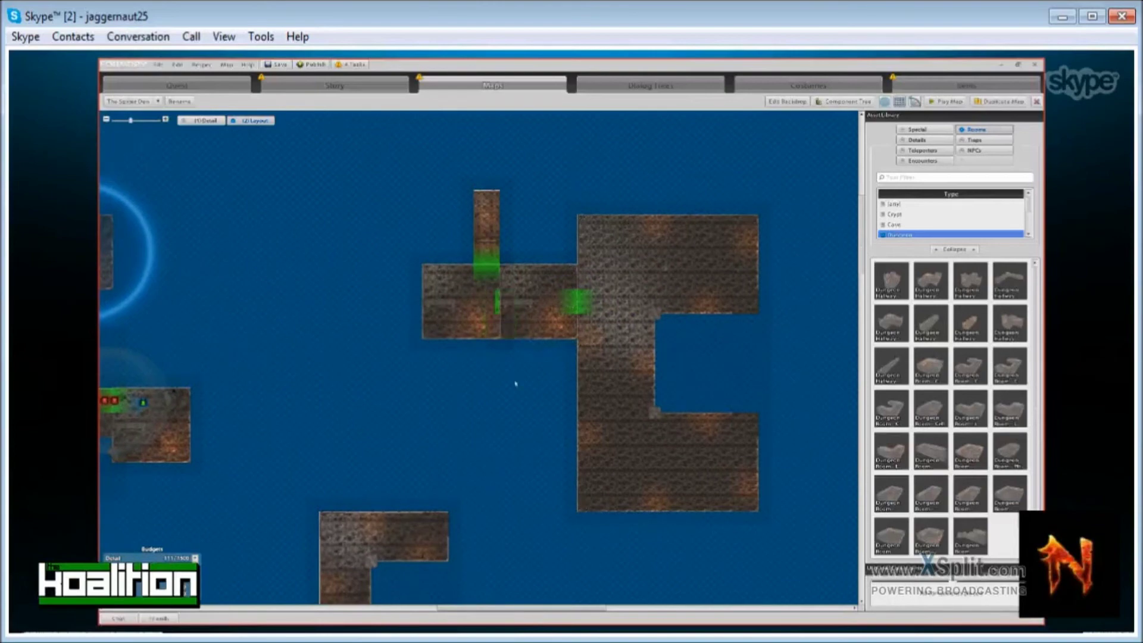
left_click(499, 301)
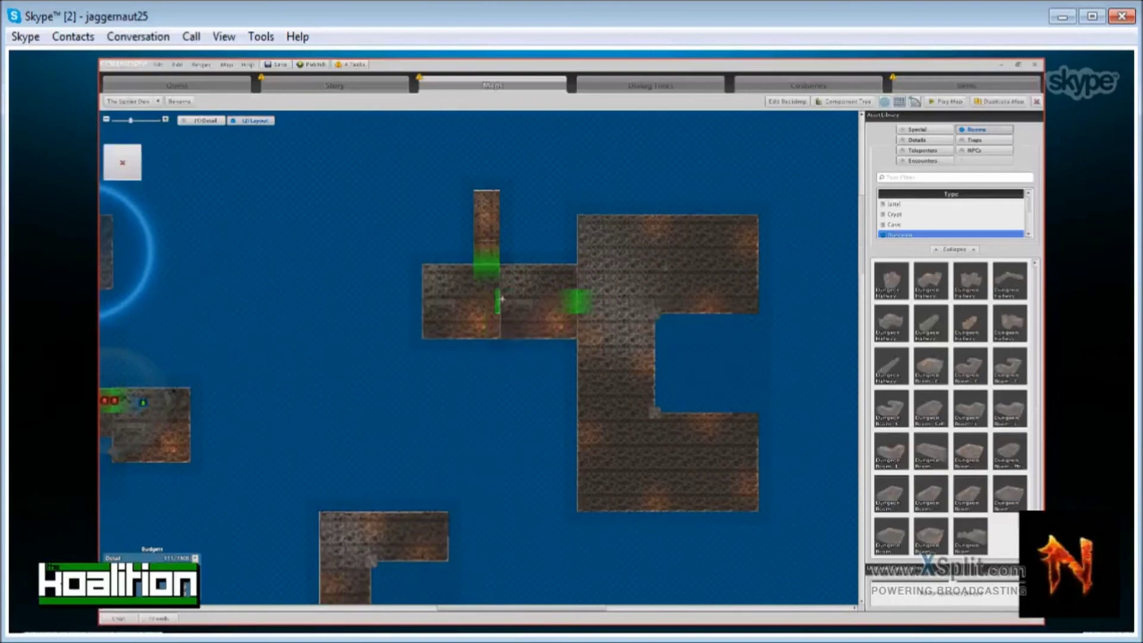
scroll(500, 299, "up", 3)
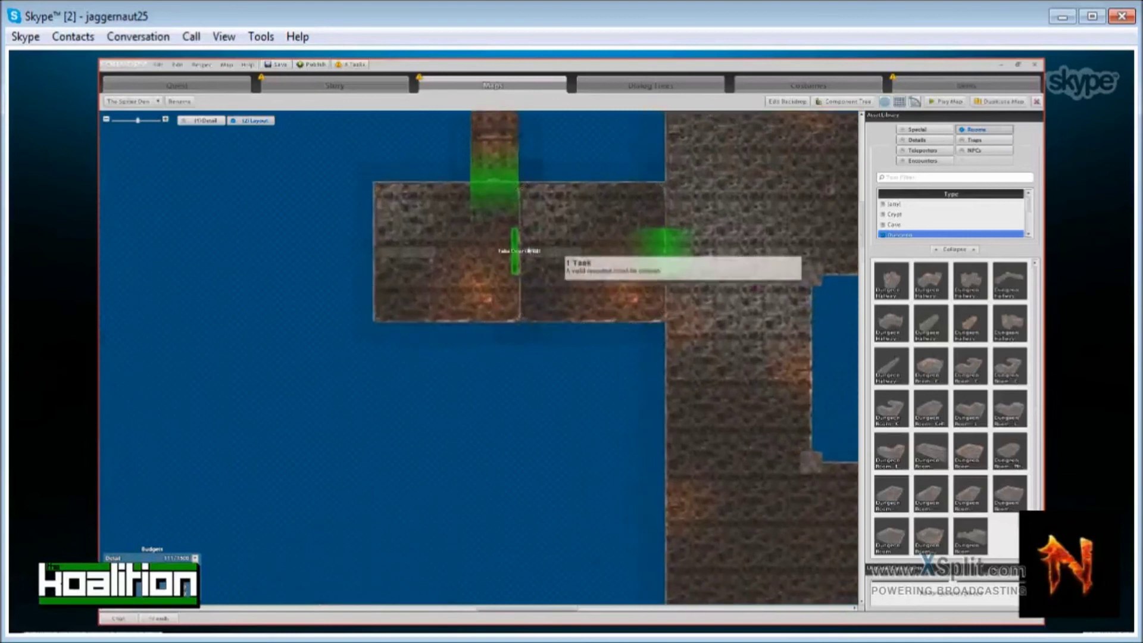
left_click_drag(513, 250, 518, 275)
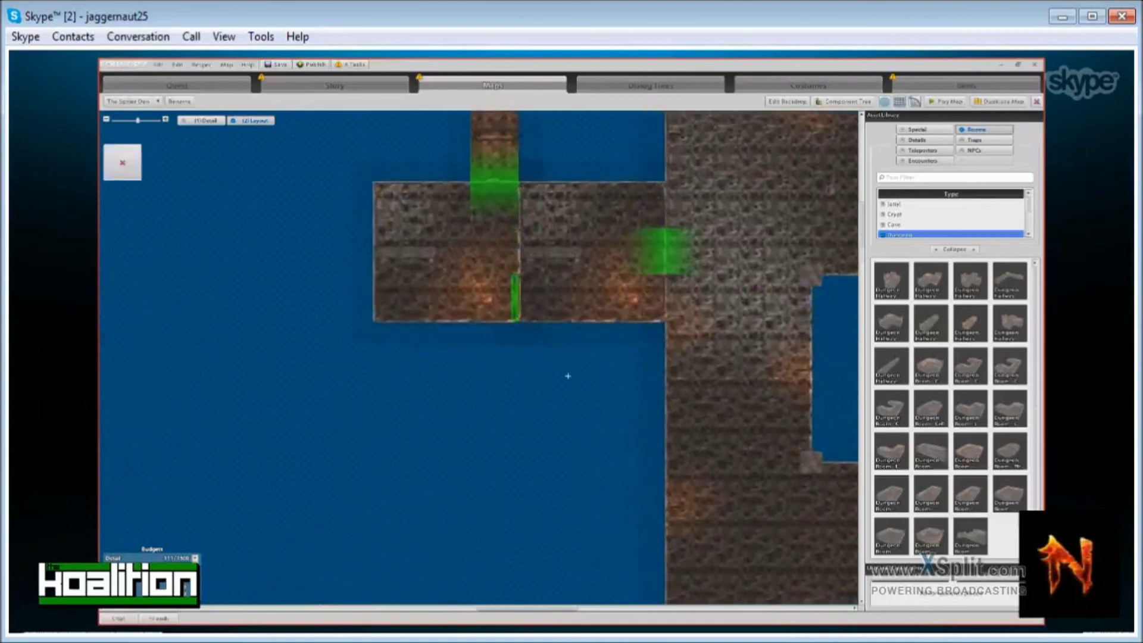
left_click(551, 352)
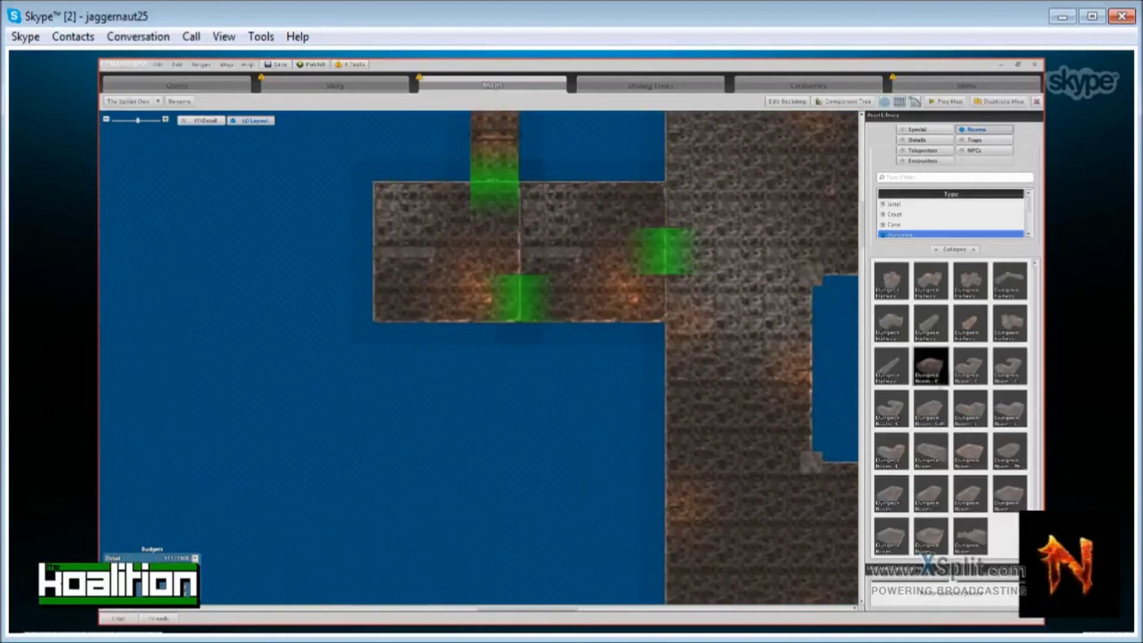
Attach the medium-size dungeon room to the south side of the two extra small rooms.
mouse_move(980, 460)
left_click_drag(972, 457, 512, 447)
scroll(482, 357, "down", 2)
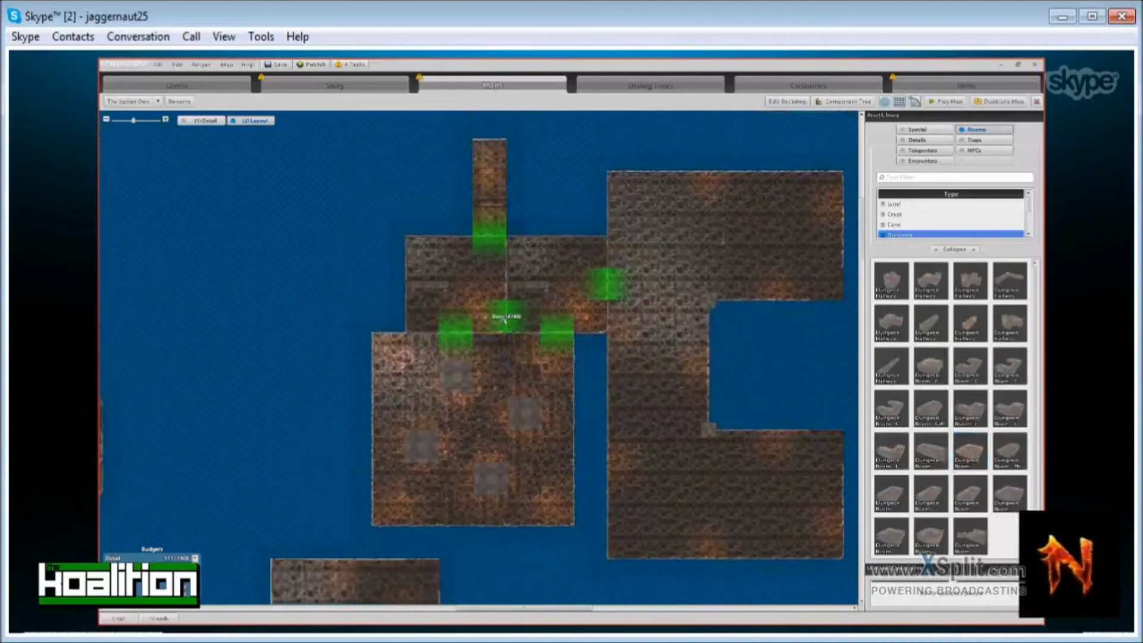
scroll(503, 319, "down", 2)
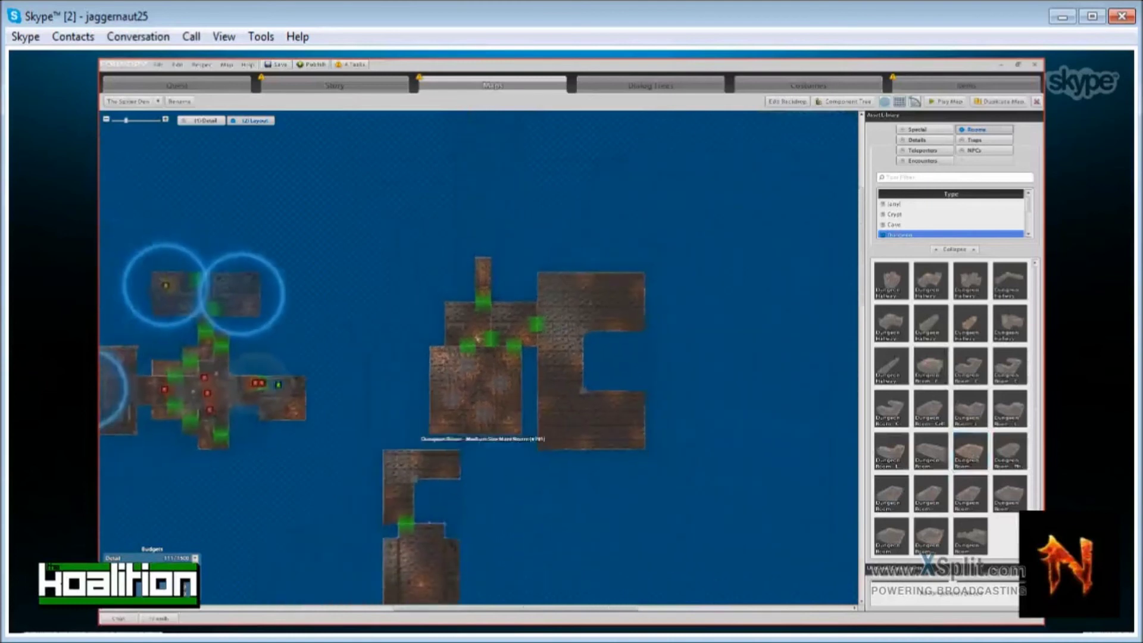
Place the dungeon boss room against the north side of the large C-shaped room.
left_click_drag(701, 349, 618, 365)
mouse_move(969, 539)
left_click_drag(968, 539, 614, 237)
scroll(658, 310, "up", 2)
left_click_drag(657, 311, 404, 405)
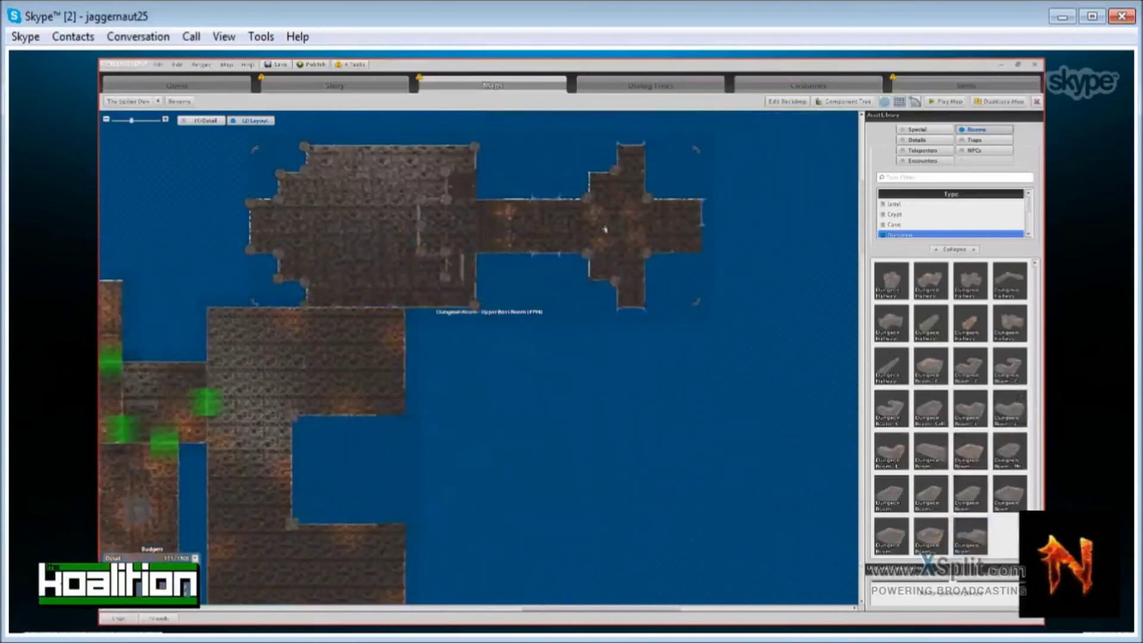
left_click_drag(472, 310, 672, 360)
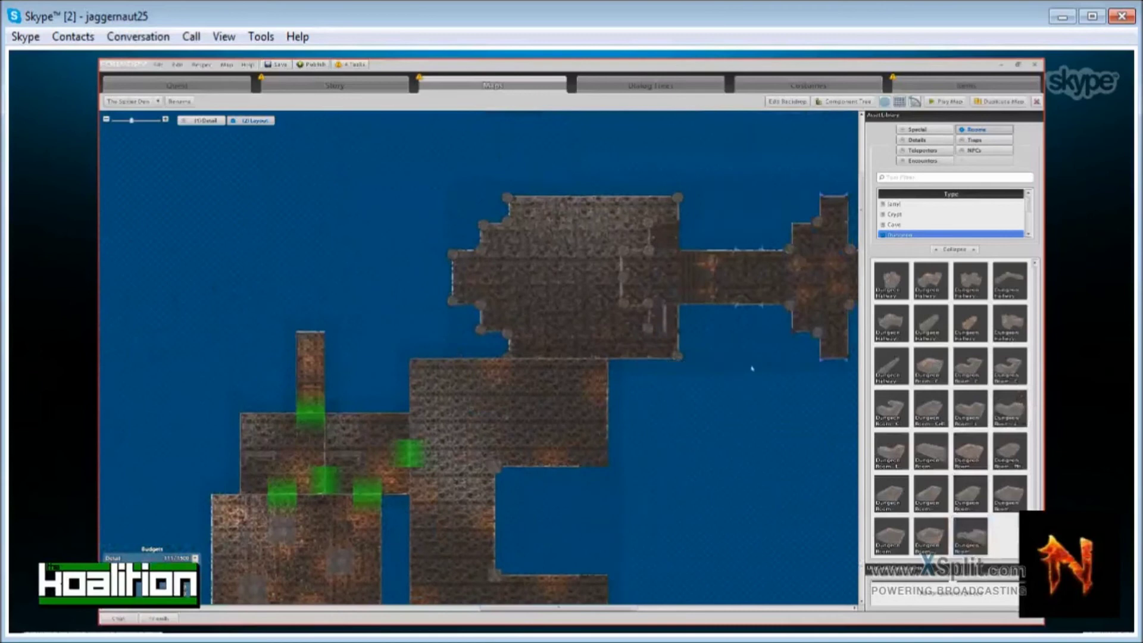
Populate the large C-shaped dungeon room with automatic details.
left_click_drag(751, 369, 755, 207)
left_click(539, 272)
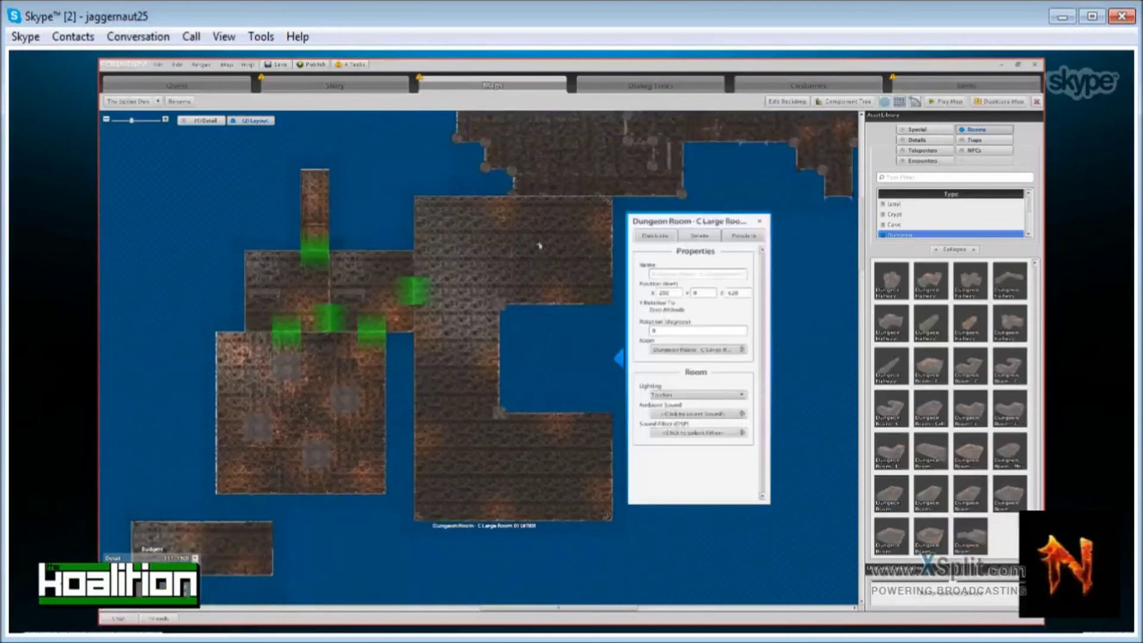
right_click(540, 246)
right_click(473, 233)
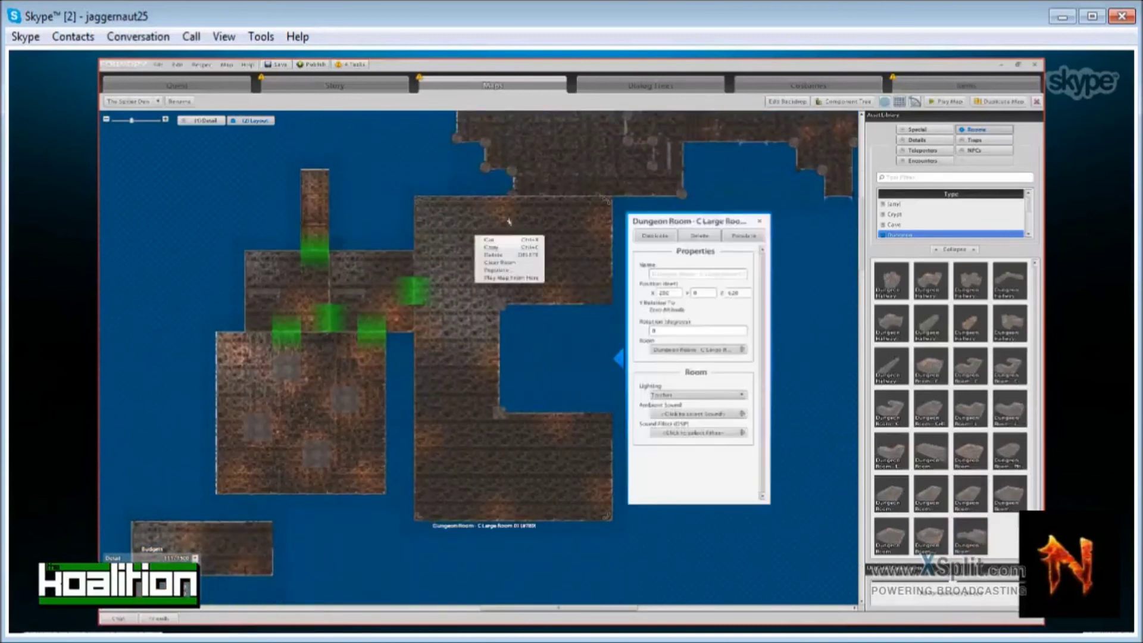
left_click(499, 271)
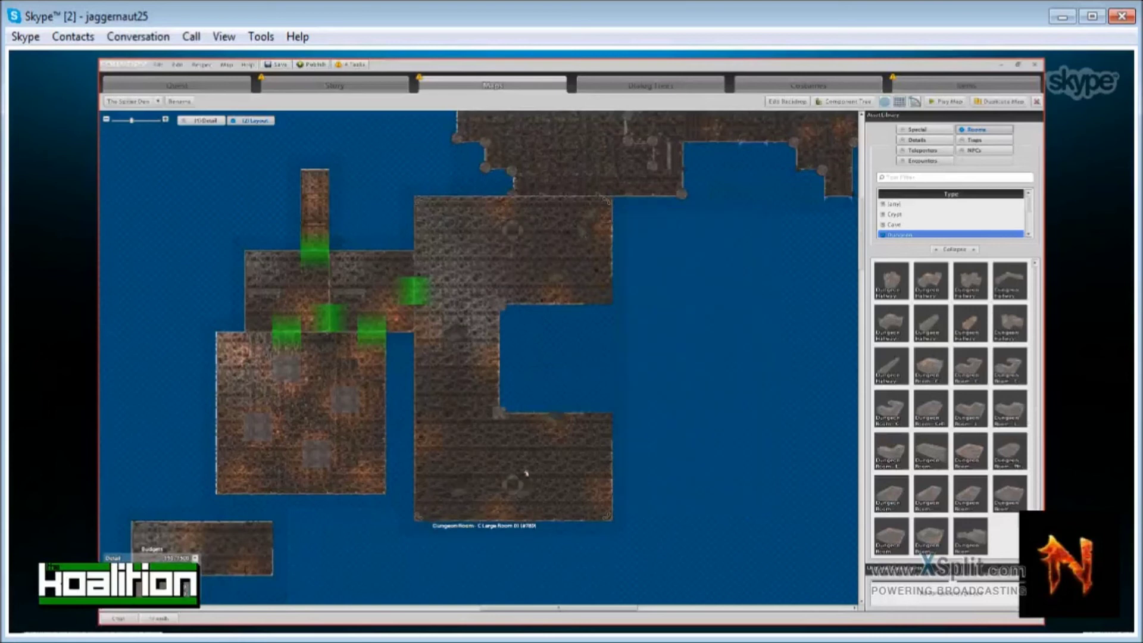
Show the map in Detail mode and populate the large C-shaped room again.
key("1")
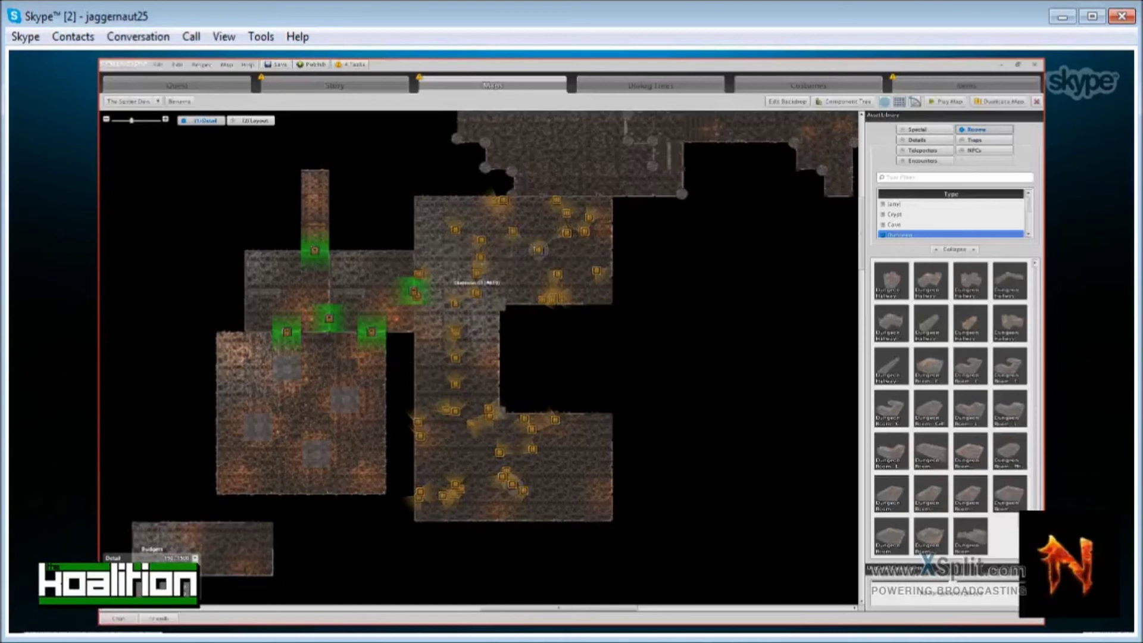
right_click(515, 279)
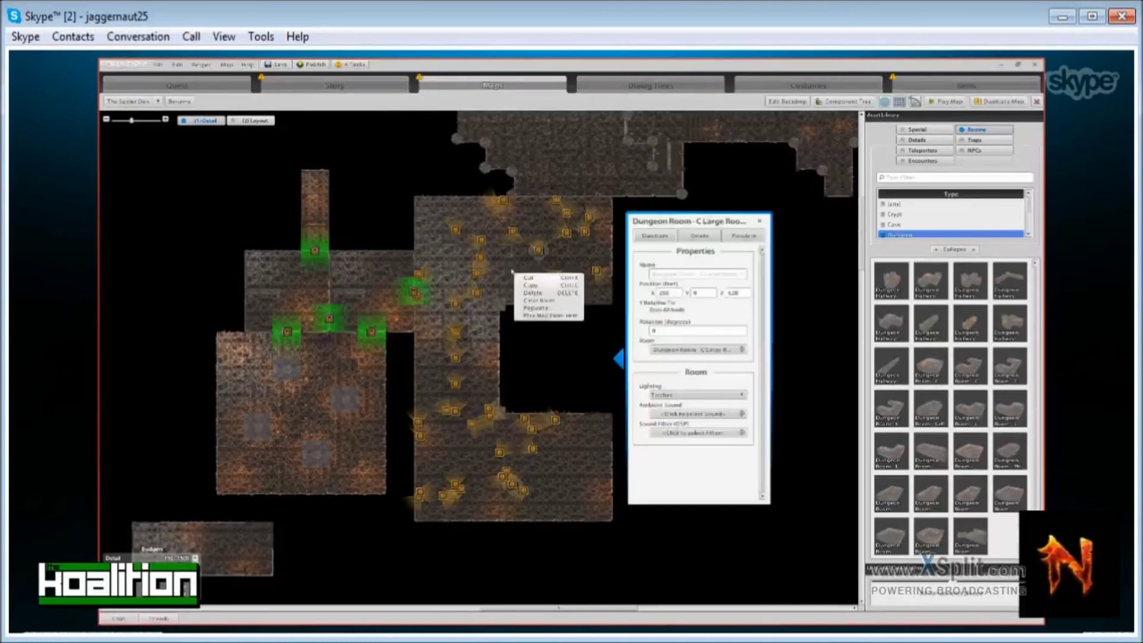
left_click(539, 308)
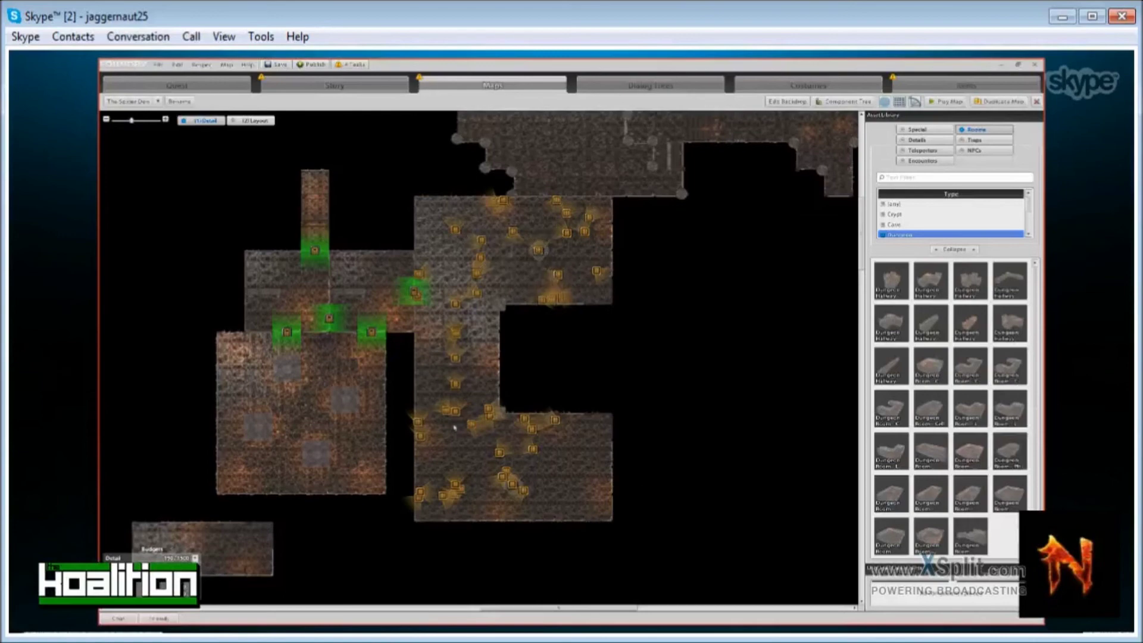
Place a Crypt Hallway - Cross Intersection 01 in the empty area southeast of the dungeon cross hallway.
scroll(457, 393, "up", 2)
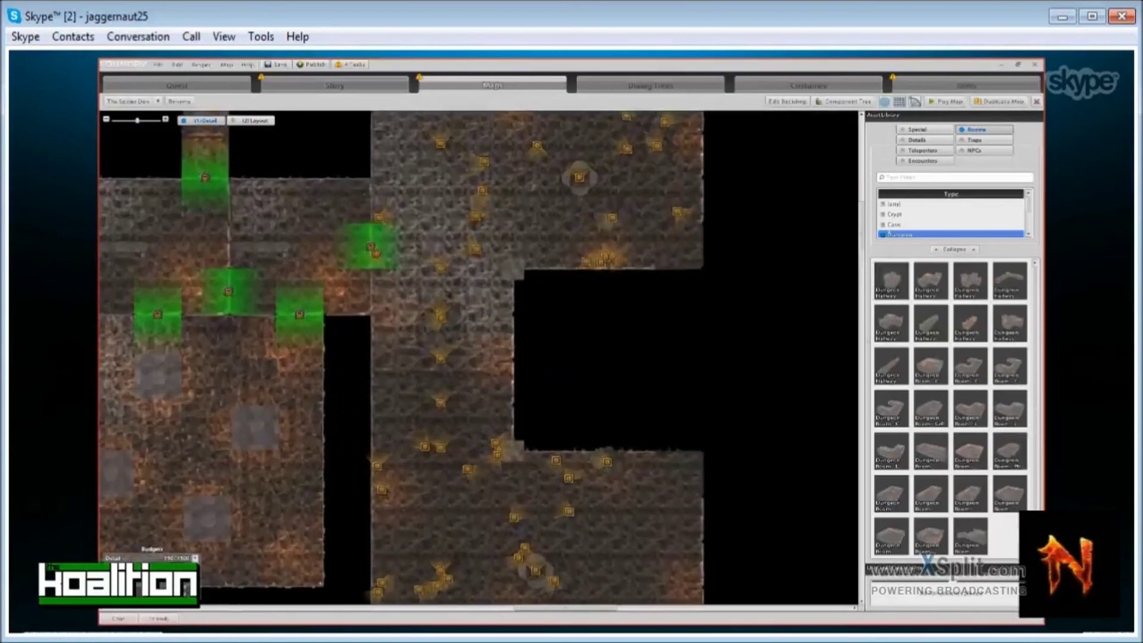
left_click(979, 140)
left_click(916, 140)
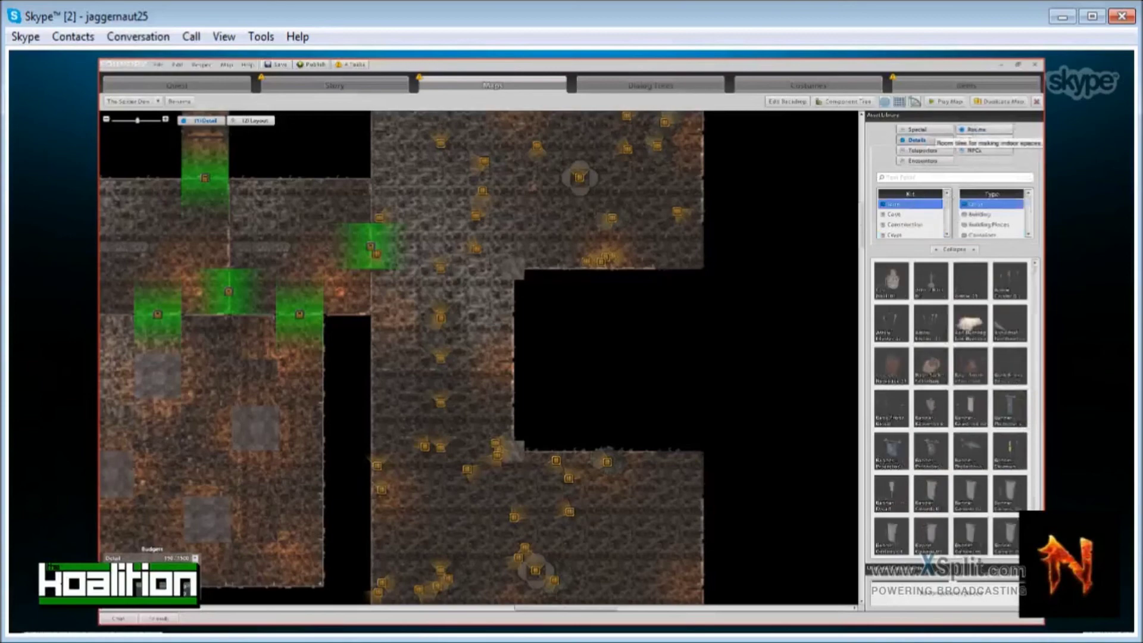
left_click(970, 129)
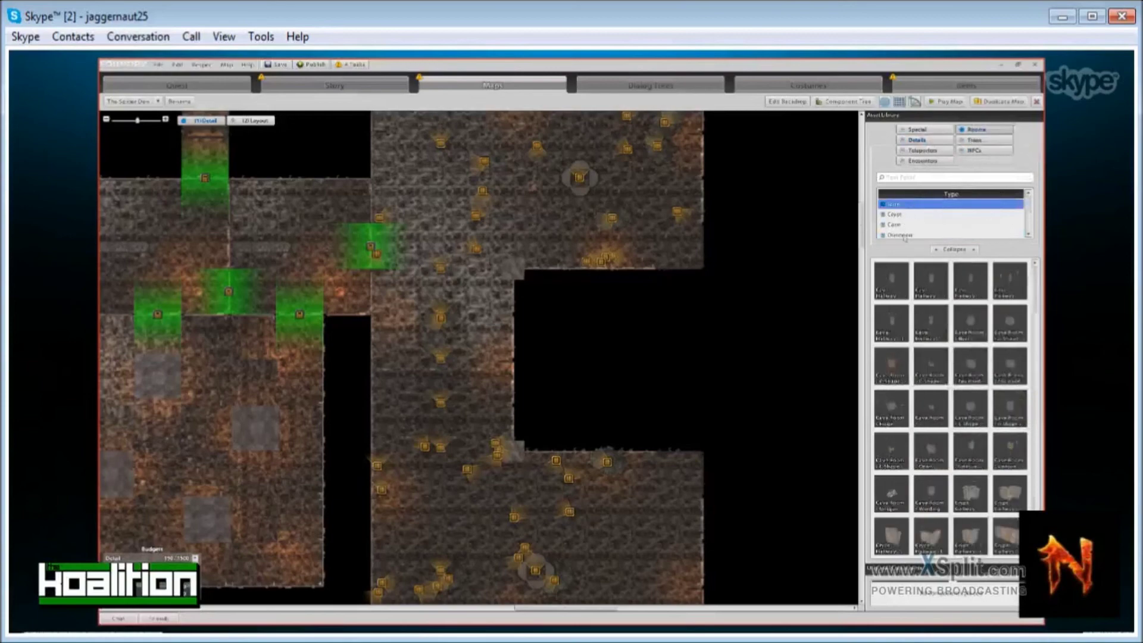
scroll(641, 339, "down", 5)
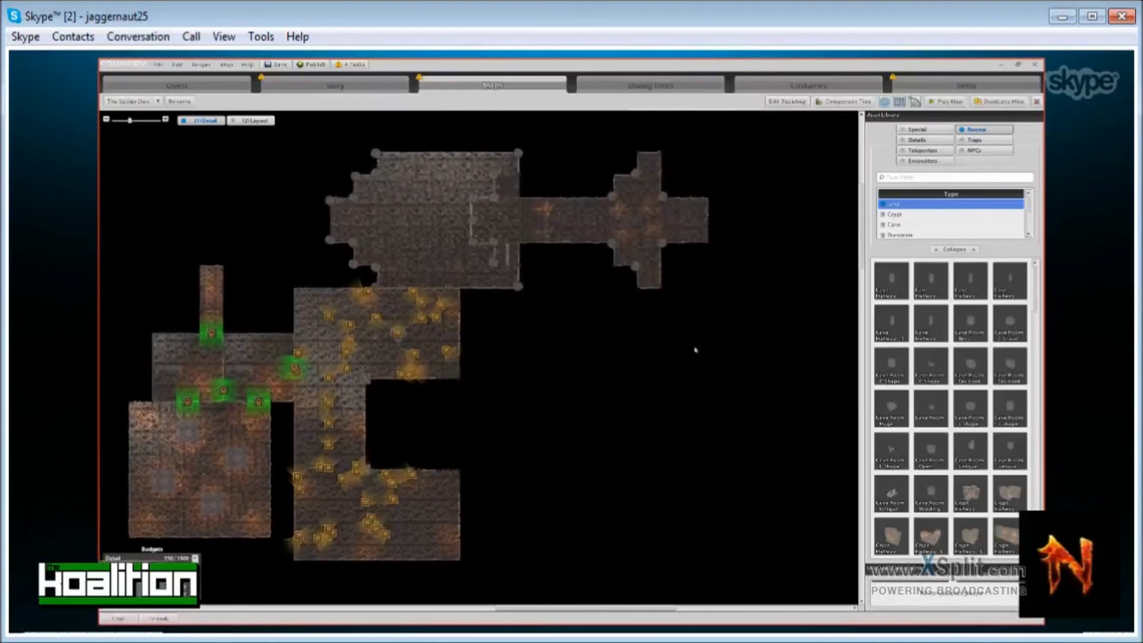
mouse_move(970, 492)
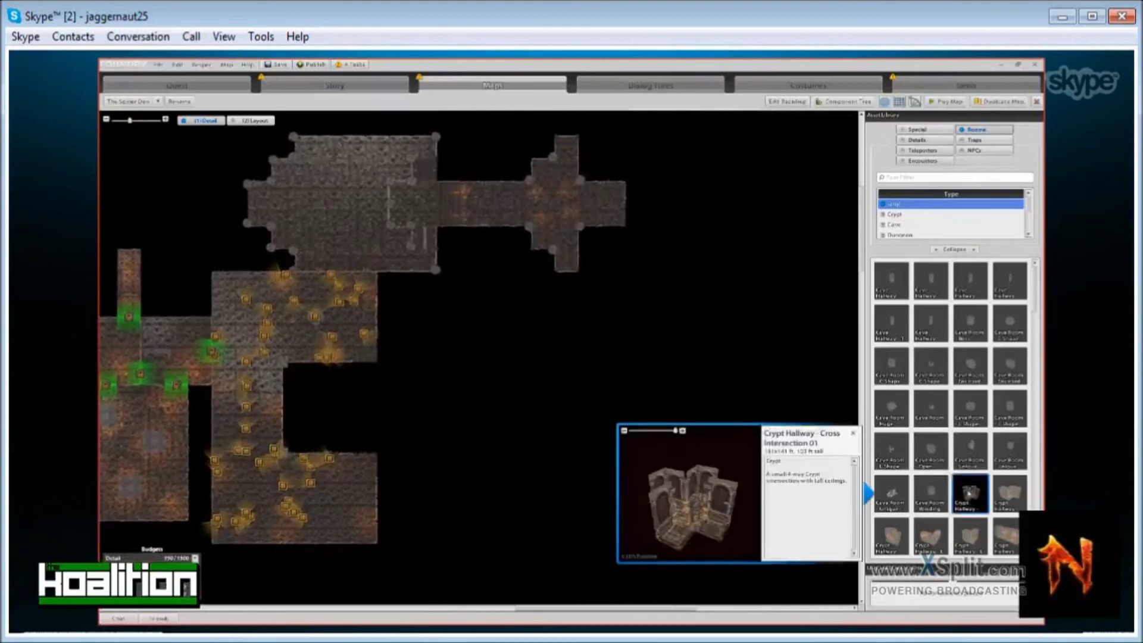
left_click_drag(970, 491, 681, 348)
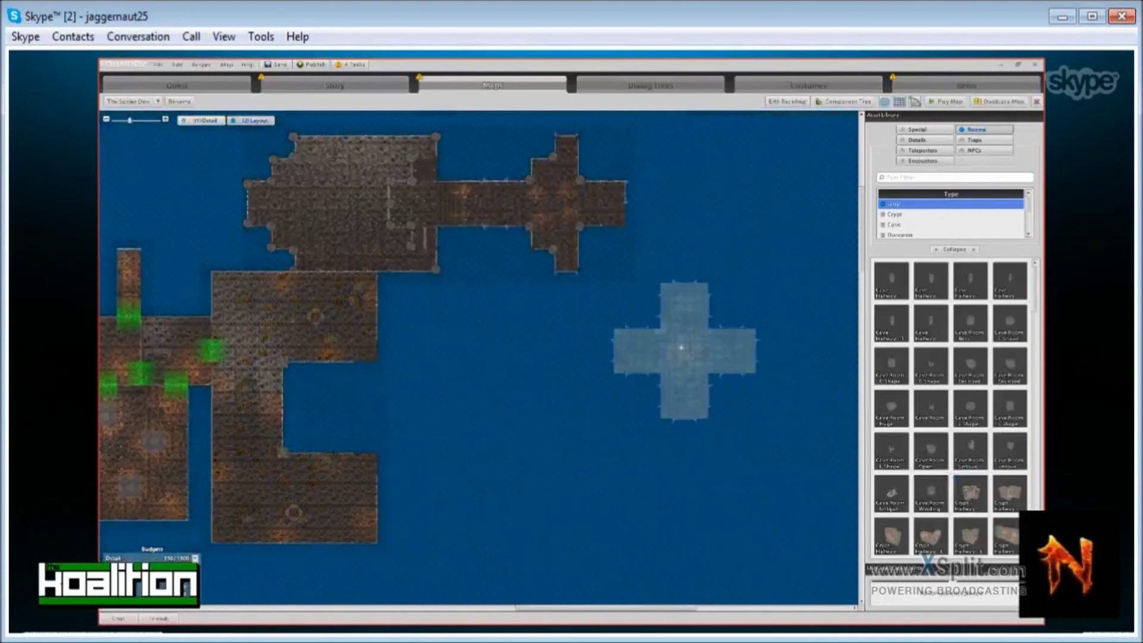
left_click_drag(681, 347, 681, 347)
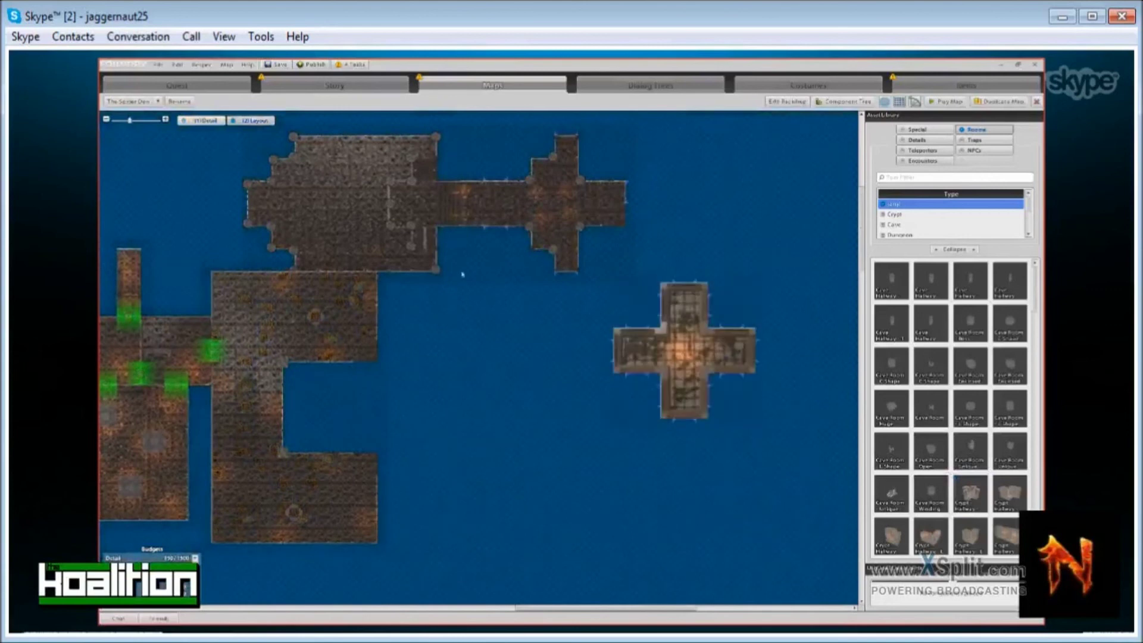
Attach the crypt cross intersection to the south arm of the dungeon cross hallway.
scroll(708, 231, "down", 2)
right_click_drag(711, 231, 804, 224)
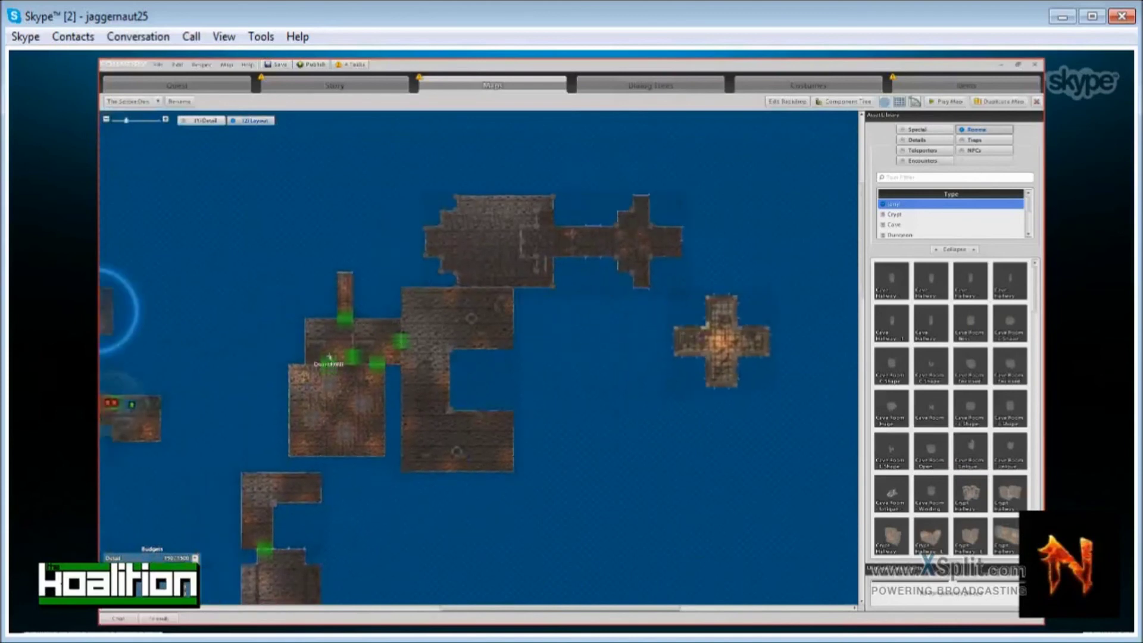
left_click_drag(719, 339, 734, 305)
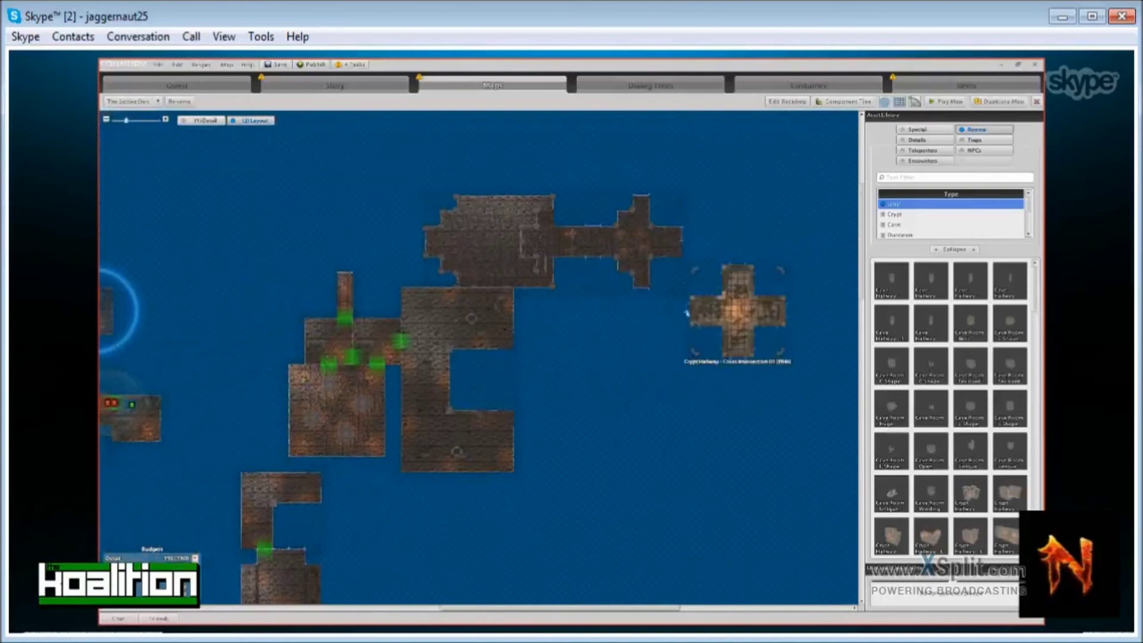
left_click_drag(736, 317, 713, 351)
scroll(748, 353, "up", 2)
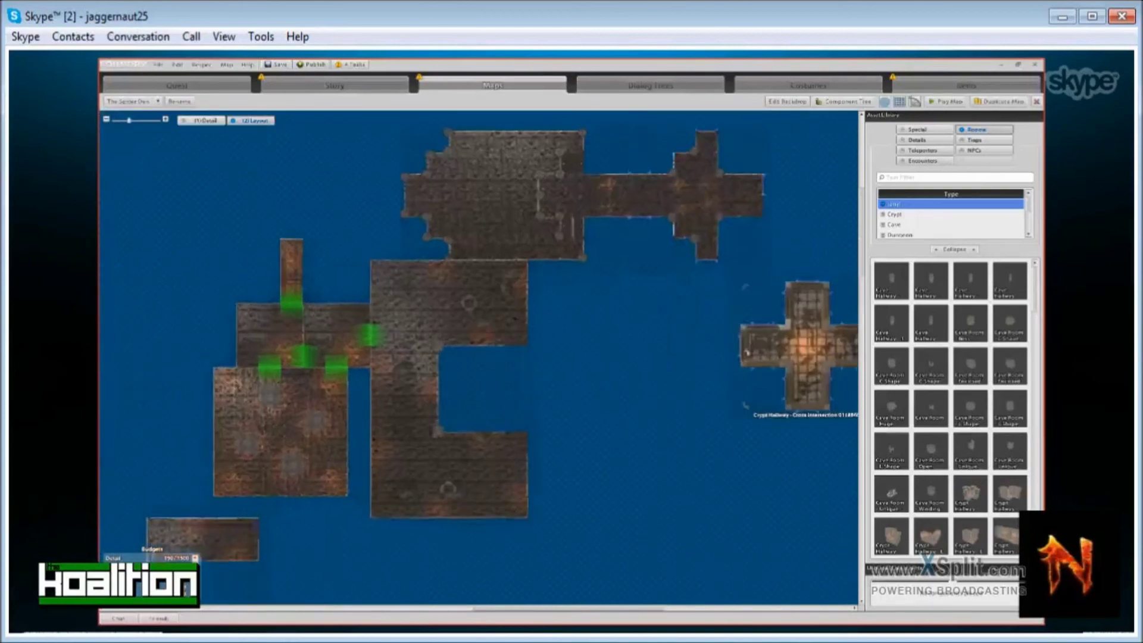
left_click_drag(828, 290, 786, 291)
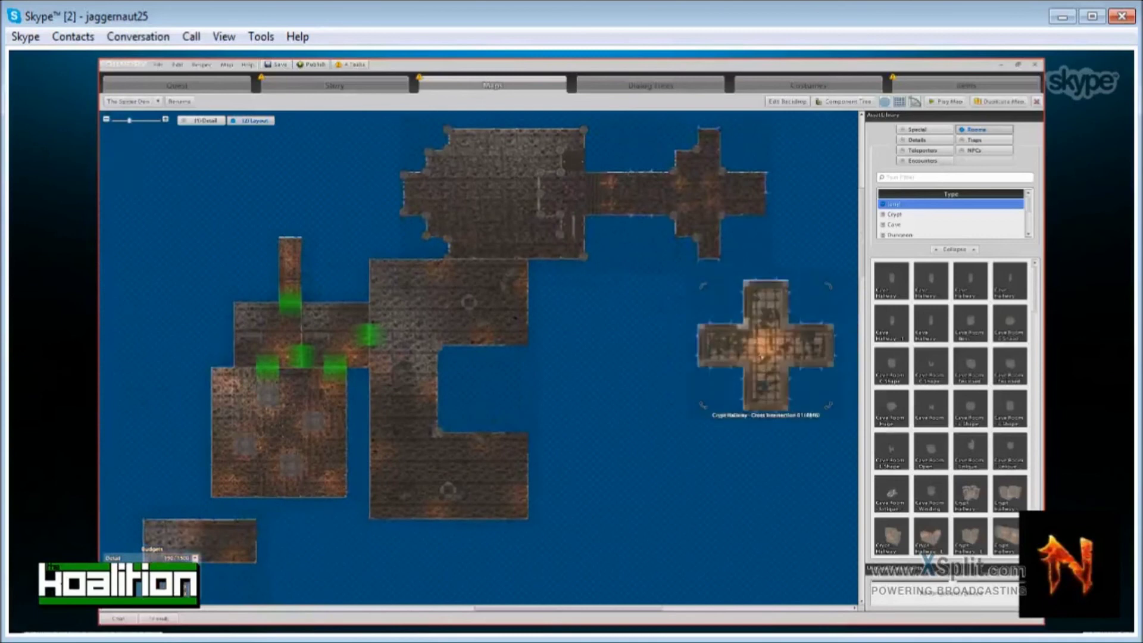
left_click_drag(774, 298, 715, 395)
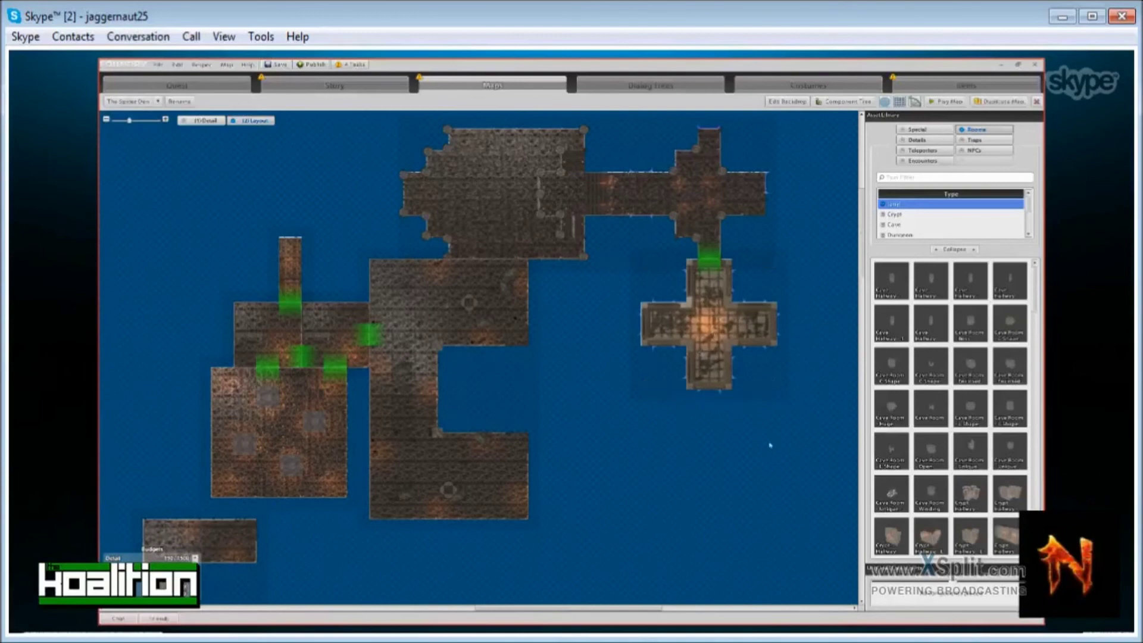
Attach a Cave Hallway - T to the south arm of the crypt cross intersection.
left_click_drag(770, 444, 697, 408)
mouse_move(892, 321)
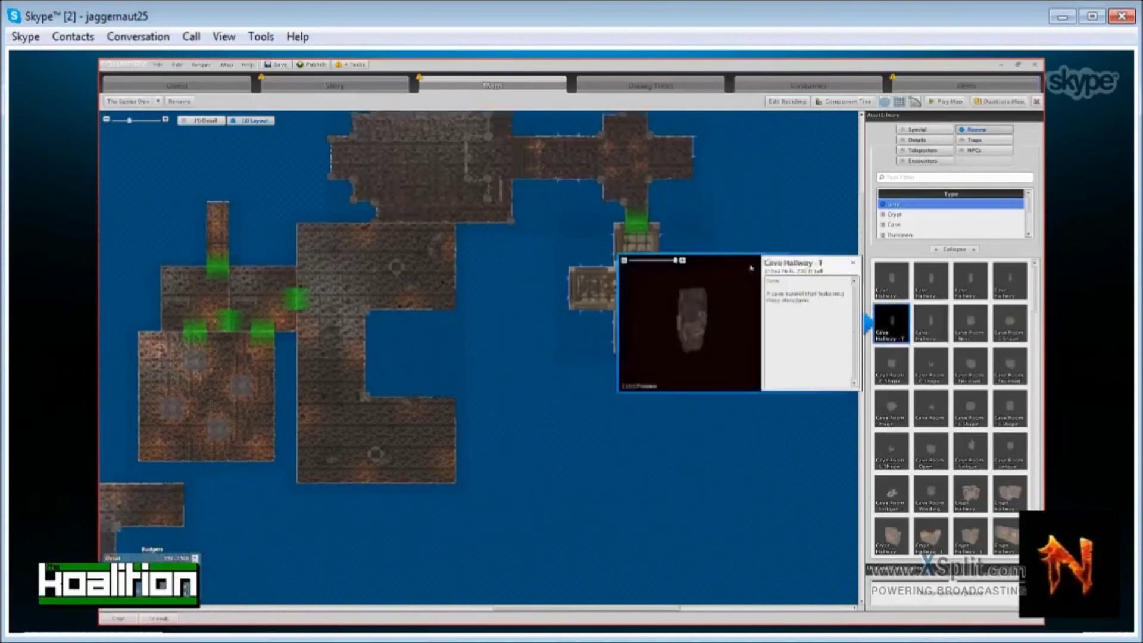
left_click_drag(892, 322, 666, 462)
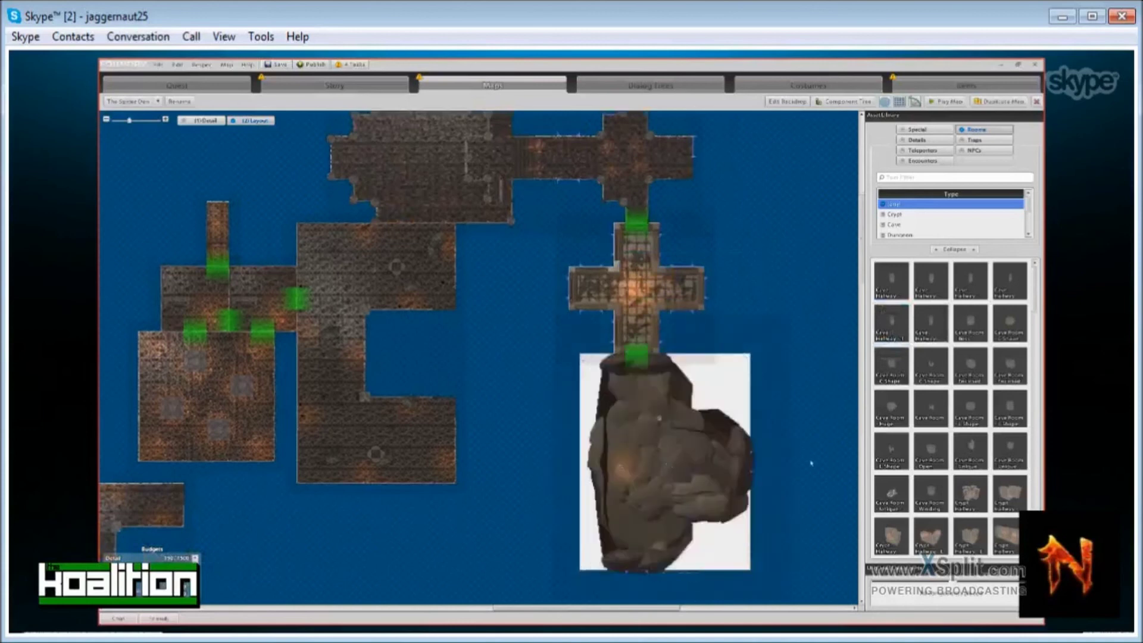
Place a Human Interior - Small Peasant House in the empty area east of the cave hallway.
scroll(955, 475, "down", 8)
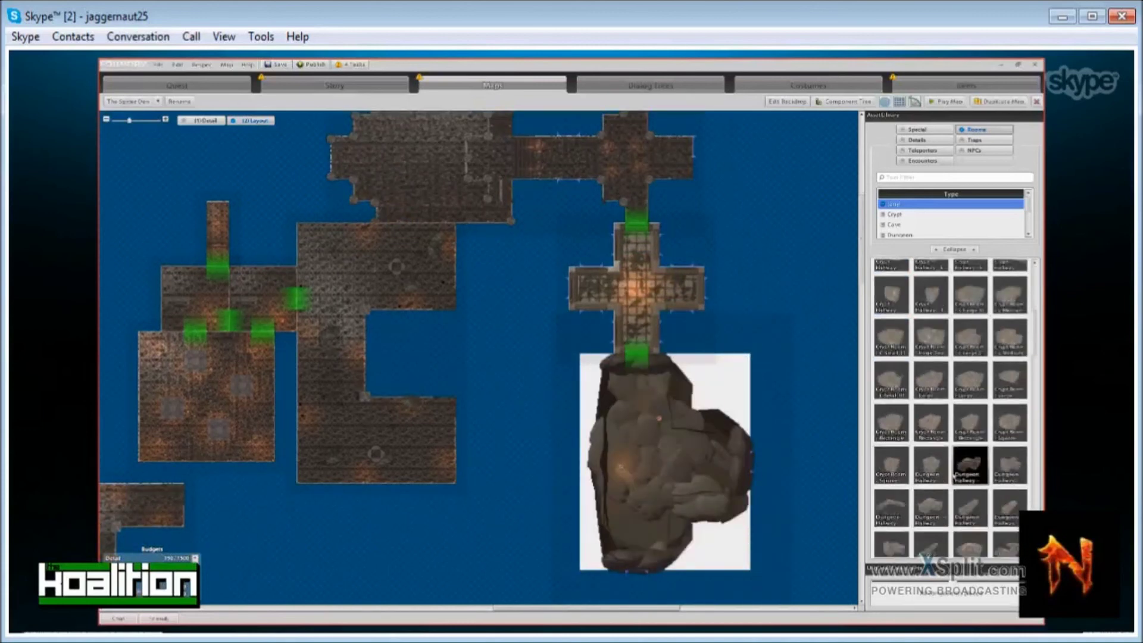
scroll(955, 475, "down", 5)
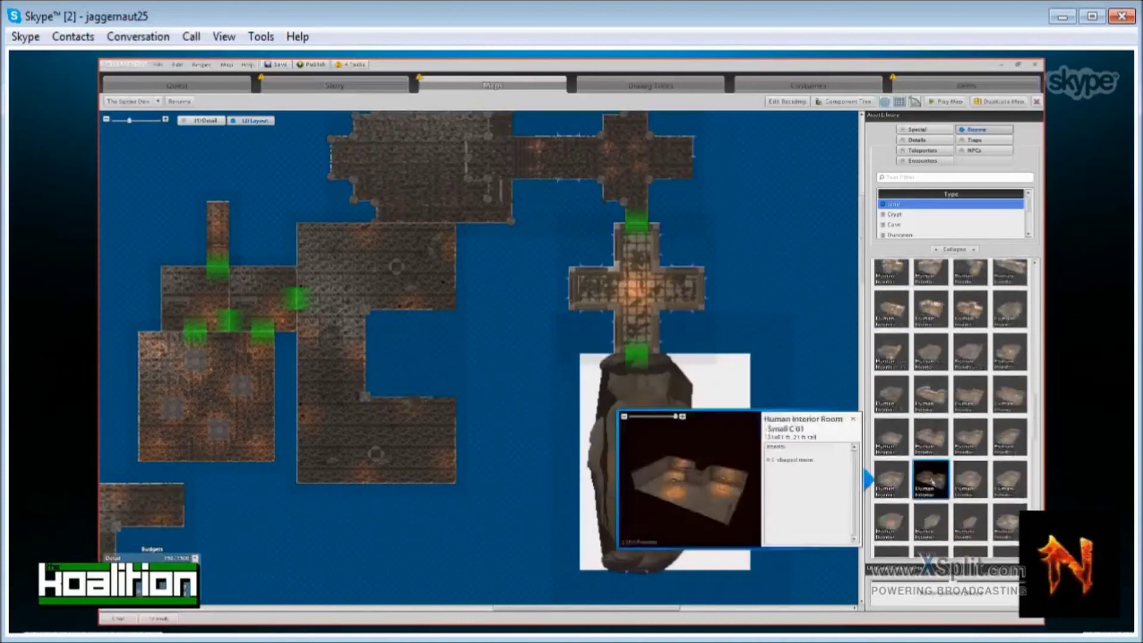
right_click_drag(783, 535, 625, 377)
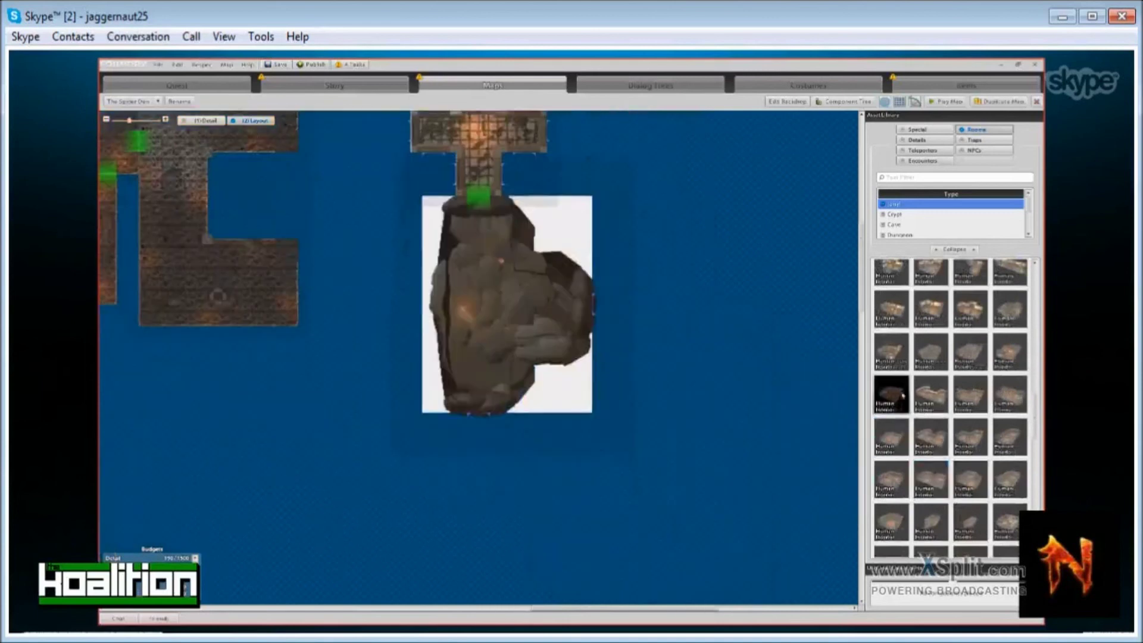
left_click_drag(892, 395, 730, 300)
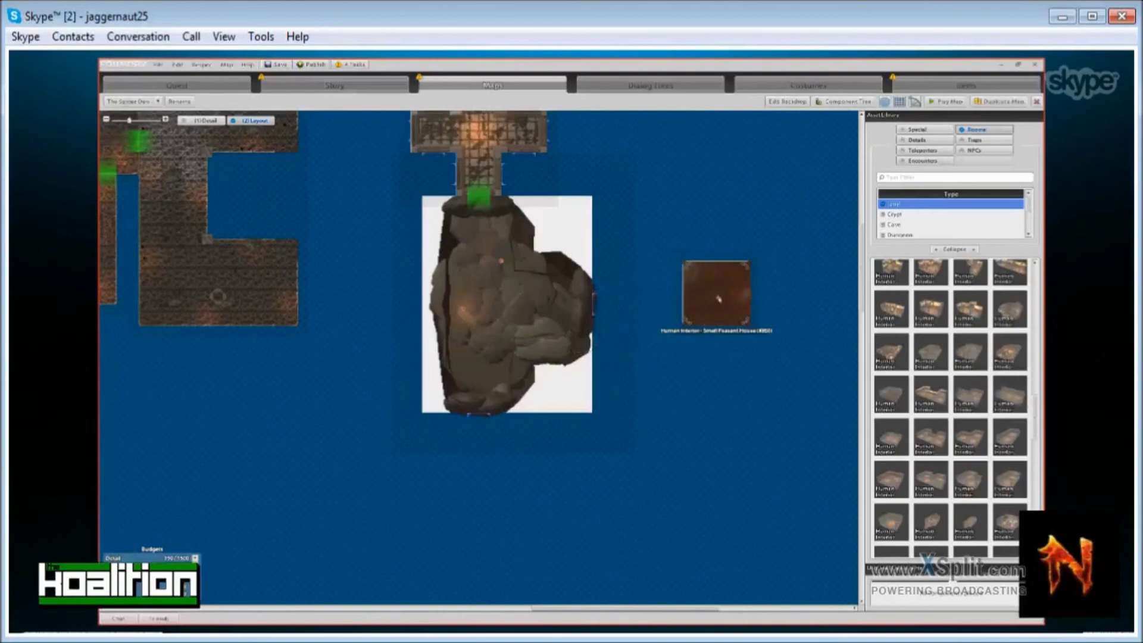
Move the peasant house north so it stands apart, east of the dungeon cross hallway.
left_click_drag(721, 290, 659, 161)
right_click_drag(664, 200, 623, 319)
left_click_drag(612, 286, 545, 244)
right_click_drag(680, 287, 678, 390)
left_click_drag(551, 332, 639, 218)
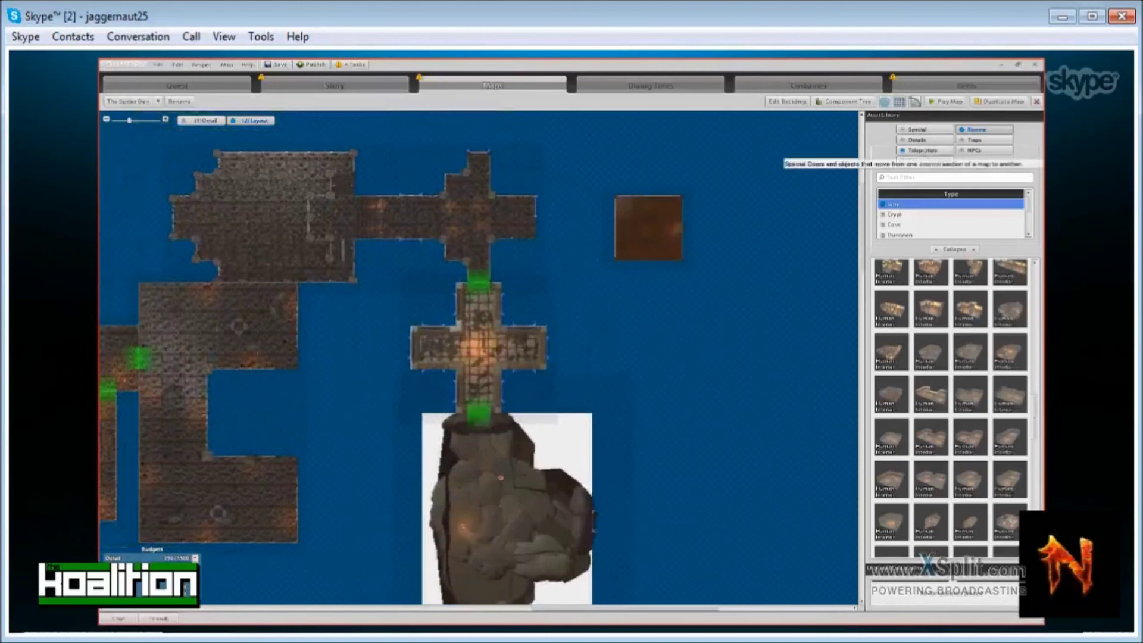
Place one magic portal teleporter in the east arm of the dungeon cross hallway and its counterpart inside the peasant house.
left_click(923, 150)
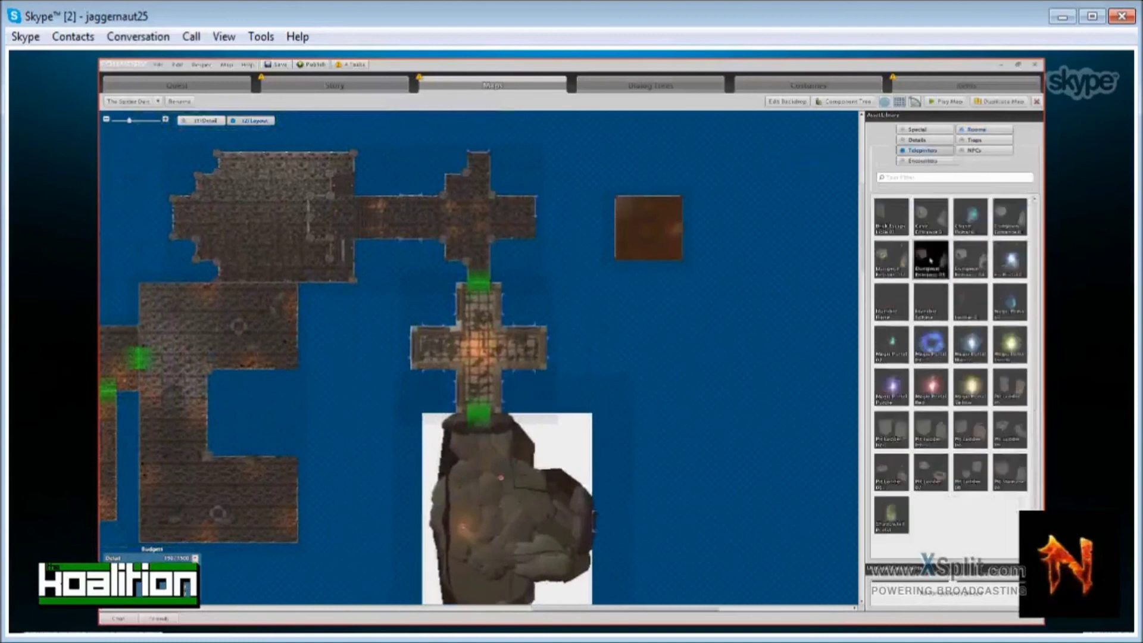
left_click_drag(932, 344, 640, 224)
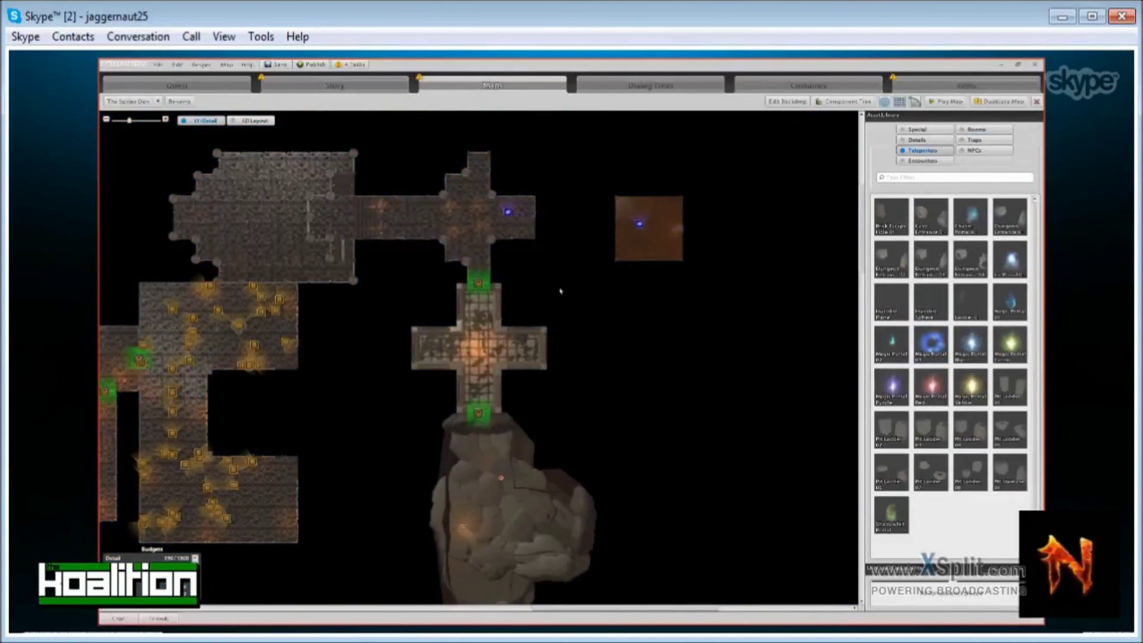
Examine the overall map layout, from the portal rooms across to the populated encounter rooms on the west side.
scroll(666, 350, "down", 4)
scroll(646, 298, "up", 4)
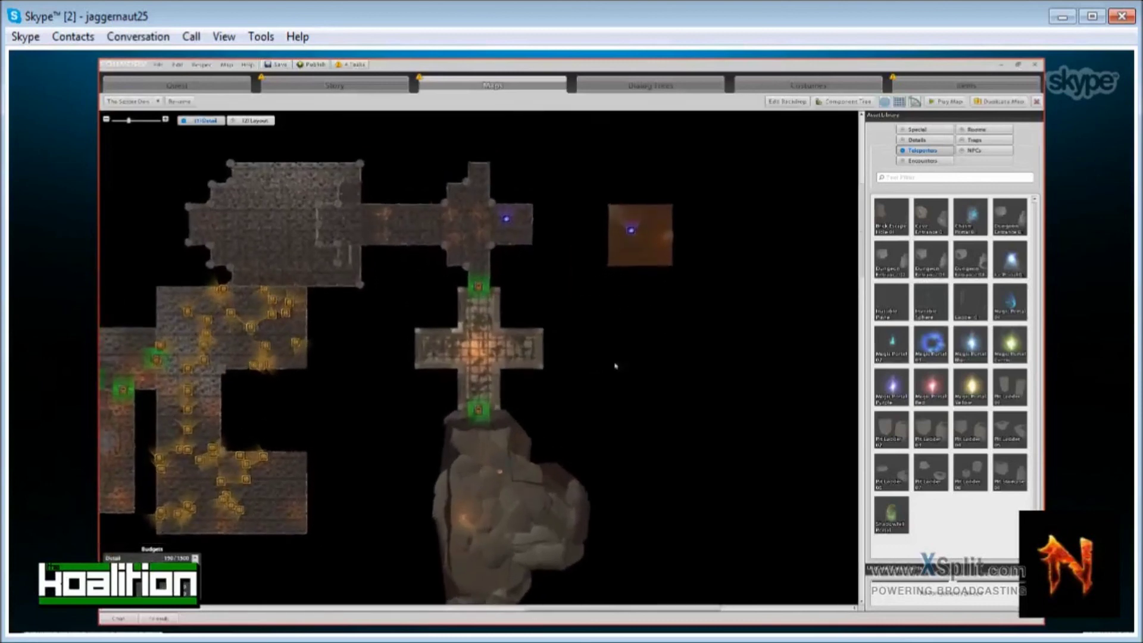
right_click_drag(676, 393, 675, 397)
scroll(676, 398, "down", 4)
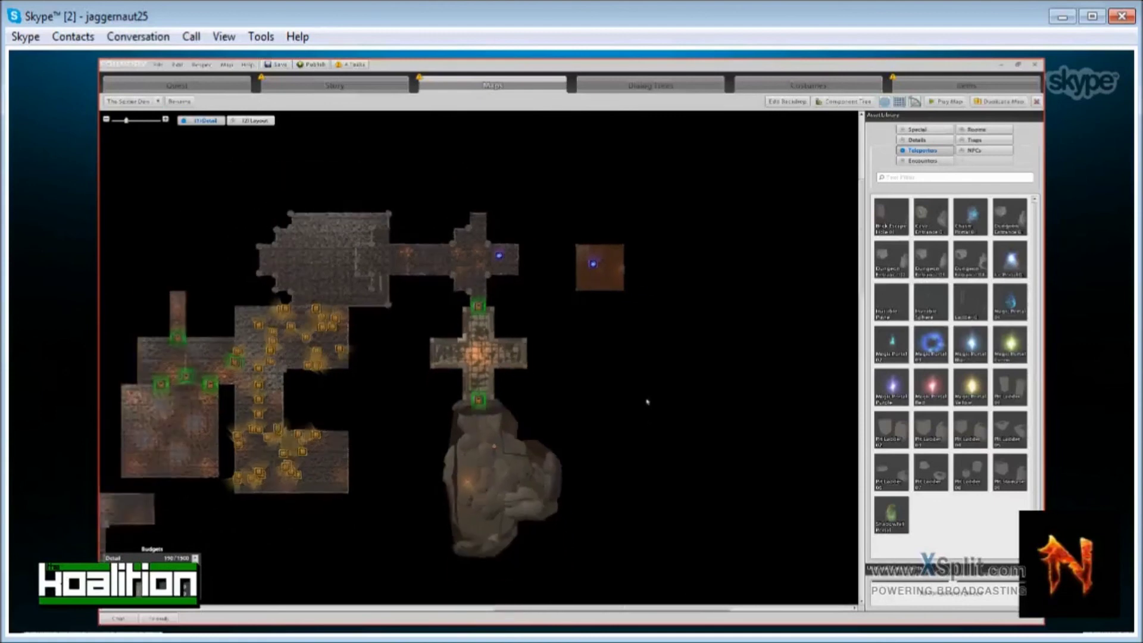
right_click_drag(408, 439, 523, 440)
right_click_drag(798, 352, 755, 366)
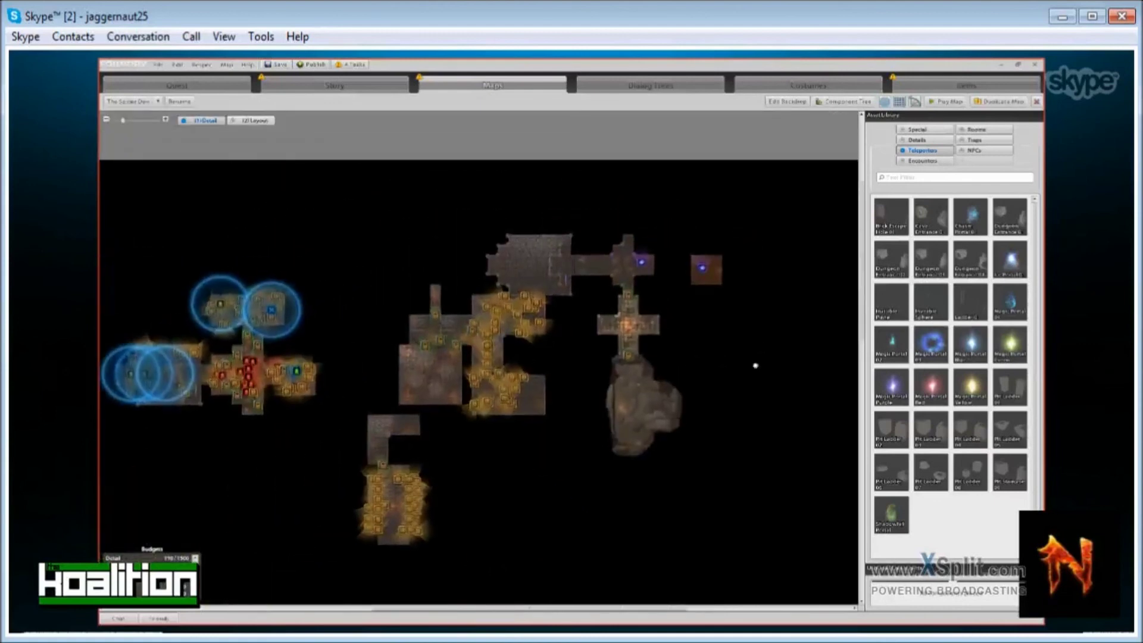
scroll(709, 387, "up", 2)
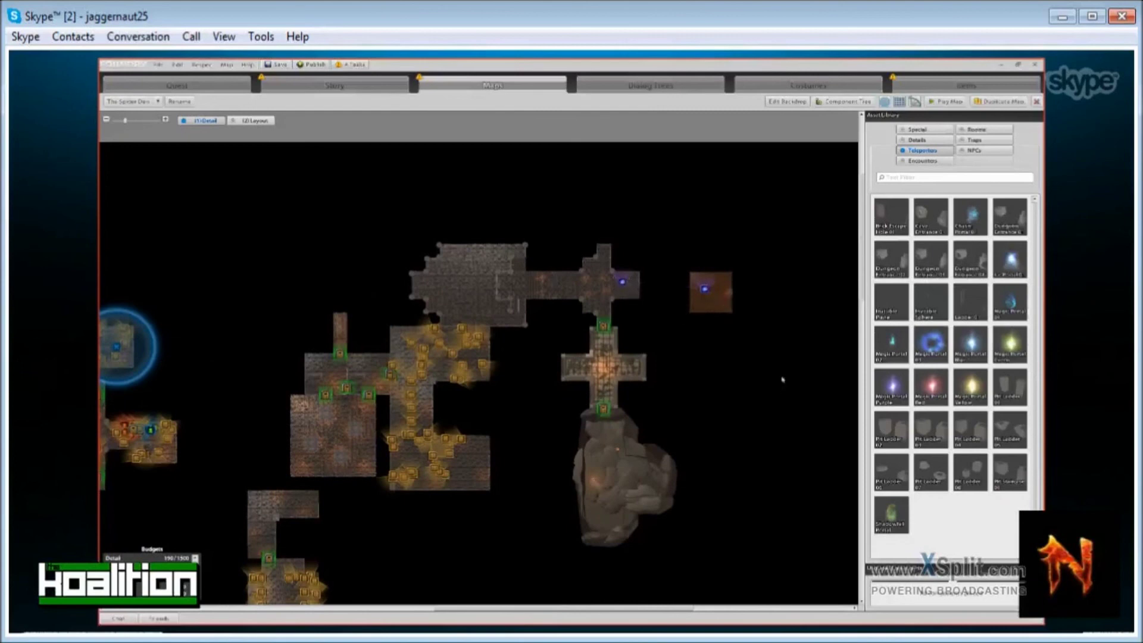
scroll(699, 380, "down", 3)
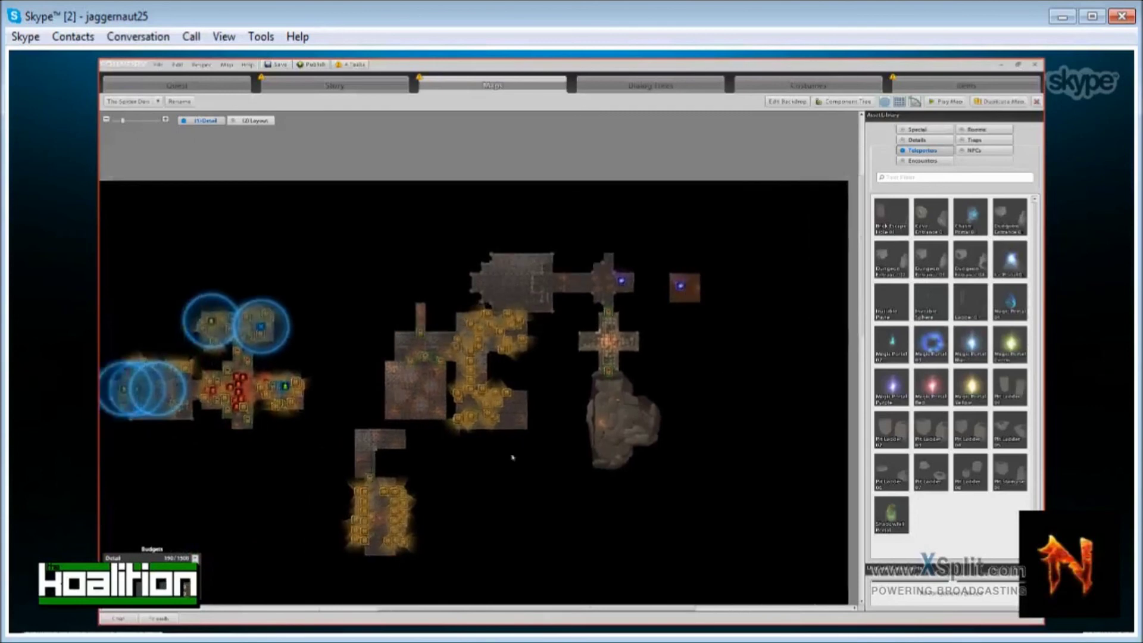
left_click_drag(512, 457, 636, 460)
scroll(357, 439, "up", 2)
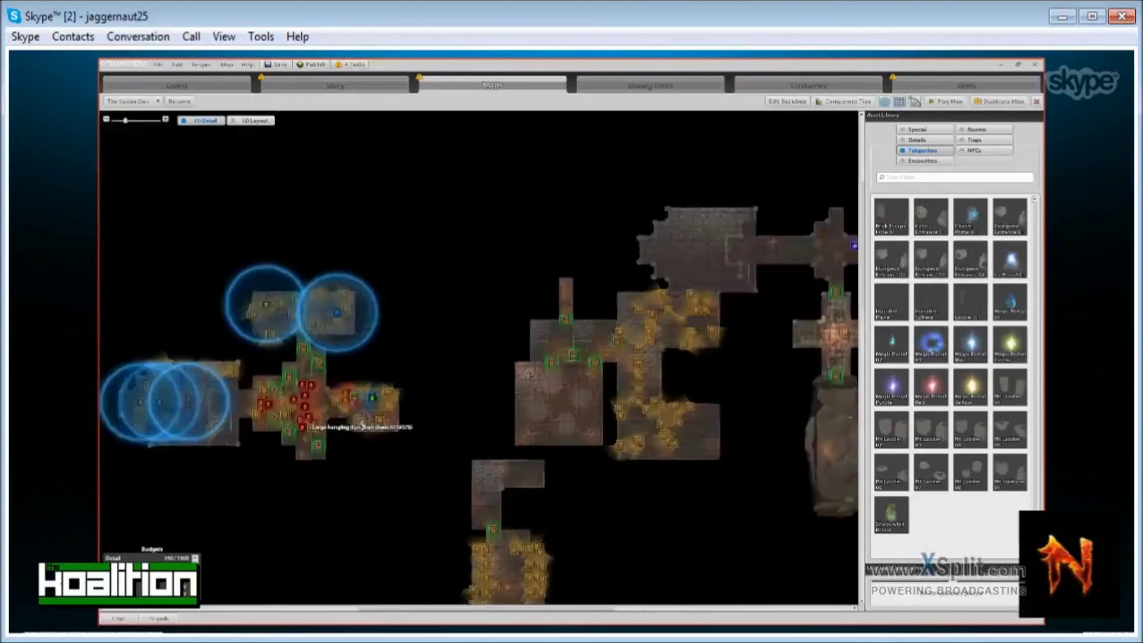
scroll(508, 324, "up", 2)
left_click_drag(508, 324, 612, 302)
scroll(623, 360, "up", 1)
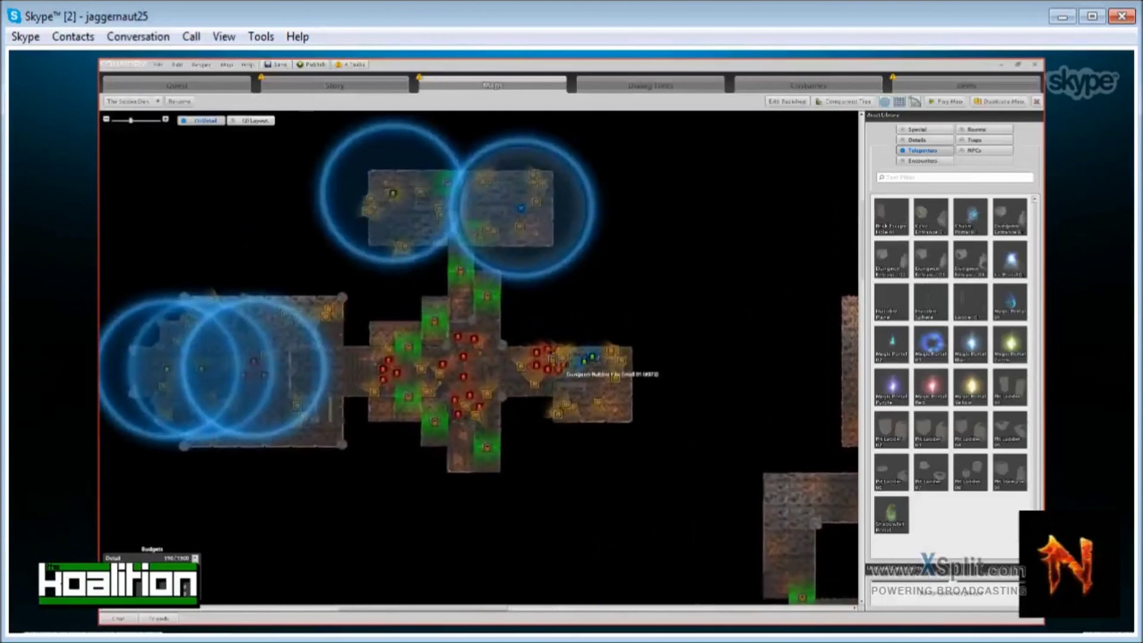
Show the special assets, move the marker beside the spawn point to the small room's southeast corner, and view the spawn point's properties.
left_click(917, 129)
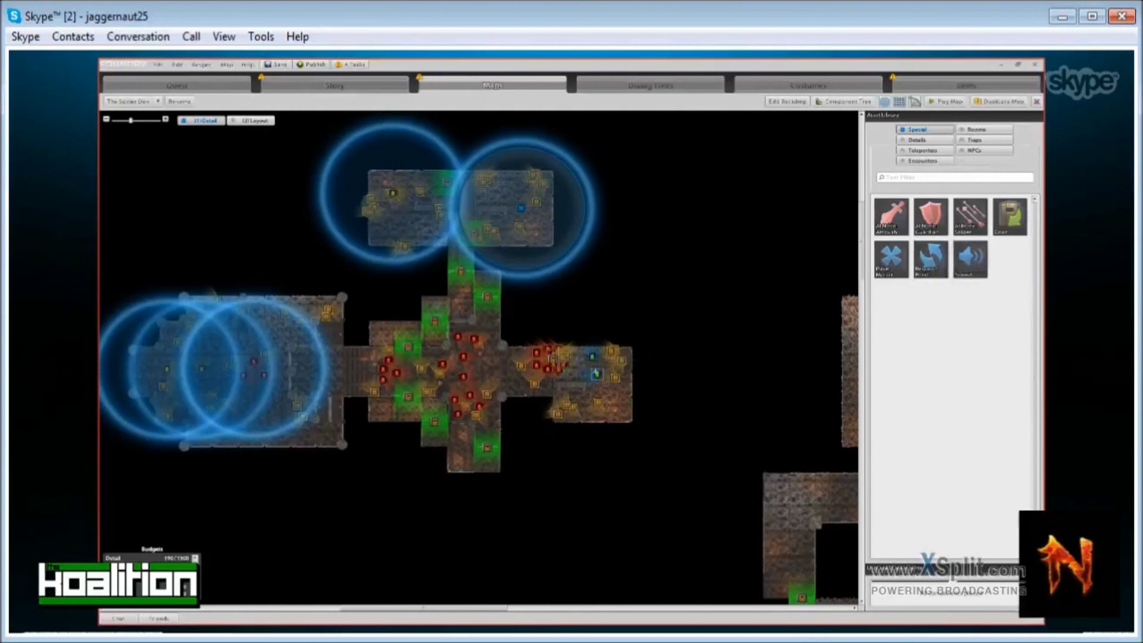
left_click_drag(597, 361, 621, 407)
double_click(596, 373)
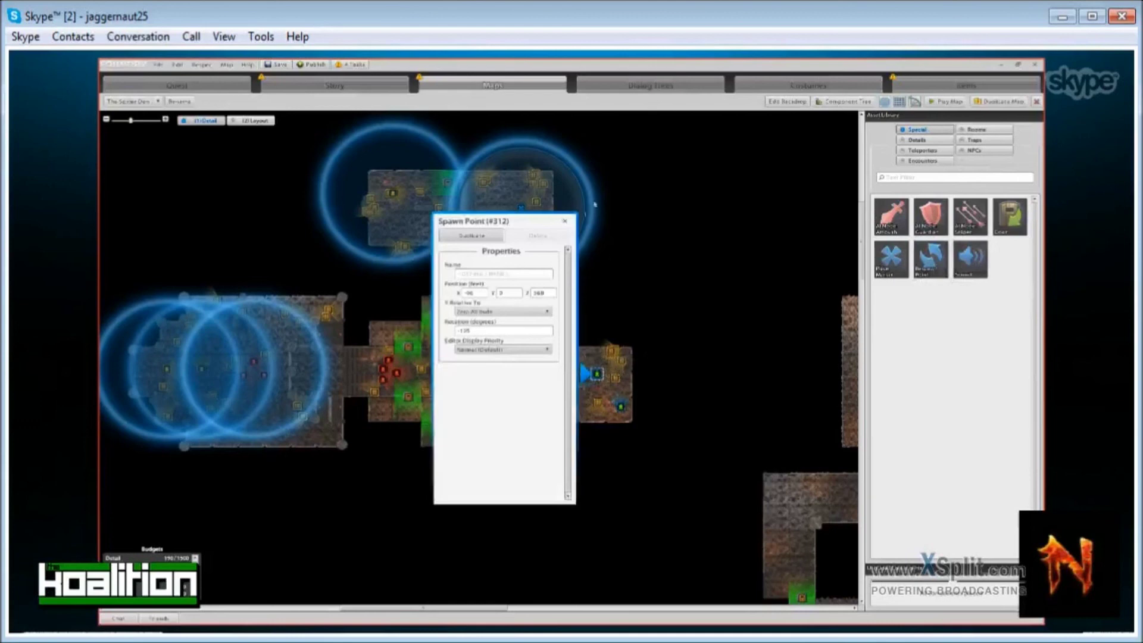
left_click(563, 223)
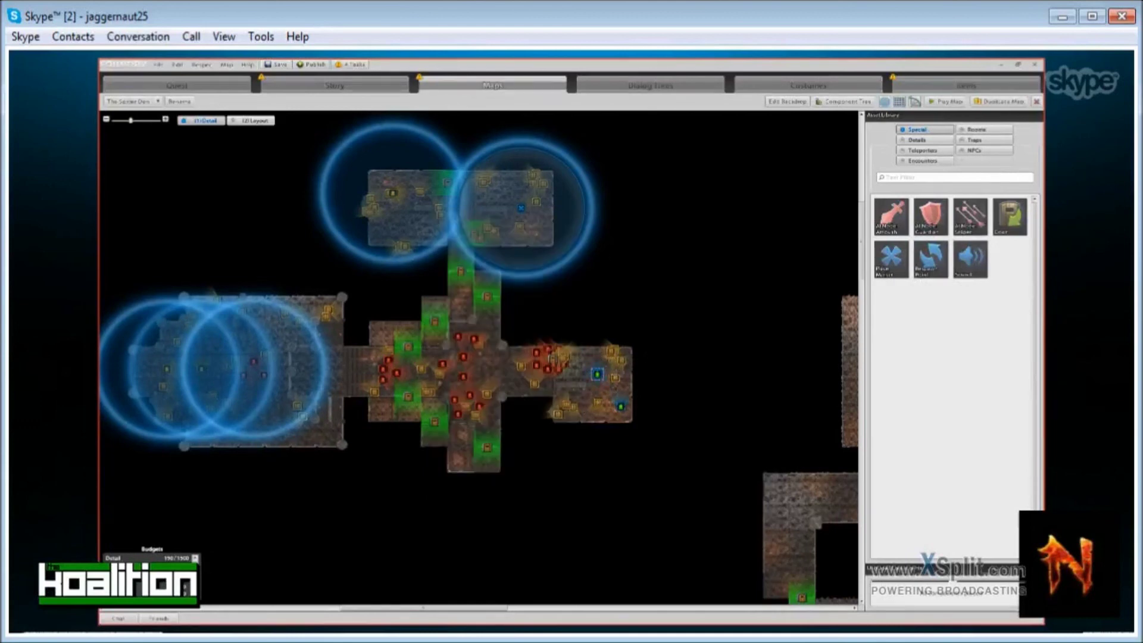
Move the spawn point to the south side of the extra small dungeon room.
left_click_drag(672, 320, 681, 302)
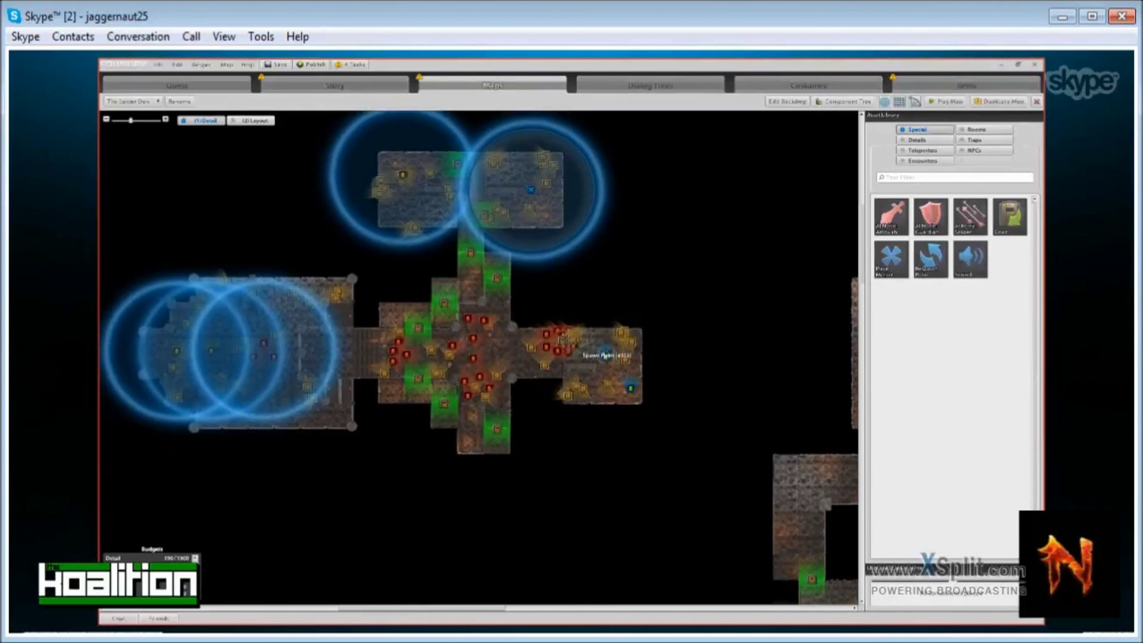
mouse_move(606, 355)
left_mouse_down()
mouse_move(595, 381)
mouse_move(614, 392)
left_mouse_up()
left_click(594, 384)
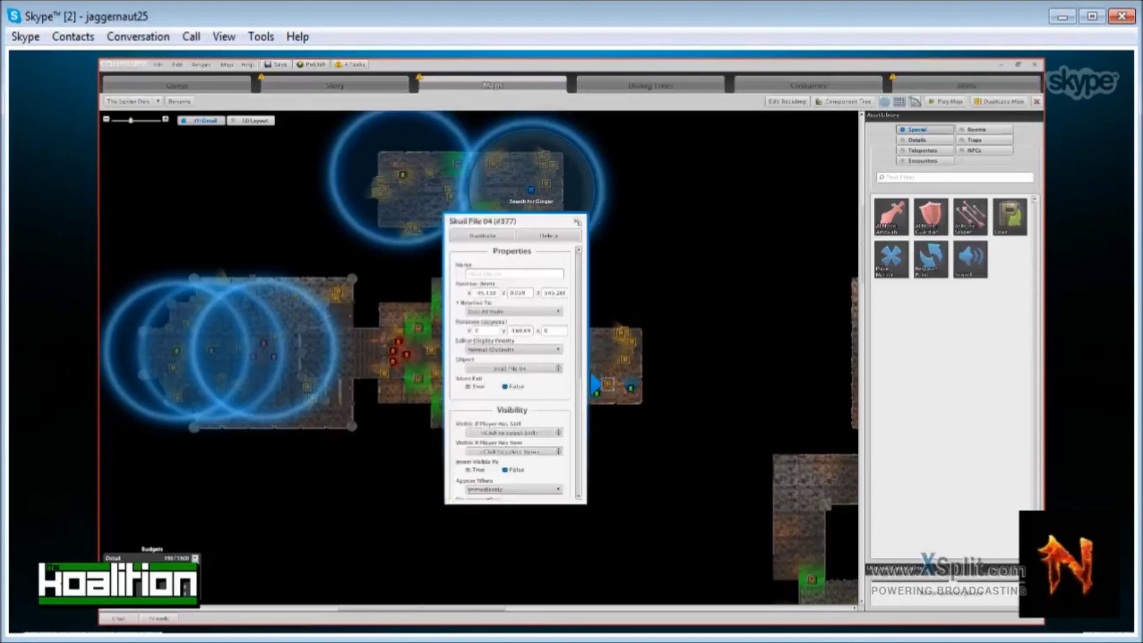
left_click(576, 221)
Show the Play Map From Here command for the spawn point's extra small dungeon room and for the northern extra small room.
left_click_drag(686, 256, 621, 267)
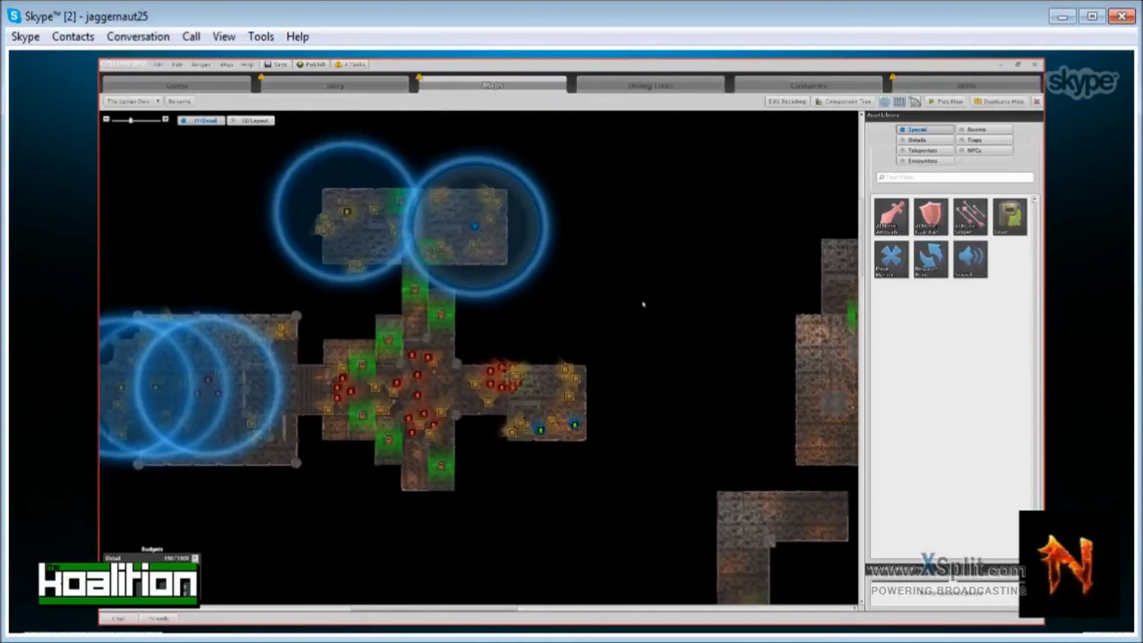
right_click(541, 399)
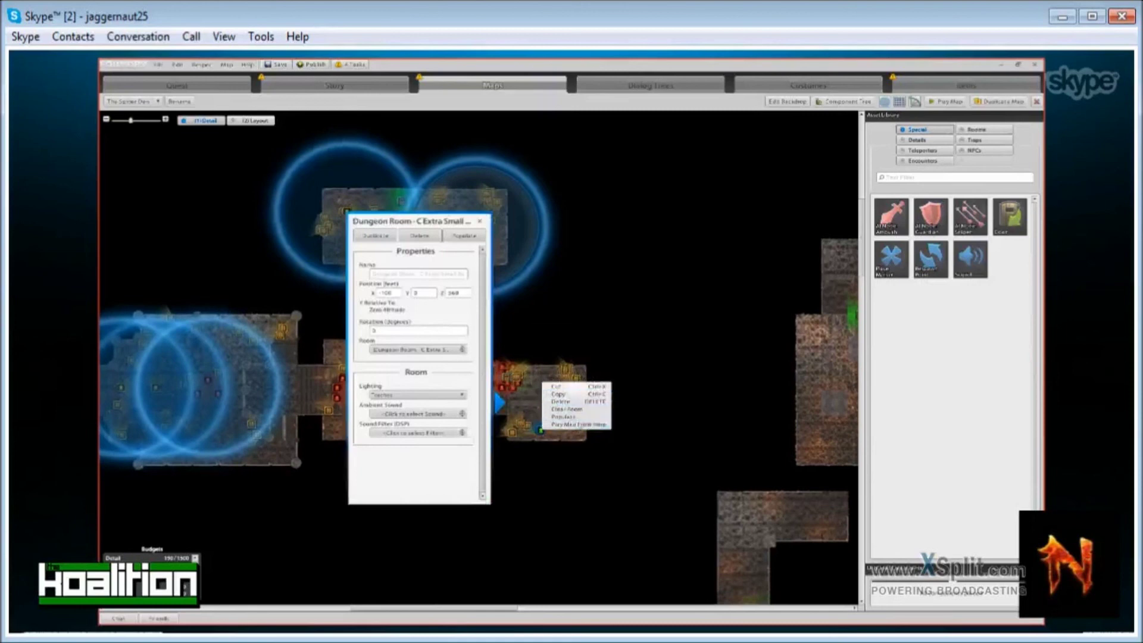
left_click(576, 424)
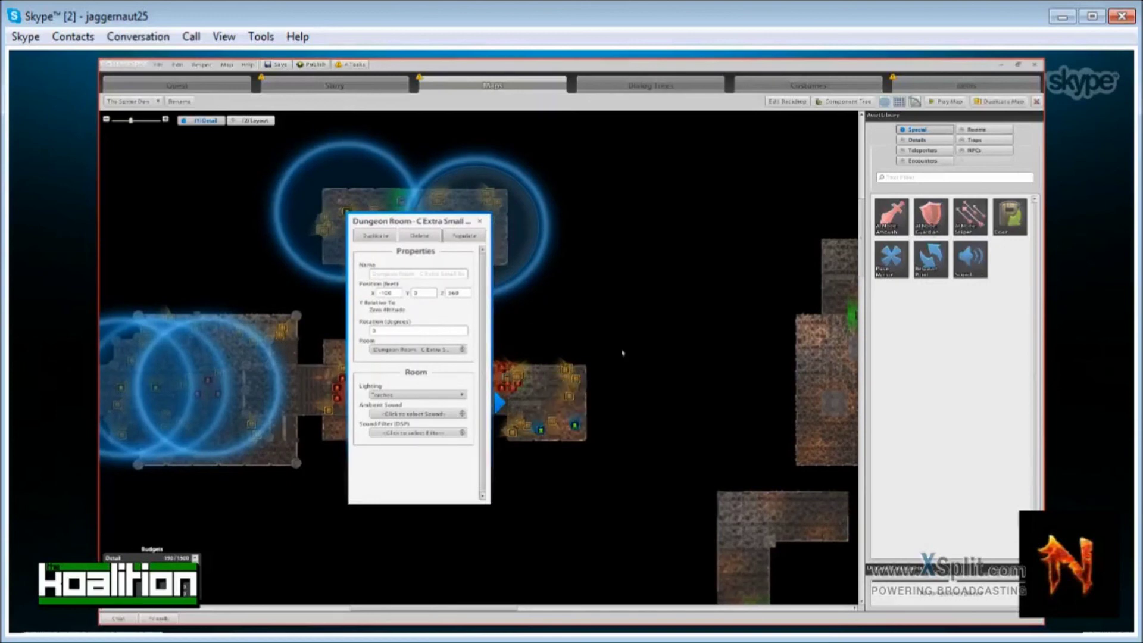
right_click_drag(611, 313, 690, 298)
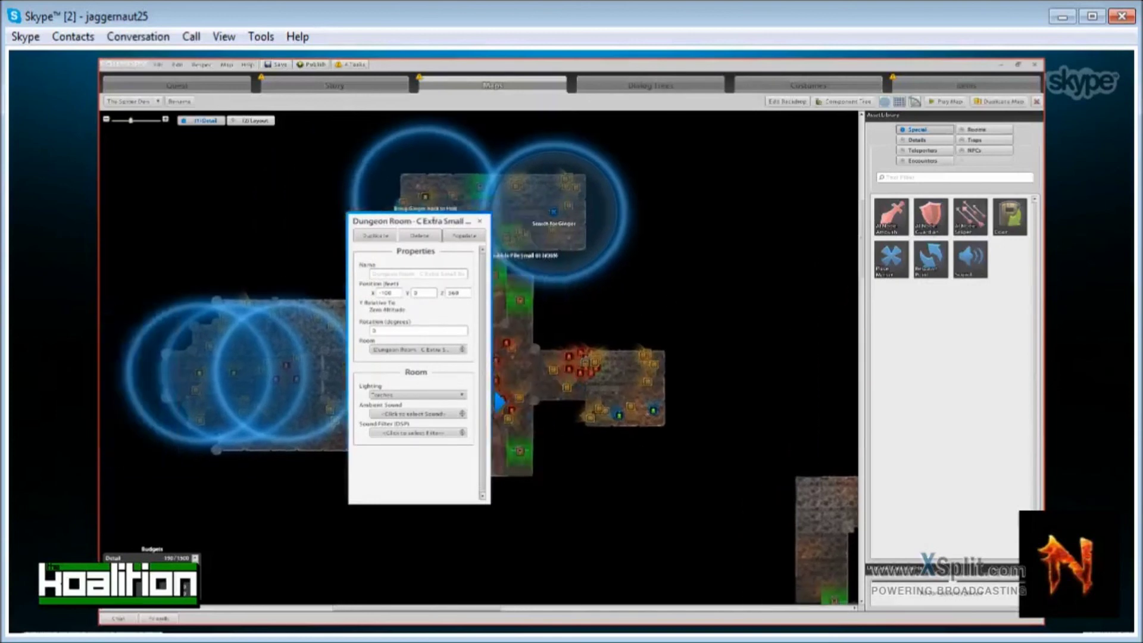
left_click(480, 221)
right_click(540, 197)
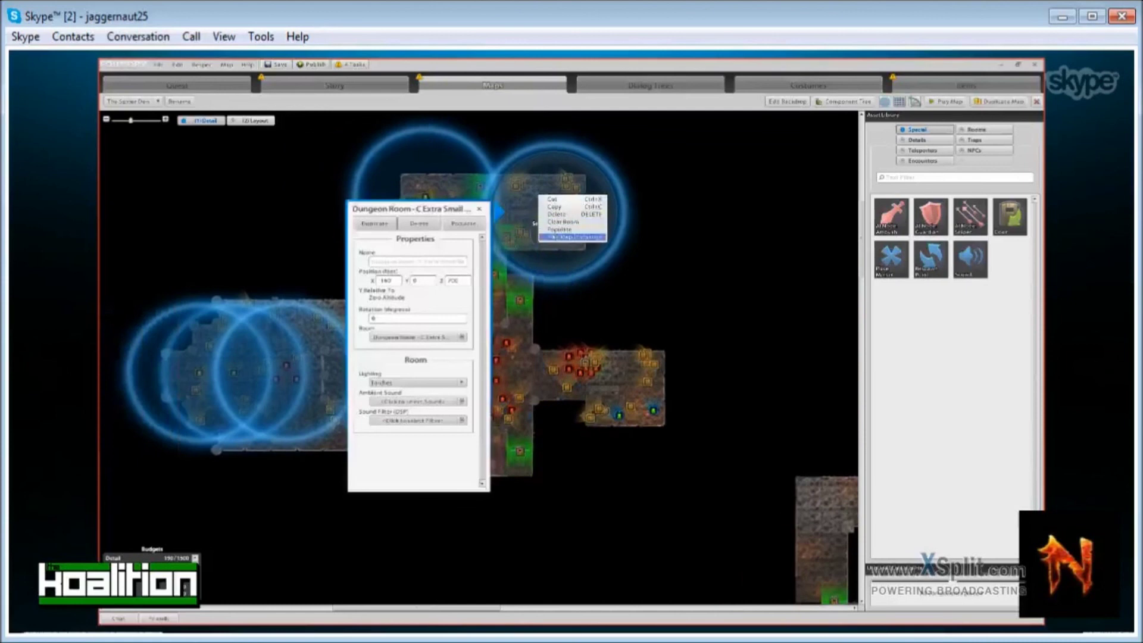
left_click(572, 237)
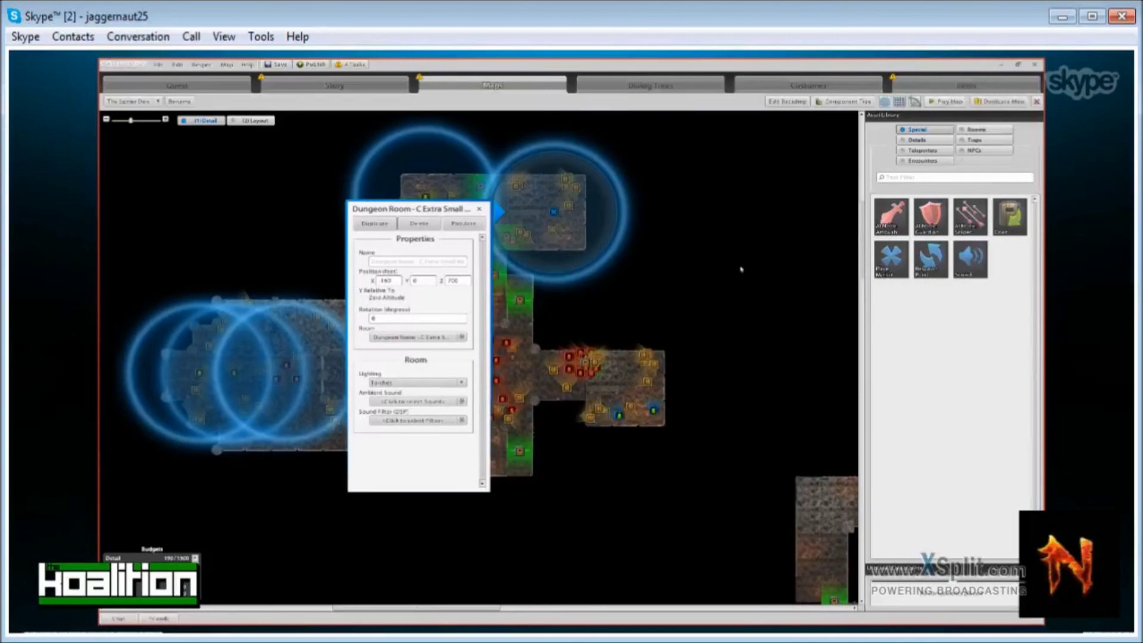
Preview the available interior backdrops and set the map's backdrop to Interior Zone - Cloak Tower.
right_click_drag(740, 269, 722, 282)
left_click(789, 102)
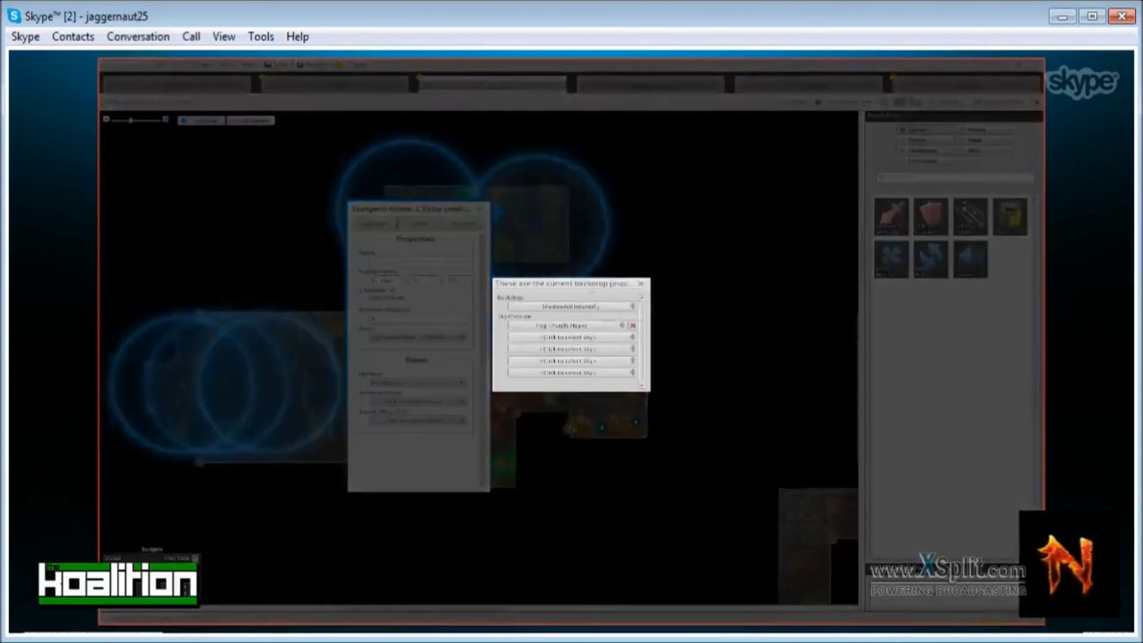
left_click(572, 306)
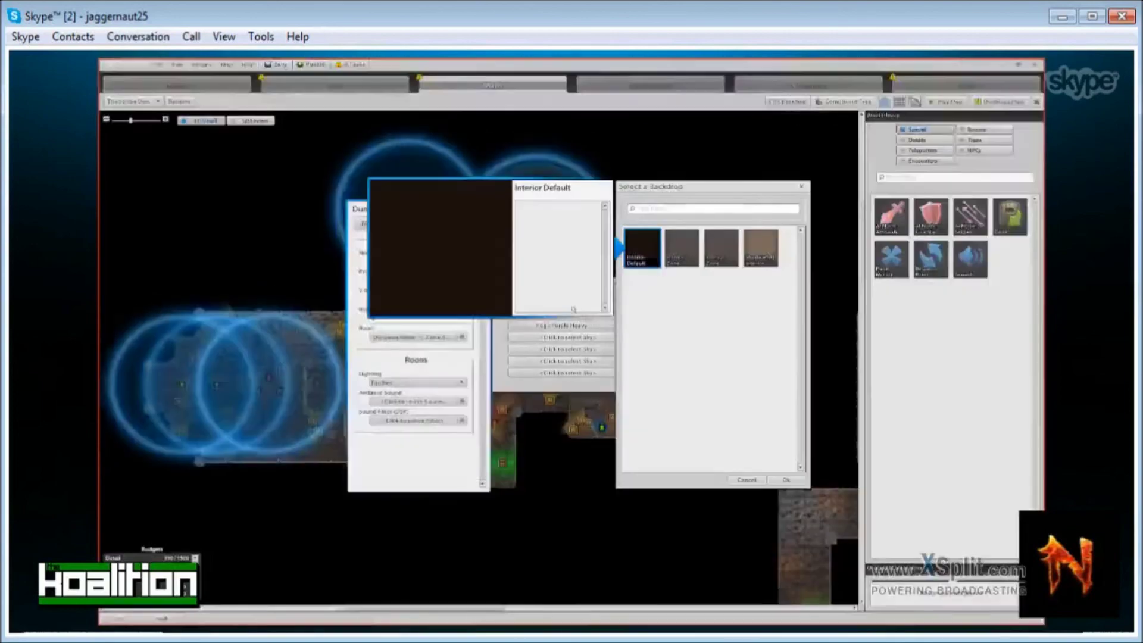
left_click(761, 247)
left_click(720, 248)
left_click(680, 244)
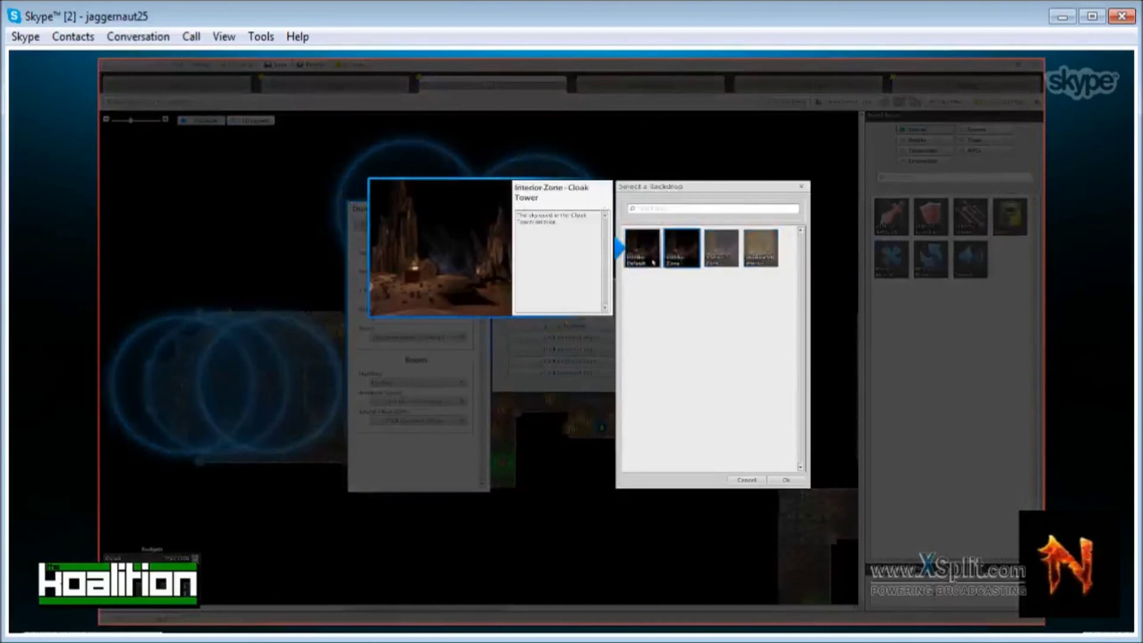
left_click(784, 481)
Set the map's first sky override to Black and White and close the backdrop properties.
left_click(579, 326)
scroll(732, 377, "down", 5)
scroll(732, 377, "up", 5)
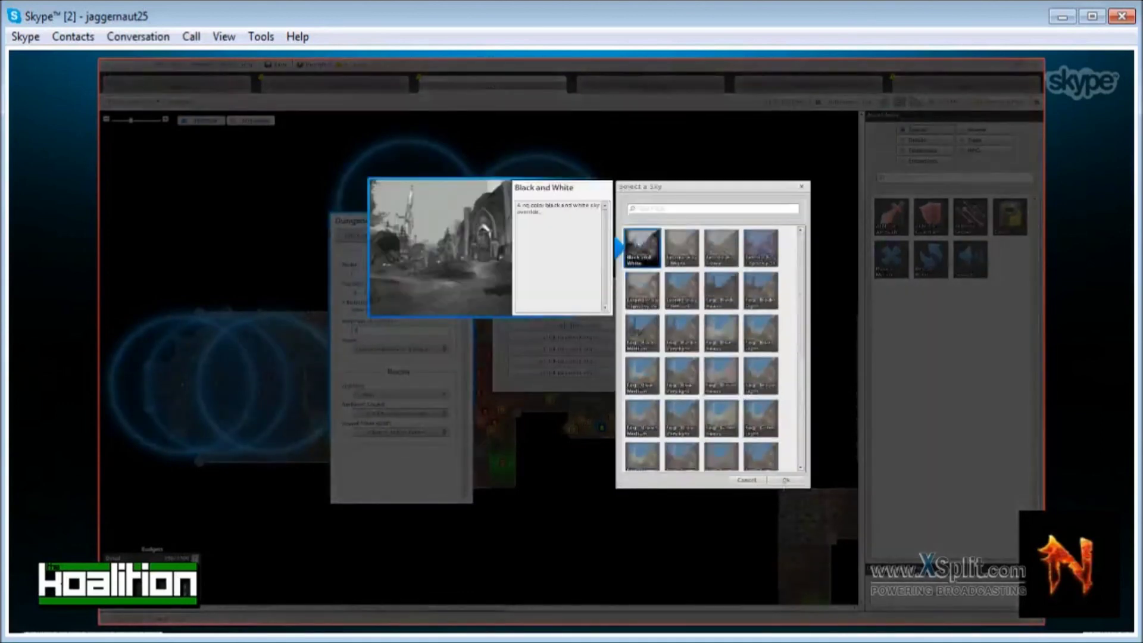
left_click(786, 480)
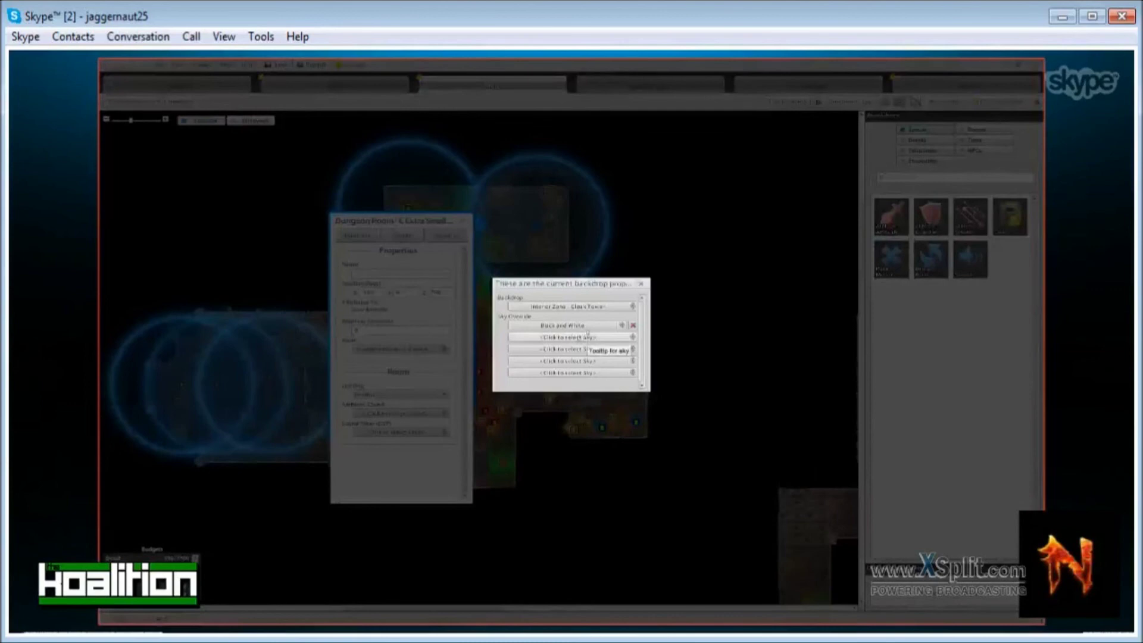
left_click(641, 283)
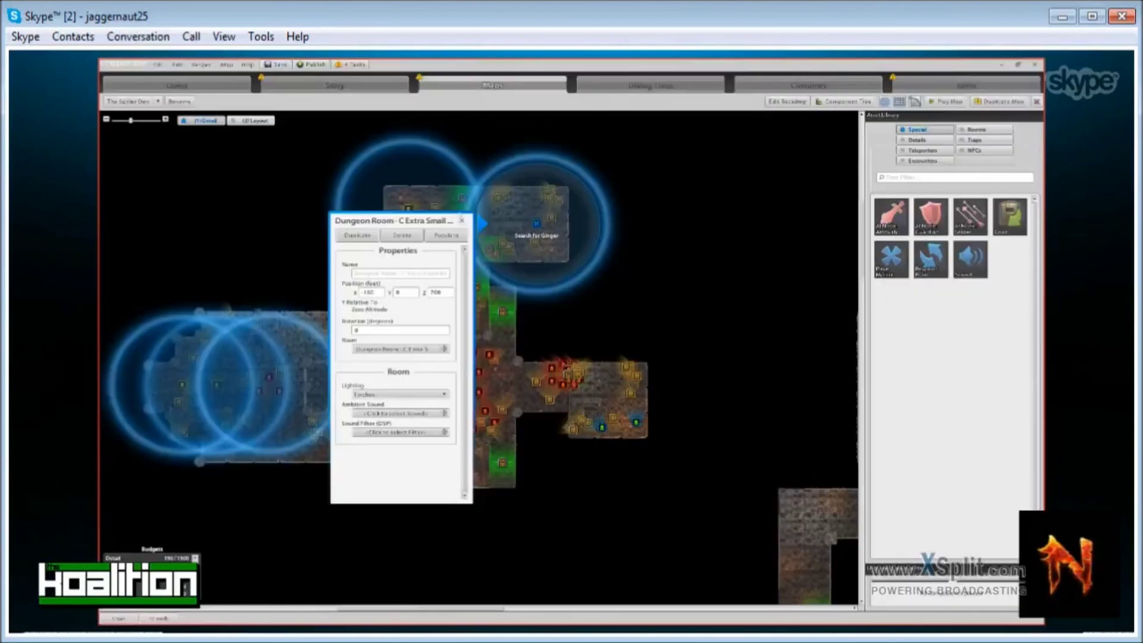
Examine the lighting choices for the northern extra small dungeon room and for the crypt cross-intersection hallway.
left_click(407, 394)
left_click(401, 409)
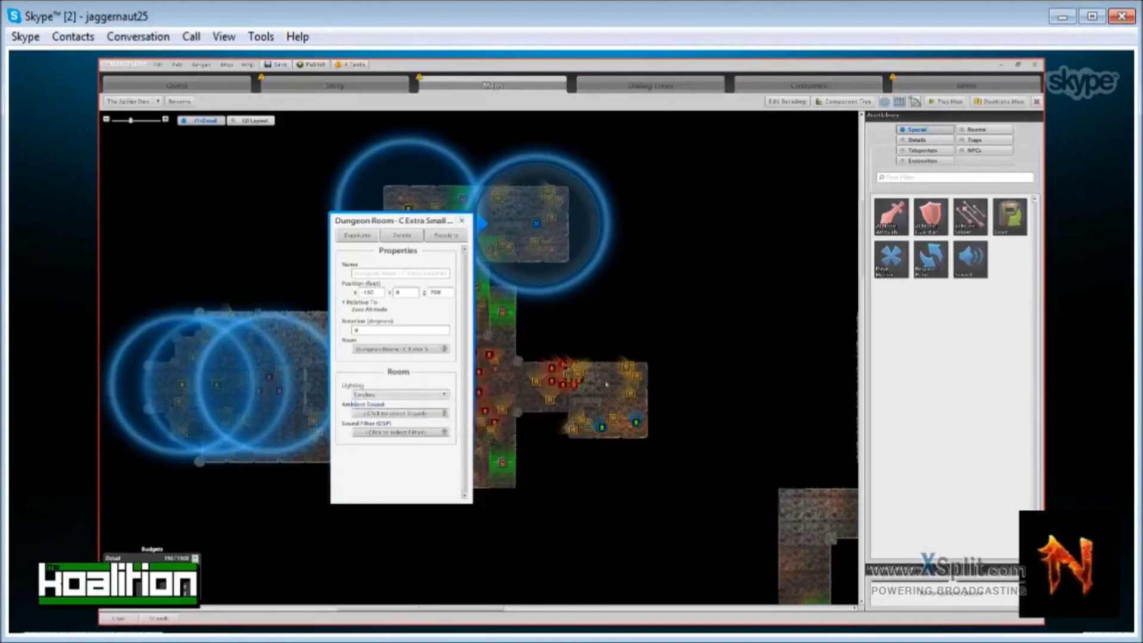
right_click_drag(827, 401, 527, 347)
right_click_drag(726, 485, 585, 520)
right_click_drag(704, 299, 396, 500)
right_click(691, 418)
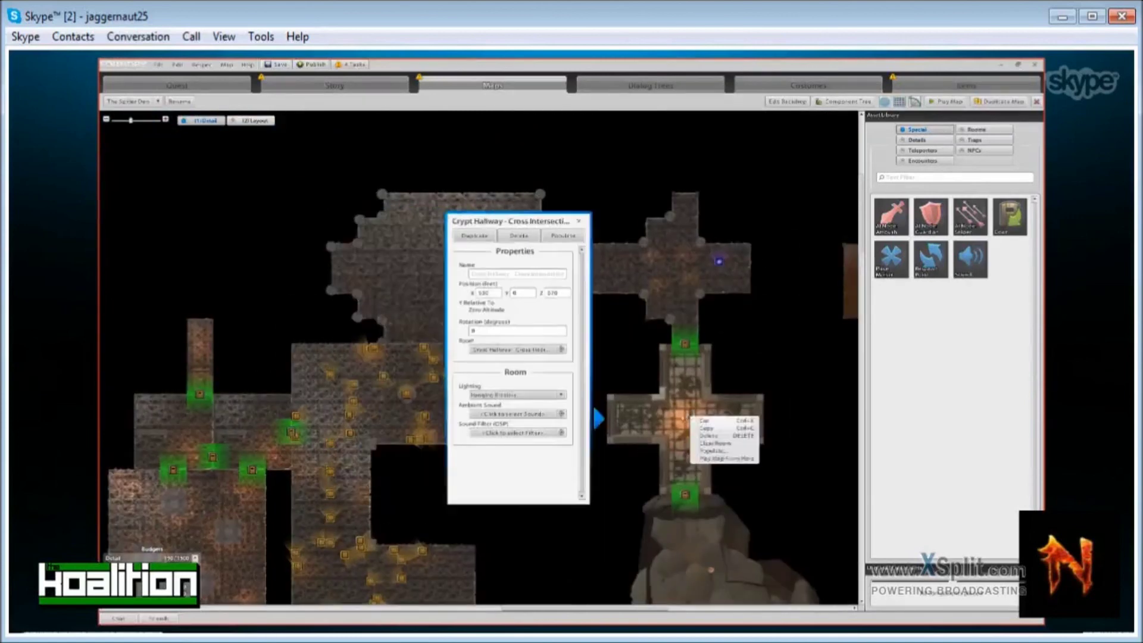
left_click(518, 395)
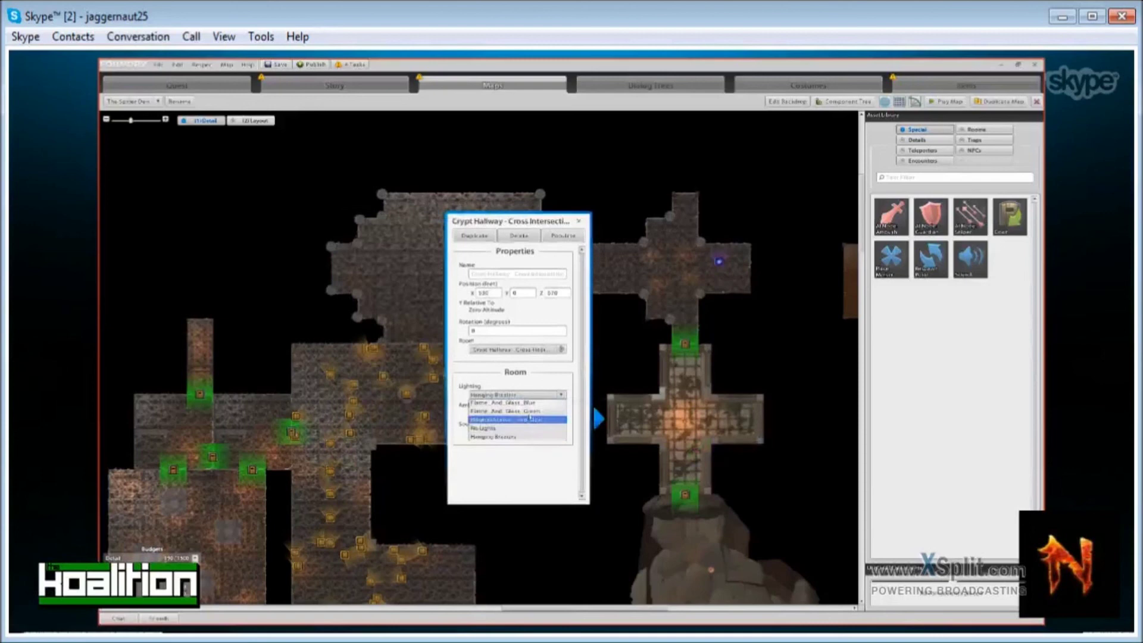
left_click(506, 410)
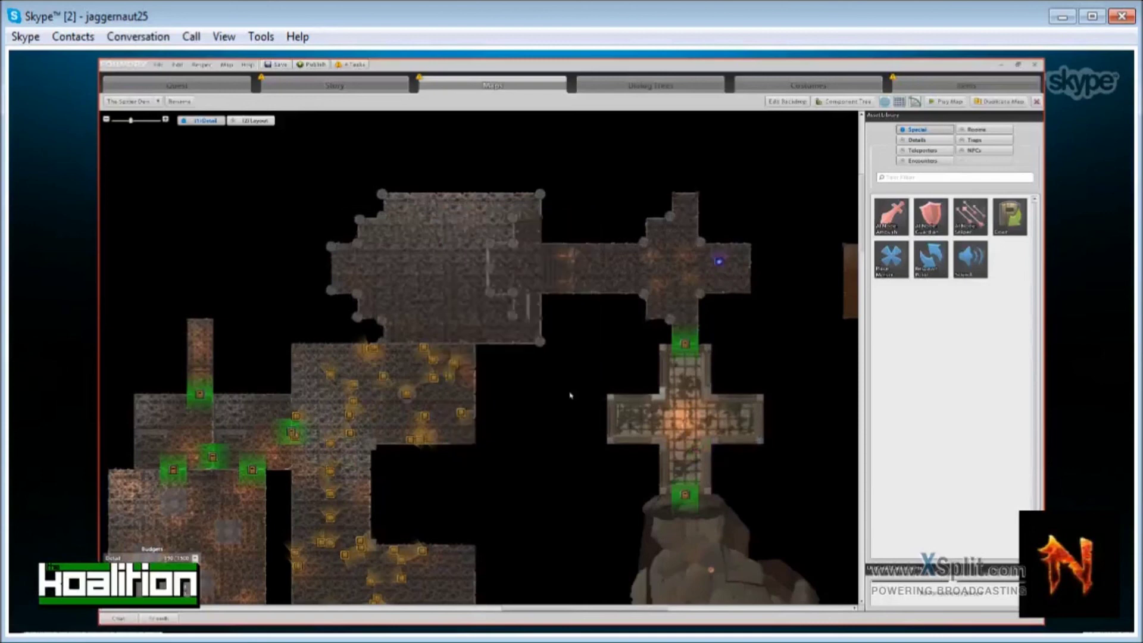
Place a swirling blue magic portal teleporter in the spawn point's extra small dungeon room and its counterpart in the large square dungeon room.
left_click_drag(569, 395, 620, 327)
left_click_drag(546, 337, 740, 305)
left_click_drag(290, 424, 555, 364)
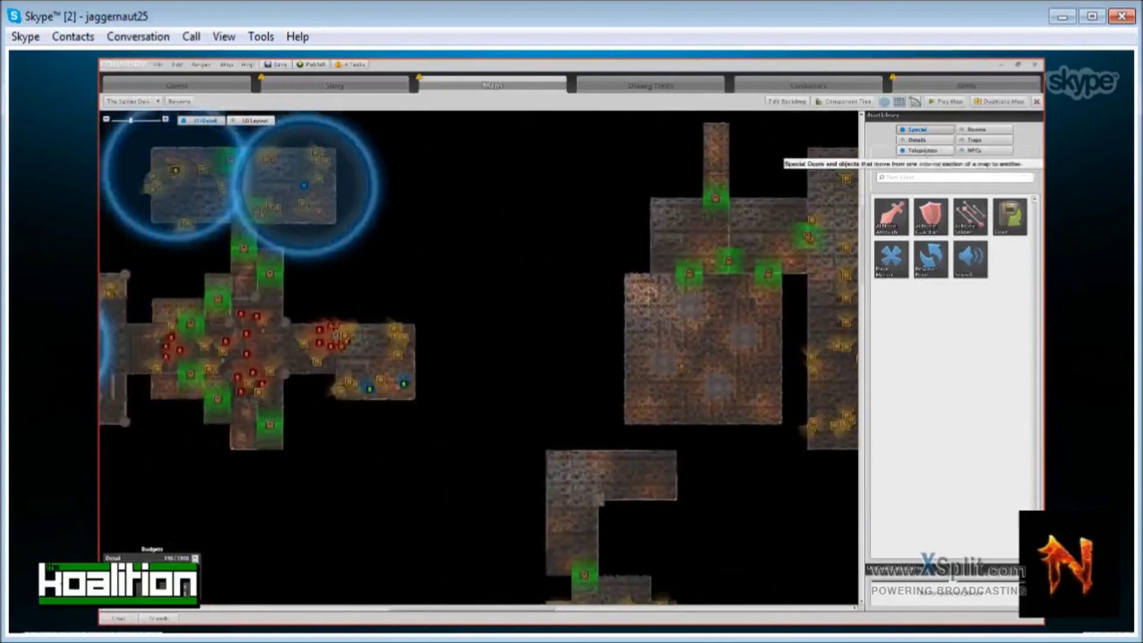
left_click(923, 150)
mouse_move(932, 344)
left_mouse_down()
mouse_move(517, 326)
mouse_move(379, 344)
mouse_move(464, 324)
mouse_move(692, 341)
left_mouse_up()
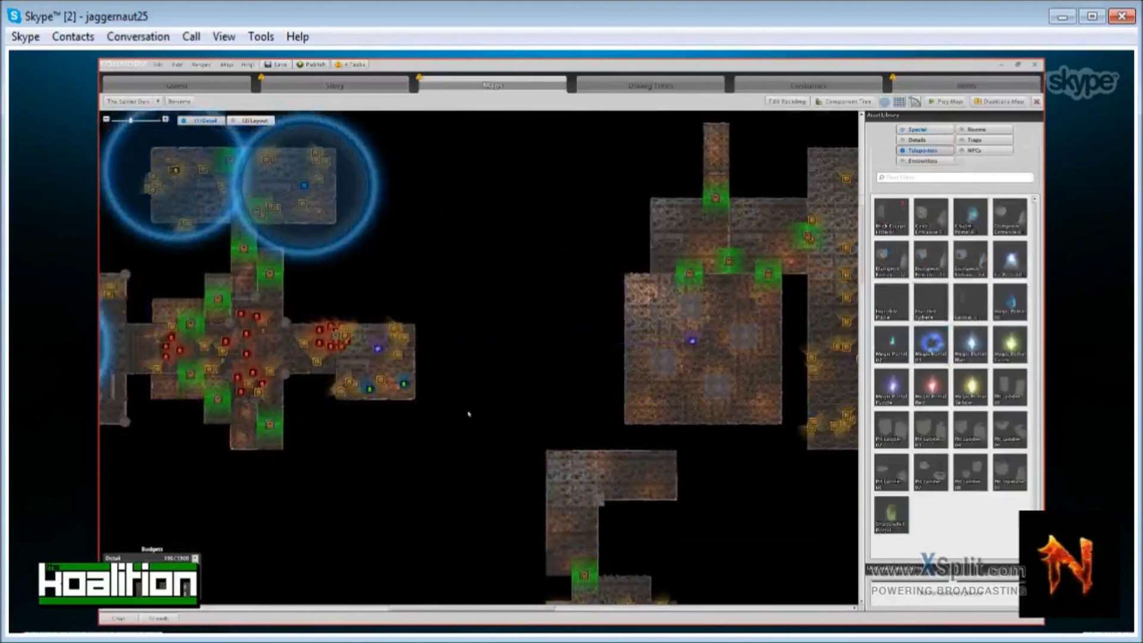
scroll(468, 413, "down", 2)
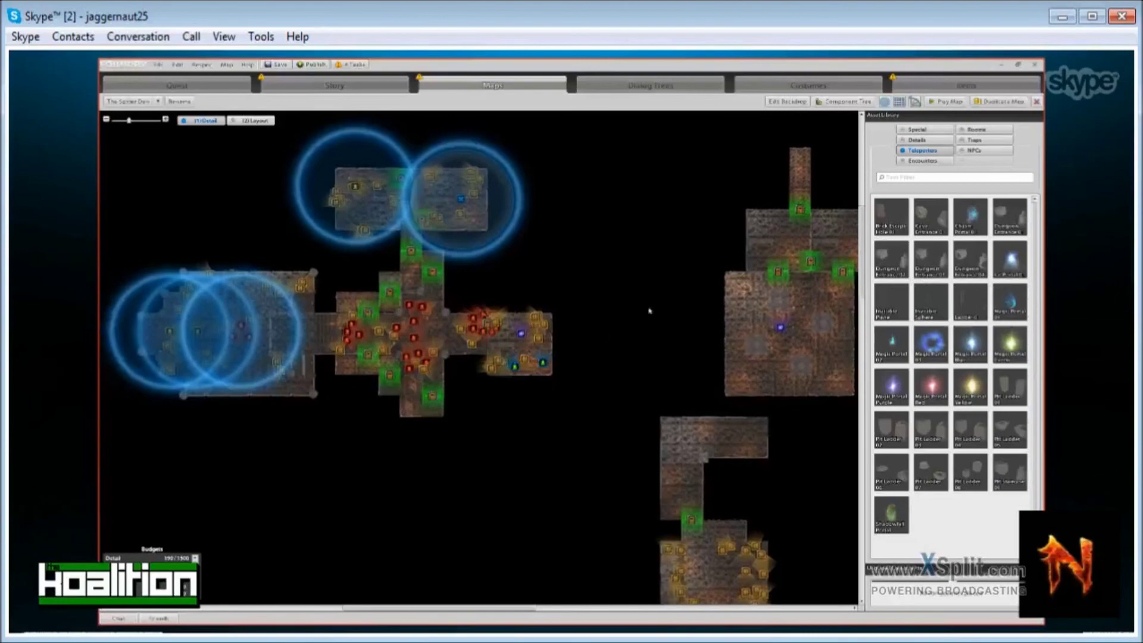